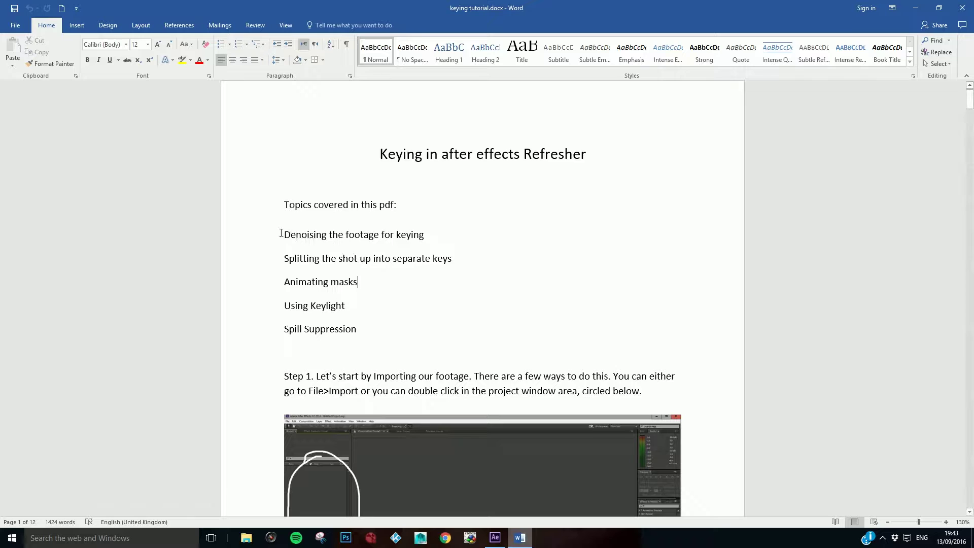
Review the list of covered topics in the keying tutorial document, from denoising the footage to spill suppression.
drag(281, 233, 415, 244)
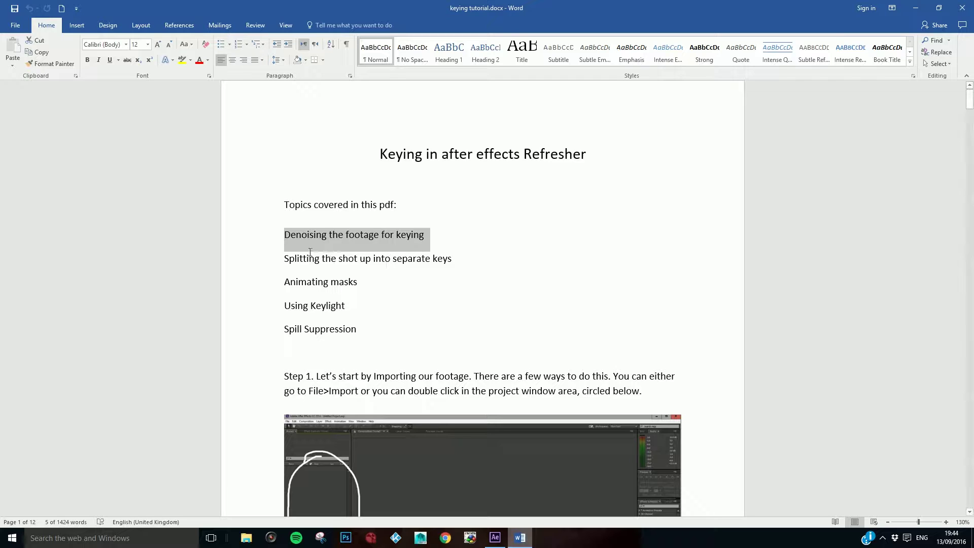
click(286, 262)
drag(287, 263, 442, 258)
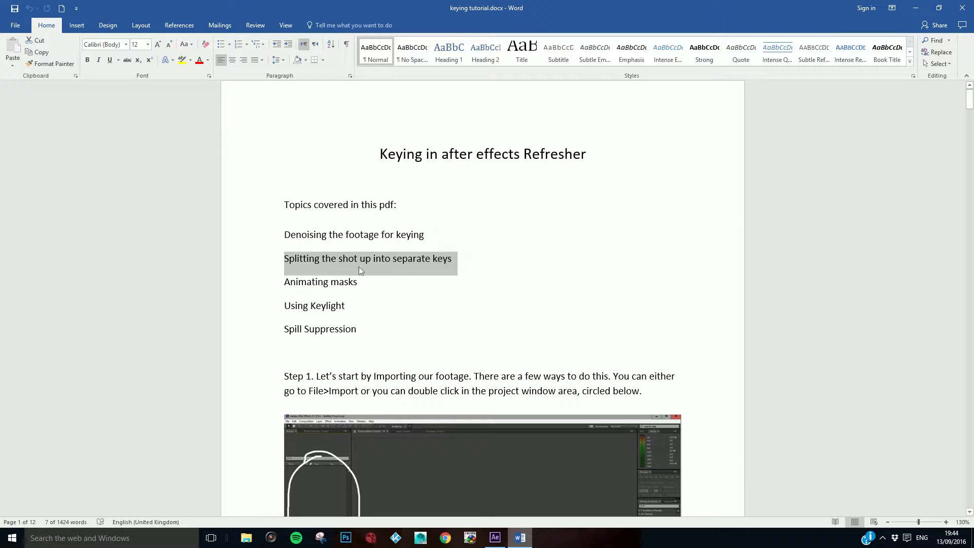
drag(282, 282, 355, 278)
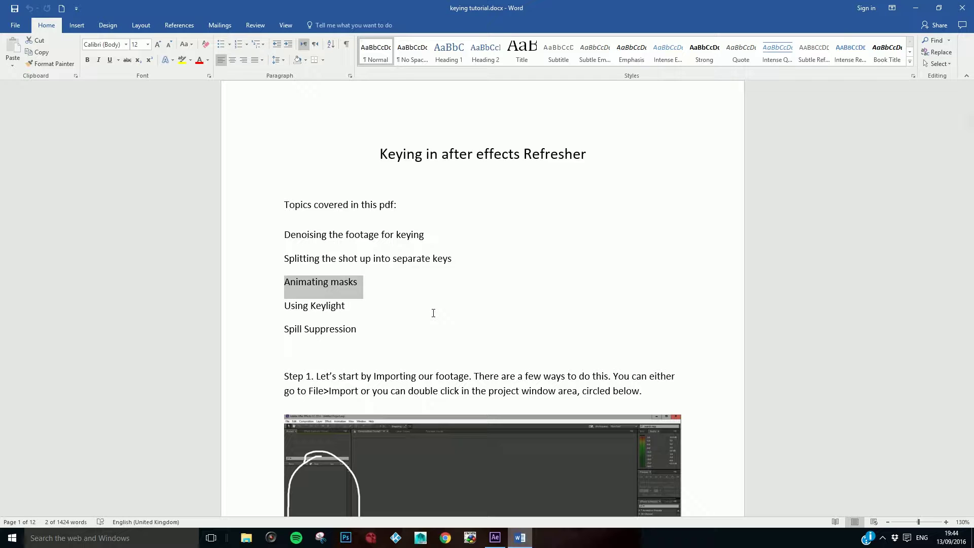
drag(282, 307, 348, 312)
click(346, 310)
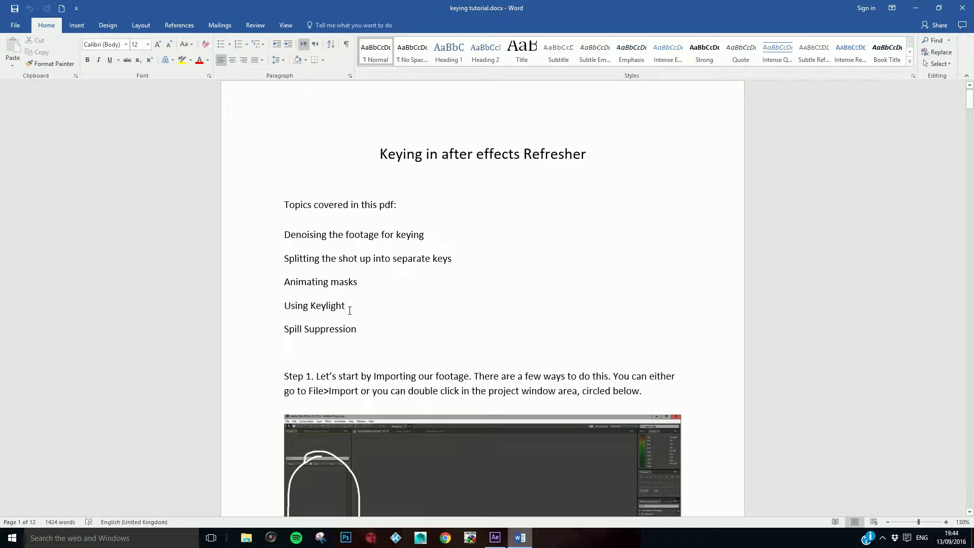
drag(285, 331, 339, 331)
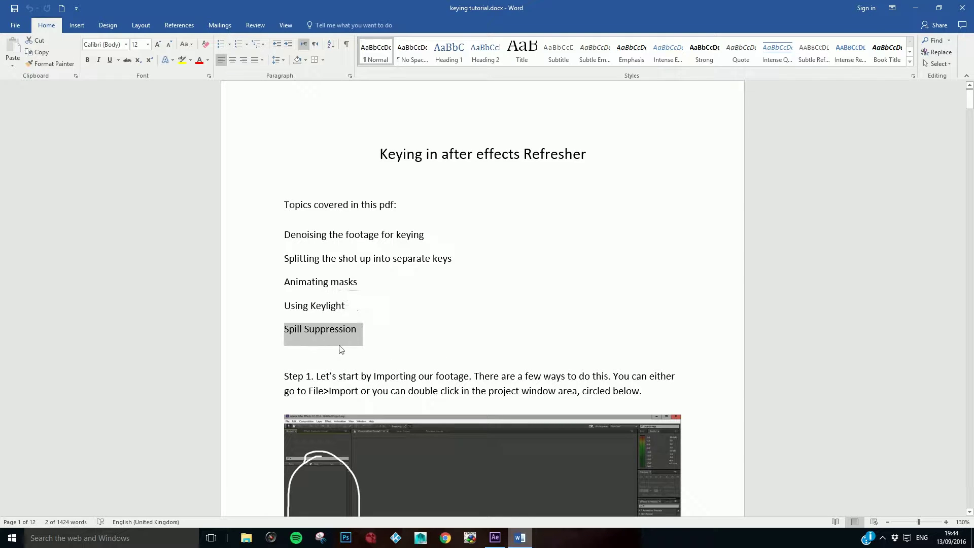
click(384, 331)
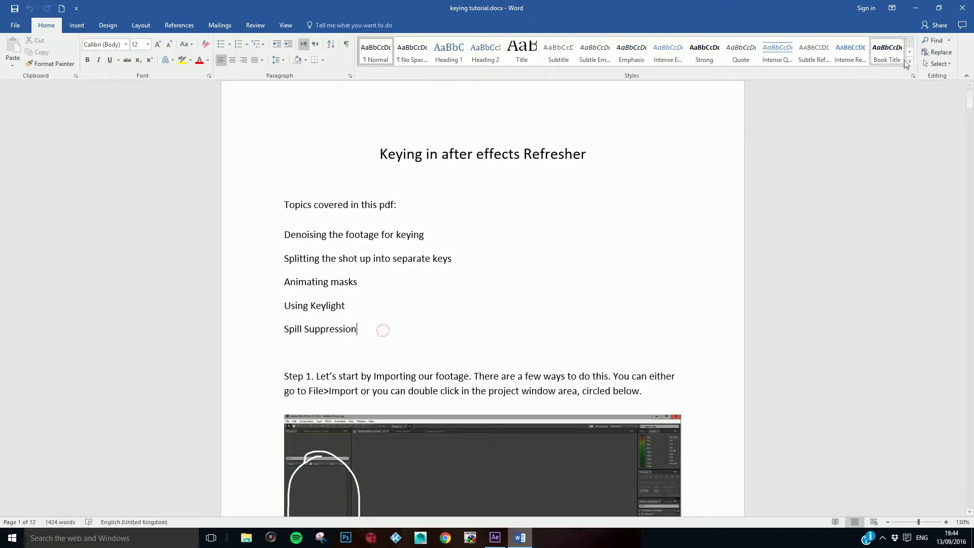
Minimize the tutorial document and switch to After Effects.
click(916, 10)
click(493, 539)
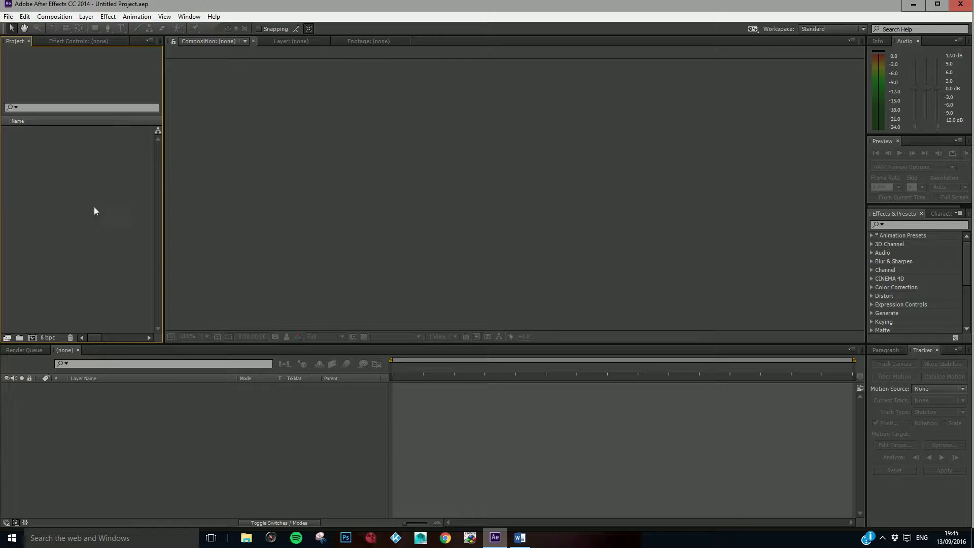
double_click(62, 242)
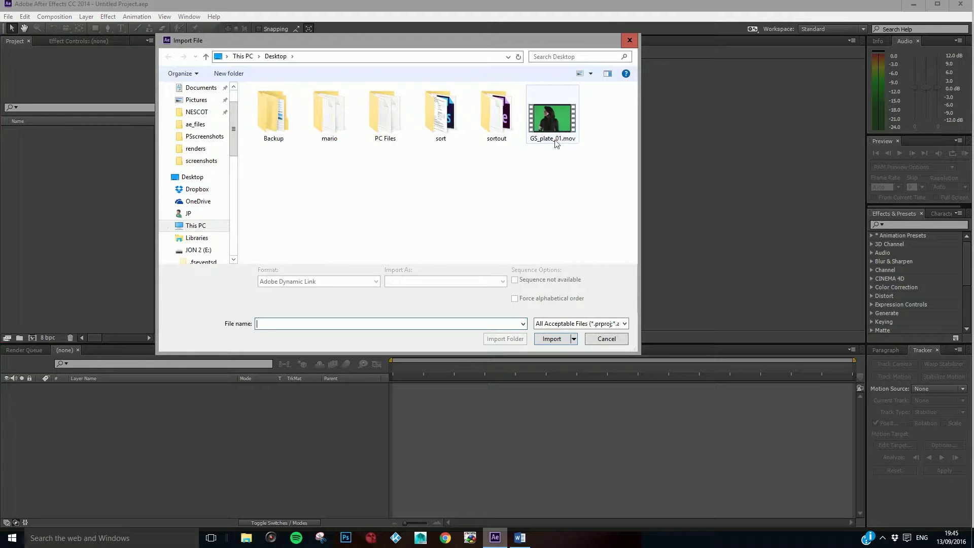
click(608, 339)
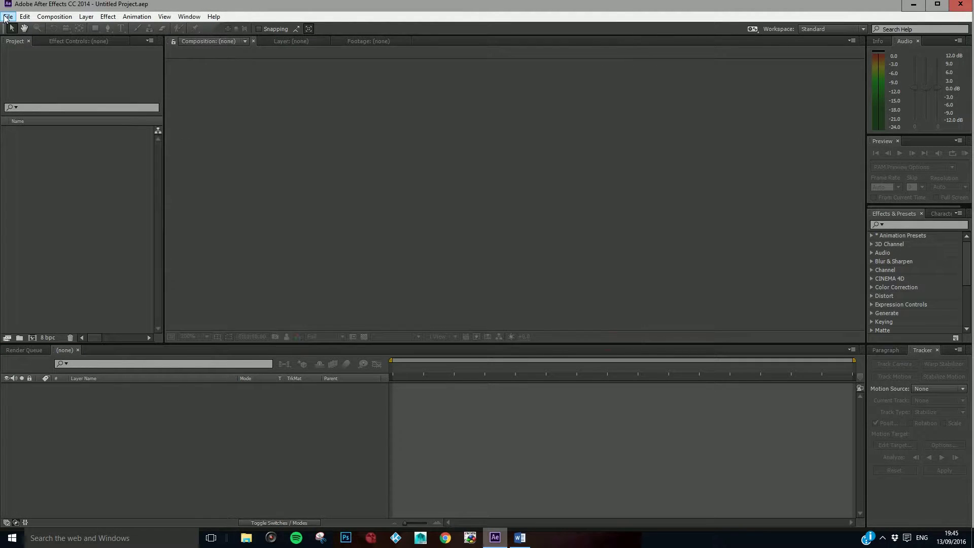
click(7, 17)
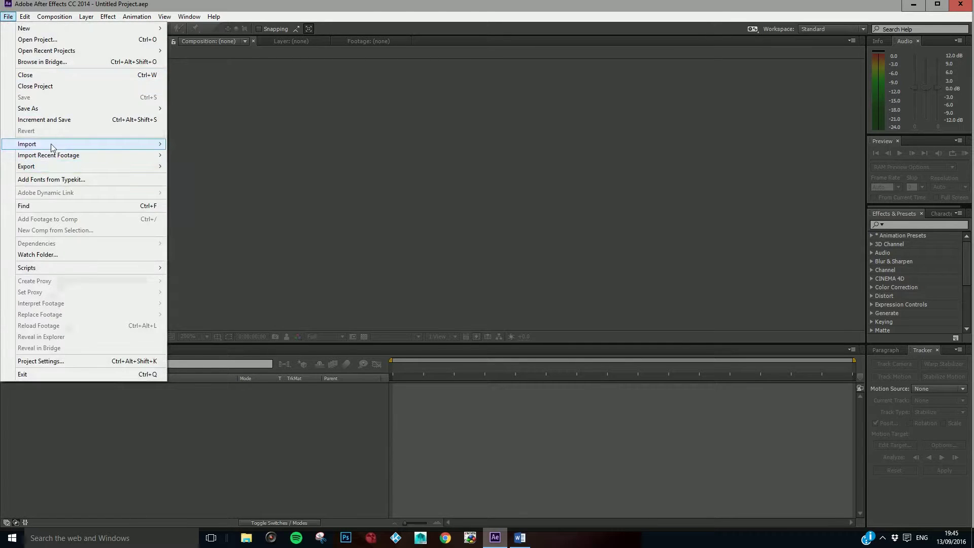
mouse_move(51, 147)
click(193, 144)
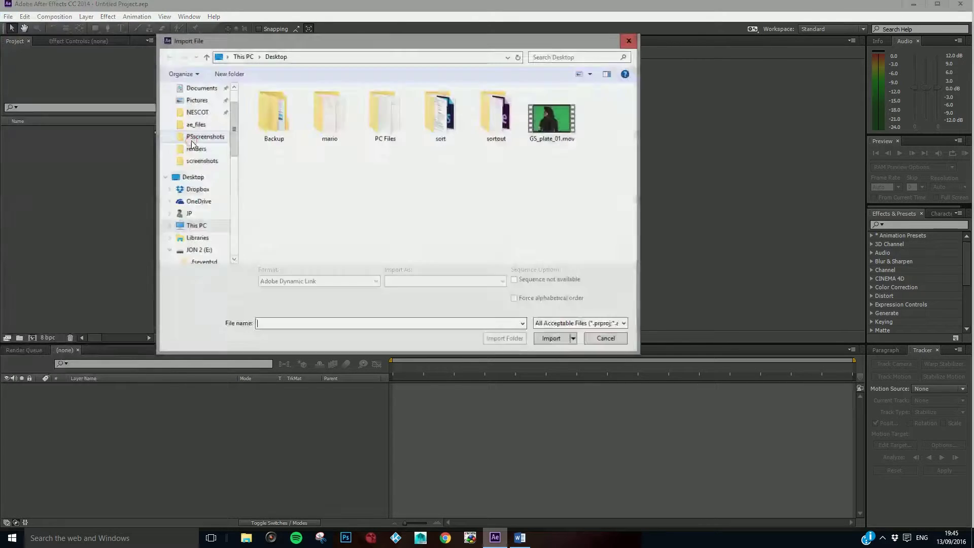
click(603, 340)
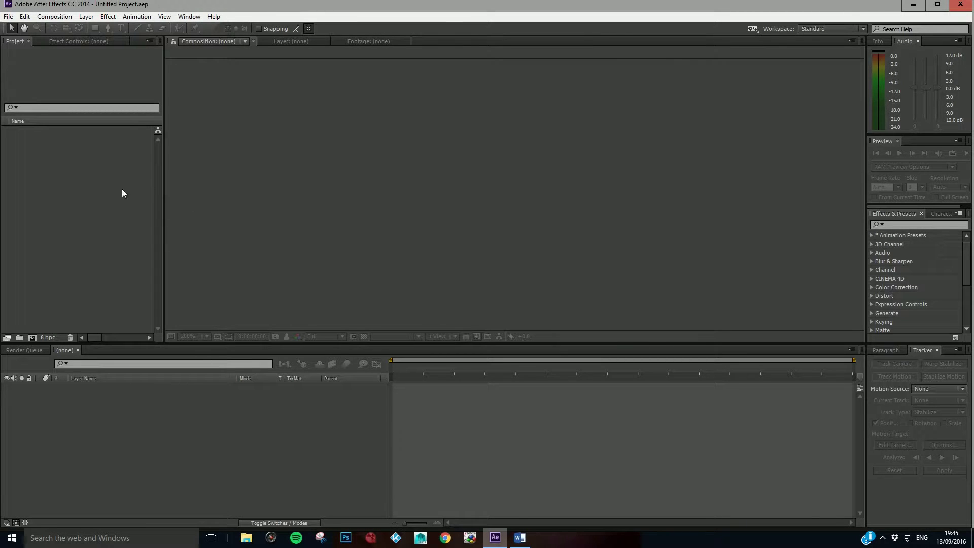
Import GS_plate_01.mov from the Desktop into the project as footage.
double_click(66, 220)
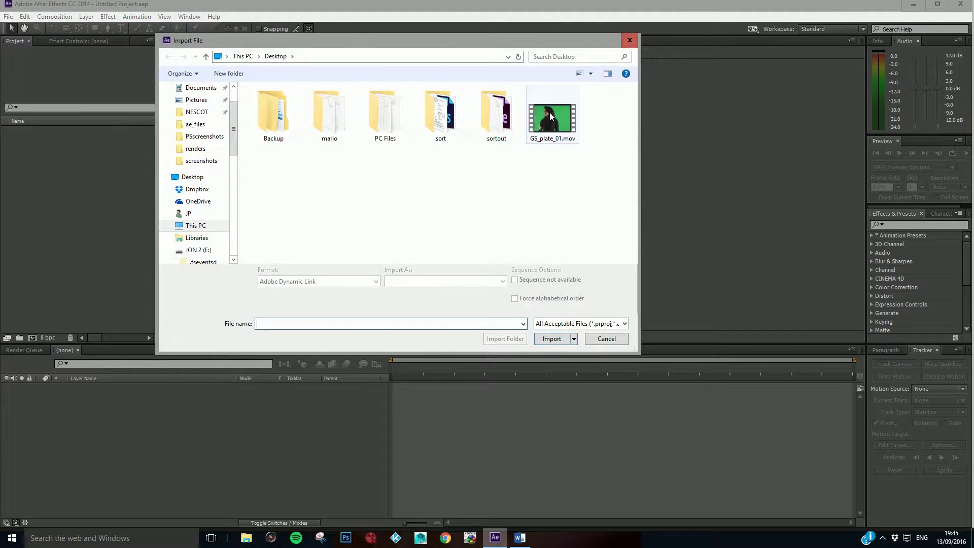
click(557, 131)
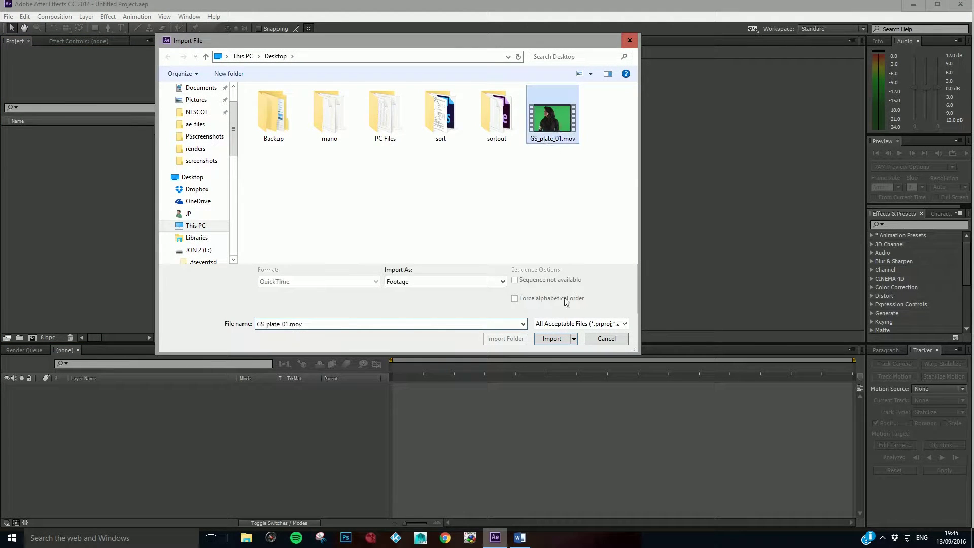
click(551, 339)
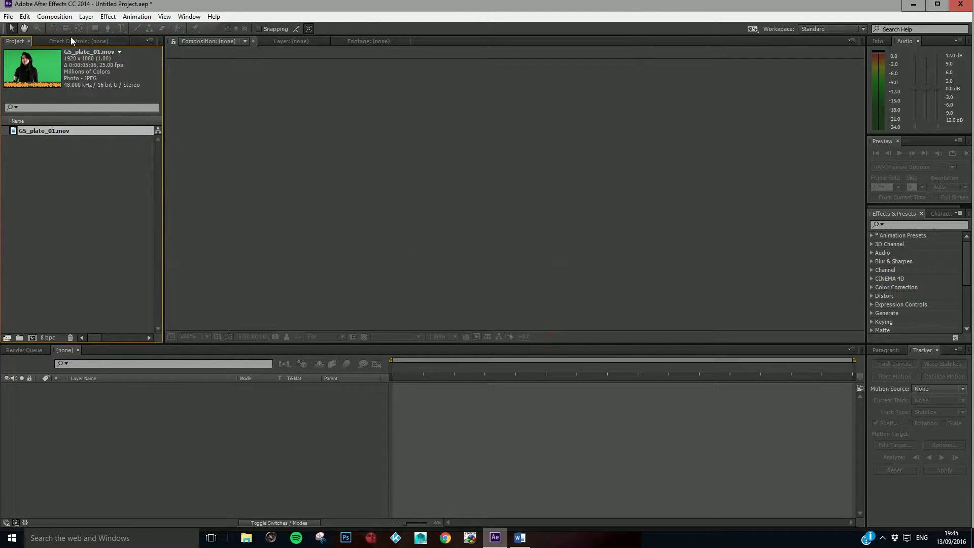
Create a new composition from the GS_plate_01.mov footage so that it matches the clip's settings.
click(56, 18)
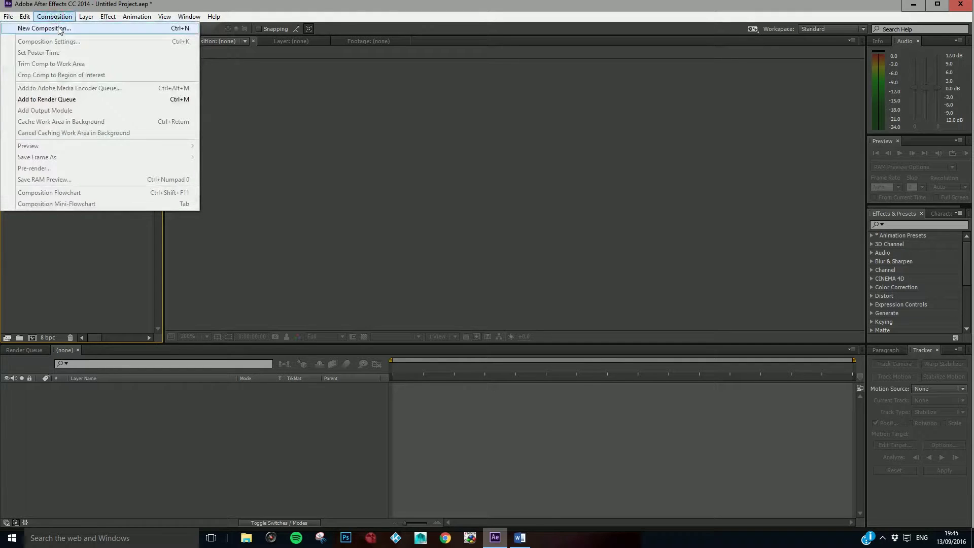
click(92, 283)
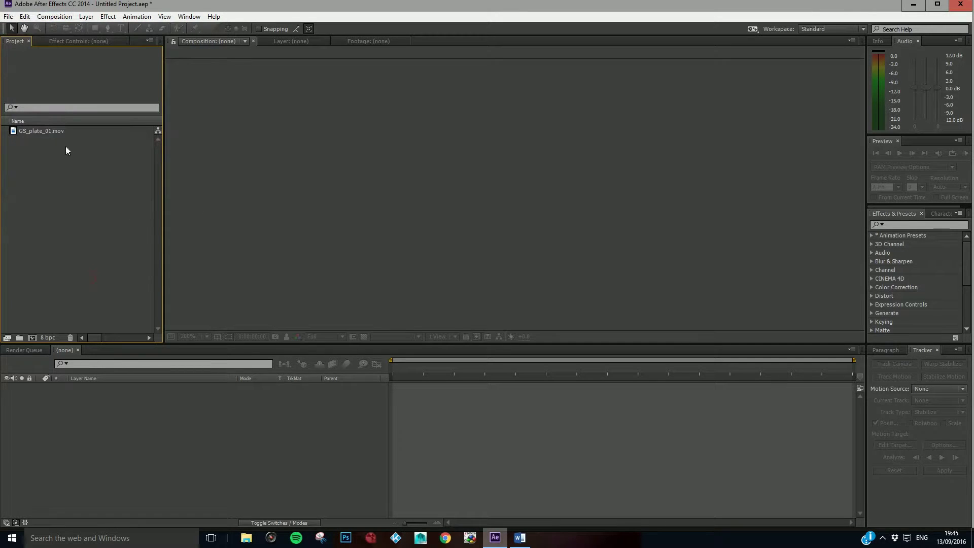
click(50, 131)
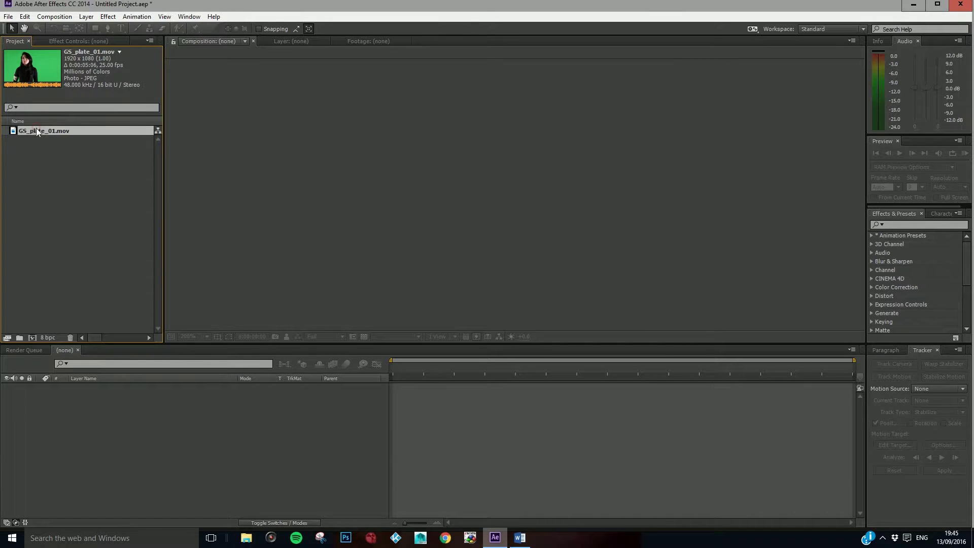
drag(36, 130, 32, 335)
Show the whole frame at 50% magnification and preview the footage from the start of the timeline.
scroll(408, 222, down, 5)
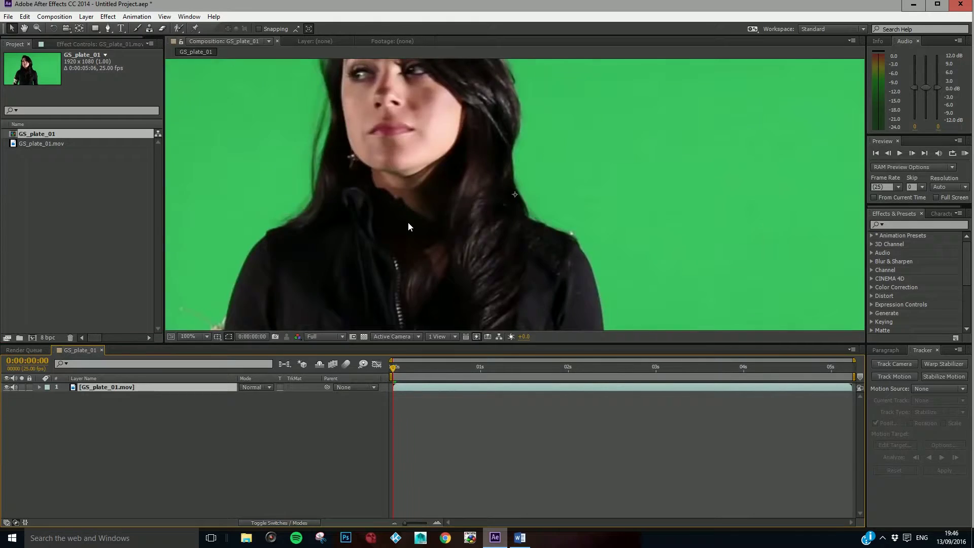
scroll(435, 319, up, 2)
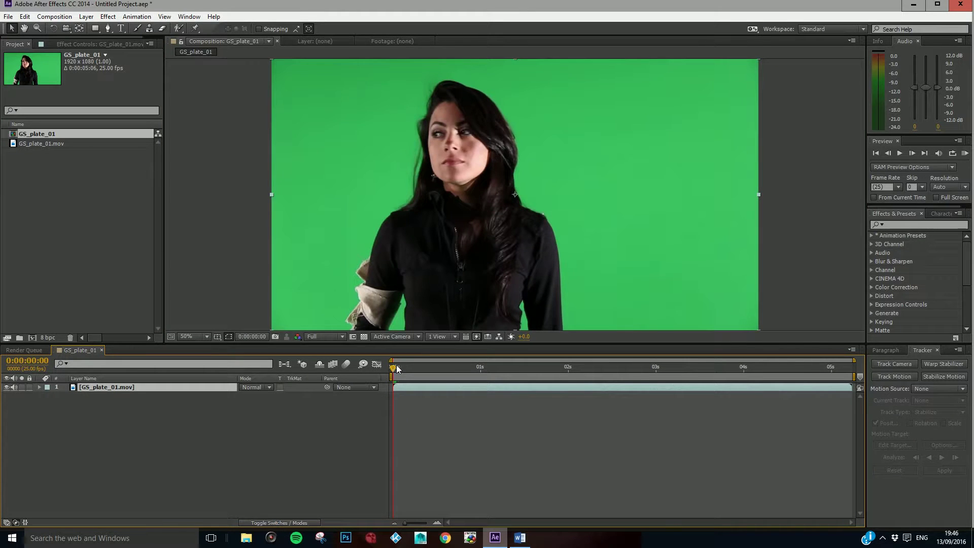
drag(391, 371, 391, 397)
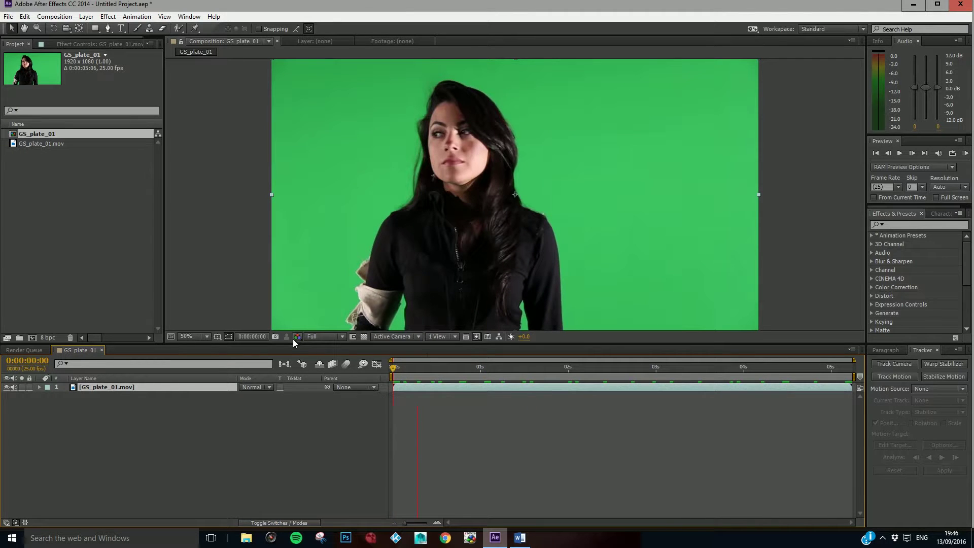
Rename the GS_plate_01 composition as Denoise.
right_click(46, 134)
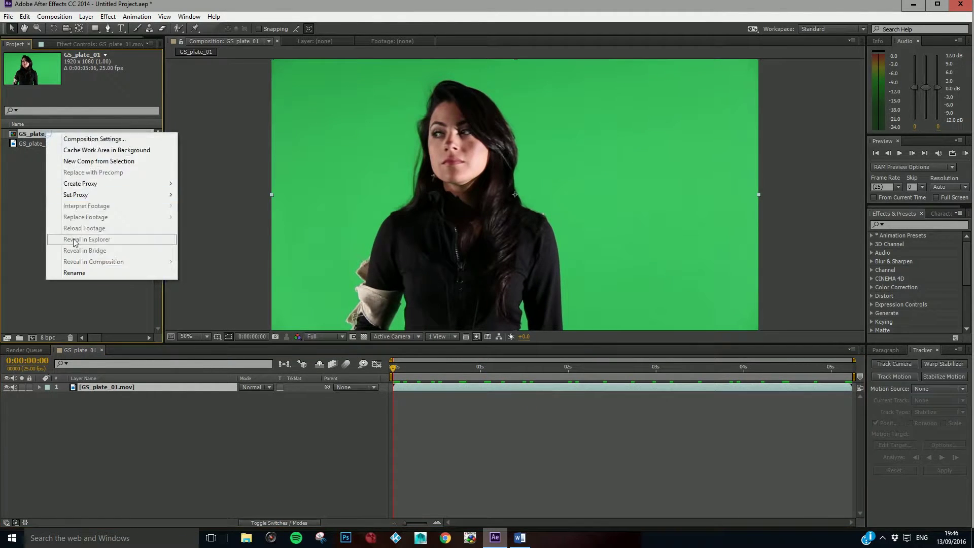
click(24, 142)
click(32, 133)
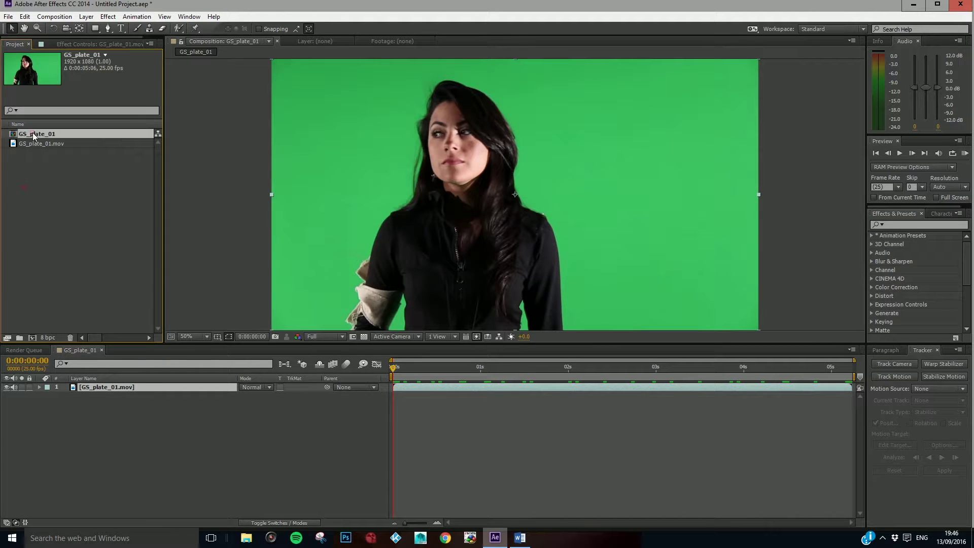
right_click(32, 132)
click(61, 273)
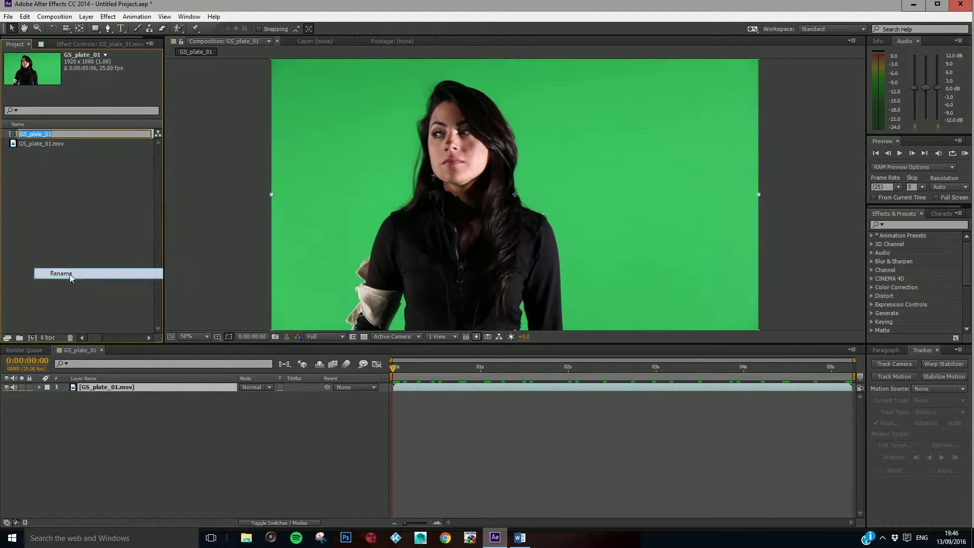
text(D)
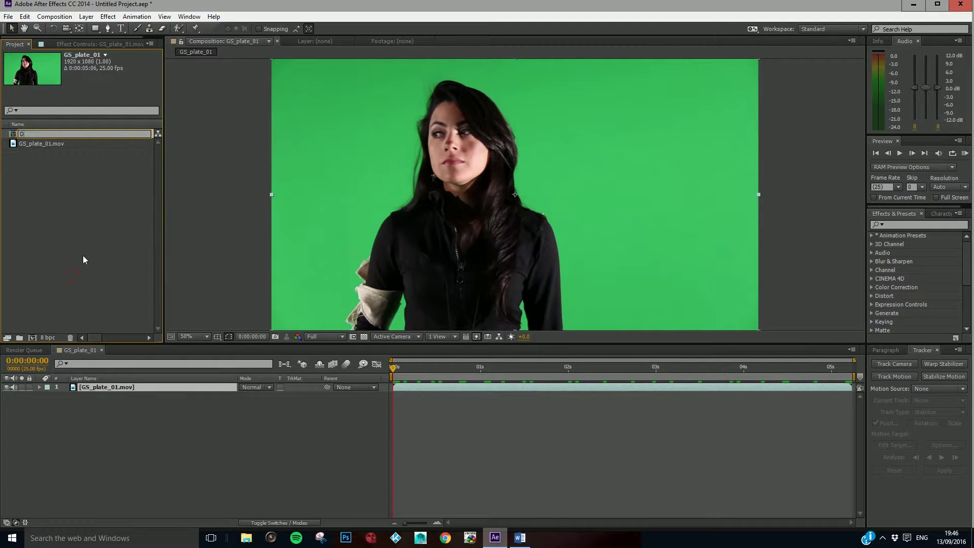
text(enoise)
click(29, 193)
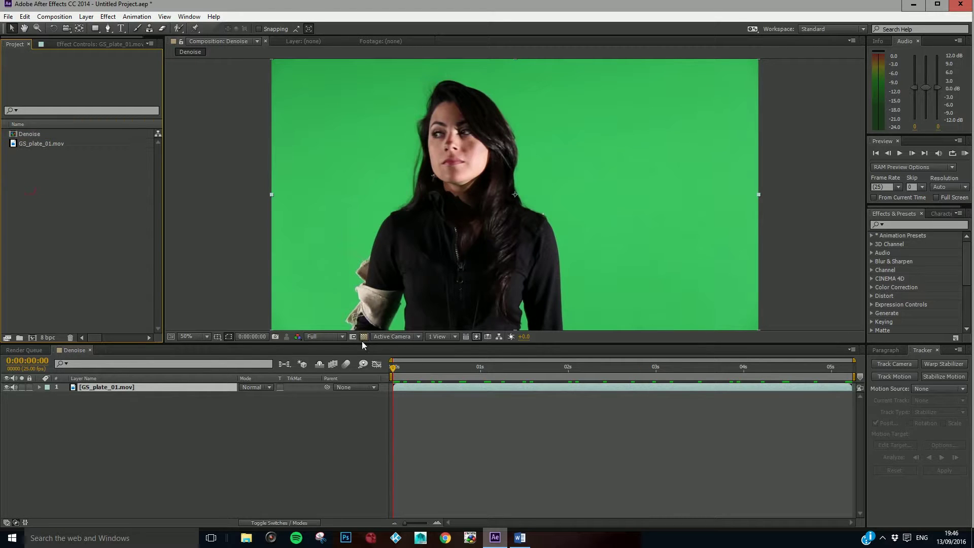
Display only the blue channel in the composition view.
click(299, 336)
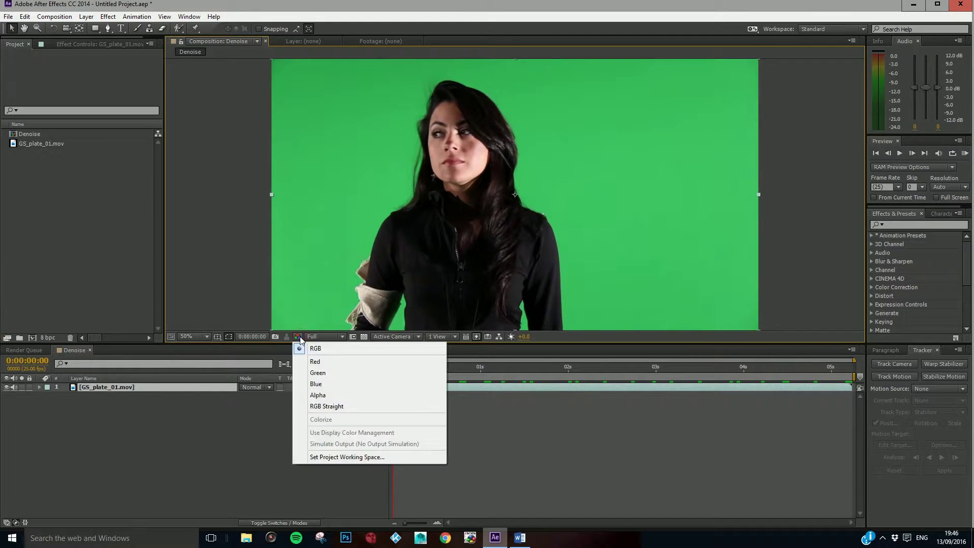
click(300, 336)
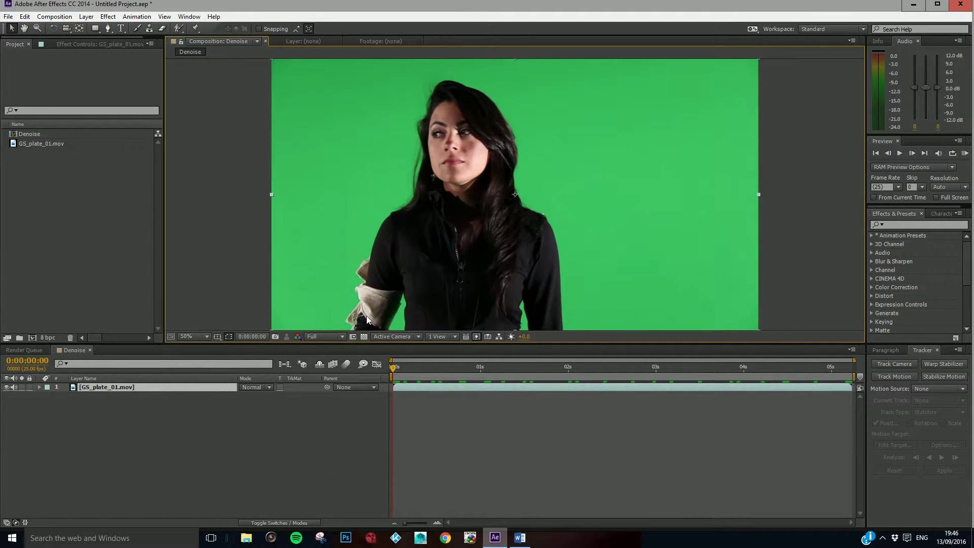
click(297, 337)
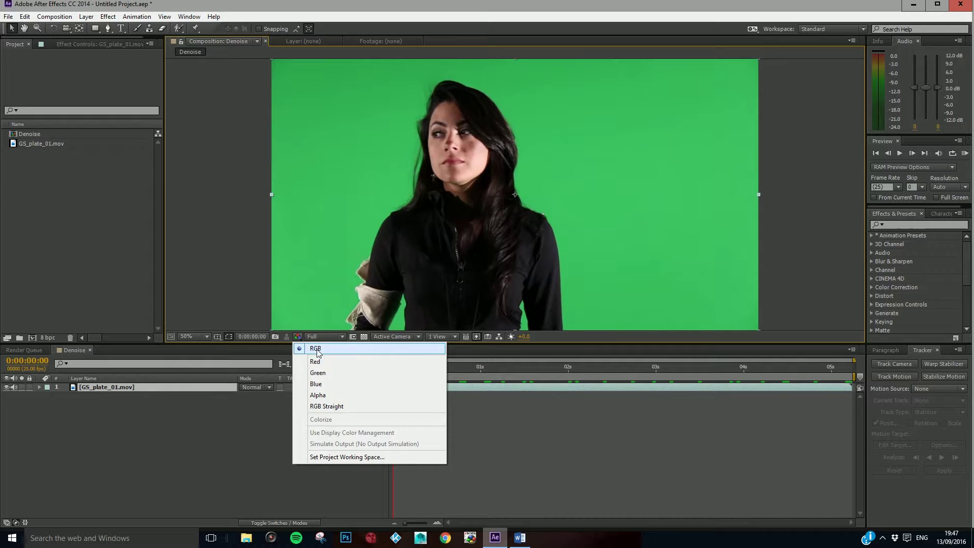
click(321, 386)
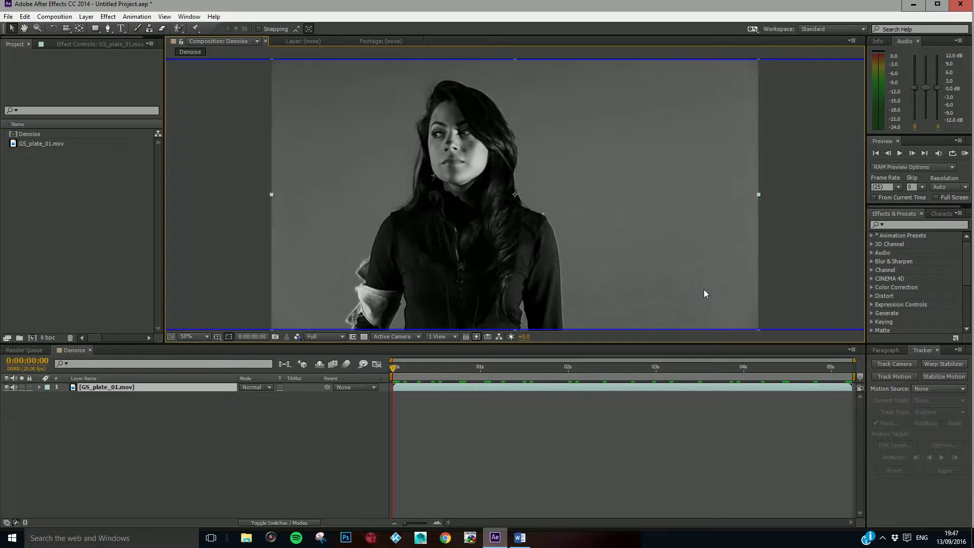
Inspect the noise in the green-screen background beside the actress at 200% magnification, out to the frame's edge.
key(period)
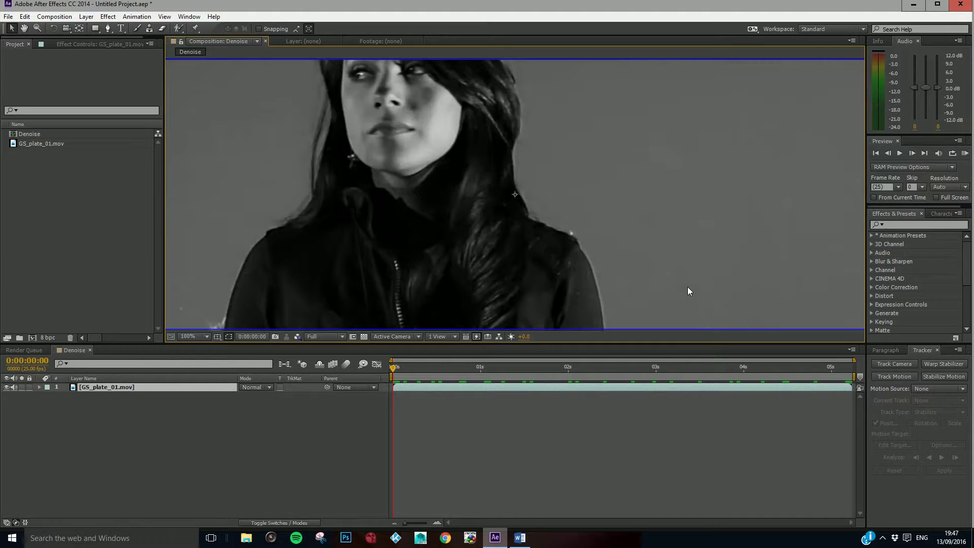
key(period)
key(h)
drag(644, 224, 336, 141)
drag(602, 257, 587, 231)
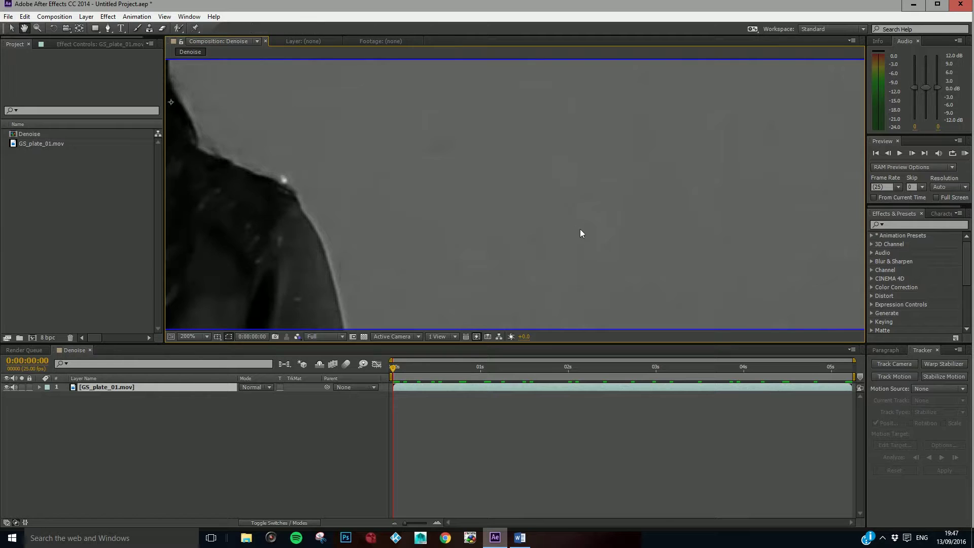
drag(764, 241, 519, 142)
drag(704, 246, 526, 75)
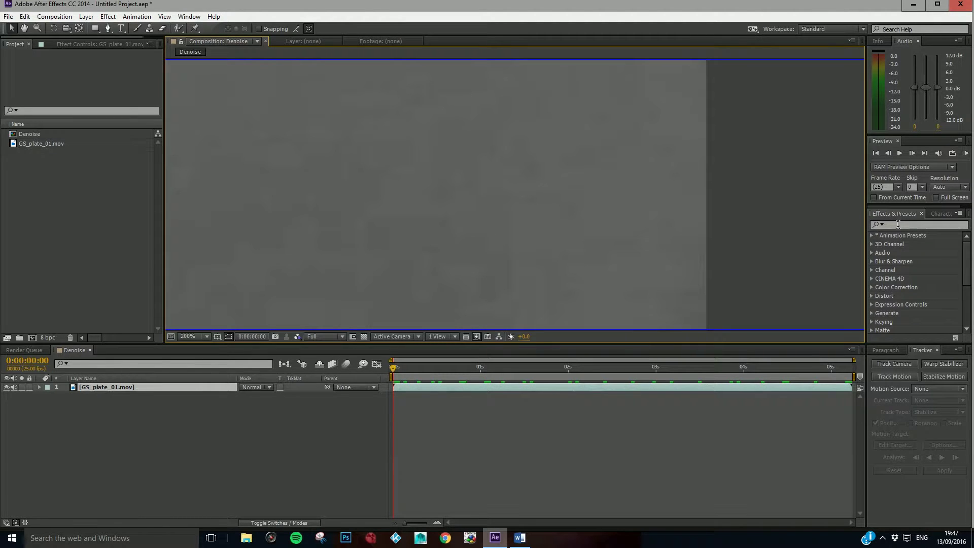
Find the Remove Grain effect and apply it to the GS_plate_01.mov layer.
click(920, 223)
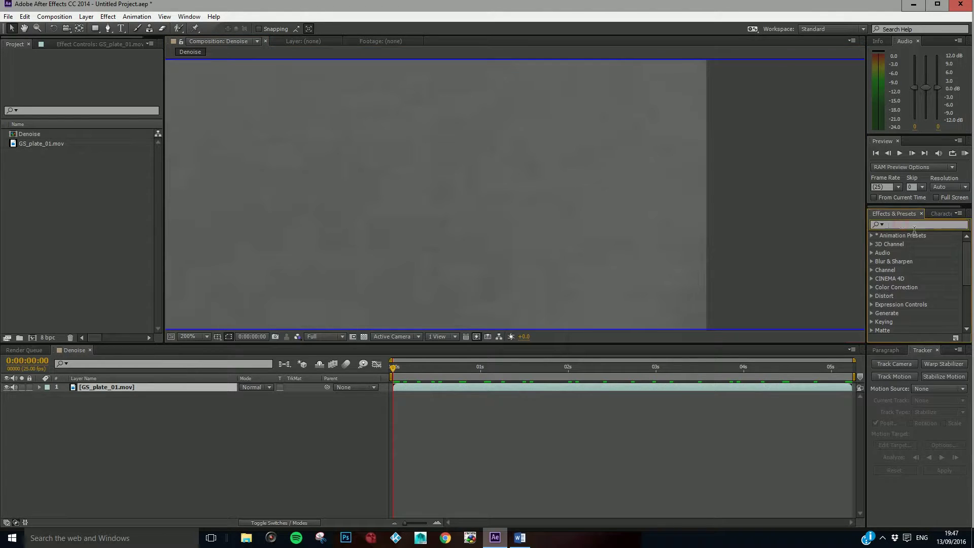
text(remove)
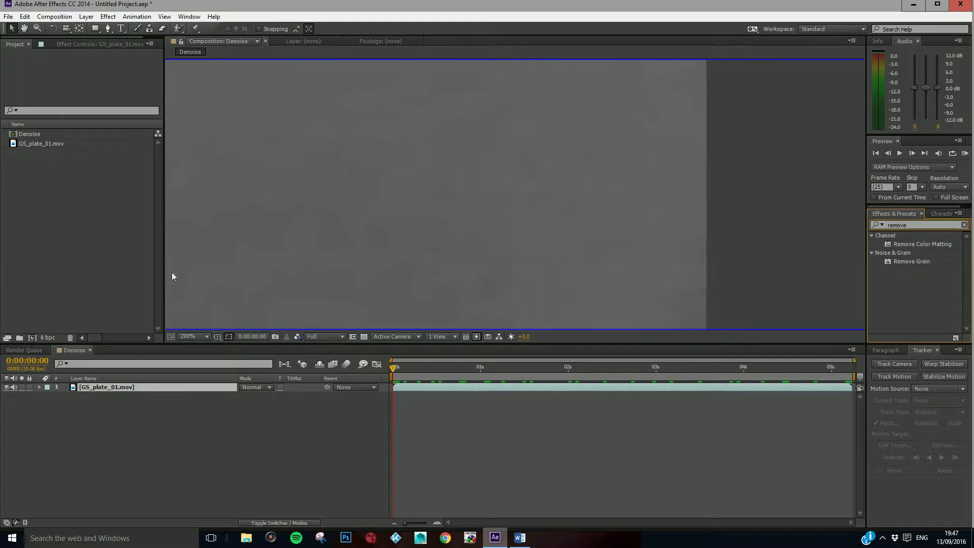
click(123, 415)
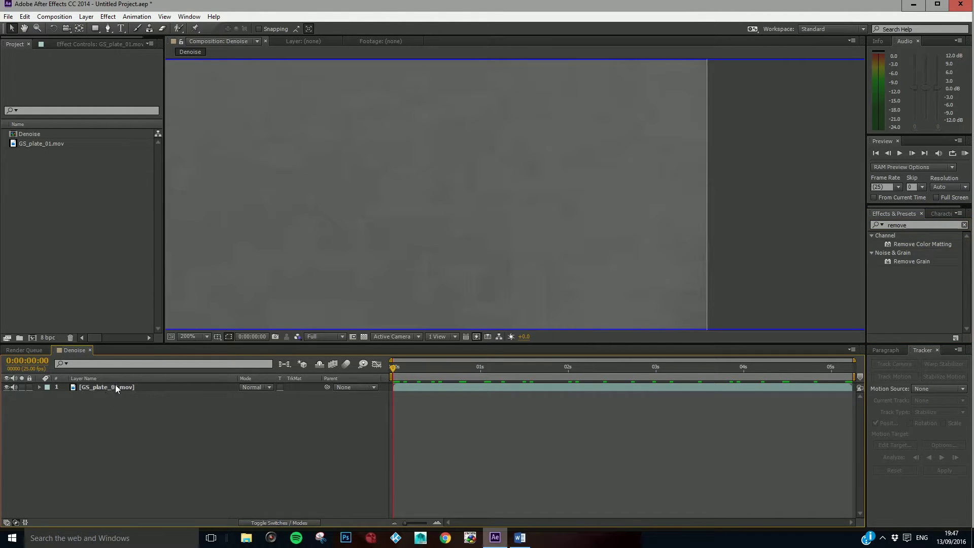
click(116, 386)
click(108, 17)
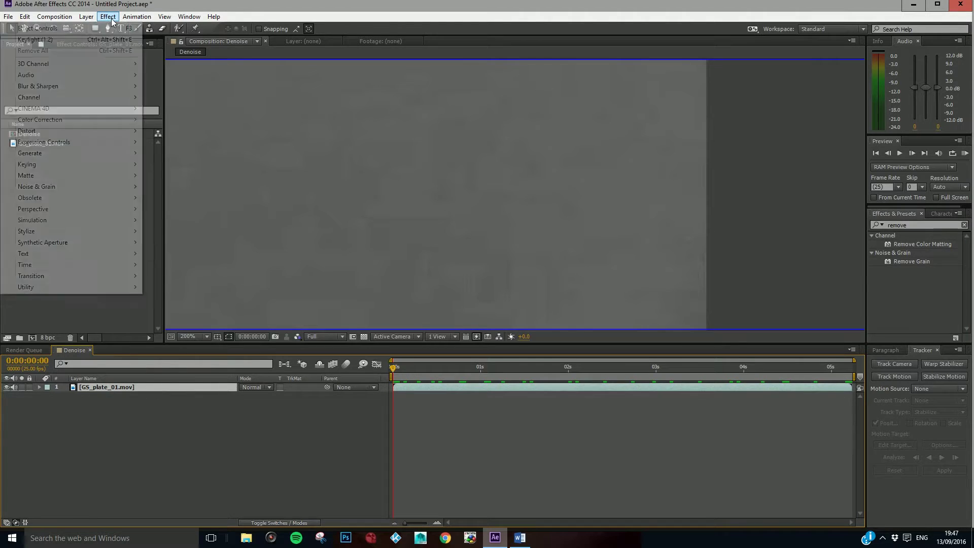
mouse_move(77, 185)
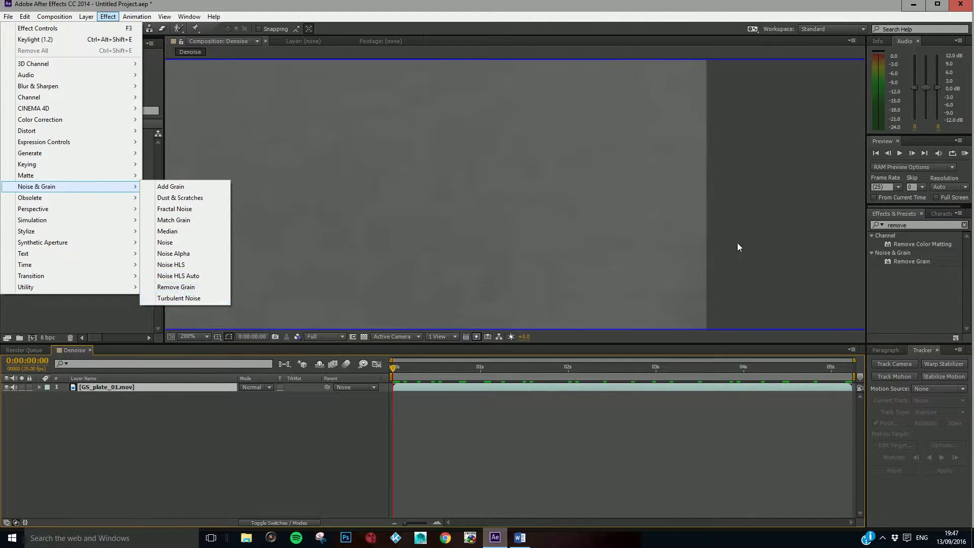
click(765, 242)
drag(906, 263, 662, 388)
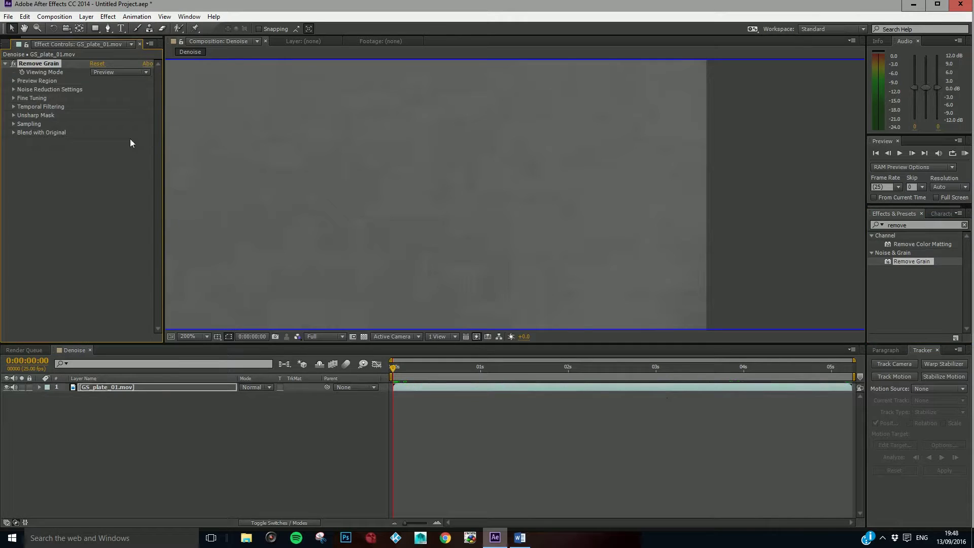
Fit the whole frame in view and move the Remove Grain preview region onto the background beside the actress.
click(191, 336)
click(197, 350)
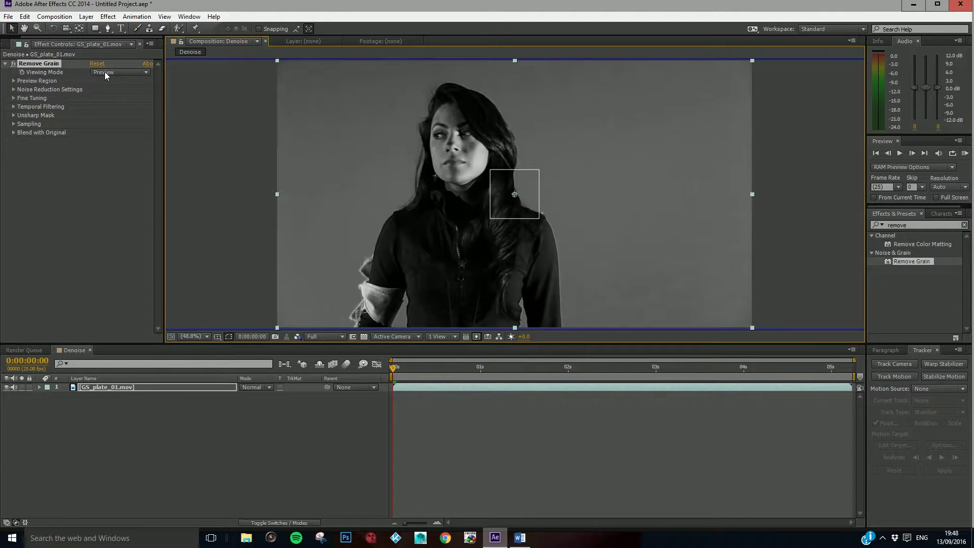
drag(516, 194, 679, 125)
drag(713, 195, 731, 309)
At 200% magnification, reposition the preview region fully inside the frame to compare denoised and original background.
key(period)
key(period)
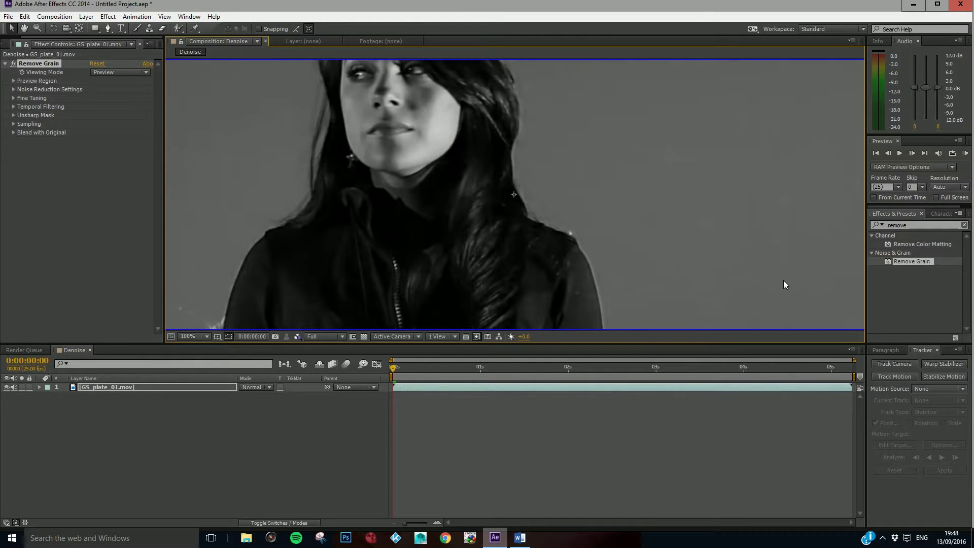
key(h)
drag(655, 228, 543, 159)
drag(829, 317, 617, 221)
key(v)
key(period)
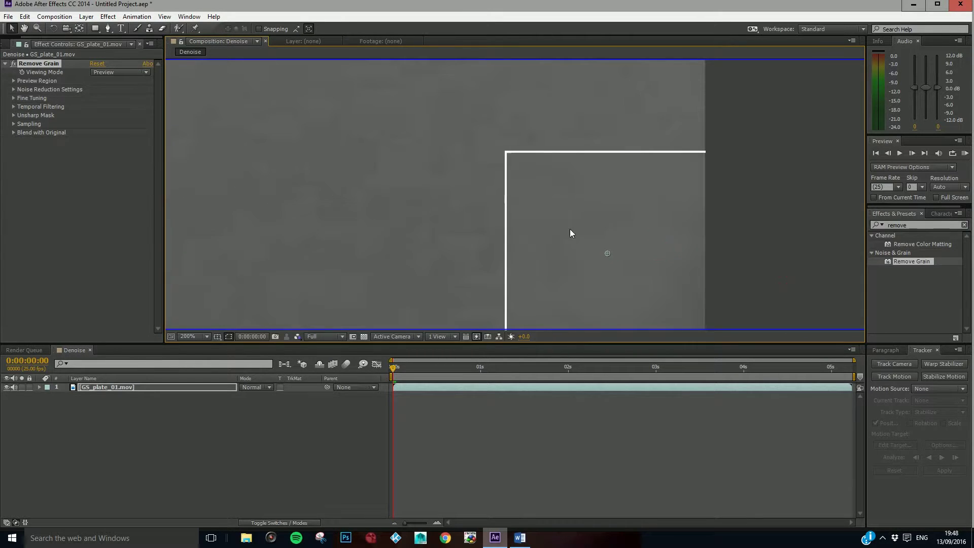
drag(608, 254, 388, 198)
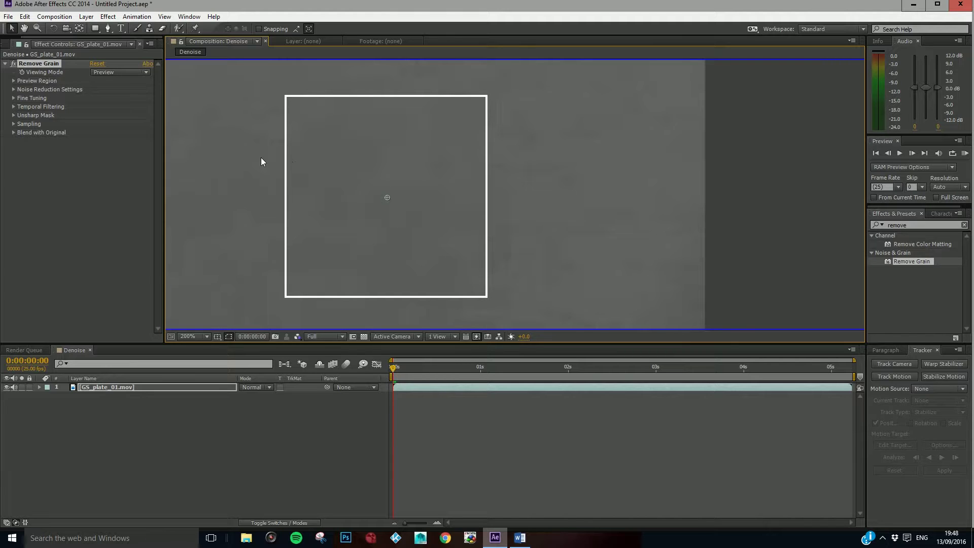
Show the whole frame and set the Remove Grain viewing mode to Final Output.
click(205, 336)
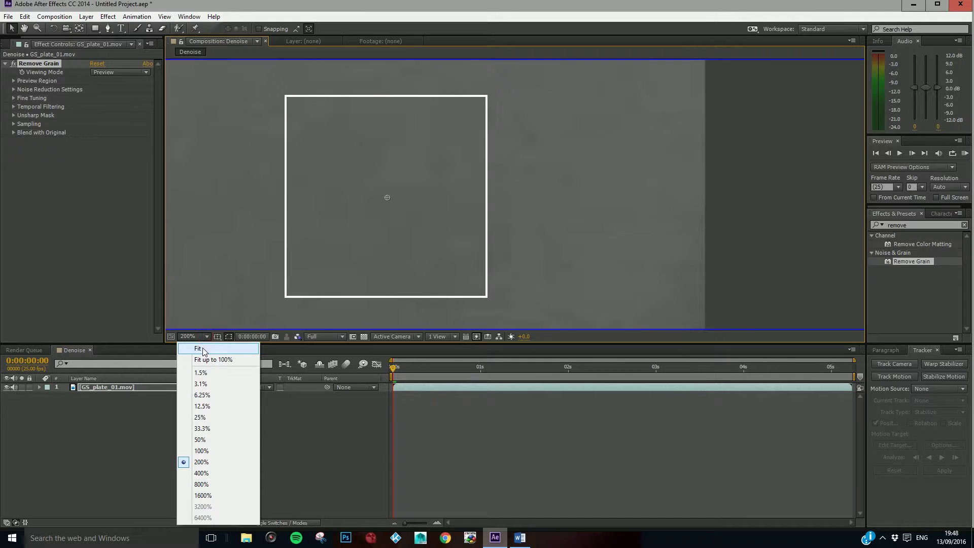
click(199, 349)
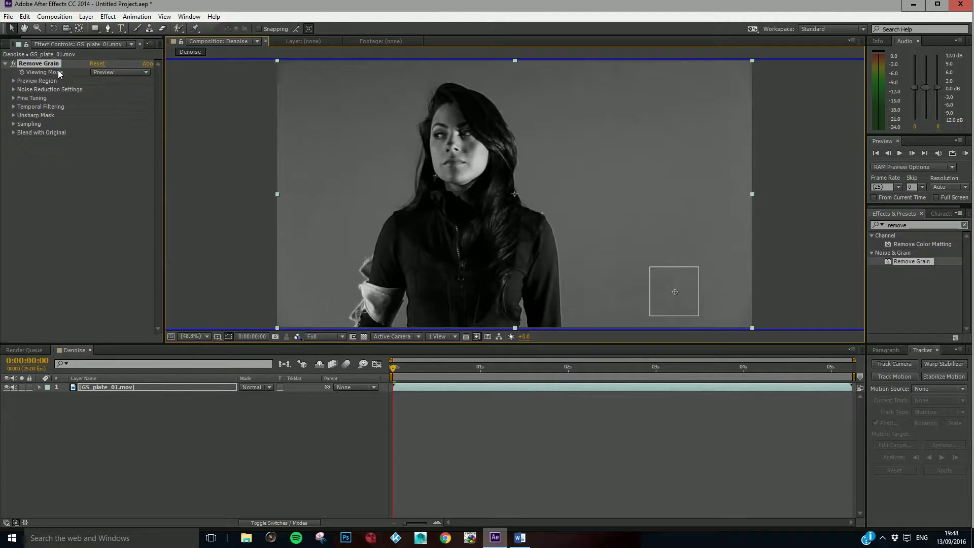
click(111, 72)
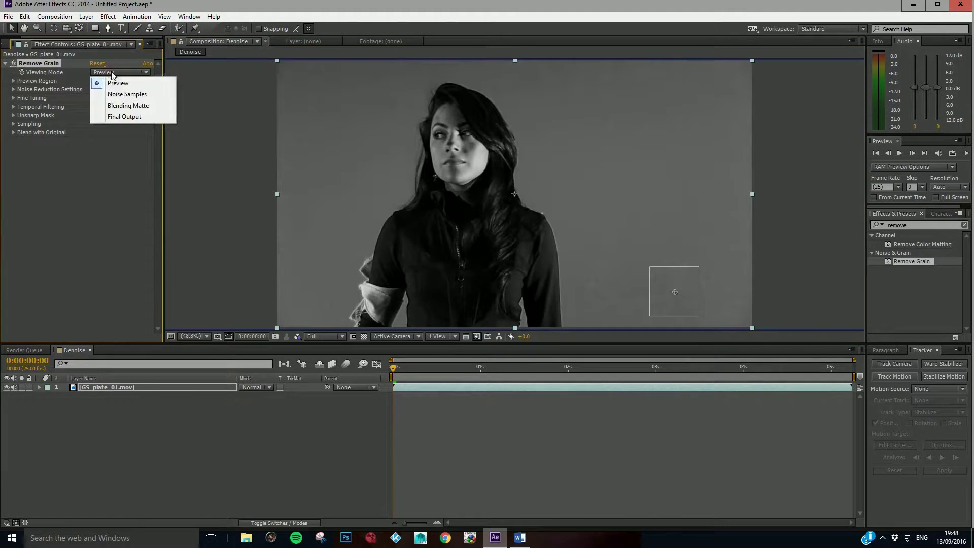
click(123, 117)
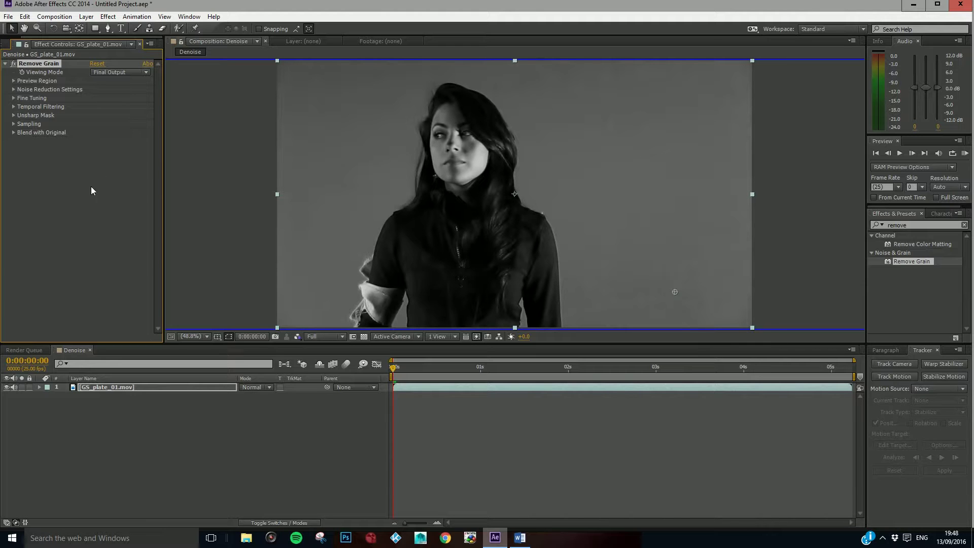
Examine the denoised face, hair edges and lower background at 200% magnification, comparing with the effect switched off.
scroll(443, 151, up, 3)
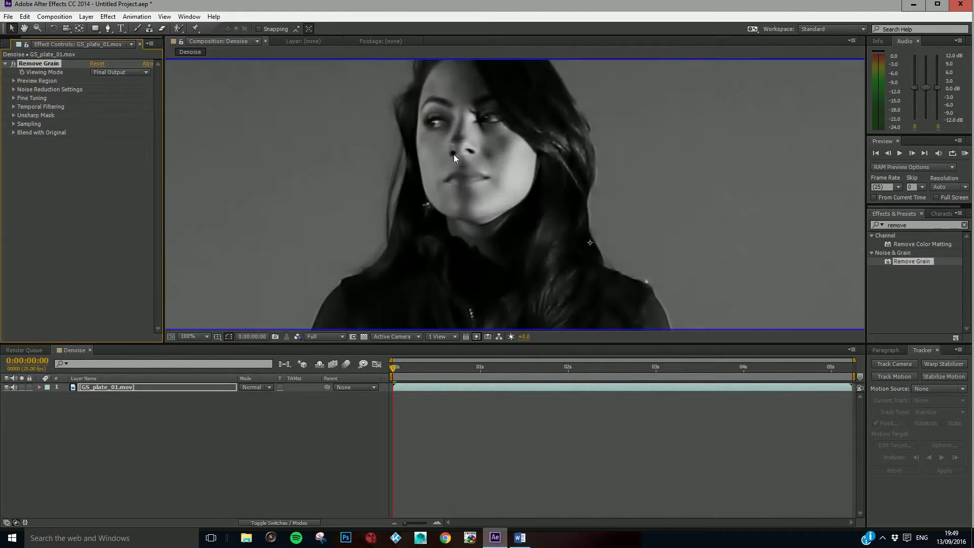
scroll(554, 166, up, 2)
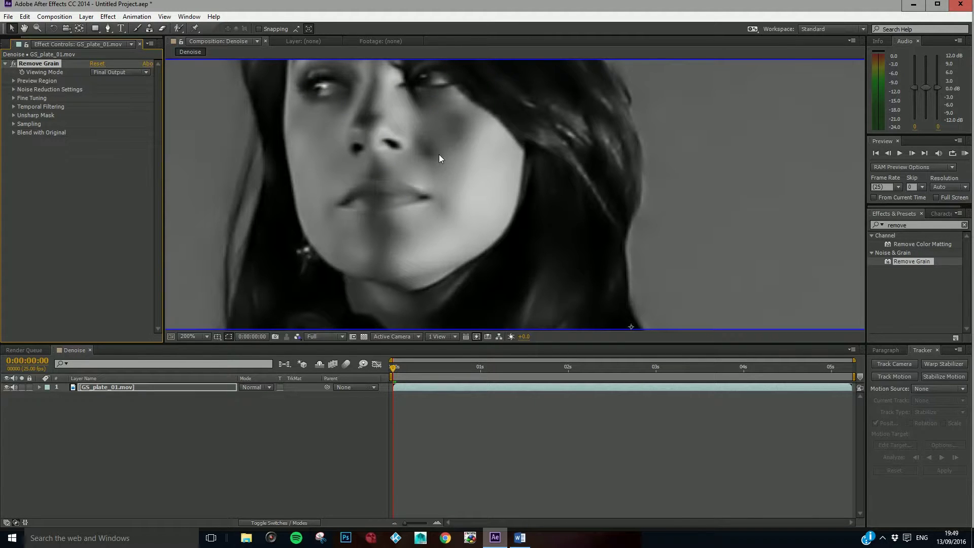
click(13, 65)
click(15, 64)
click(14, 90)
click(14, 90)
drag(672, 249, 659, 241)
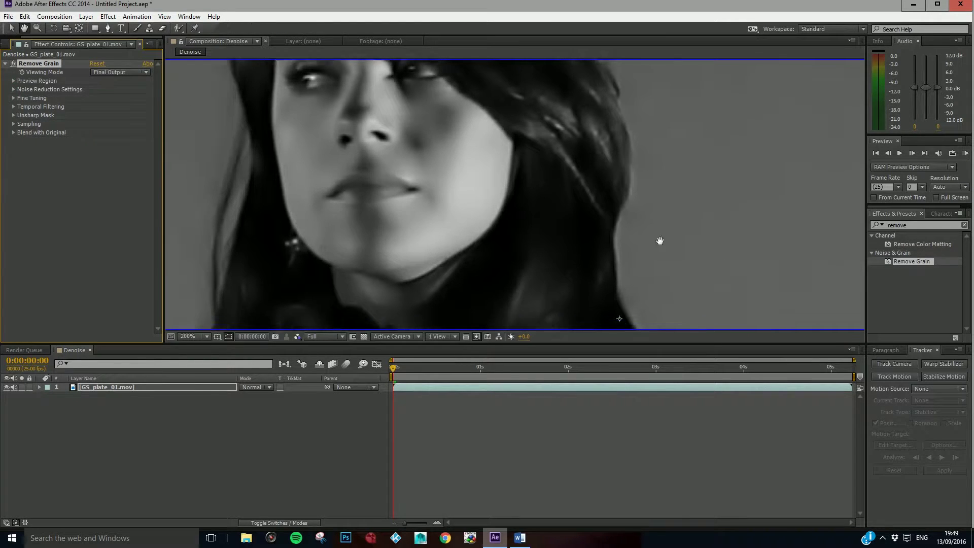
scroll(553, 250, down, 10)
scroll(567, 256, right, 5)
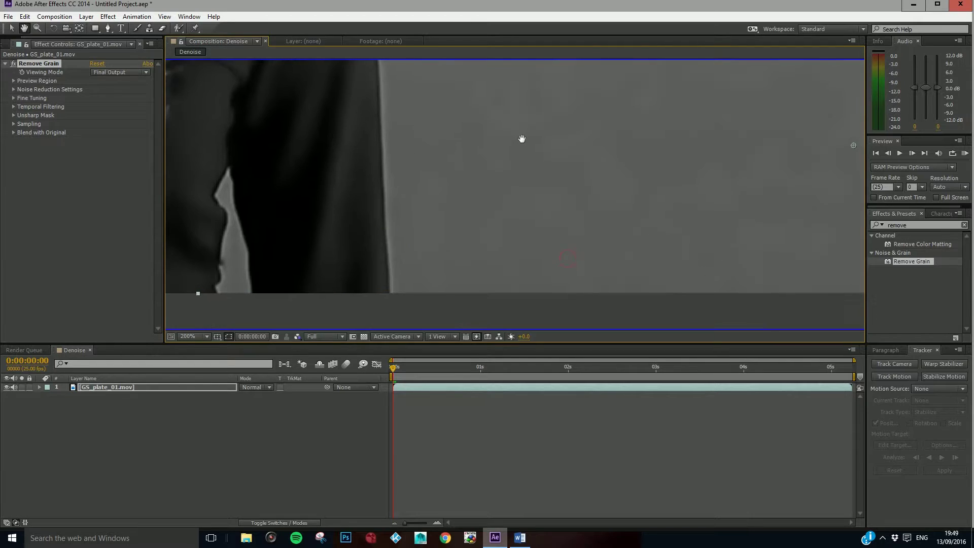
drag(522, 138, 539, 181)
key(v)
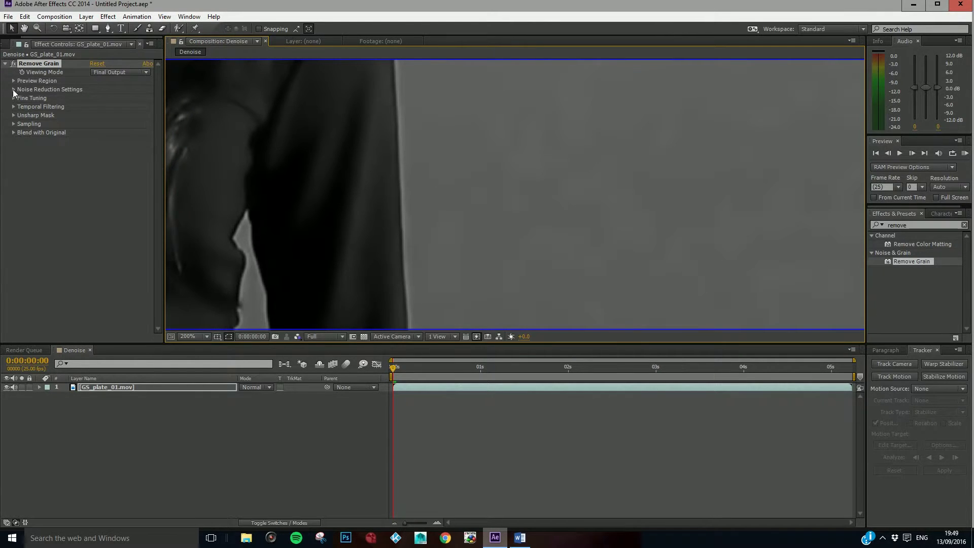
Expand the Noise Reduction Settings and try lowering Noise Reduction to about 0.
click(13, 89)
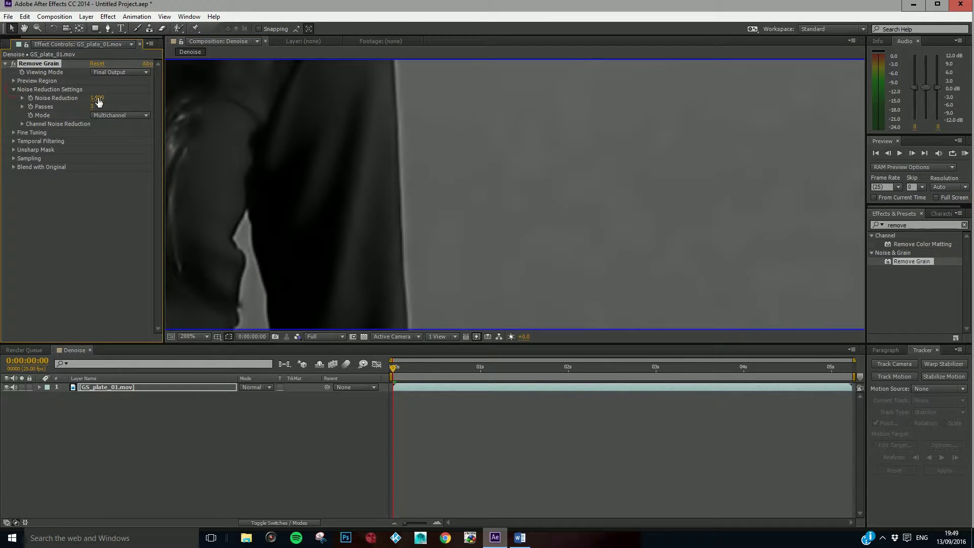
click(98, 102)
click(102, 208)
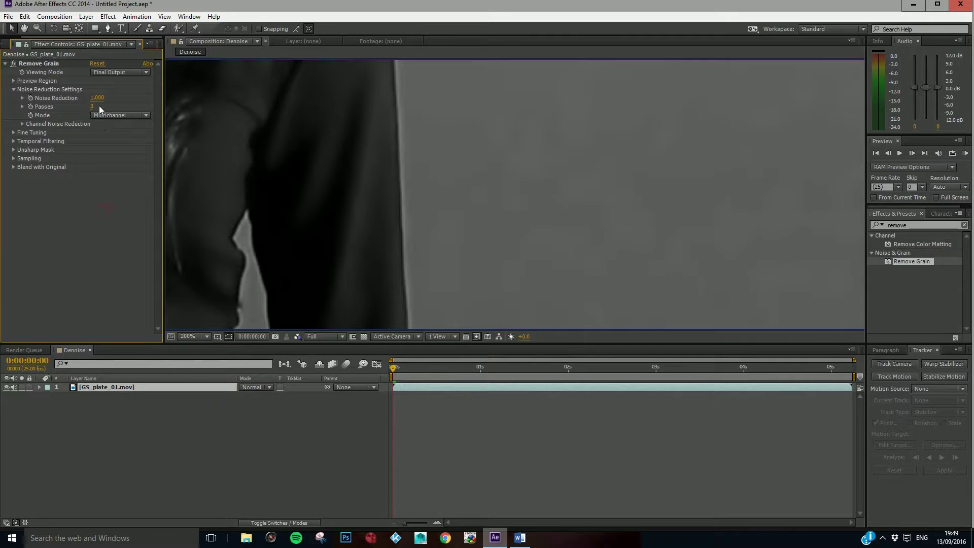
drag(98, 98, 52, 117)
key(ctrl+z)
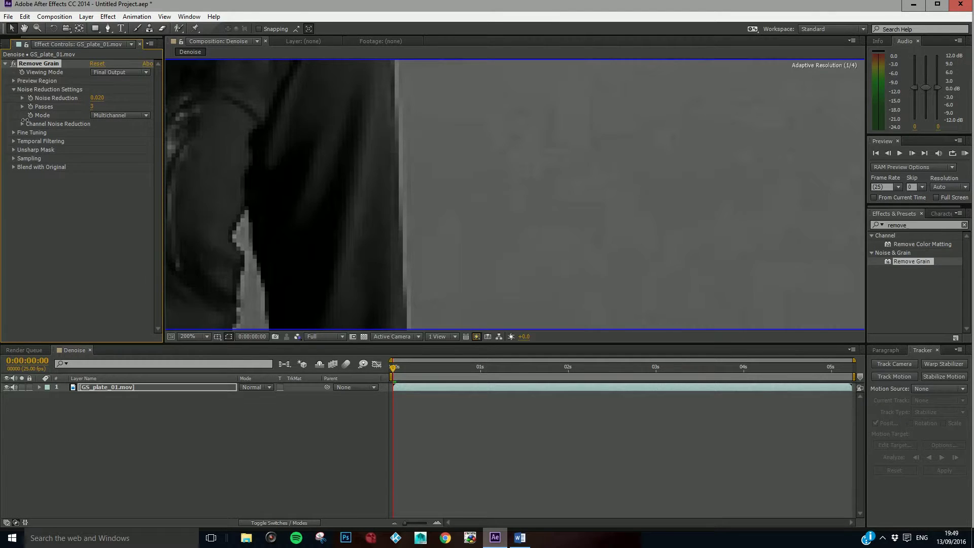
Set the Remove Grain effect's Noise Reduction to 0.5.
click(102, 99)
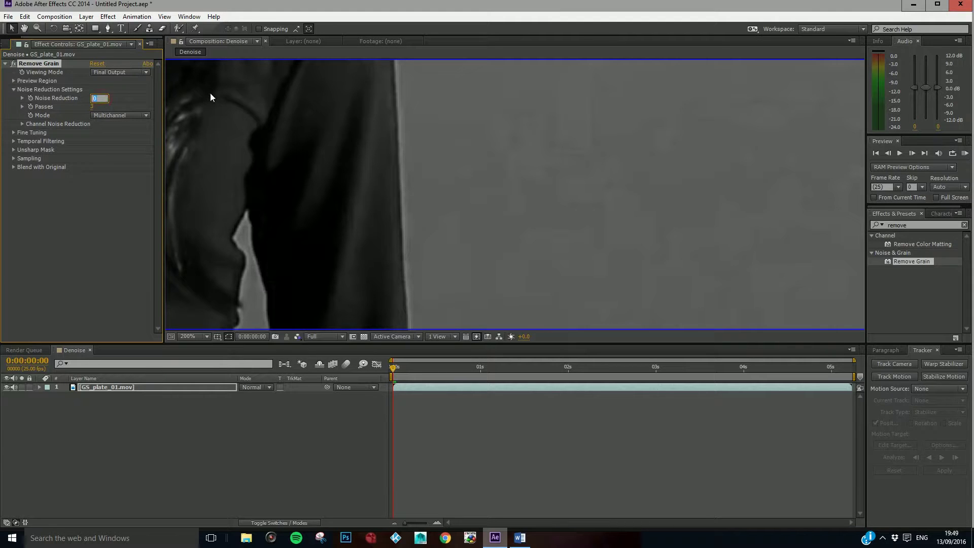
text(.5)
key(Return)
click(97, 98)
click(71, 245)
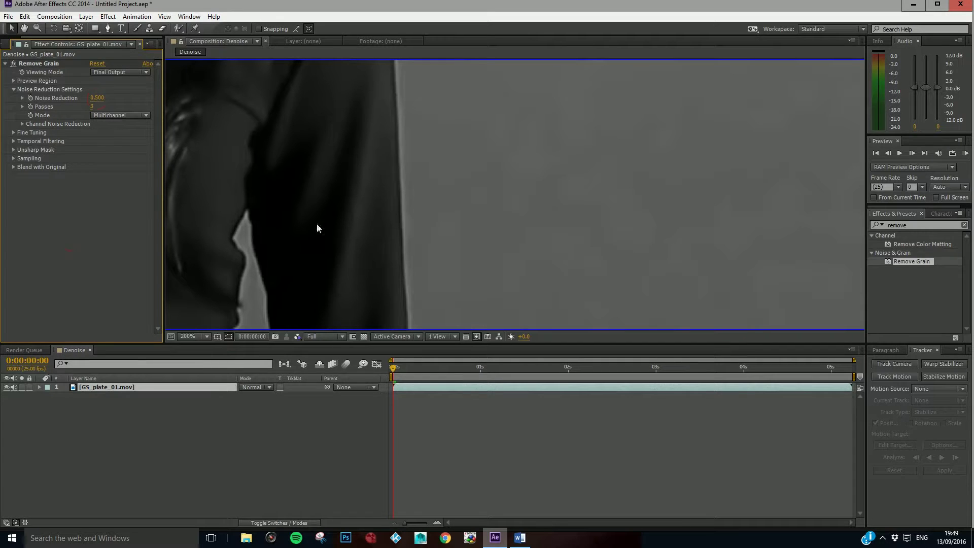
Check the actress's face and reduce Noise Reduction to 0.4.
drag(270, 135, 471, 292)
drag(440, 146, 359, 257)
key(v)
click(97, 98)
text(.4)
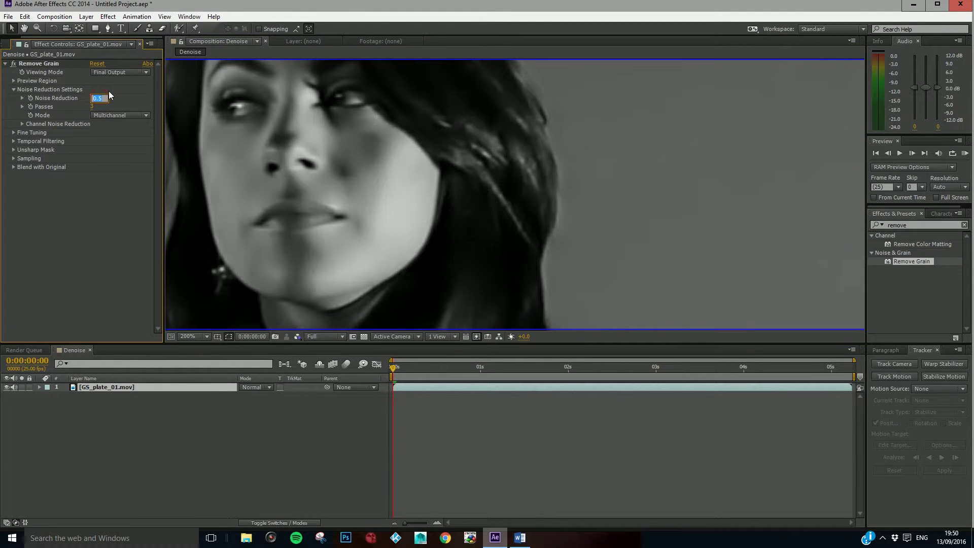
key(Return)
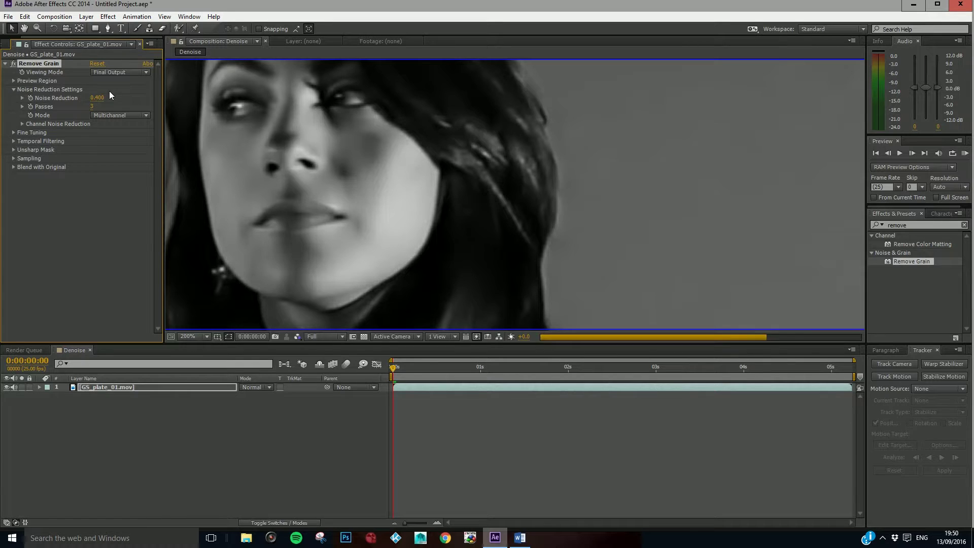
Check the background near the frame's lower corner, set Noise Reduction to 0.45 and fit the whole frame in view.
key(h)
drag(589, 191, 419, 96)
drag(674, 263, 639, 265)
key(v)
click(97, 98)
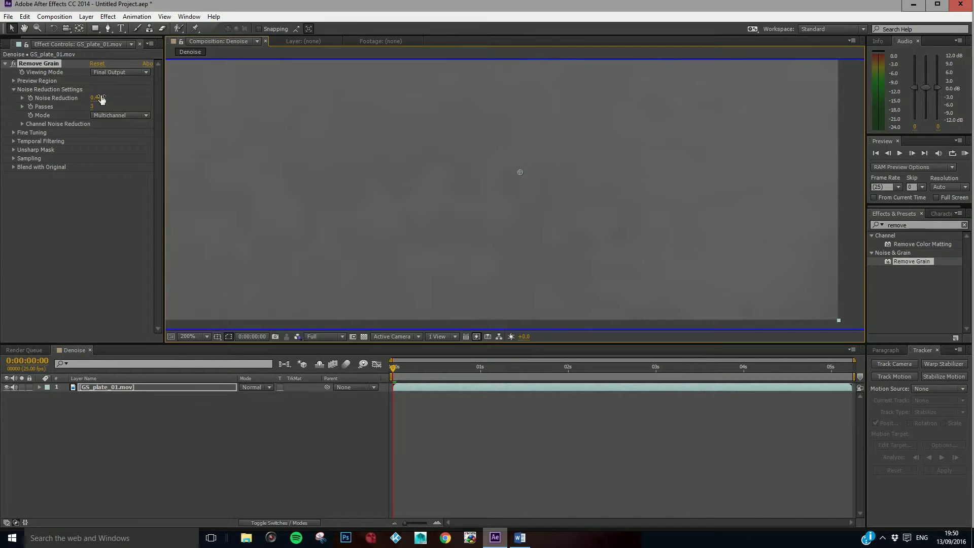
text(1)
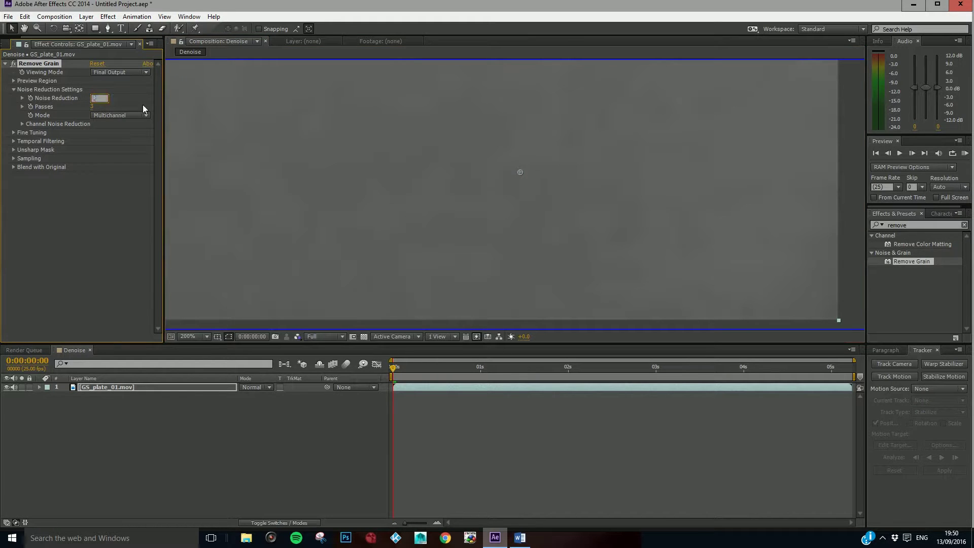
text(45)
key(Return)
scroll(443, 168, down, 5)
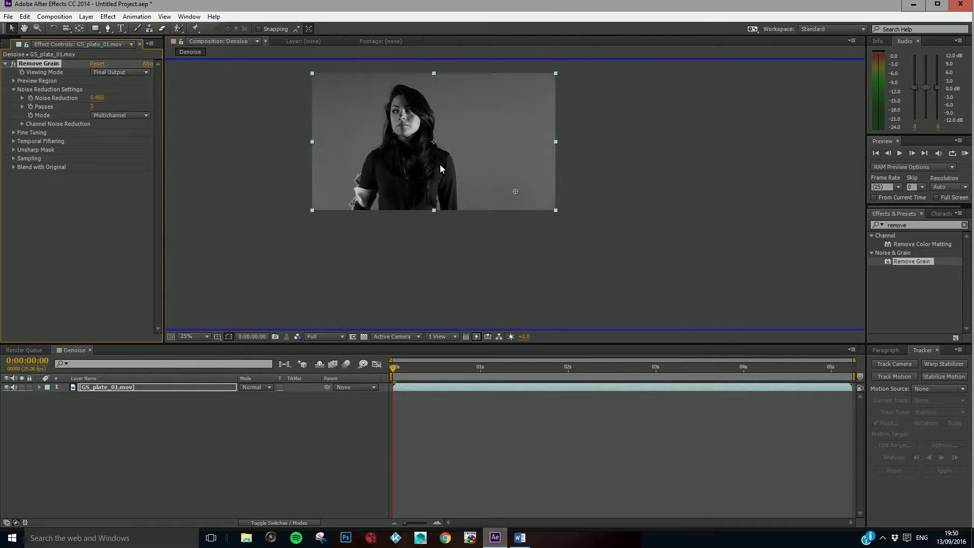
scroll(403, 126, up, 2)
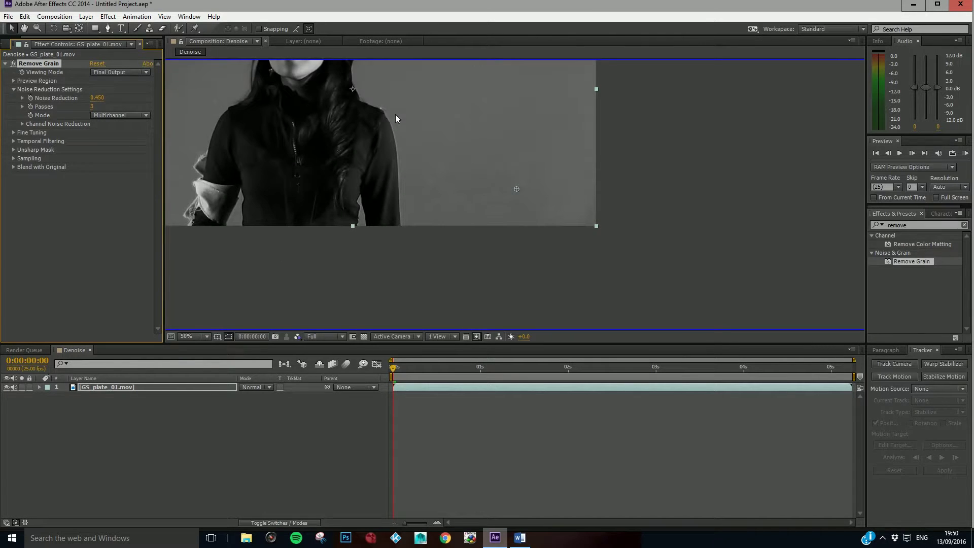
click(190, 336)
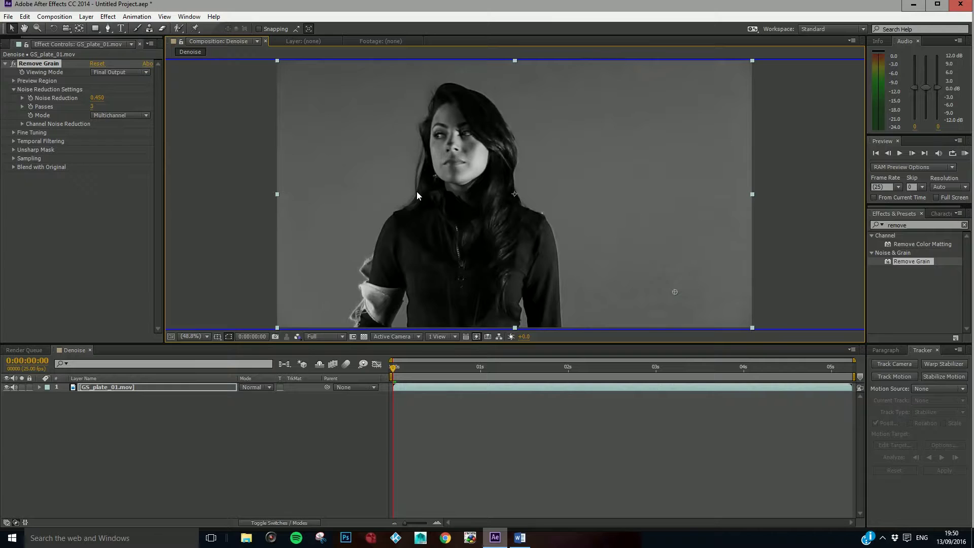
Select the Denoise composition in the project and switch the composition view back to RGB.
click(5, 45)
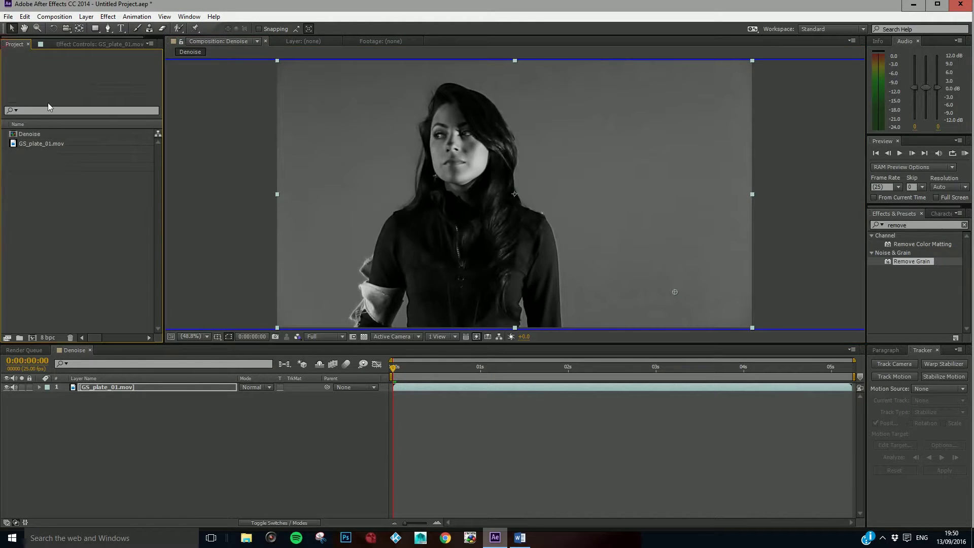
click(40, 133)
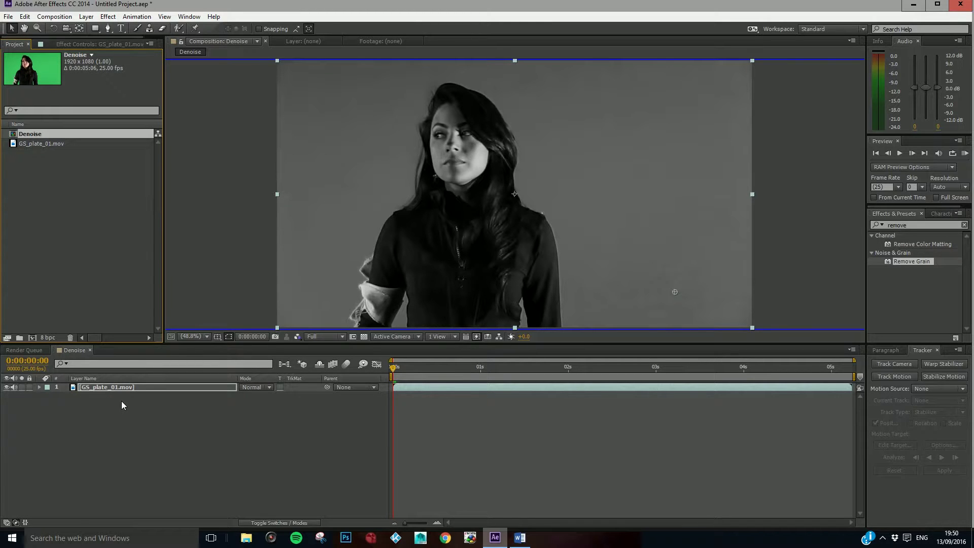
click(297, 338)
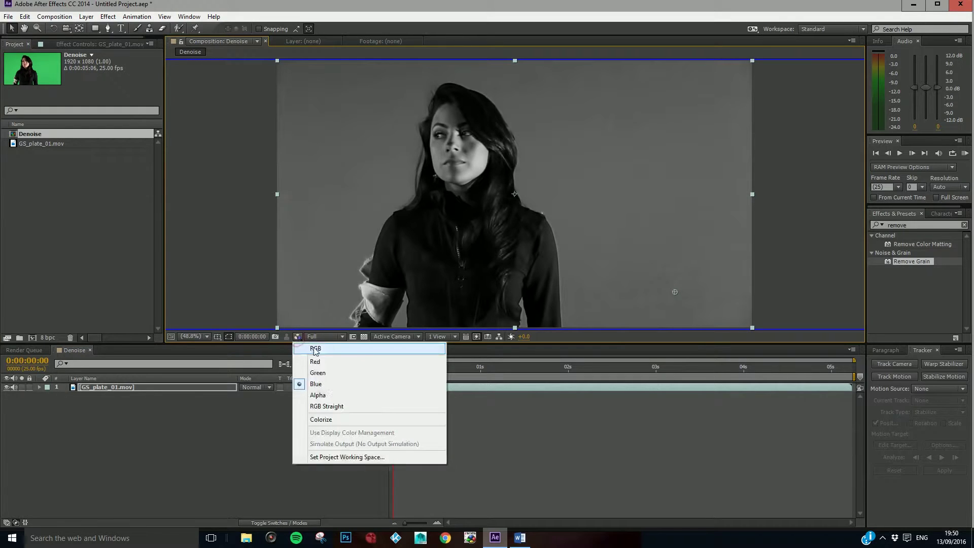
click(315, 350)
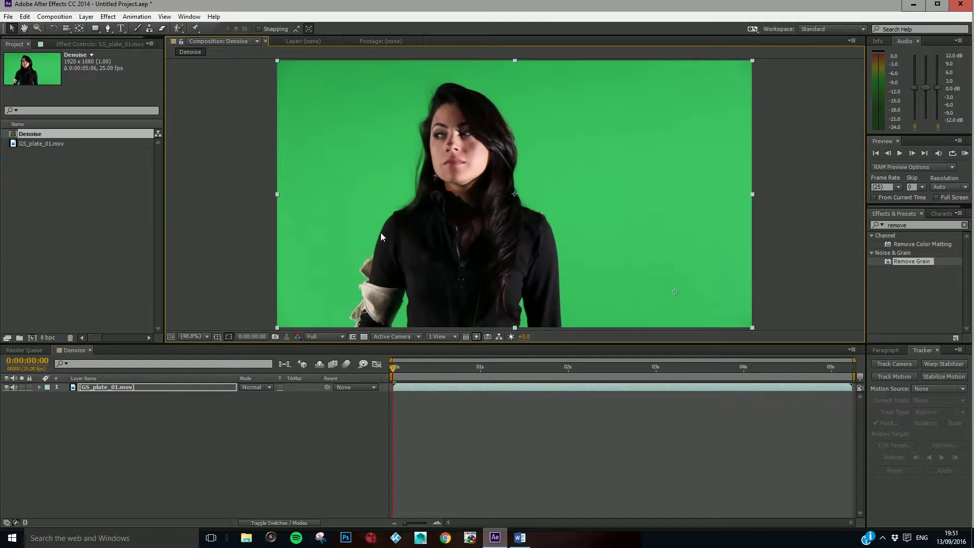
Examine the denoised frame up close along the sleeve edge, hair strands and face against the green screen.
scroll(378, 244, up, 3)
scroll(380, 224, up, 3)
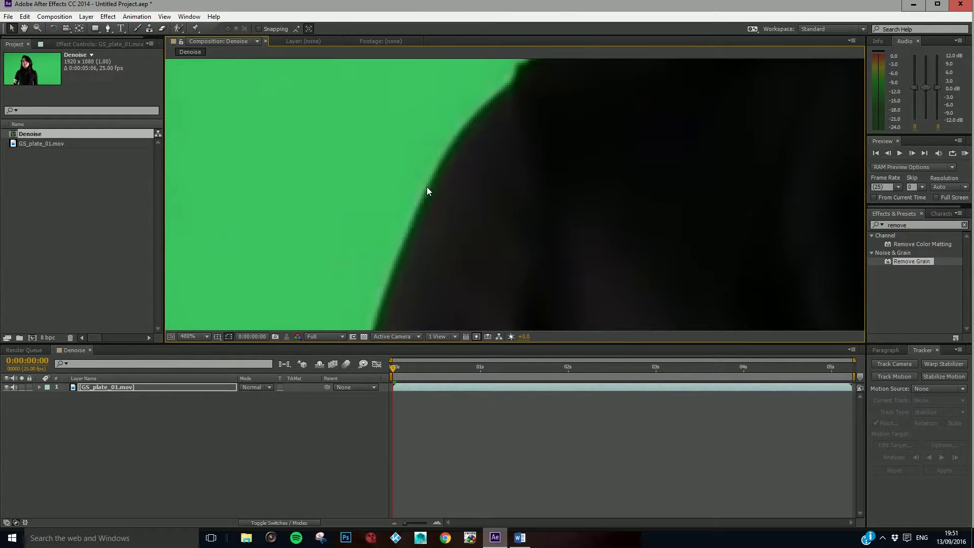
scroll(431, 185, down, 6)
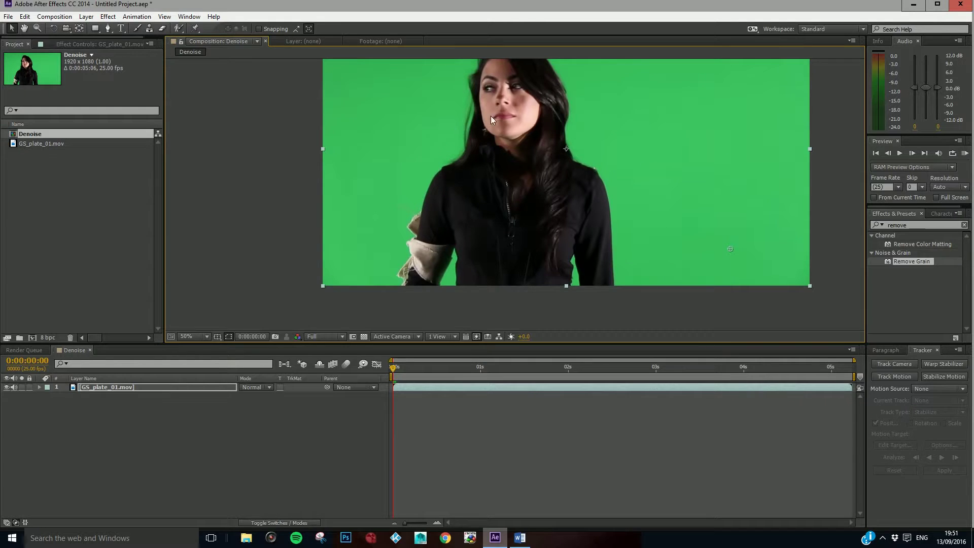
scroll(461, 103, up, 4)
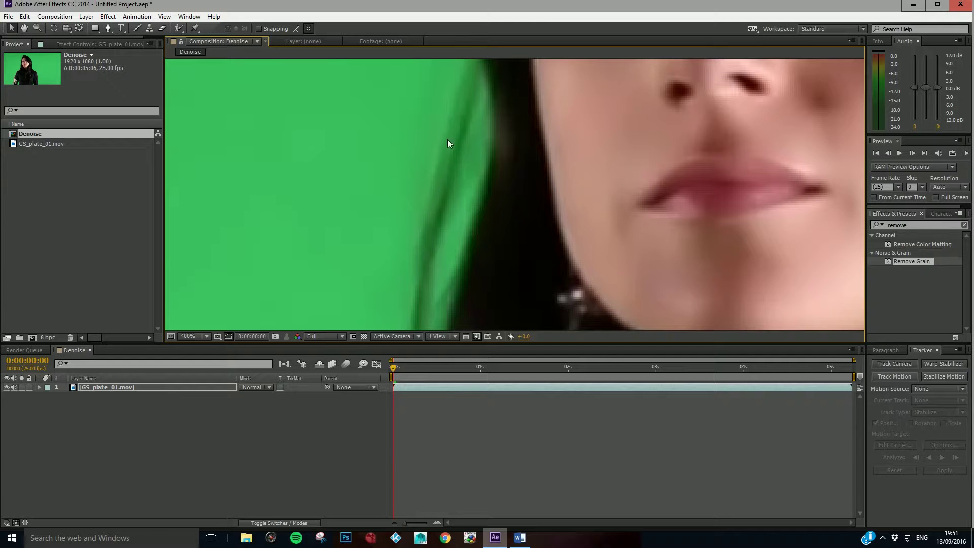
scroll(498, 213, down, 4)
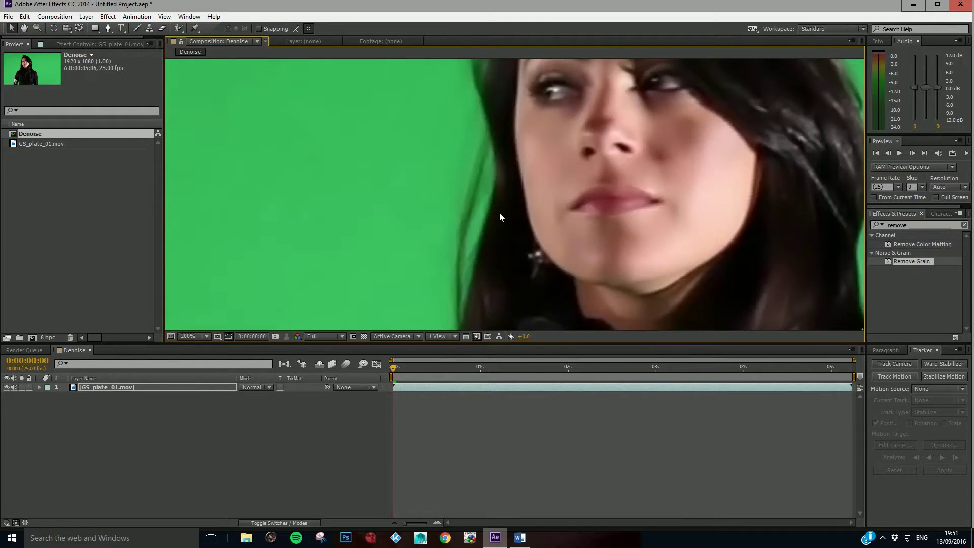
key(h)
drag(580, 267, 528, 174)
key(v)
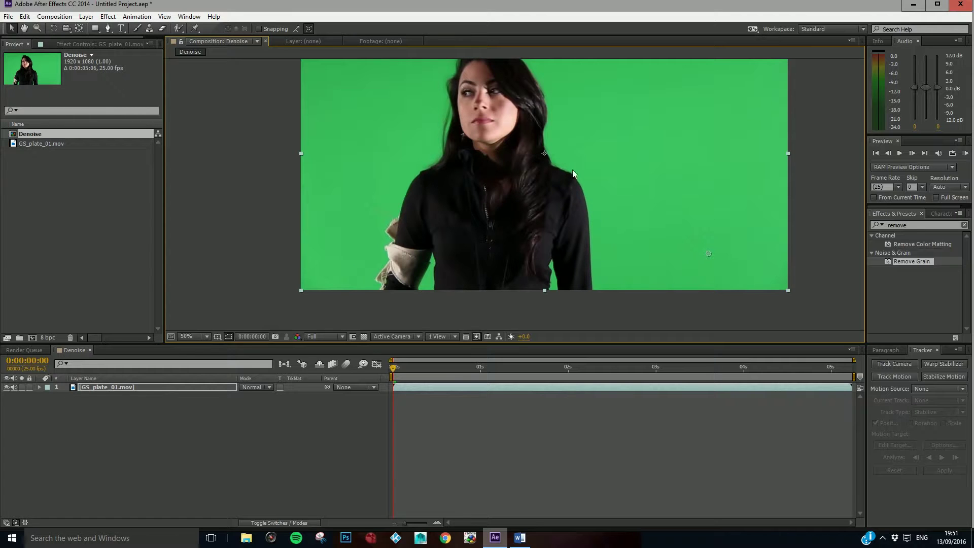
key(h)
drag(489, 116, 491, 156)
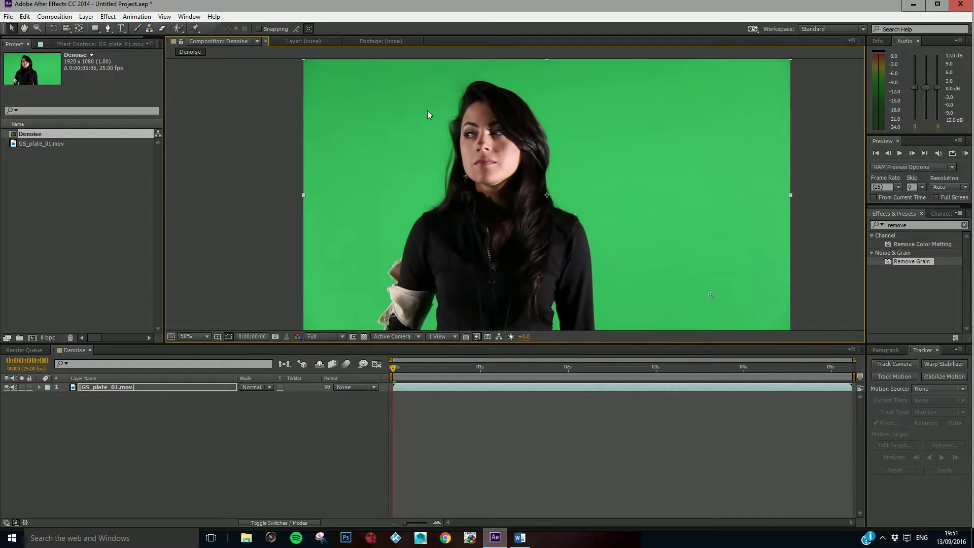
drag(497, 284, 492, 255)
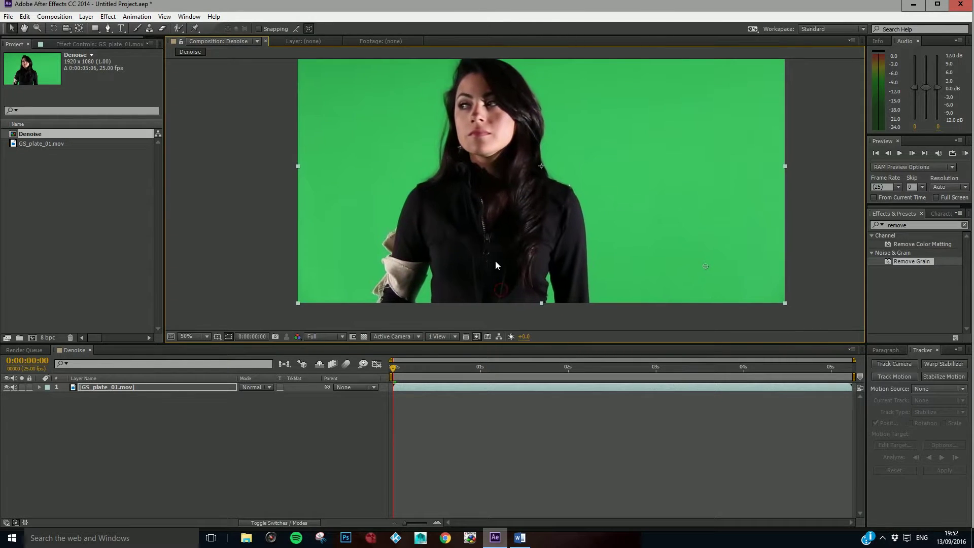
Review the Remove Grain settings on the GS_plate_01.mov layer and return to the project's item list.
key(ctrl+s)
click(71, 350)
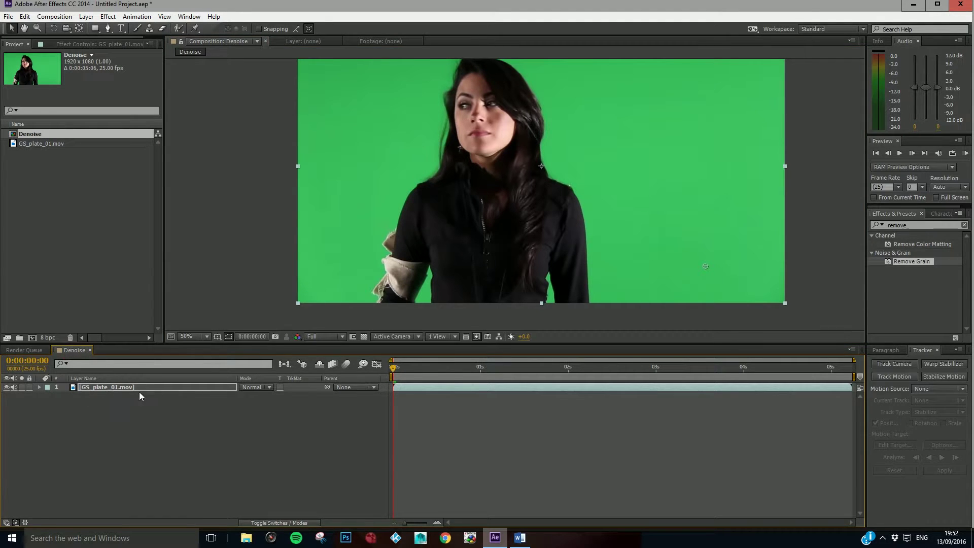
click(118, 389)
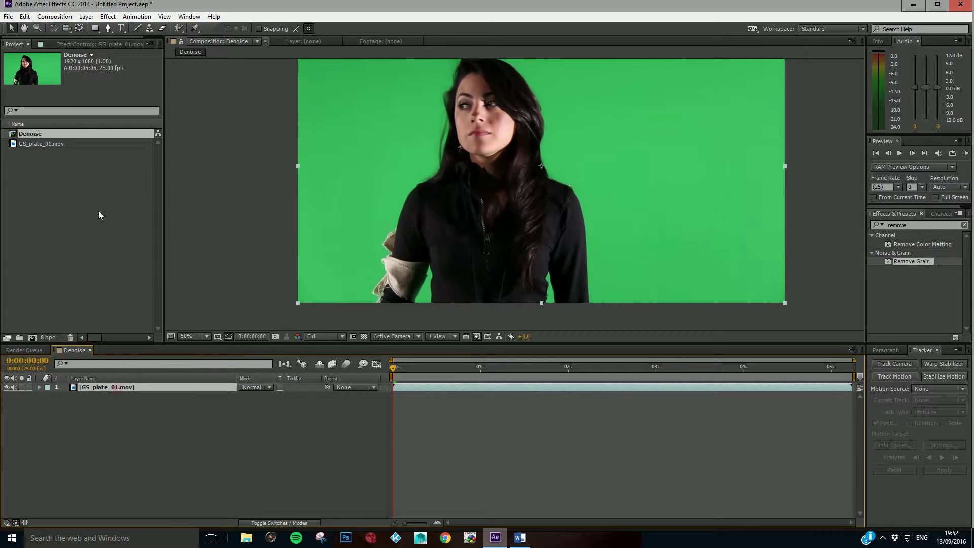
click(82, 44)
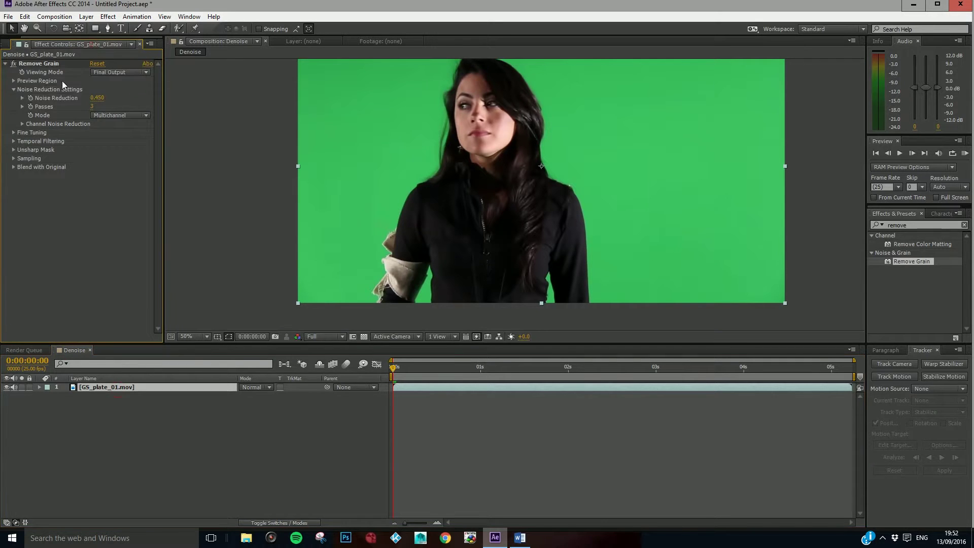
click(5, 44)
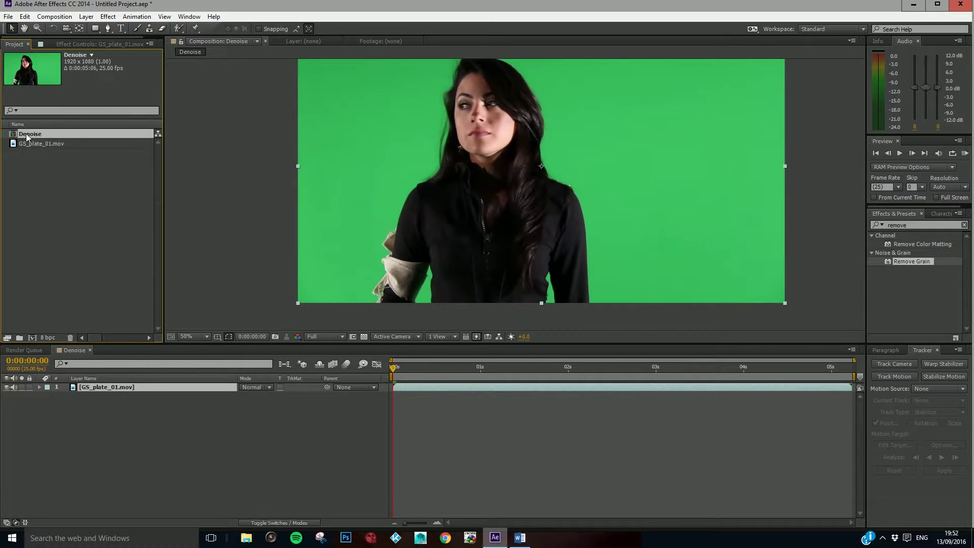
Create a new composition from the Denoise composition and rename it "Masking and keying".
drag(27, 135, 33, 336)
click(33, 336)
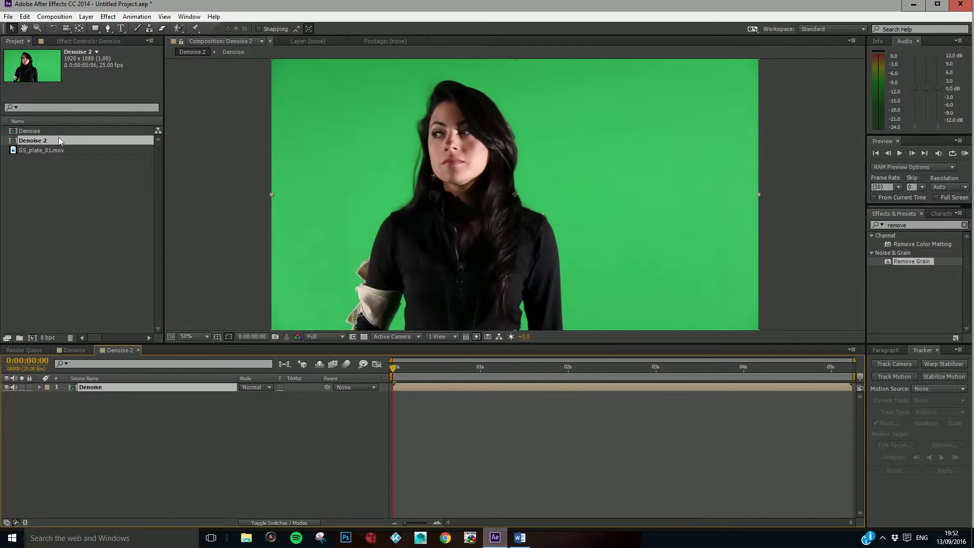
right_click(41, 140)
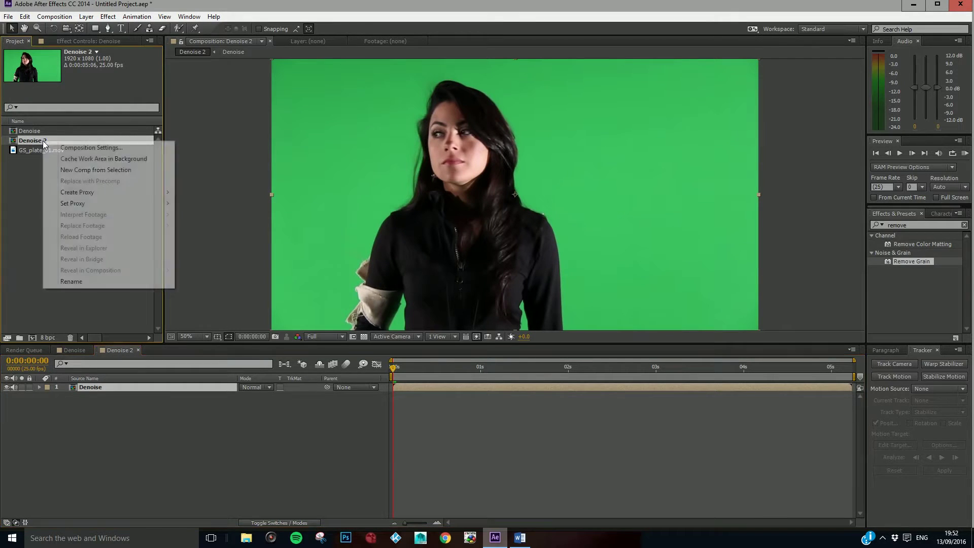
click(71, 281)
text(M)
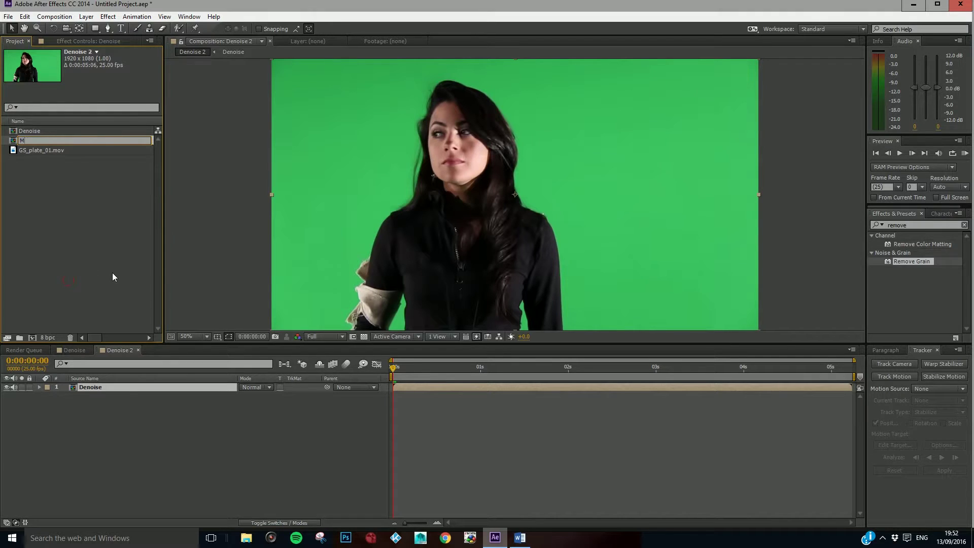
text(asking and keying)
click(84, 195)
click(43, 148)
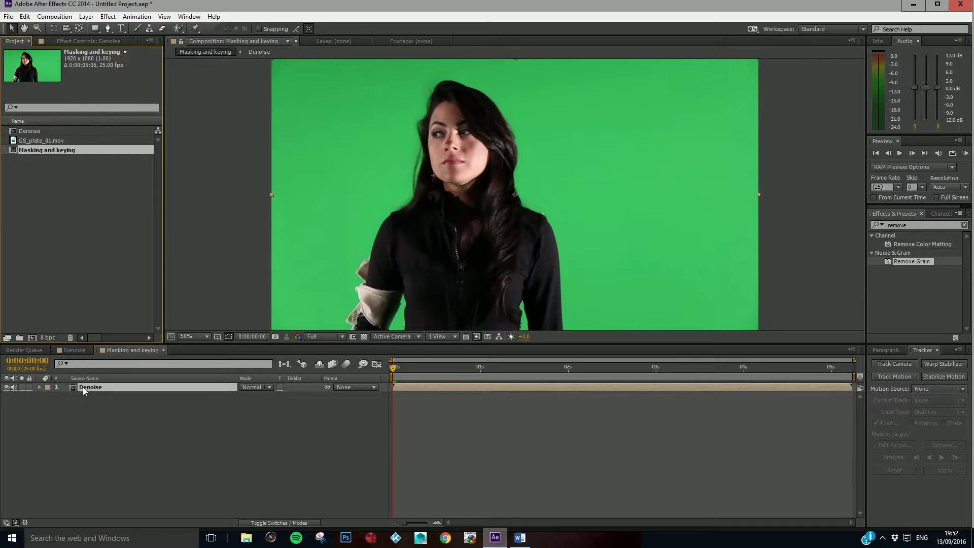
With no layer selected, draw a four-point Pen tool shape over the actress's face and delete the resulting shape layer.
click(193, 336)
click(200, 344)
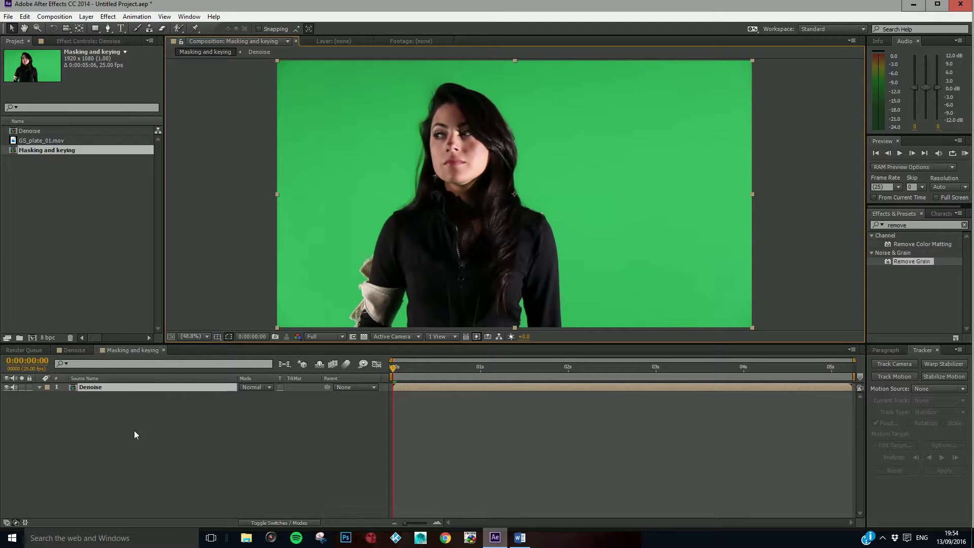
click(100, 415)
click(104, 388)
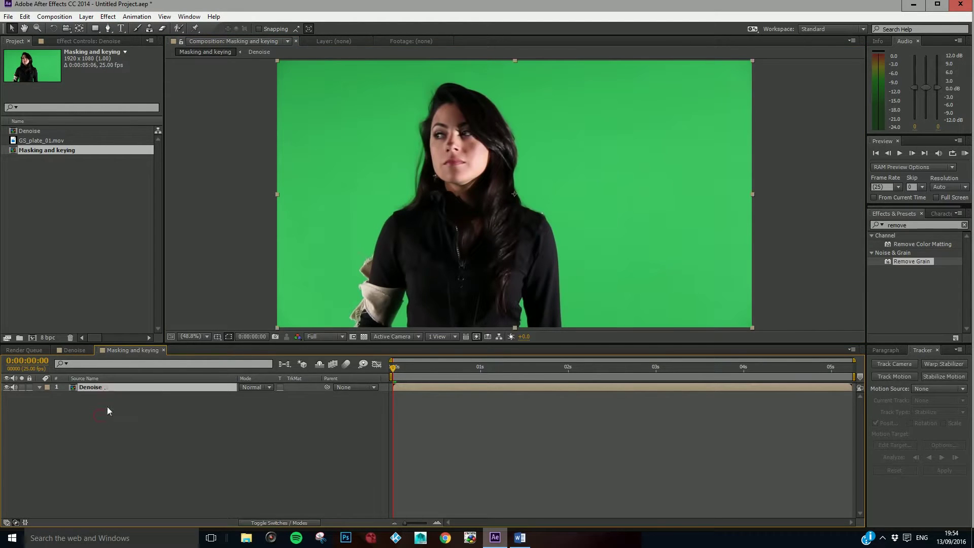
click(124, 419)
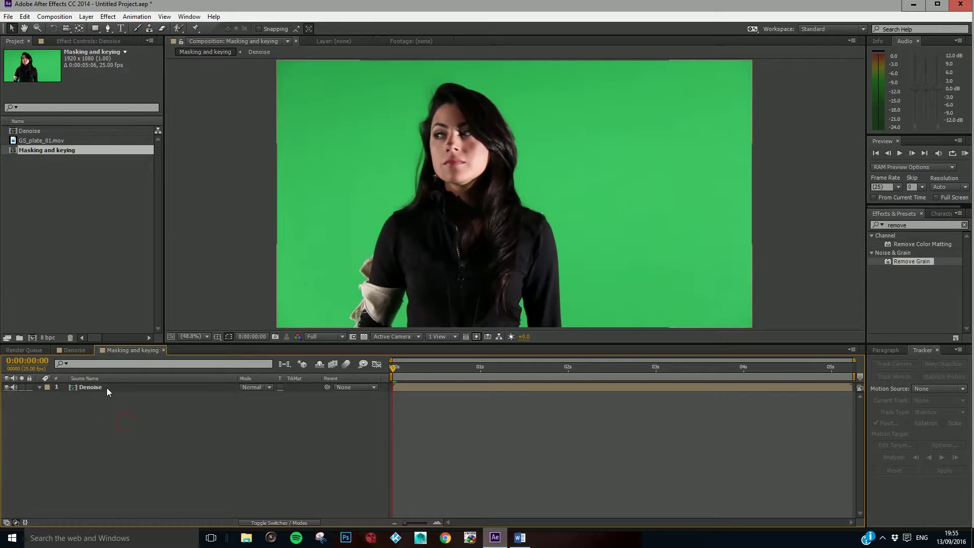
click(108, 29)
click(371, 78)
drag(374, 220, 474, 216)
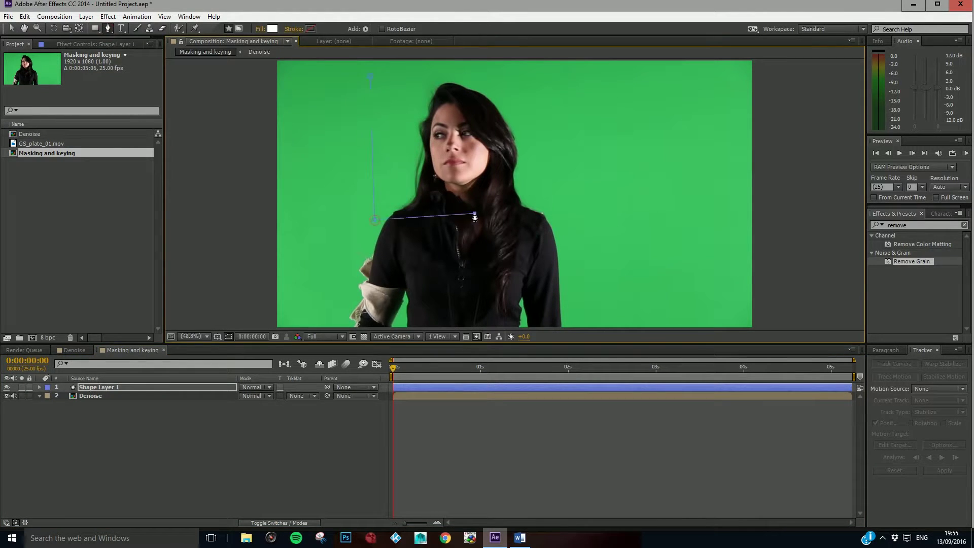
click(459, 72)
click(371, 77)
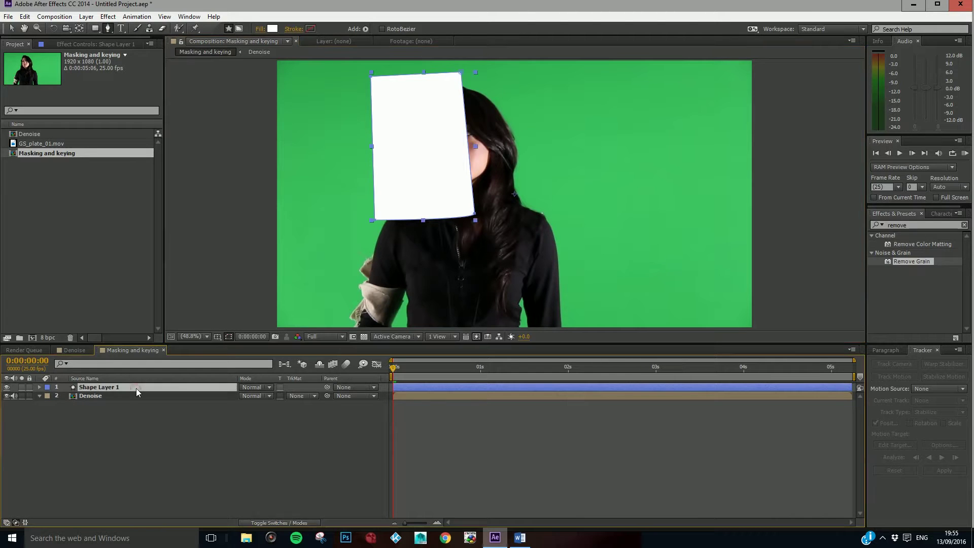
key(Delete)
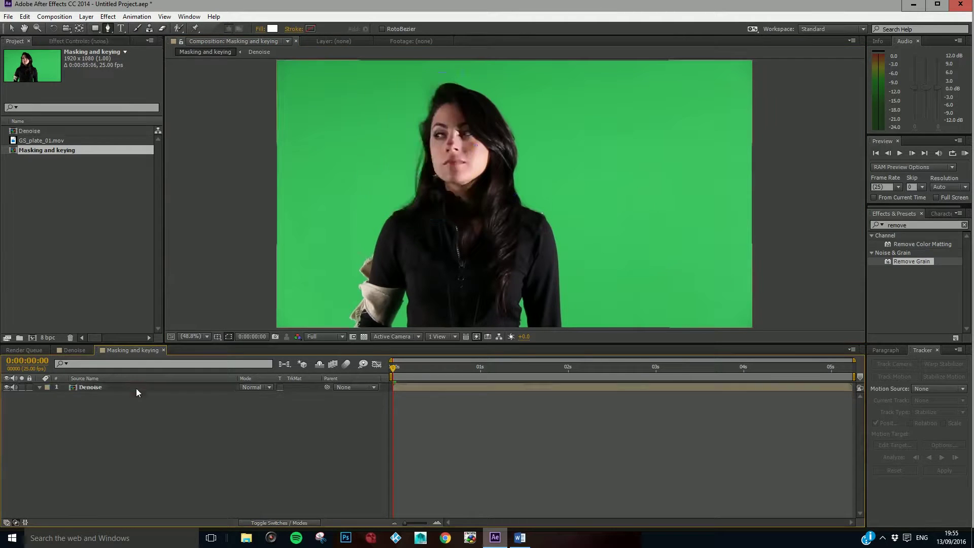
Draw a closed four-point Pen tool mask on the Denoise layer around the actress's torso, from the neck down to the frame's lower edge.
click(99, 387)
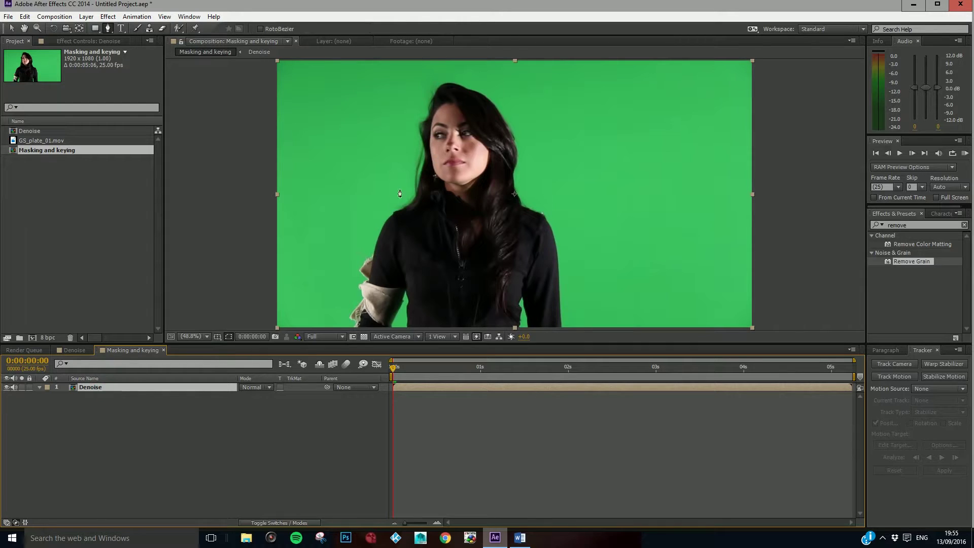
click(371, 202)
click(577, 197)
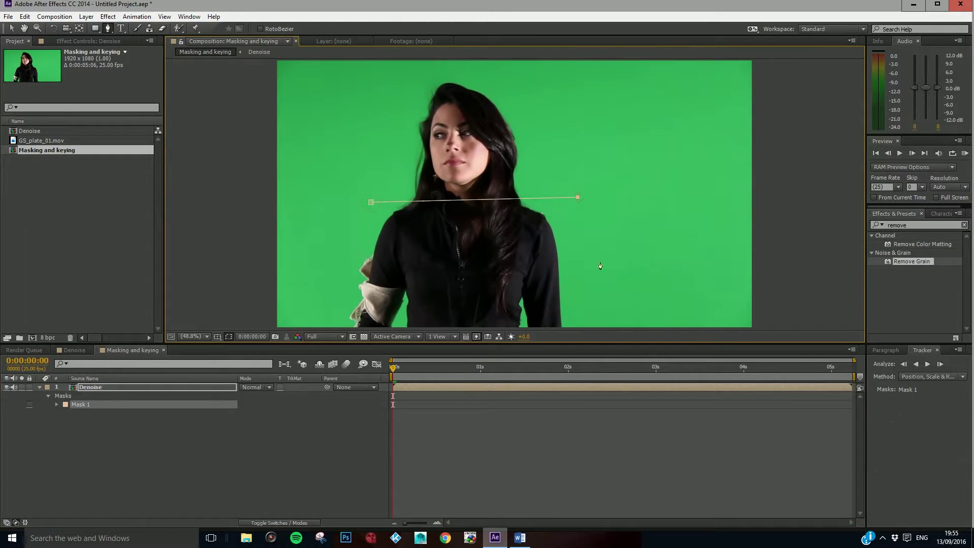
click(578, 328)
click(339, 329)
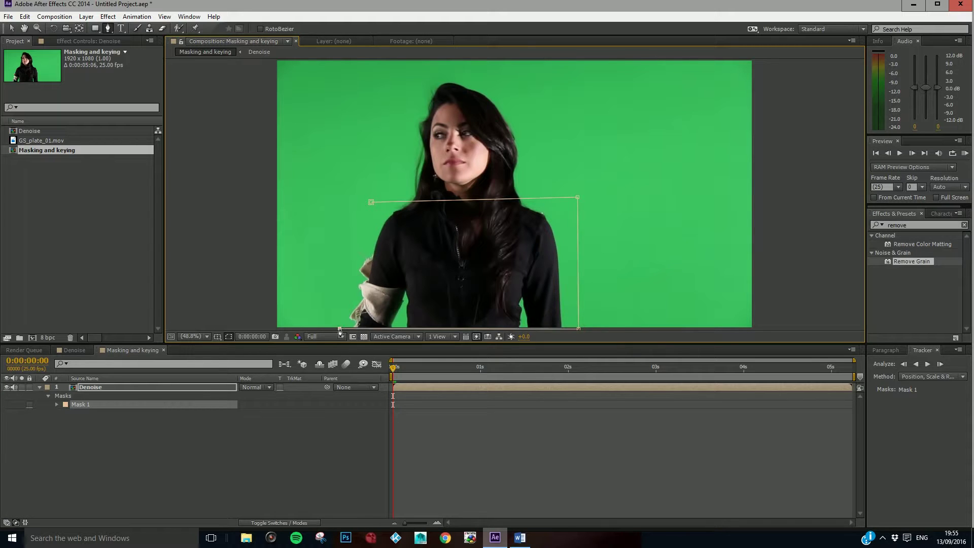
click(370, 202)
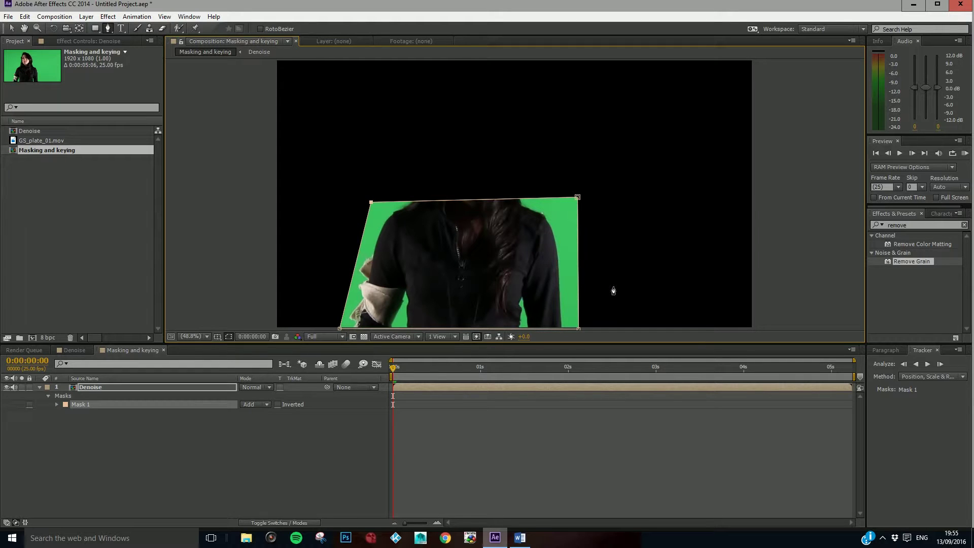
Adjust the torso mask's two upper corners and one lower corner with the Selection tool and preview the actress's movement within it.
key(h)
drag(614, 295, 617, 254)
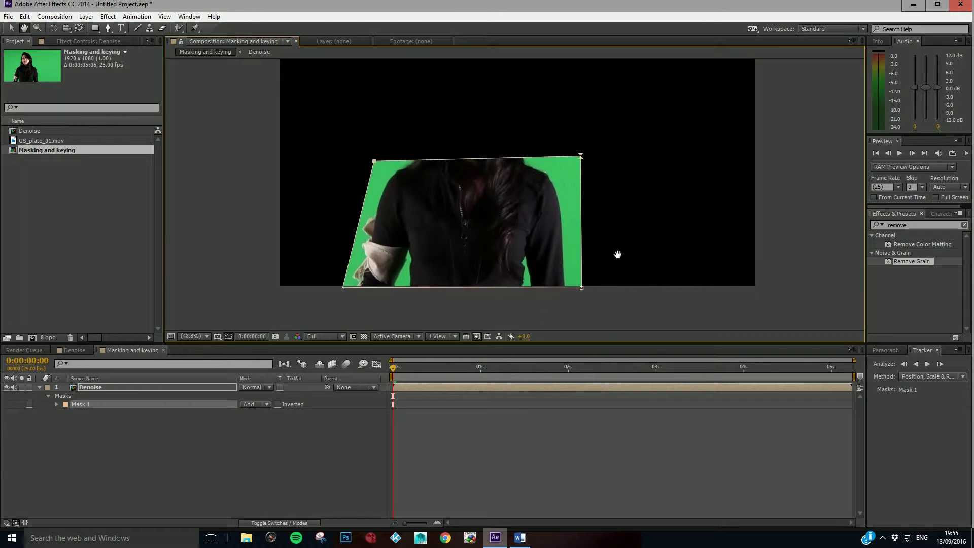
key(g)
click(12, 29)
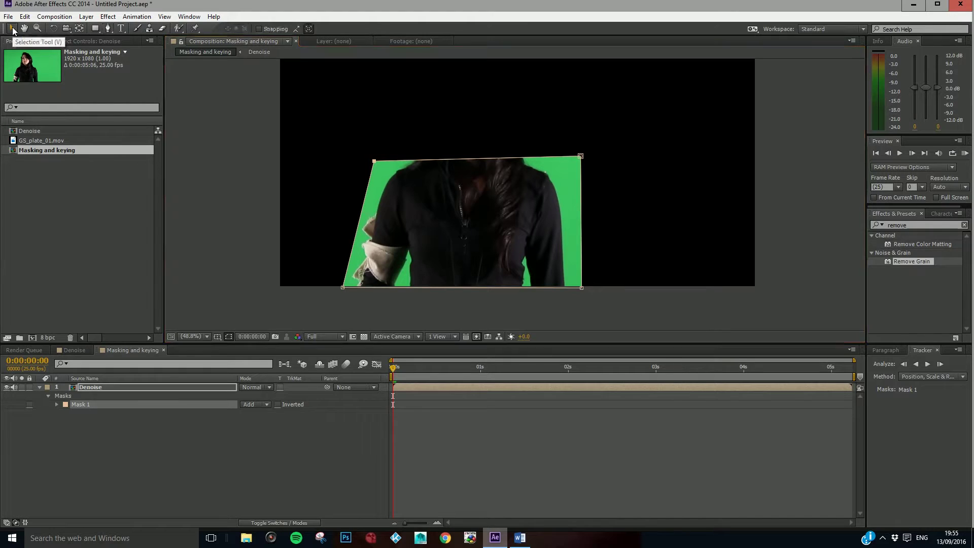
drag(343, 289, 345, 290)
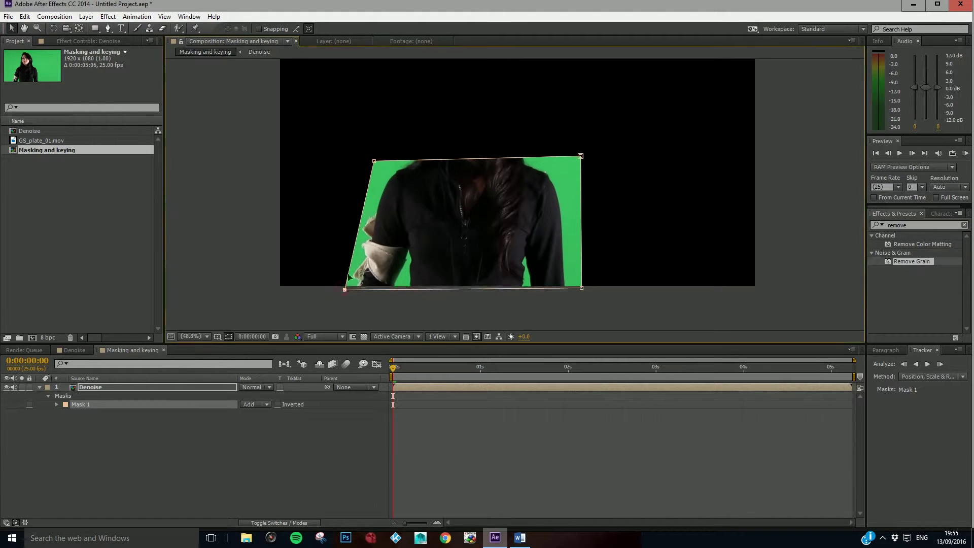
drag(374, 160, 366, 157)
drag(581, 156, 570, 158)
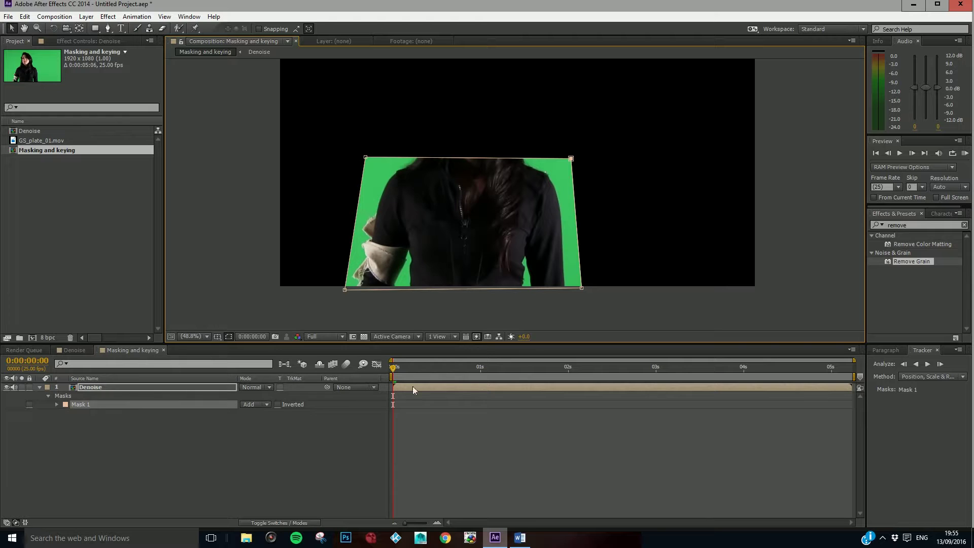
drag(401, 369, 587, 368)
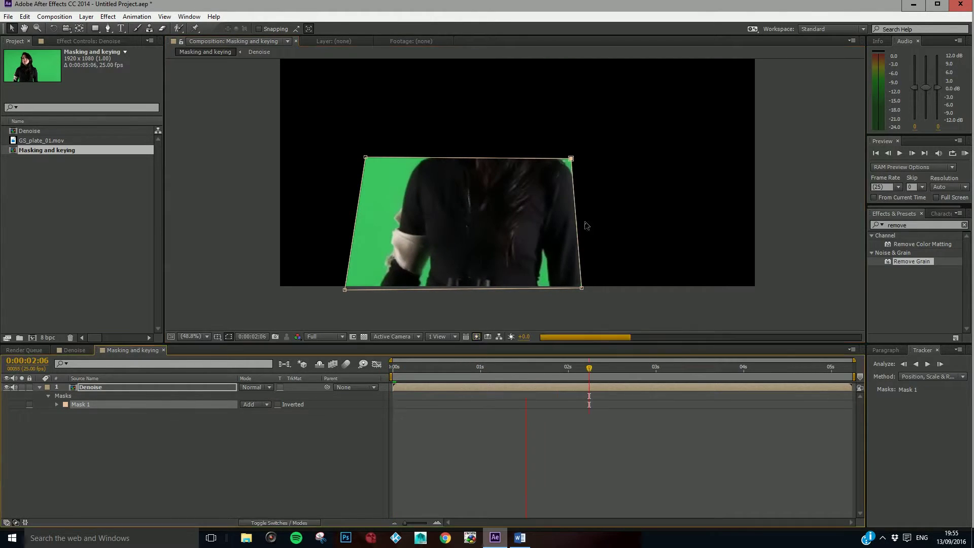
key(KP_0)
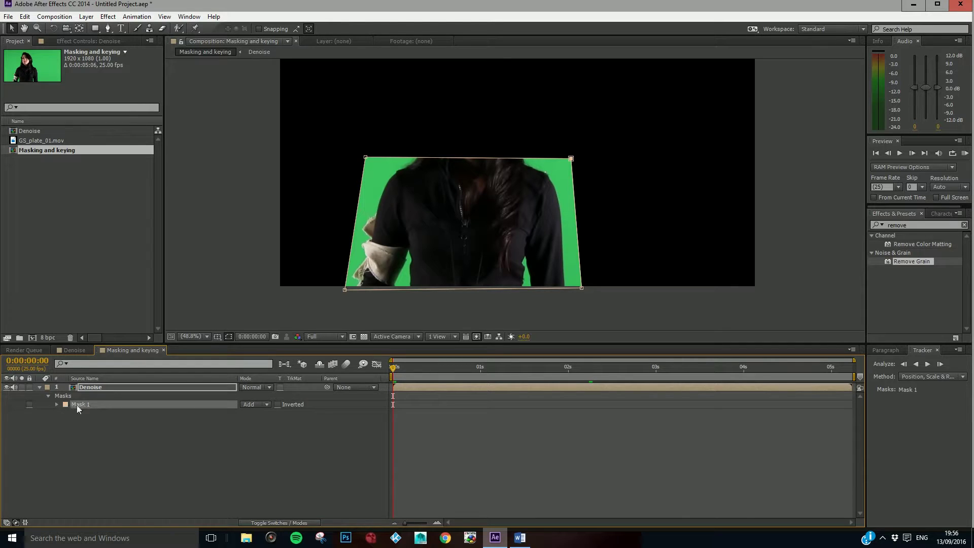
Reveal Mask 1's path, feather, opacity and expansion properties on the Denoise layer.
click(39, 386)
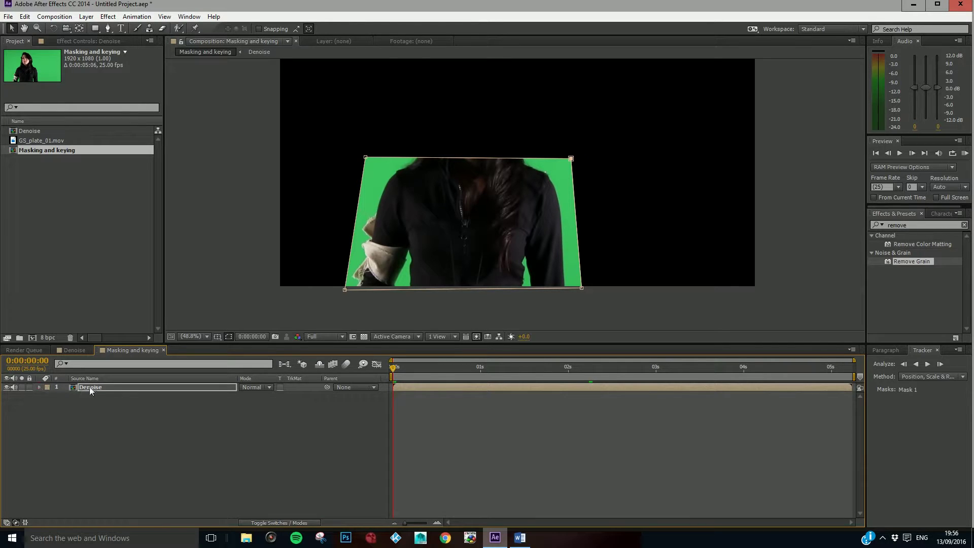
click(89, 386)
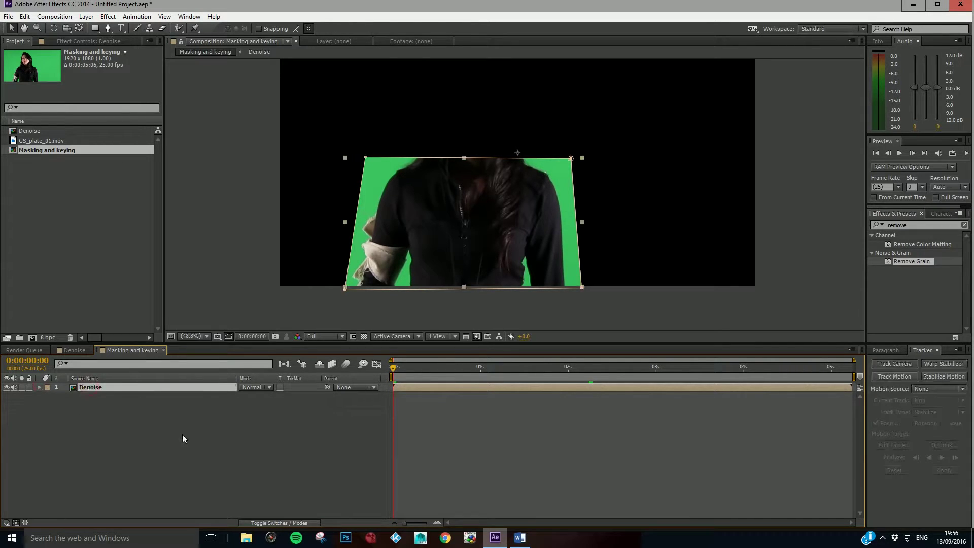
key(m)
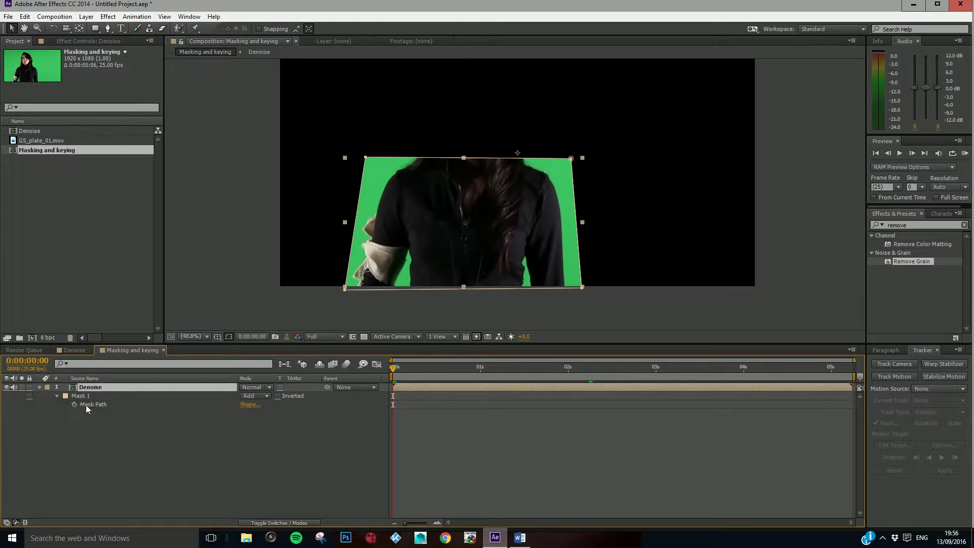
click(57, 396)
click(56, 395)
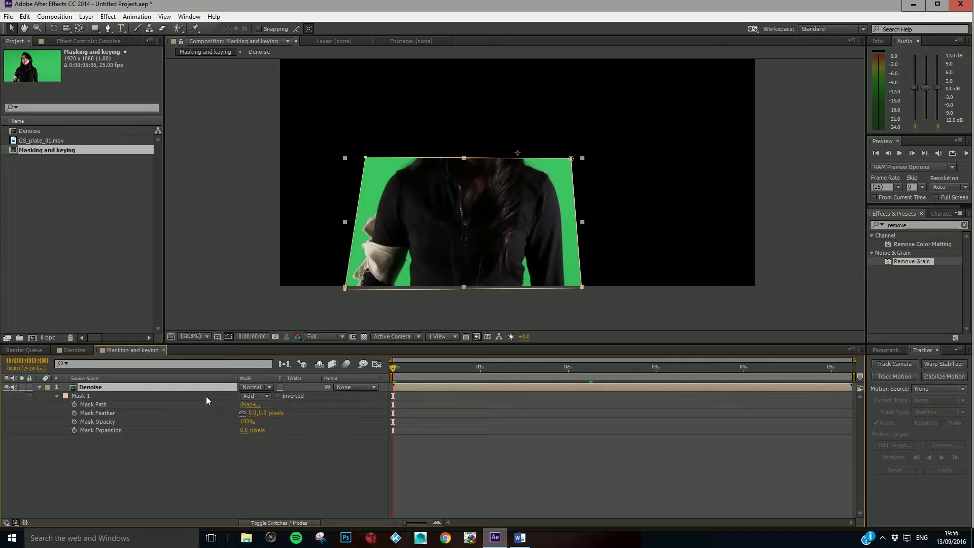
Start keyframing Mask 1's path at 0:00:00:00 and reposition the mask's corners around the actress's torso at 0:00:02:06.
click(74, 403)
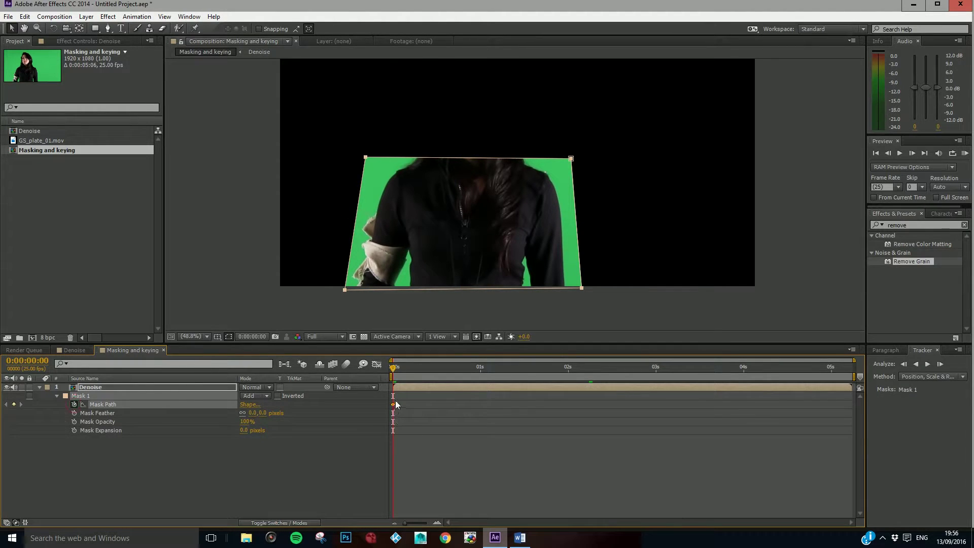
drag(393, 369, 589, 373)
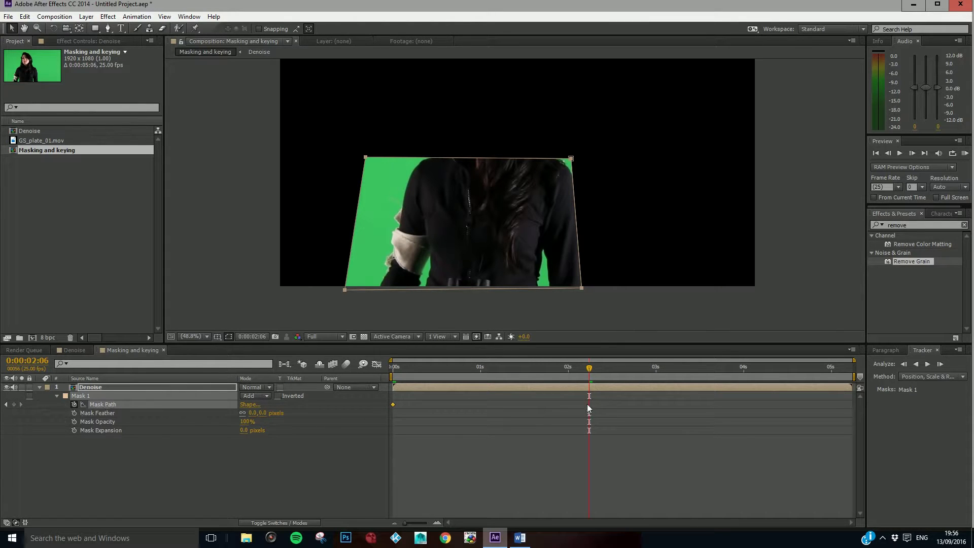
mouse_move(572, 159)
mouse_down()
mouse_move(592, 159)
mouse_move(558, 168)
mouse_move(592, 156)
mouse_move(573, 157)
mouse_move(581, 163)
mouse_up()
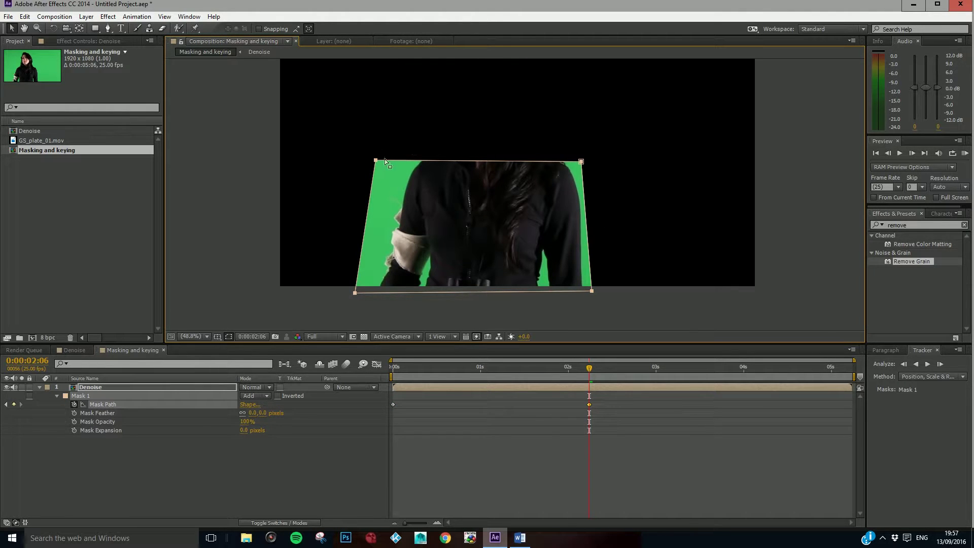
click(190, 272)
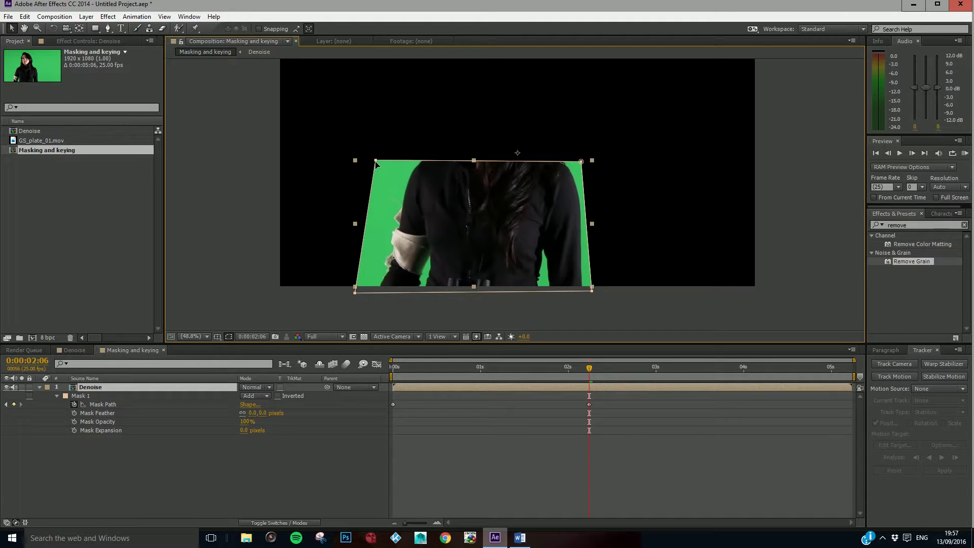
drag(375, 163, 391, 160)
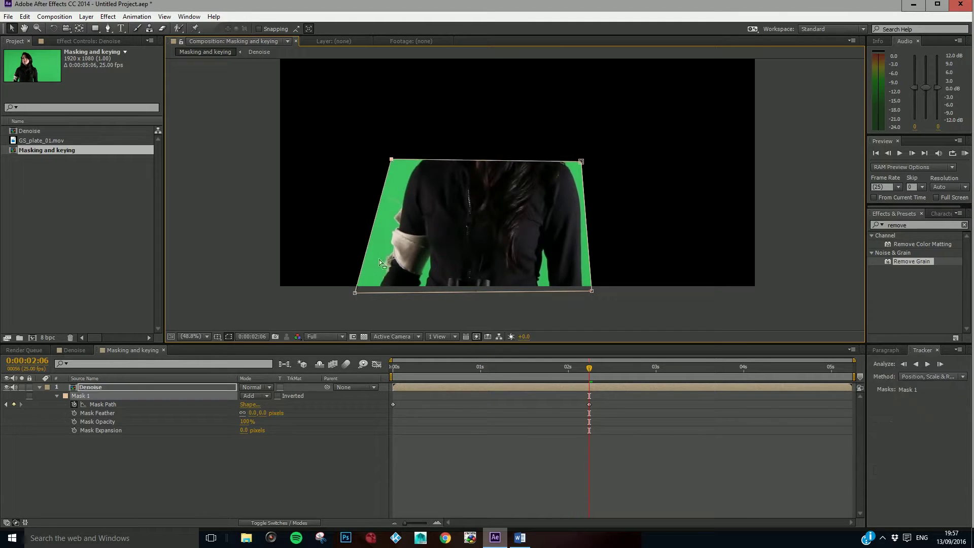
drag(355, 293, 359, 293)
drag(591, 293, 601, 293)
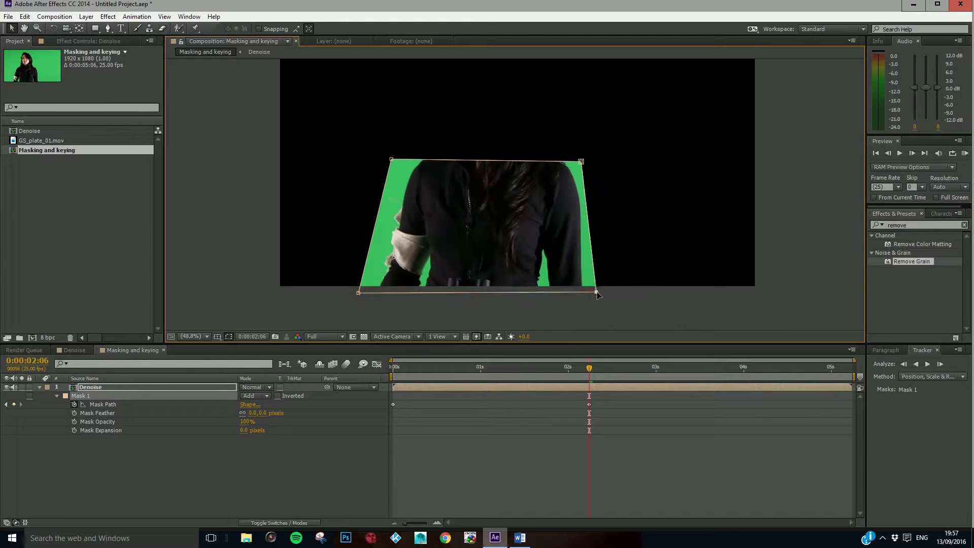
drag(581, 162, 589, 161)
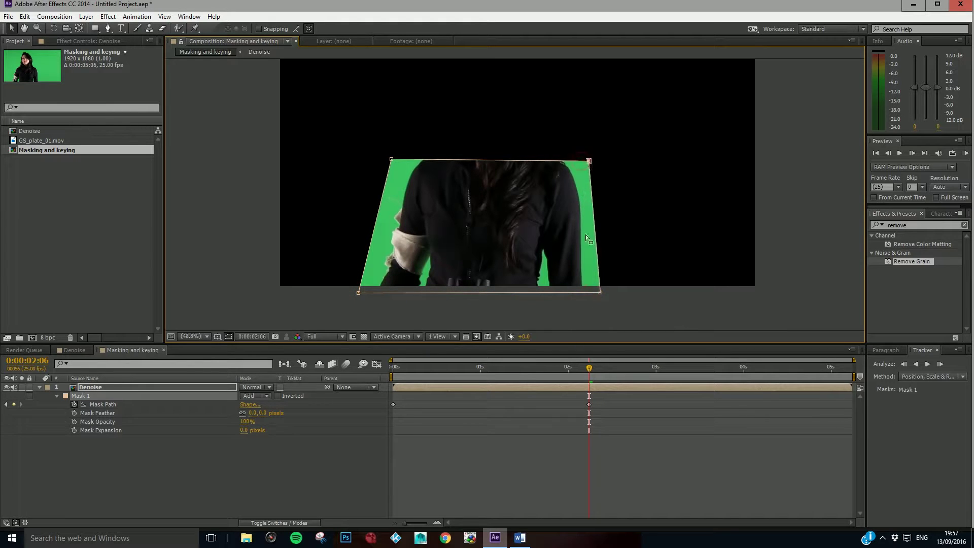
Reshape the mask at 0:00:04:08 by moving all four corners to enclose the actress's torso and arm.
drag(589, 367, 771, 389)
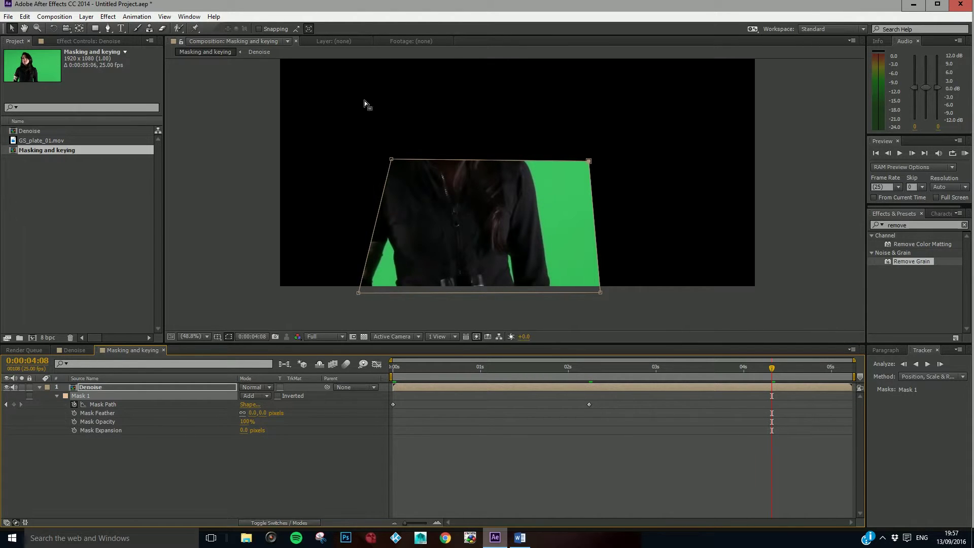
drag(391, 160, 345, 150)
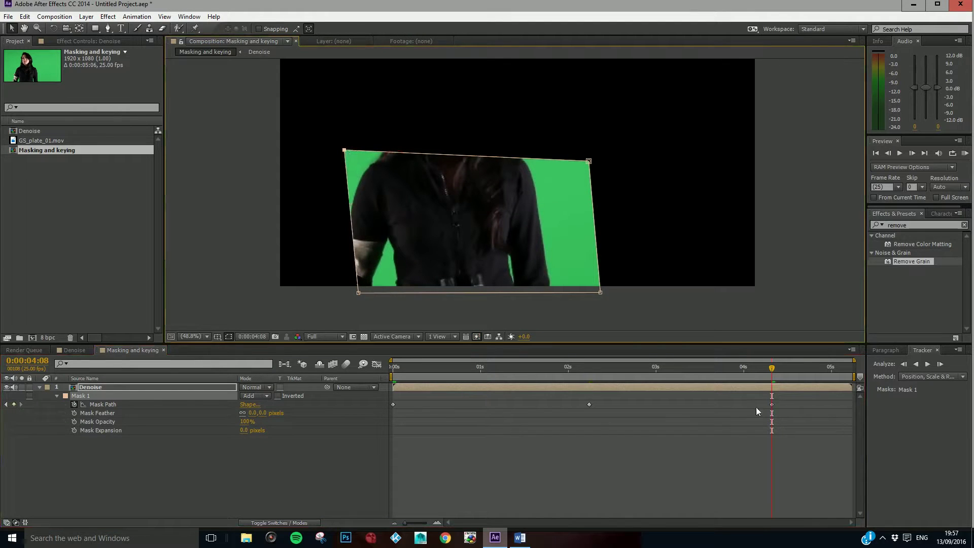
drag(358, 293, 309, 300)
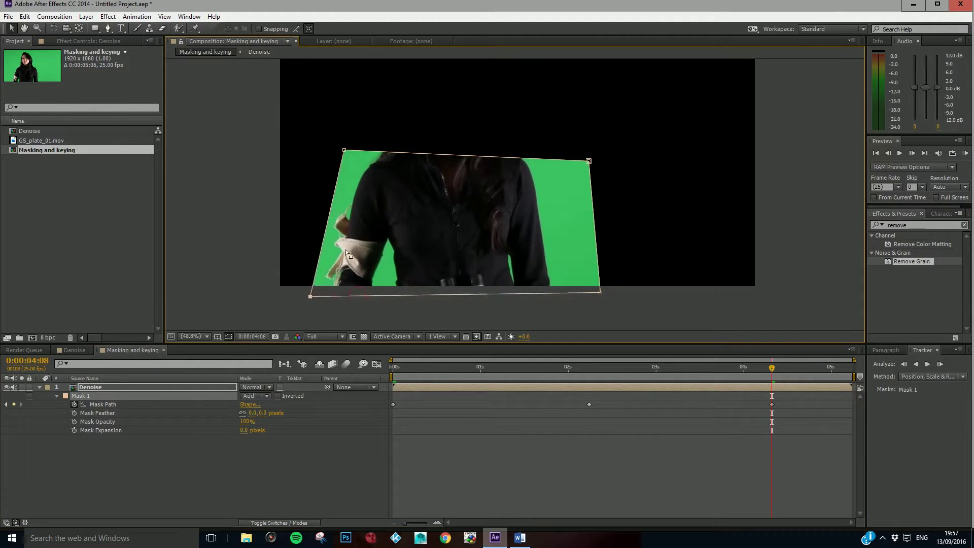
drag(344, 151, 340, 150)
drag(589, 161, 545, 153)
drag(598, 292, 568, 294)
Reposition the mask's four corners around the torso at the last frame, 0:00:05:05, and check the end of the clip.
drag(746, 369, 866, 370)
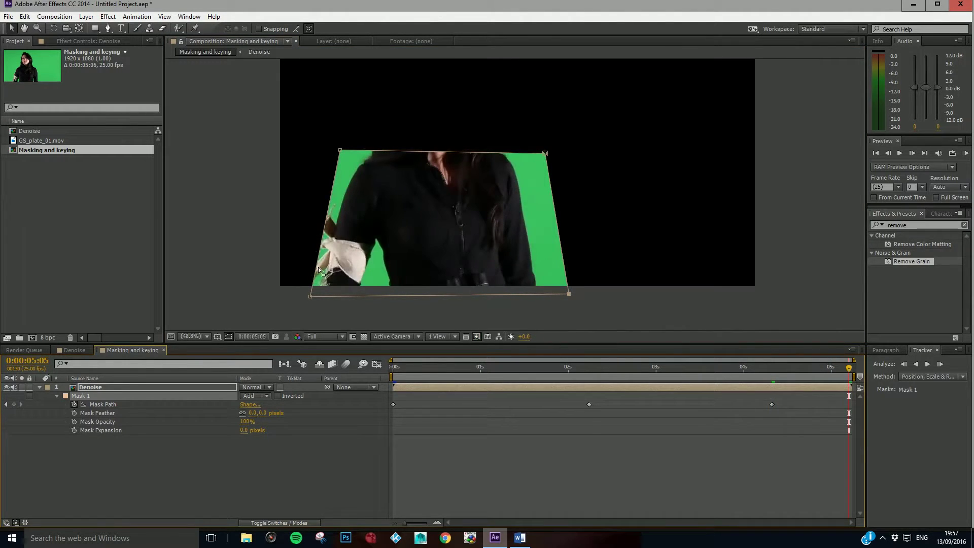
drag(311, 296, 292, 296)
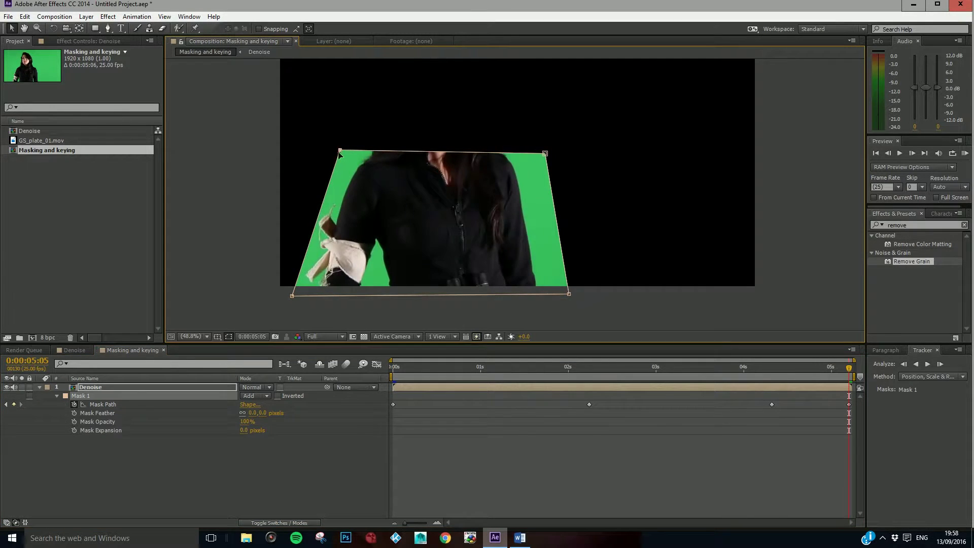
drag(339, 151, 323, 150)
drag(545, 153, 519, 153)
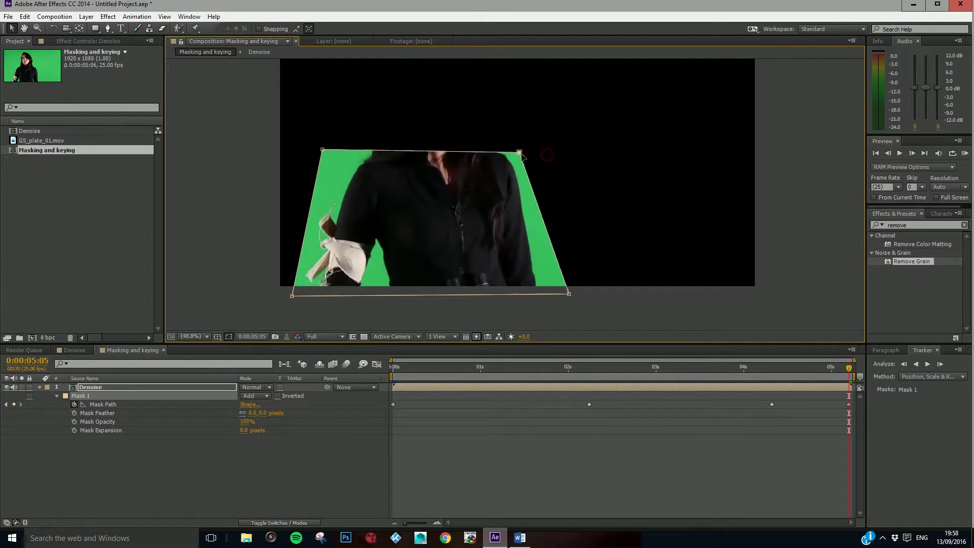
drag(569, 293, 562, 293)
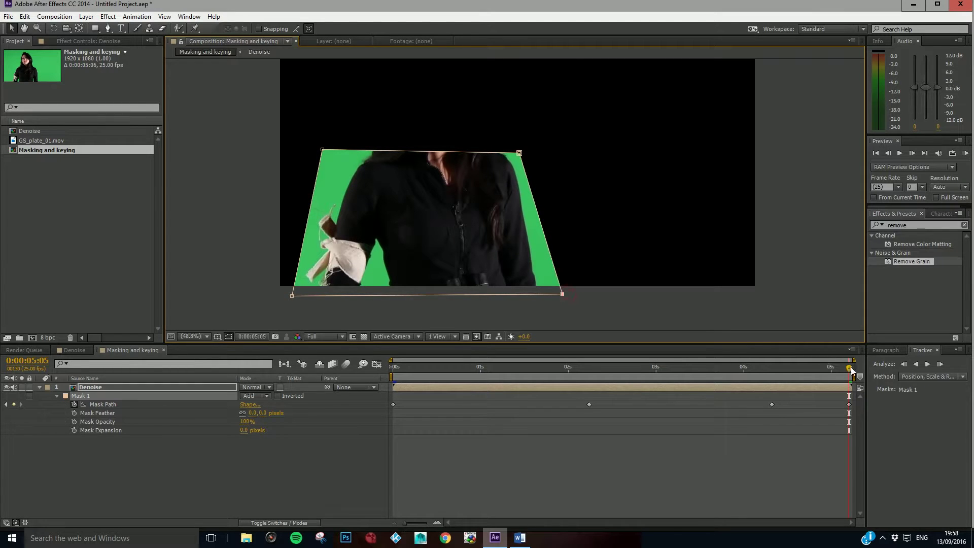
drag(832, 370, 853, 391)
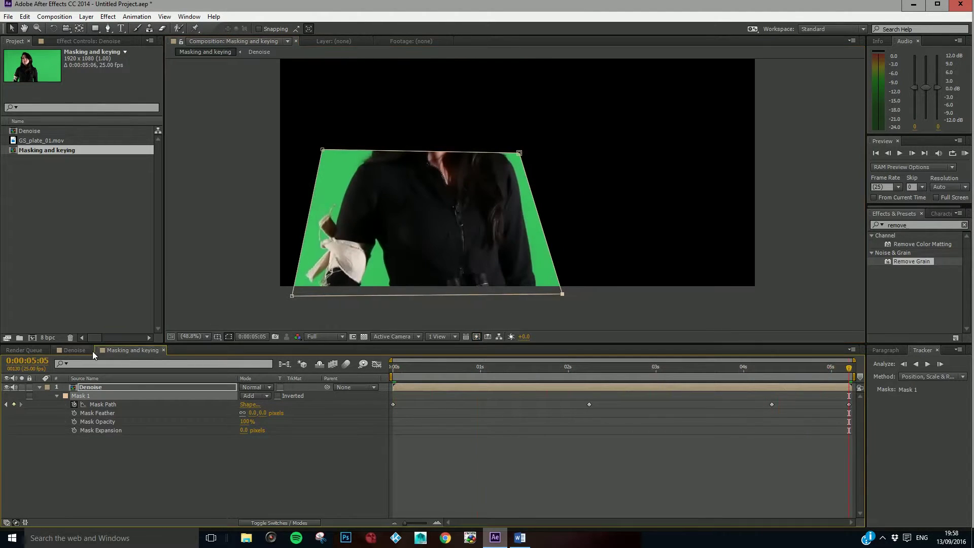
Collapse the Denoise layer's properties and return to the first frame of the composition.
click(39, 387)
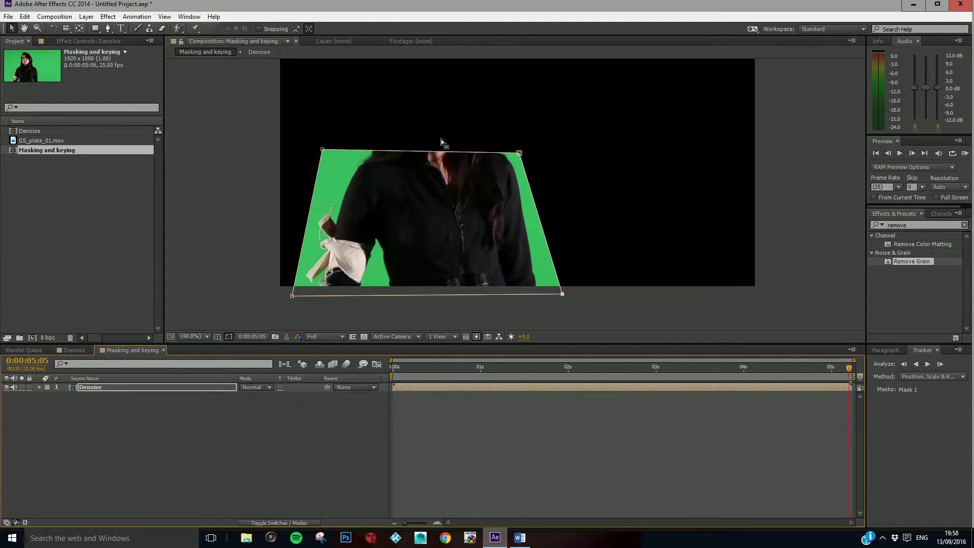
click(205, 336)
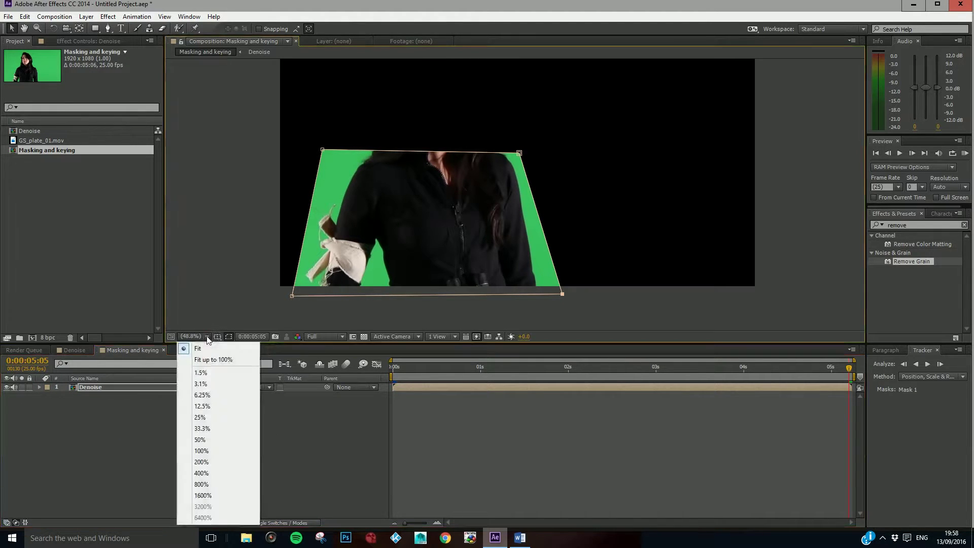
click(201, 349)
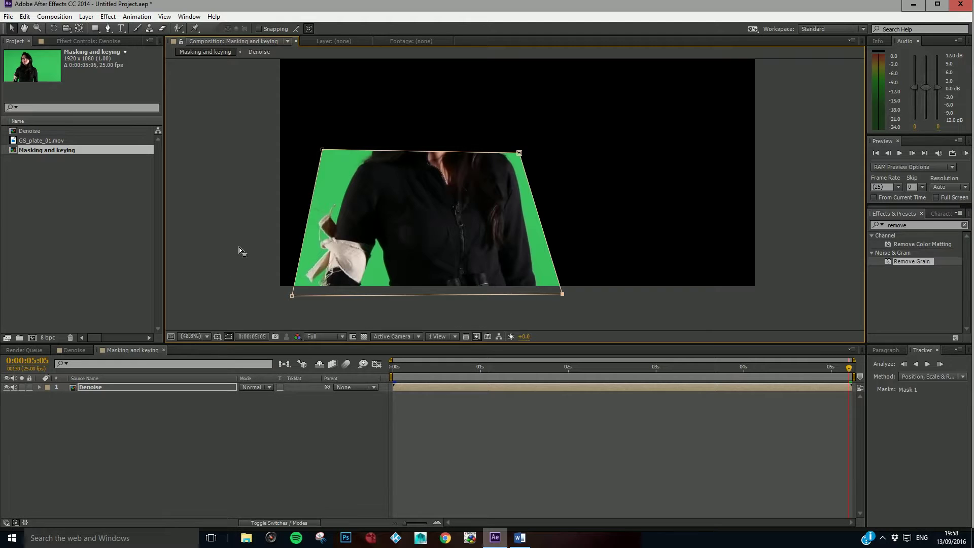
key(h)
drag(238, 114, 218, 152)
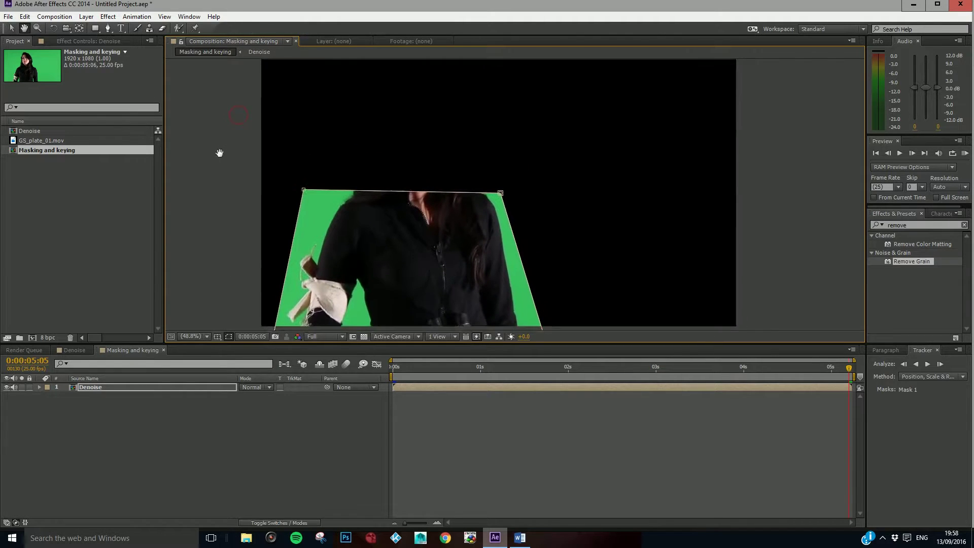
key(v)
click(391, 370)
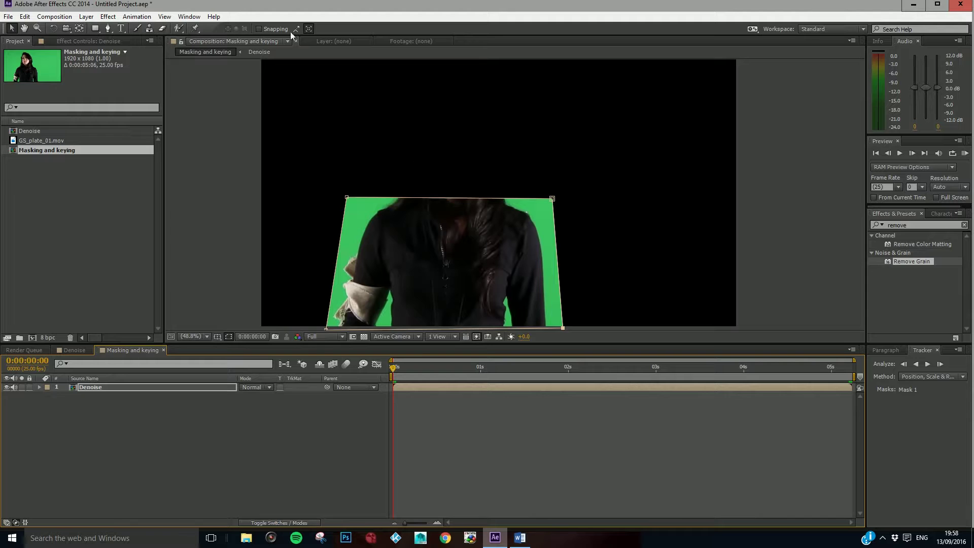
Rename the Denoise layer as Torso.
click(103, 385)
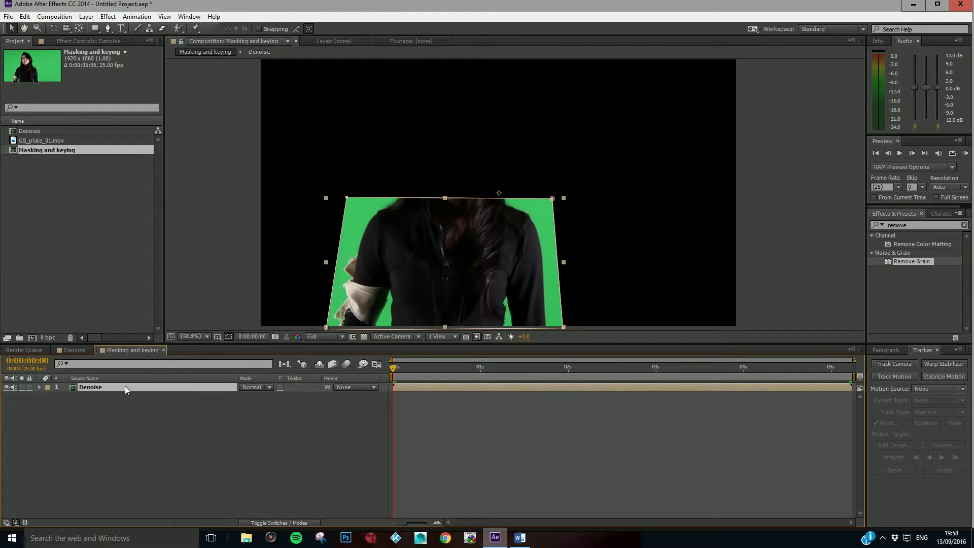
right_click(123, 385)
click(150, 522)
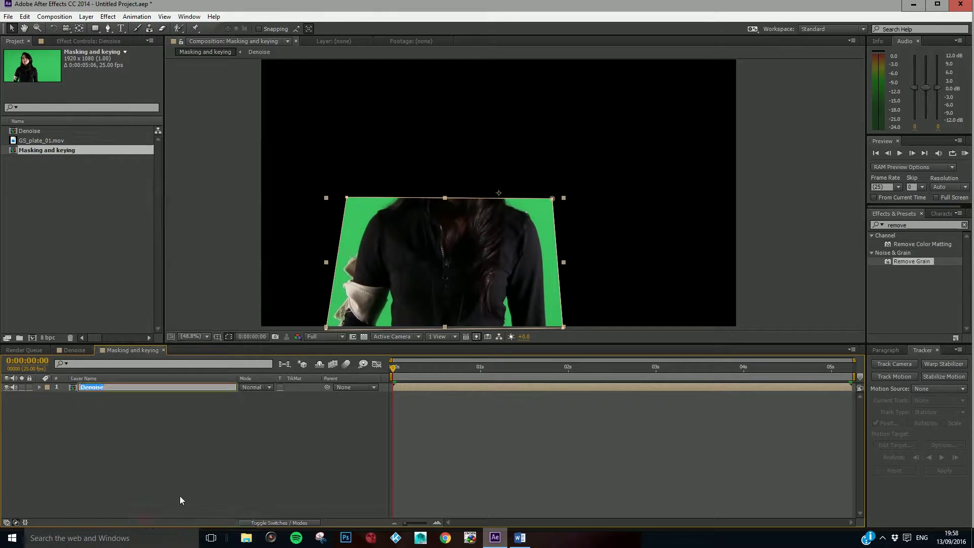
text(Torso)
click(184, 460)
click(102, 387)
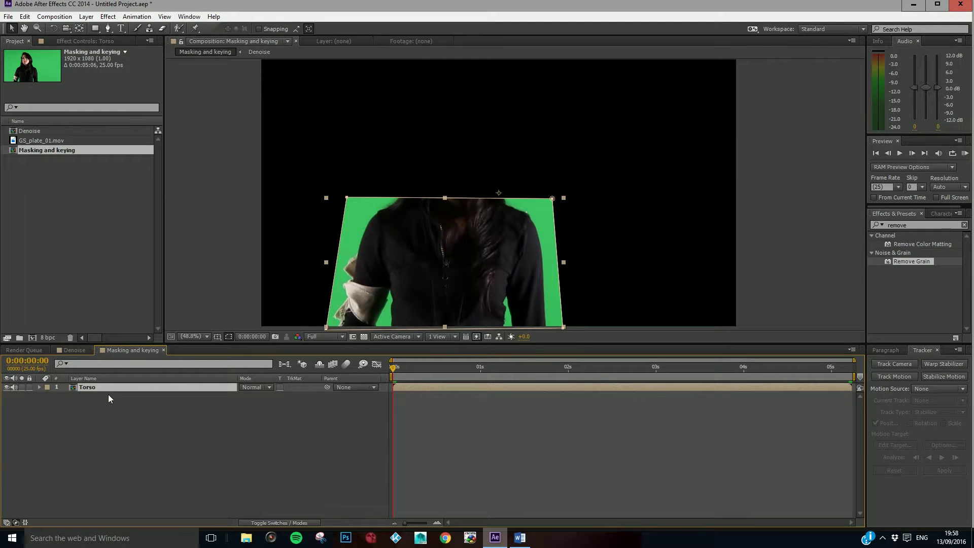
key(ctrl+d)
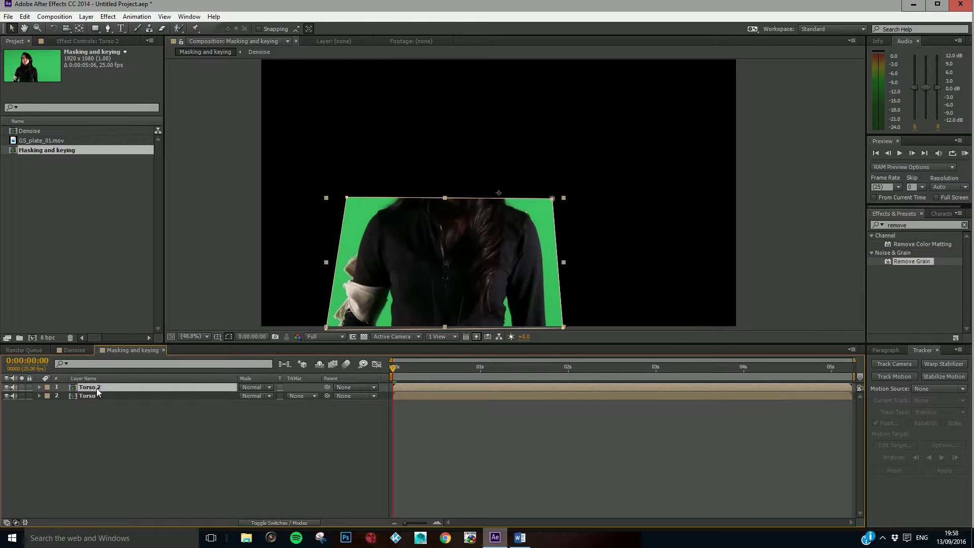
key(Delete)
Duplicate the Torso layer and rename the duplicate as Left side of head.
click(97, 388)
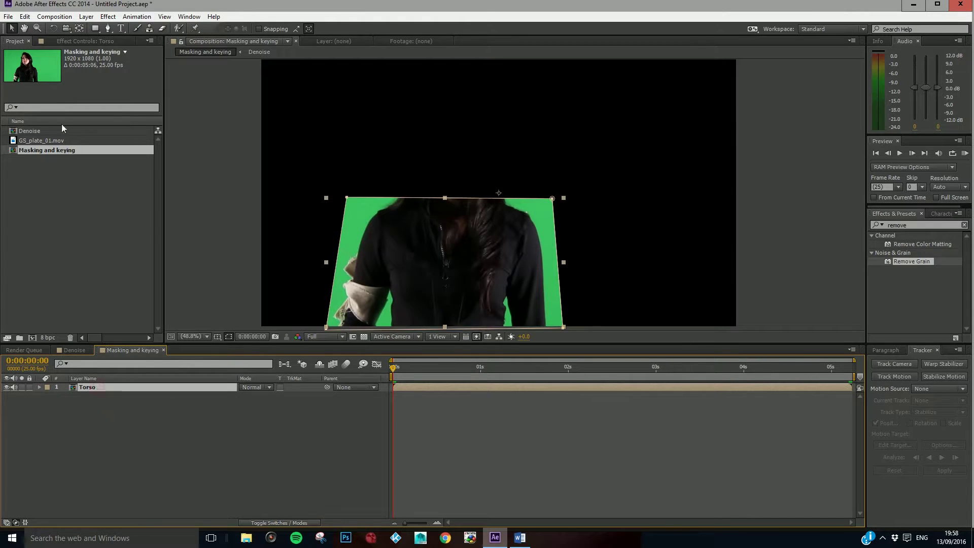
click(24, 17)
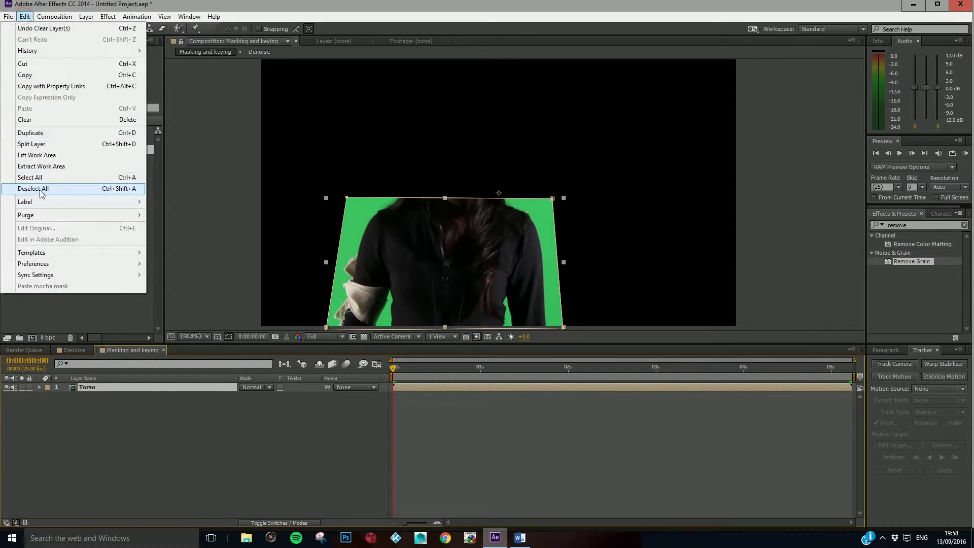
click(45, 134)
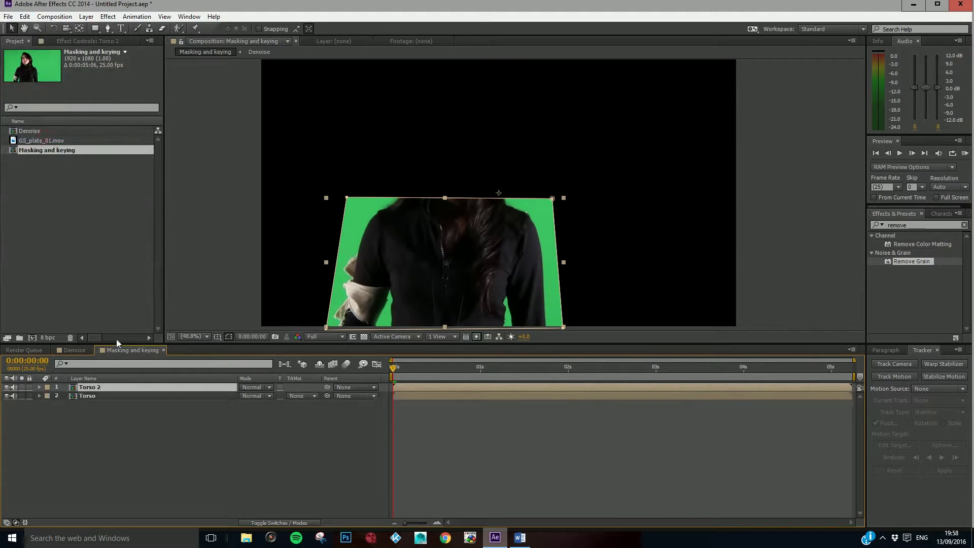
right_click(96, 386)
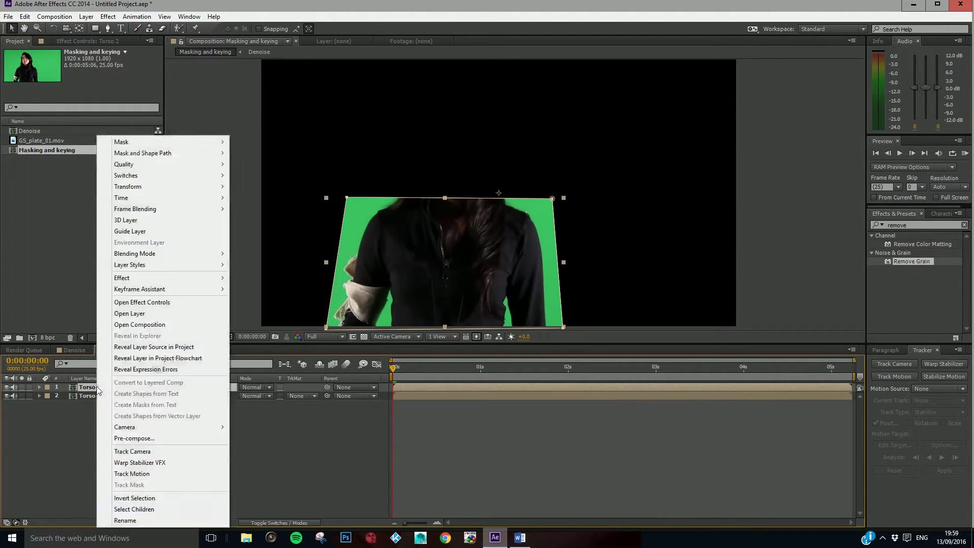
click(140, 521)
text(Left side of head)
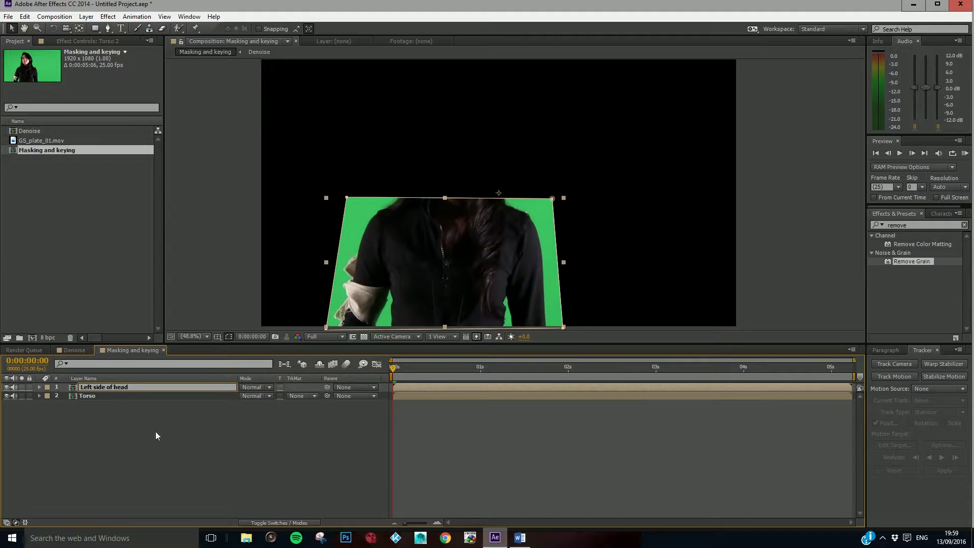
click(184, 294)
Reveal the mask paths of both layers and delete Mask 1 from the Left side of head layer.
click(150, 388)
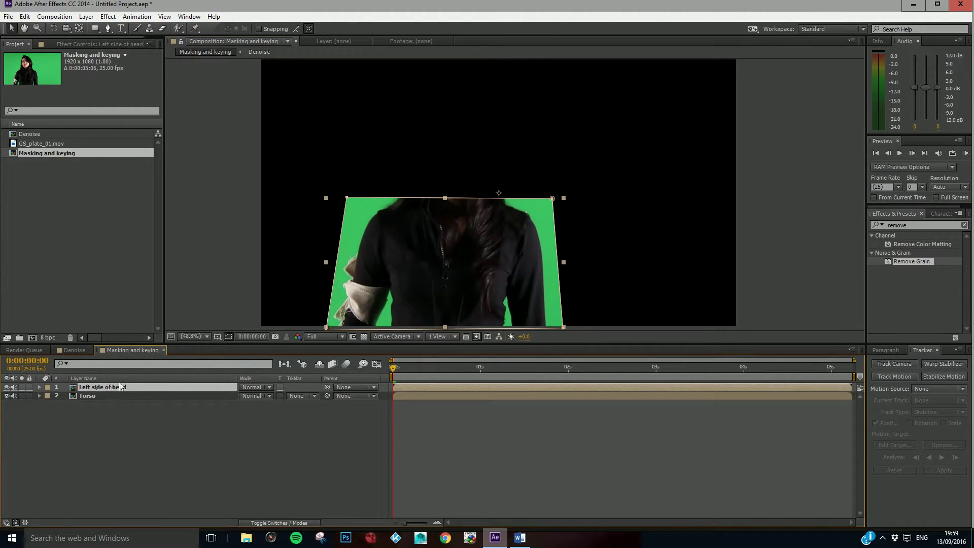
key(m)
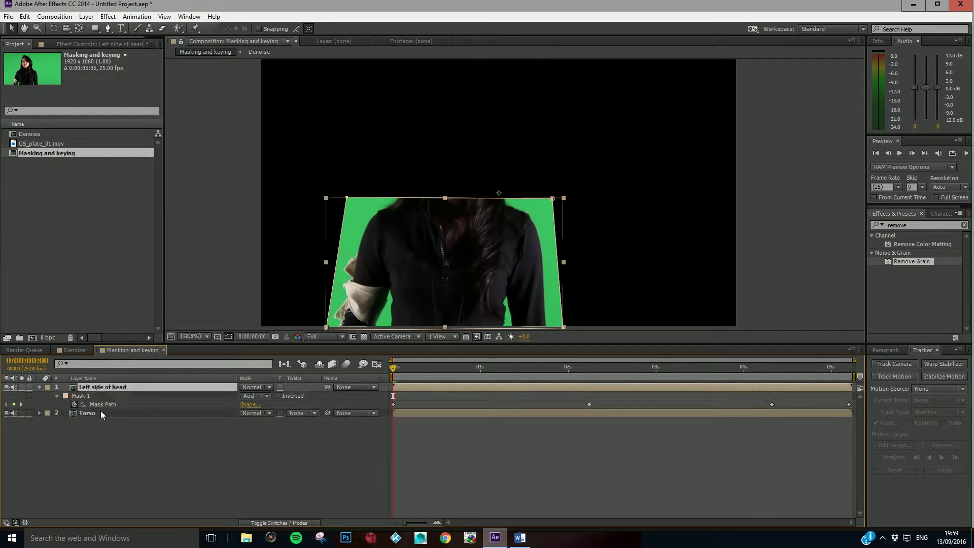
click(98, 412)
key(m)
click(99, 397)
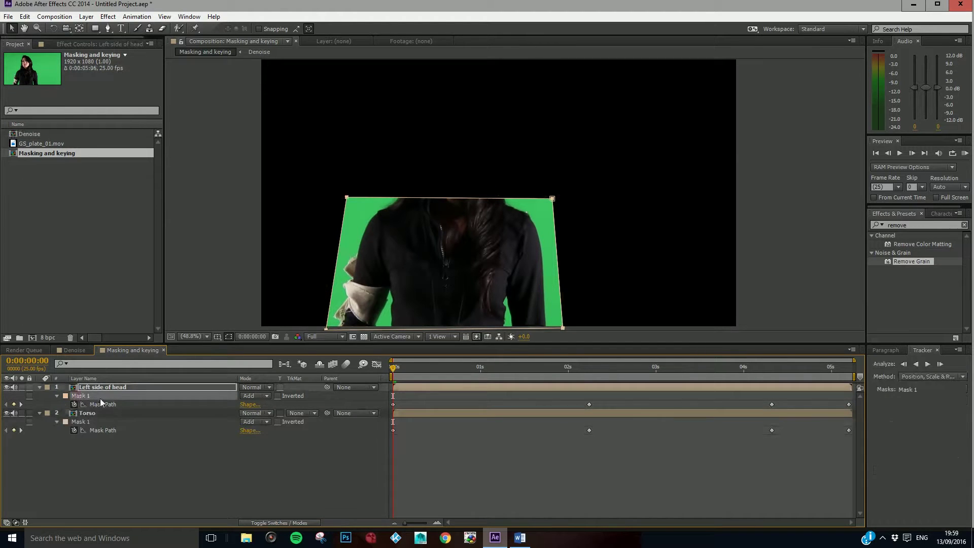
click(83, 422)
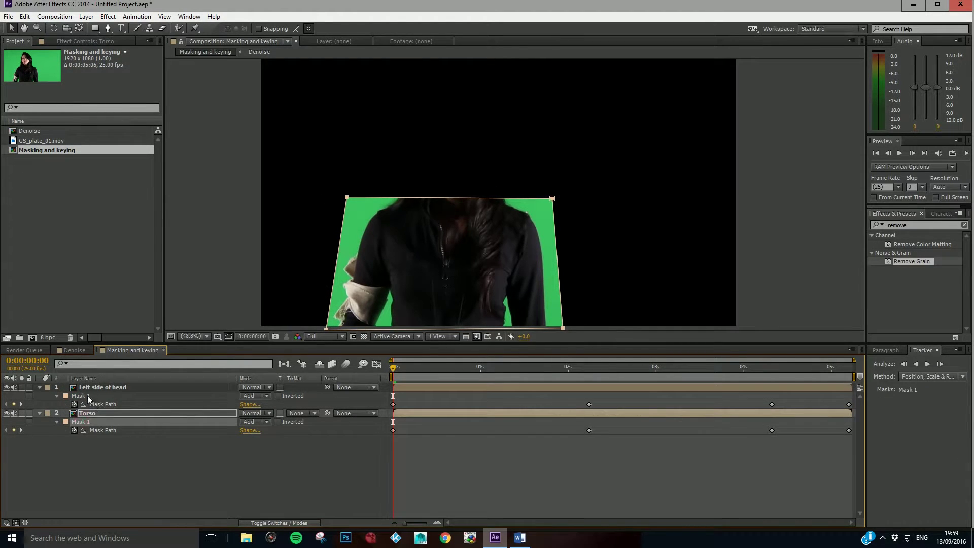
click(88, 394)
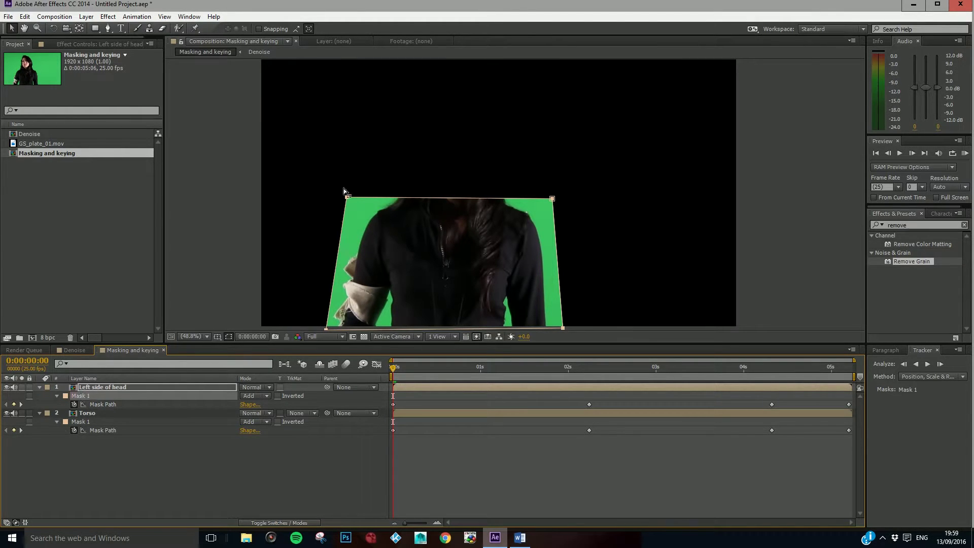
key(Delete)
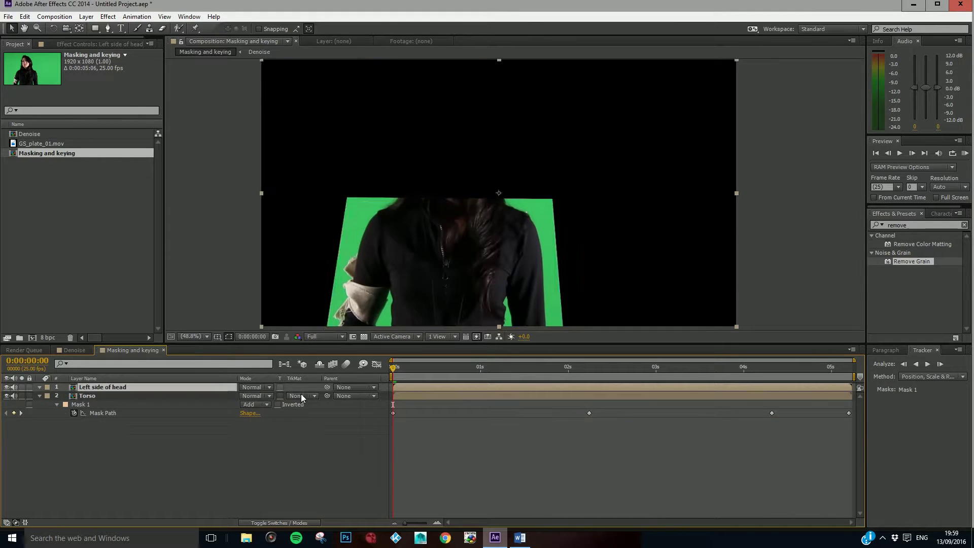
Toggle the visibility of the Left side of head and Torso layers to compare the unmasked and masked footage.
click(6, 387)
click(86, 396)
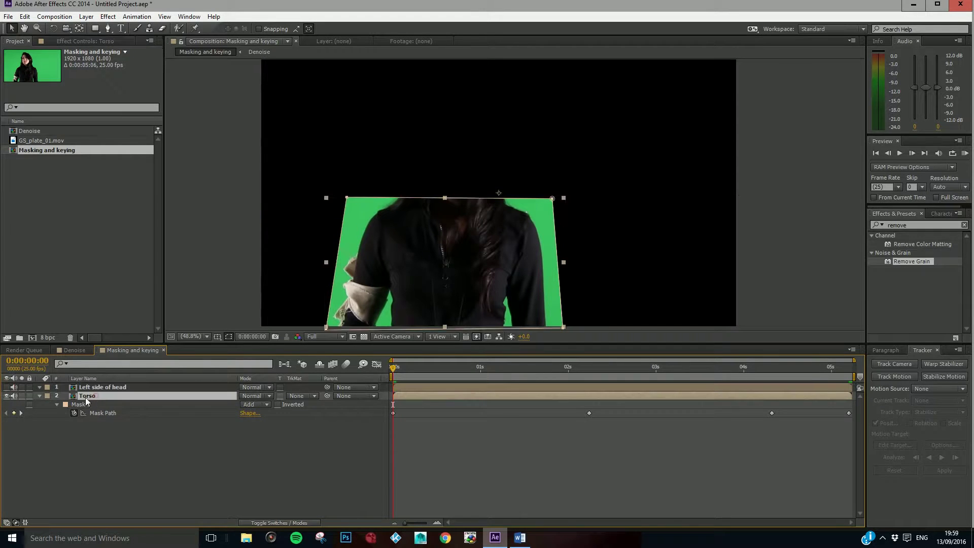
click(6, 387)
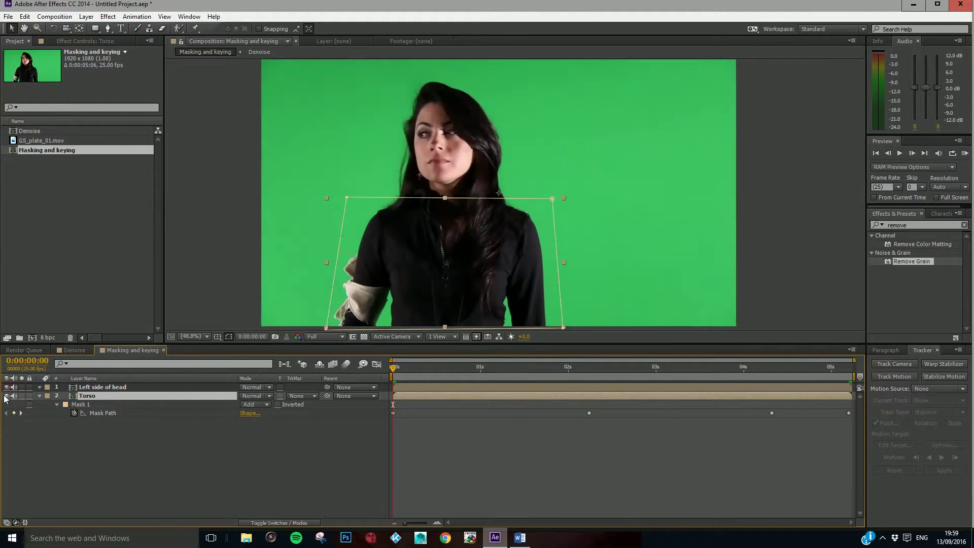
click(194, 248)
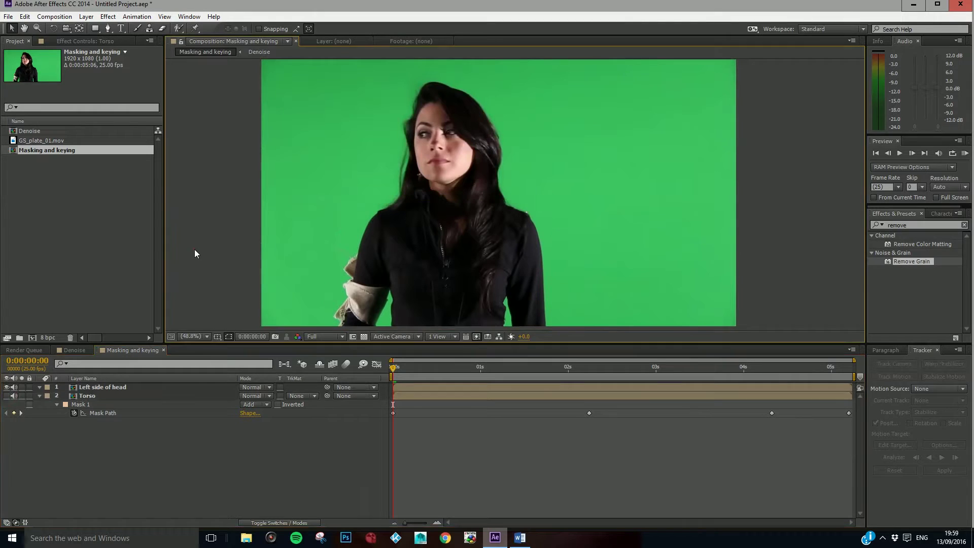
click(6, 396)
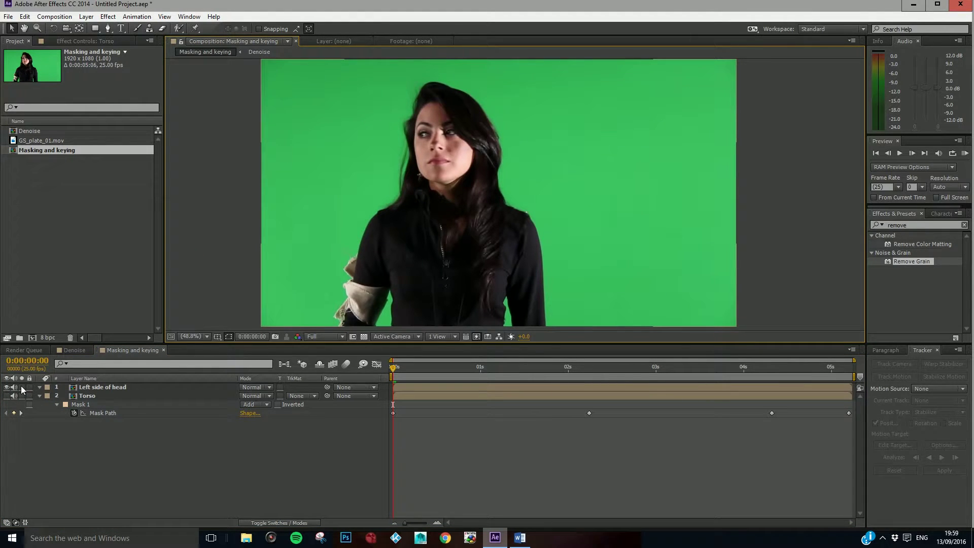
click(6, 395)
Draw a closed four-point mask with the Pen tool around the left half of the head on the Left side of head layer.
click(88, 386)
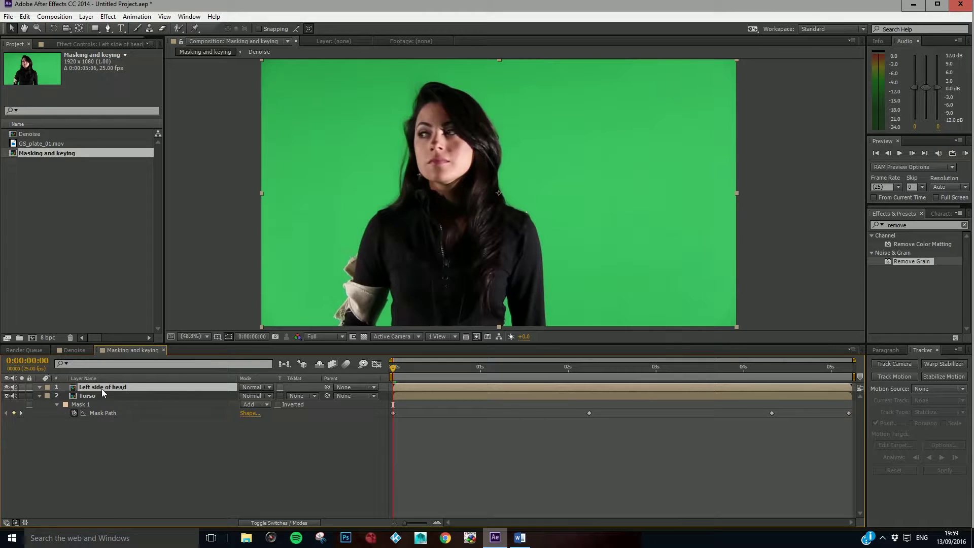
click(108, 28)
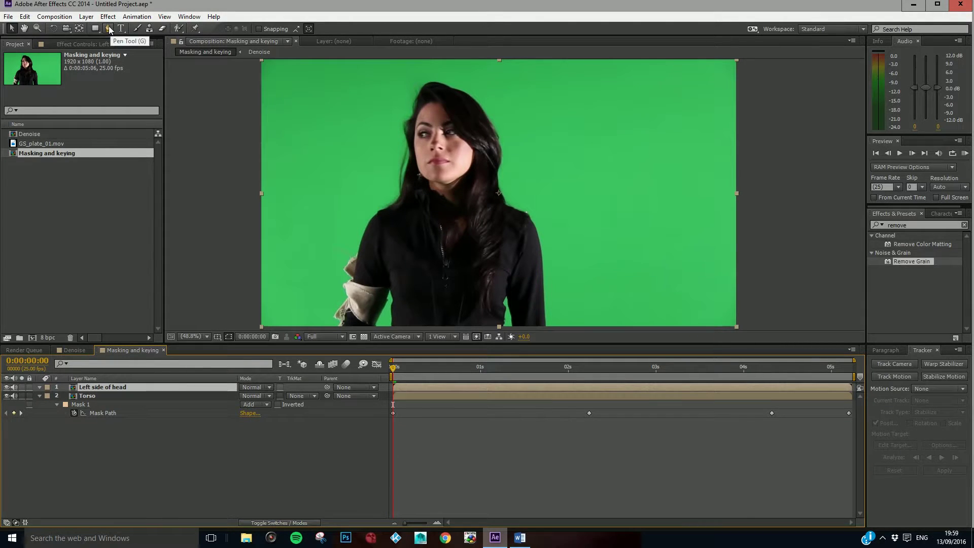
click(446, 63)
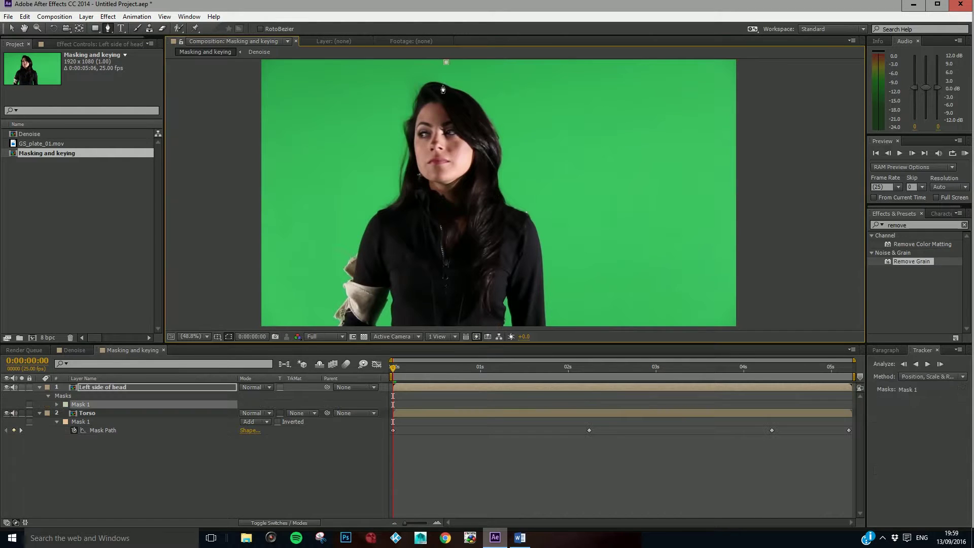
click(443, 219)
click(360, 212)
click(370, 64)
click(446, 63)
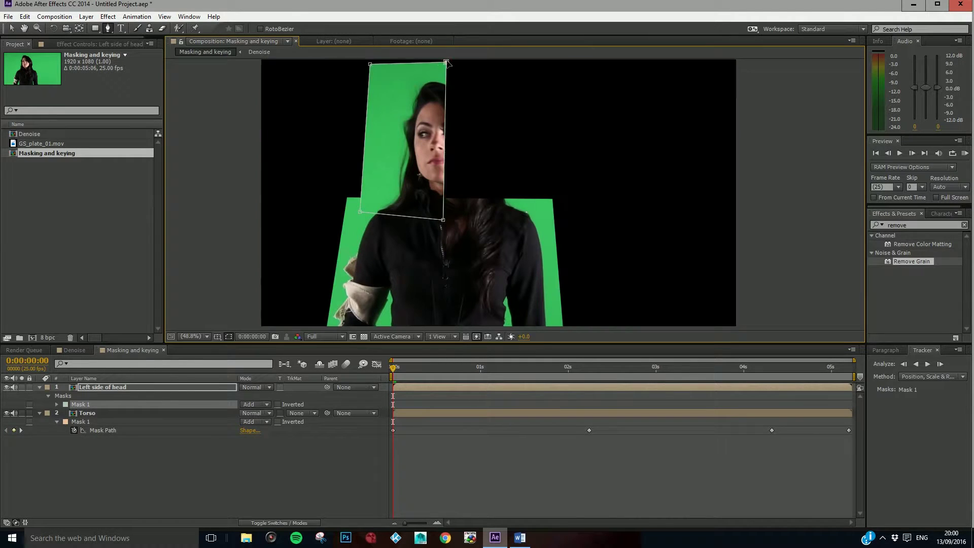
click(11, 28)
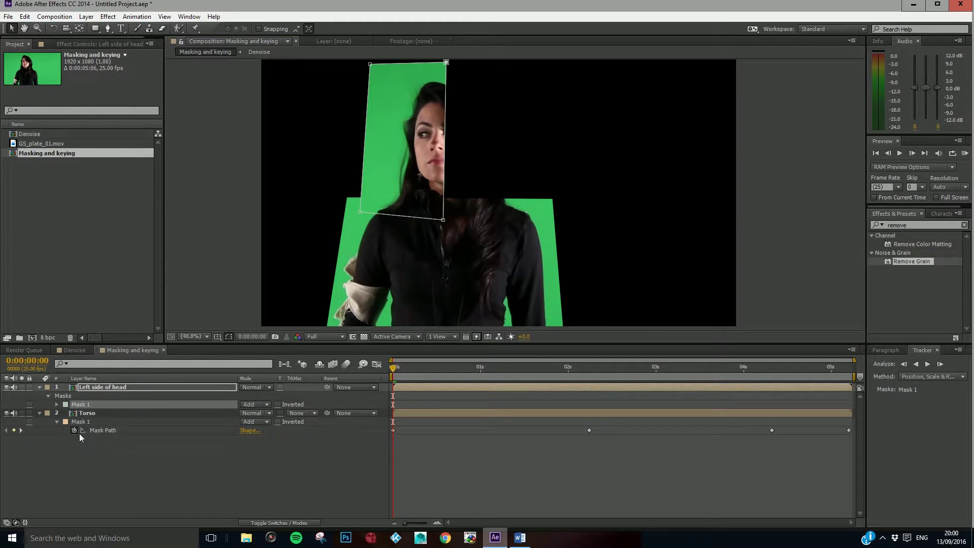
Reveal the Left side of head layer's mask path, preview the head's movement, and enable Mask Path keyframing at the first frame.
click(111, 388)
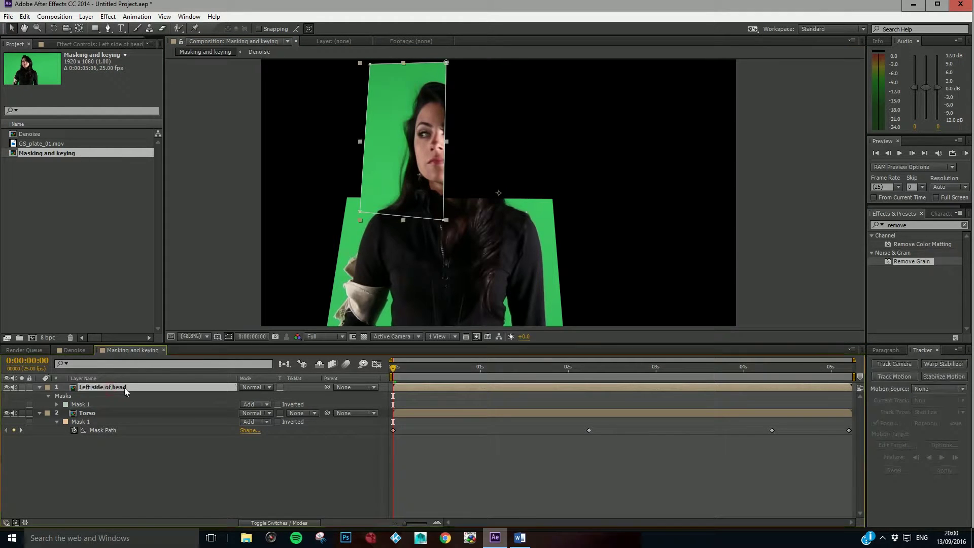
key(m)
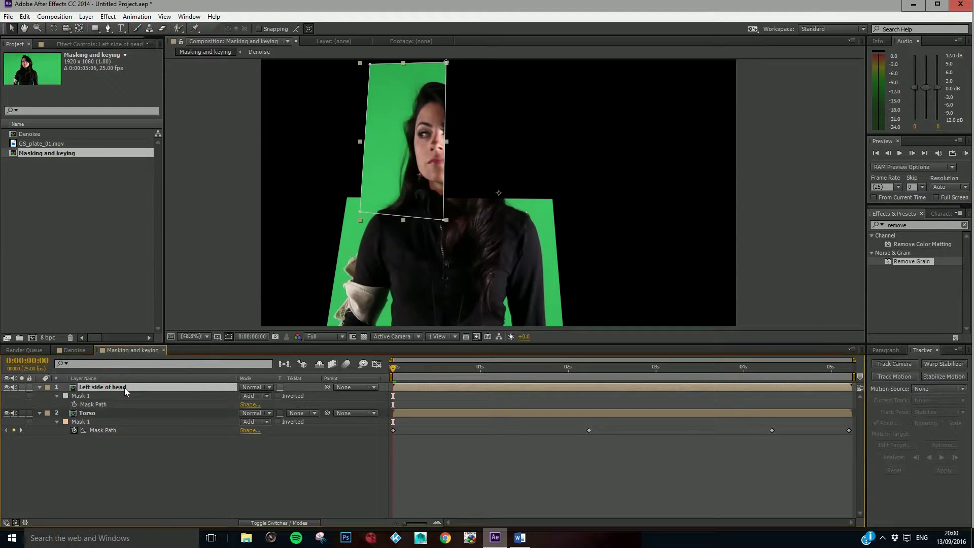
drag(393, 368, 918, 352)
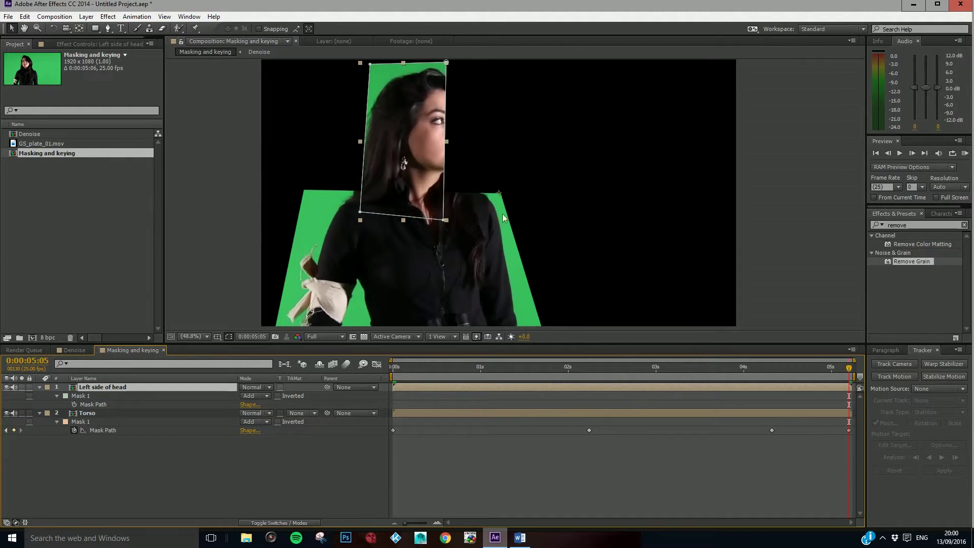
key(Home)
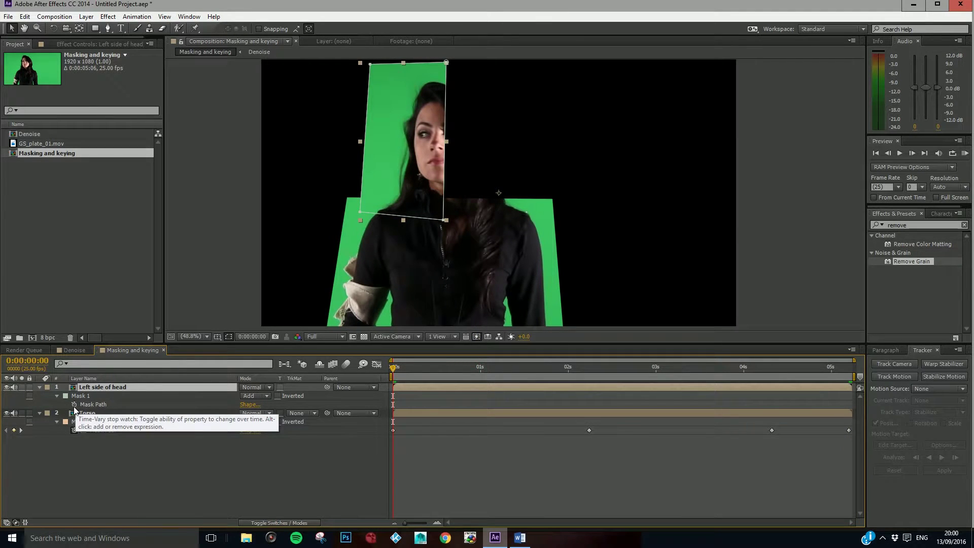
click(74, 405)
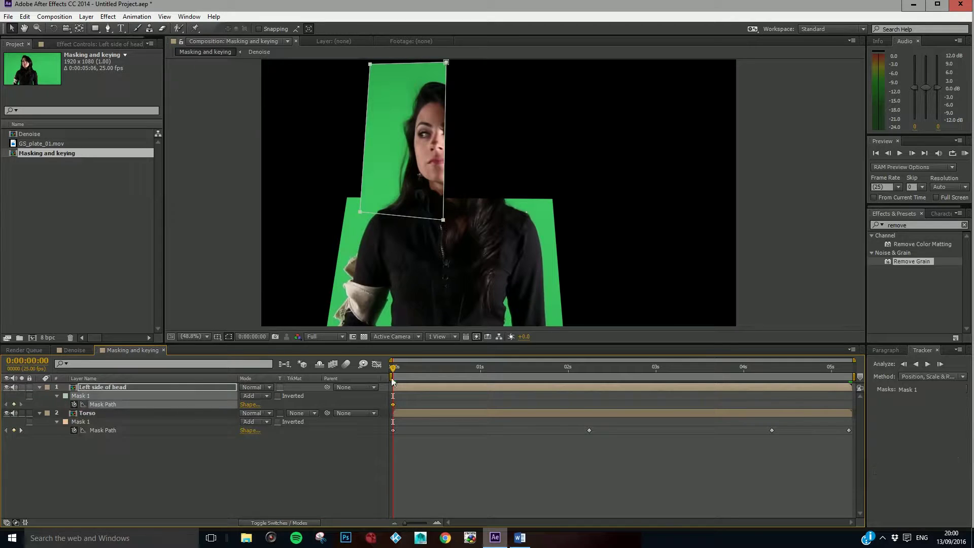
Keyframe the Left side of head mask at 0:00:02:01 by moving and reshaping it around the left half of the turned head.
drag(394, 368, 572, 361)
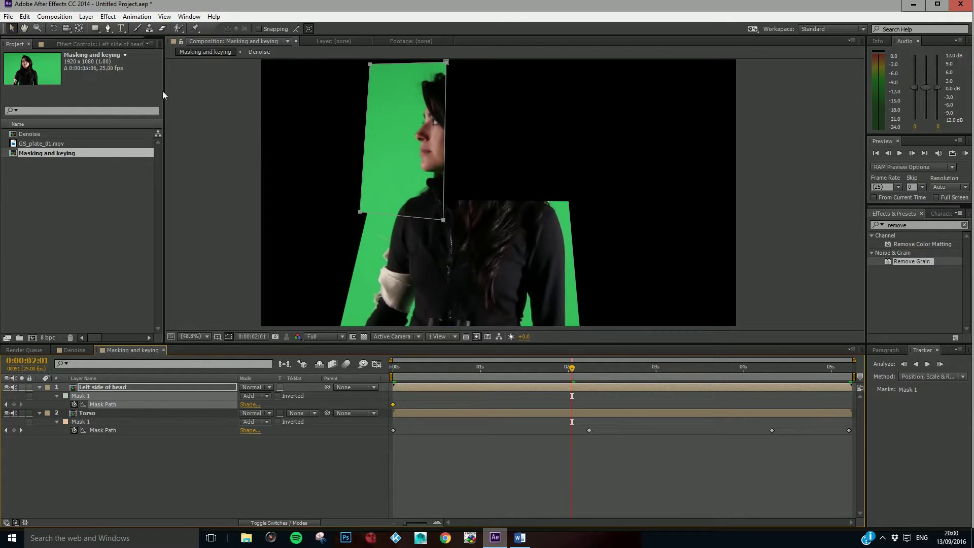
drag(445, 223, 462, 223)
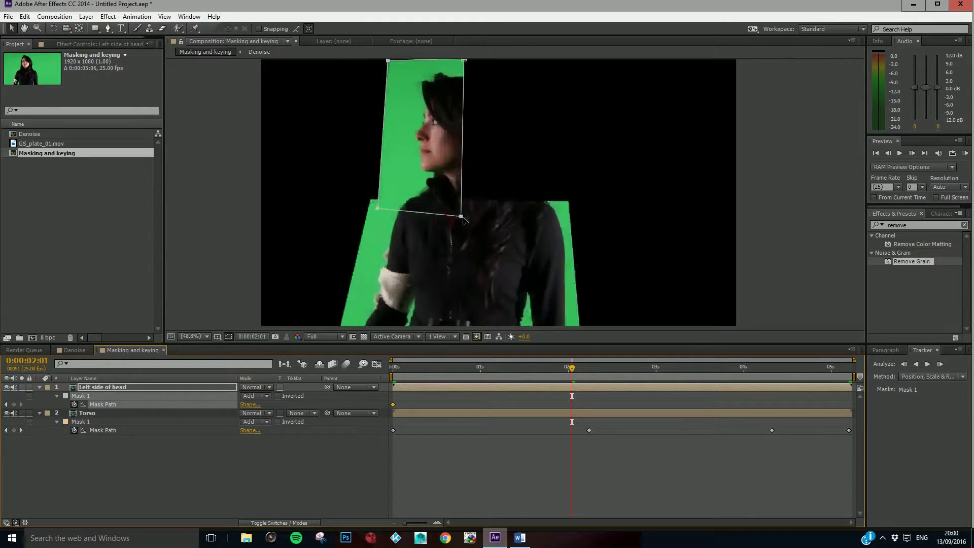
click(218, 186)
drag(460, 219, 467, 218)
drag(463, 61, 467, 64)
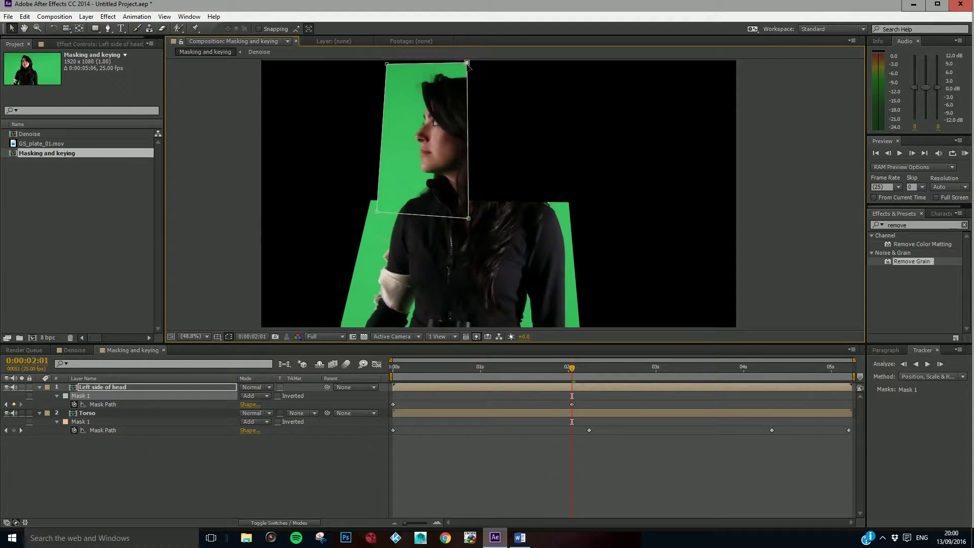
drag(386, 64, 404, 65)
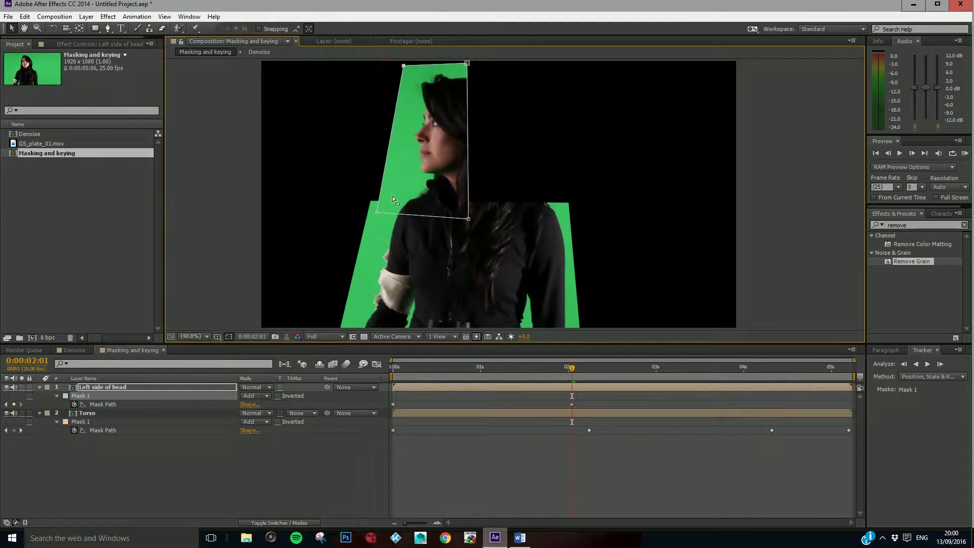
drag(376, 212, 384, 213)
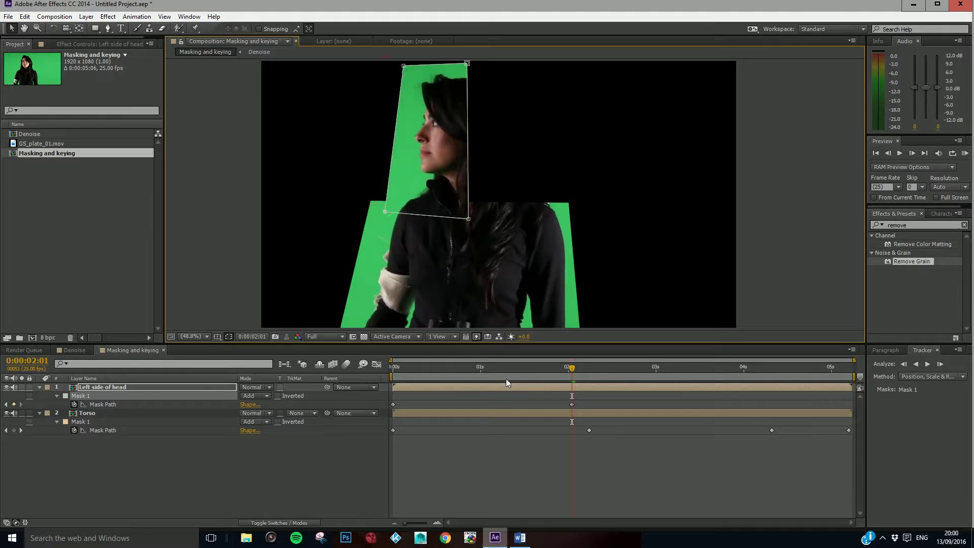
Reshape the Left side of head mask at 0:00:04:00 by moving all four points to follow the left half of the head.
drag(565, 366, 567, 368)
drag(450, 367, 742, 358)
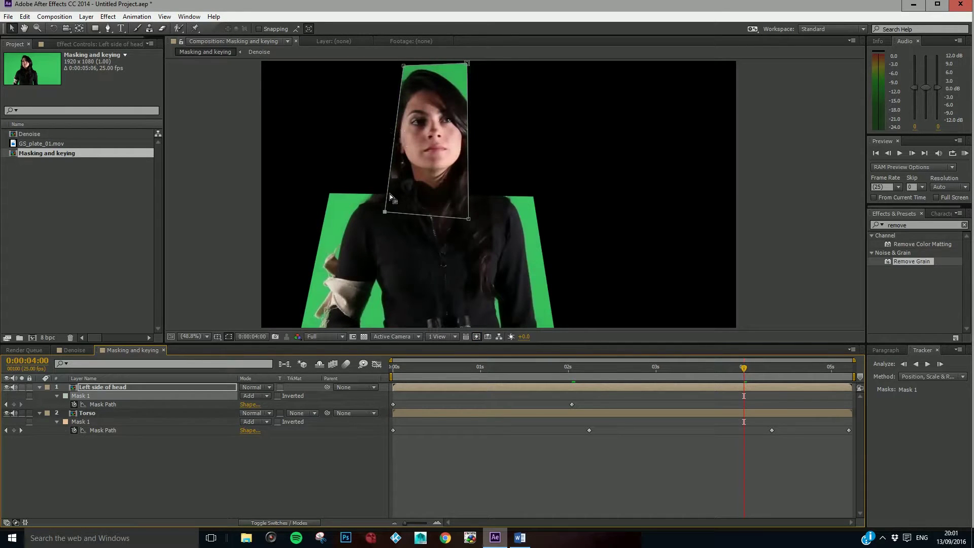
drag(403, 66, 359, 69)
drag(384, 209, 350, 214)
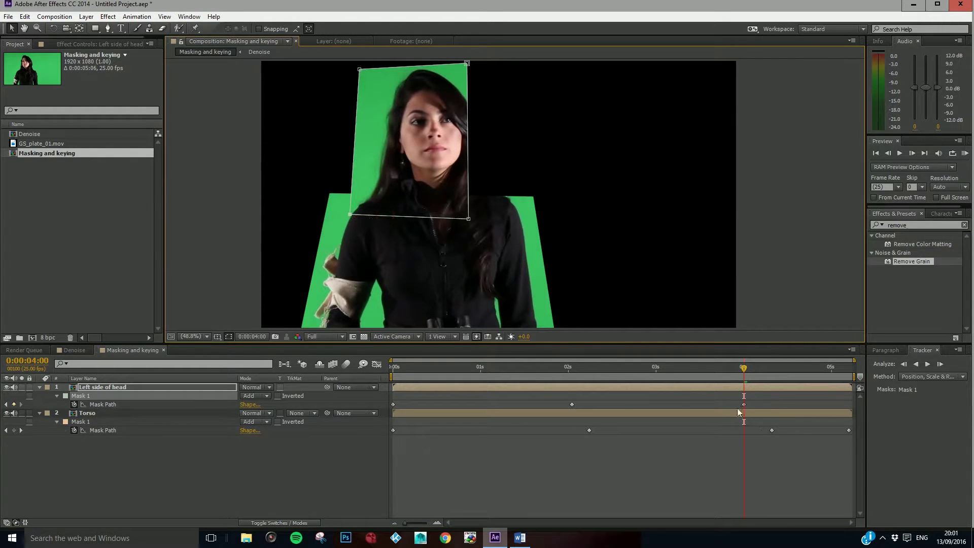
drag(469, 220, 432, 218)
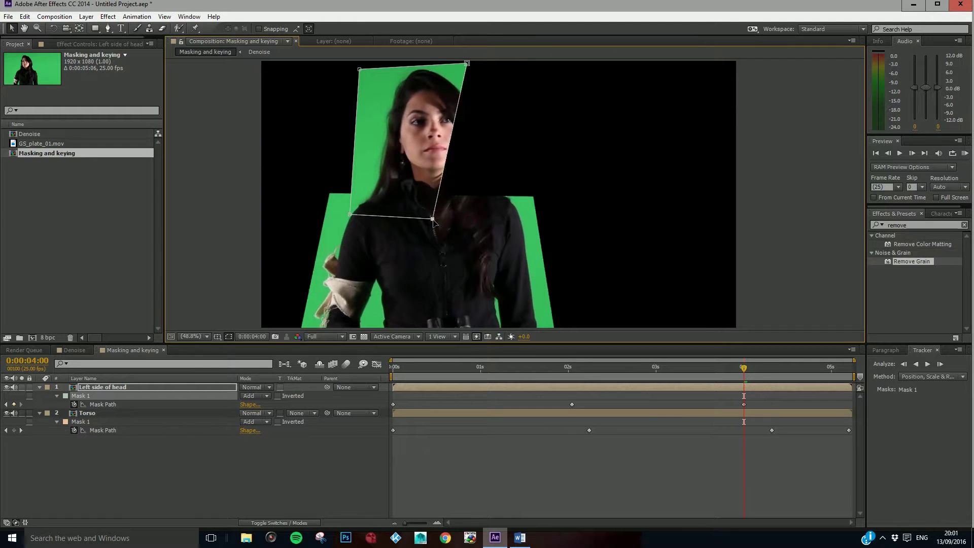
drag(467, 64, 424, 61)
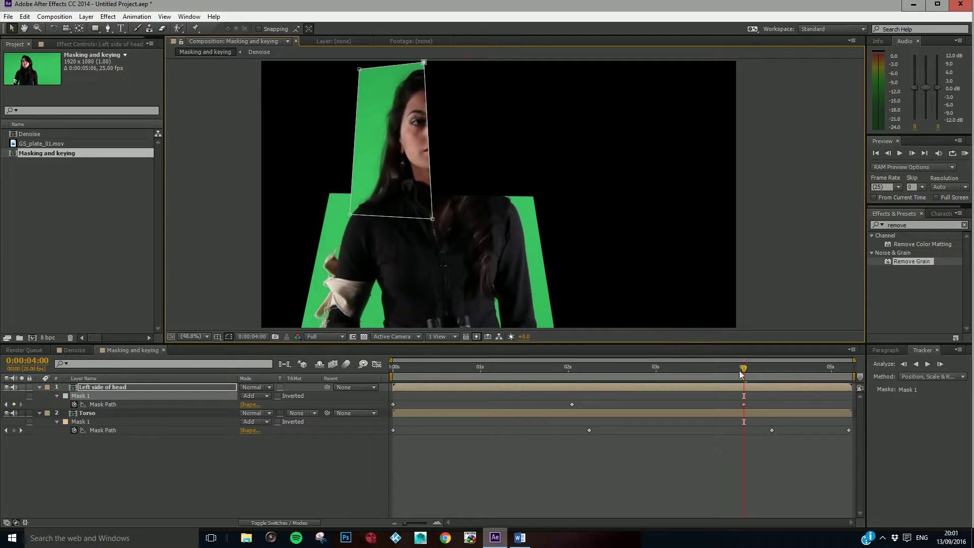
Adjust the four points of the Left side of head mask at the last frame, 0:00:05:05, to enclose the hair and left half.
drag(744, 369, 881, 372)
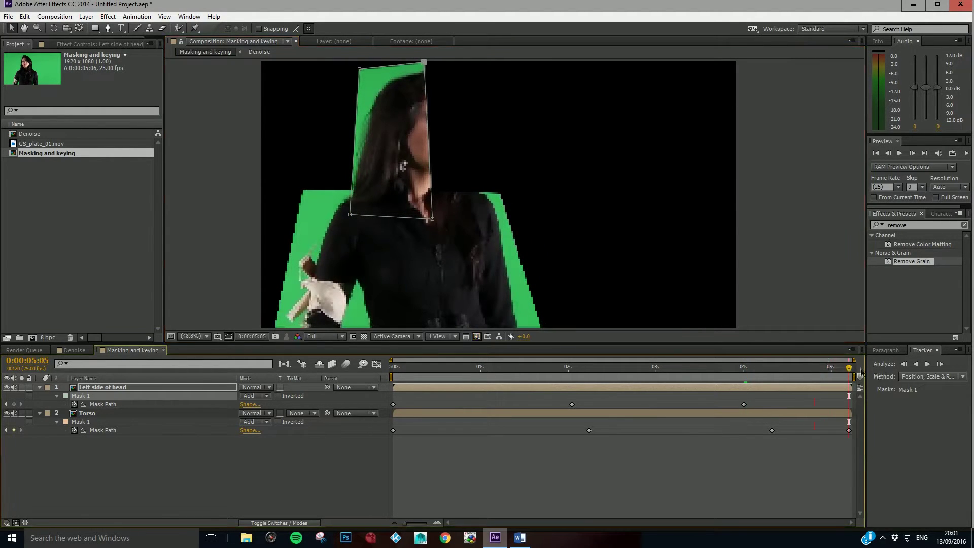
drag(350, 214, 333, 214)
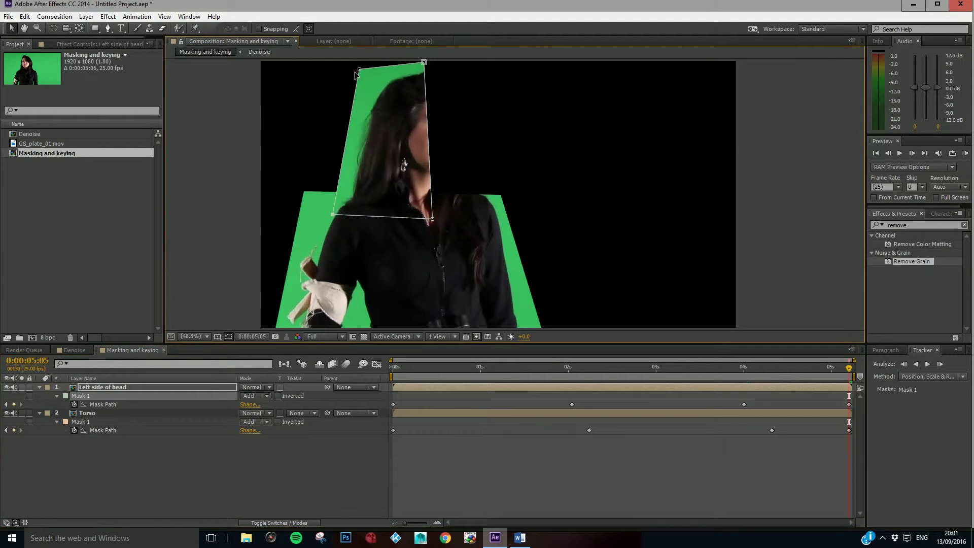
drag(359, 69, 350, 69)
drag(424, 62, 415, 64)
drag(432, 219, 418, 219)
Return to the first frame and toggle the Torso and Left side of head layers' visibility to check each masked piece.
drag(850, 370, 379, 376)
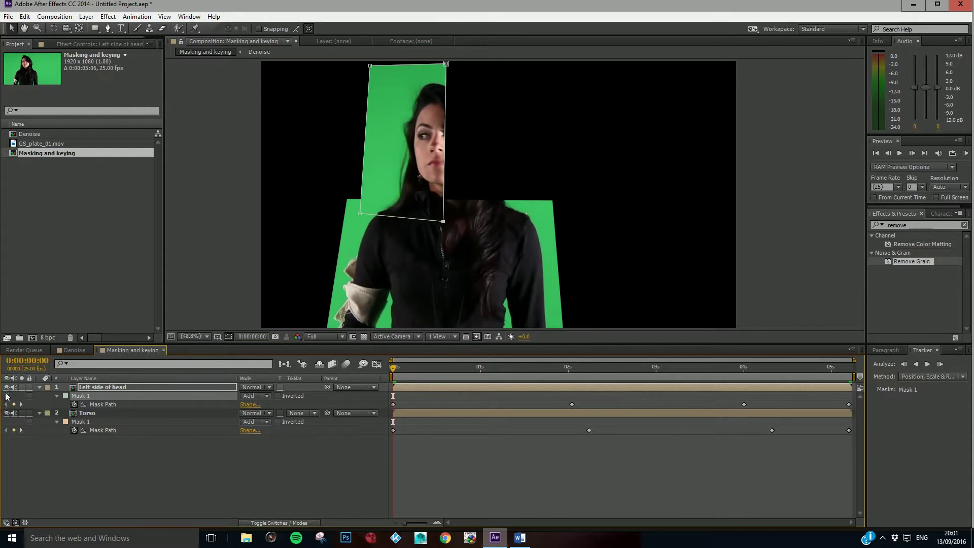
click(7, 412)
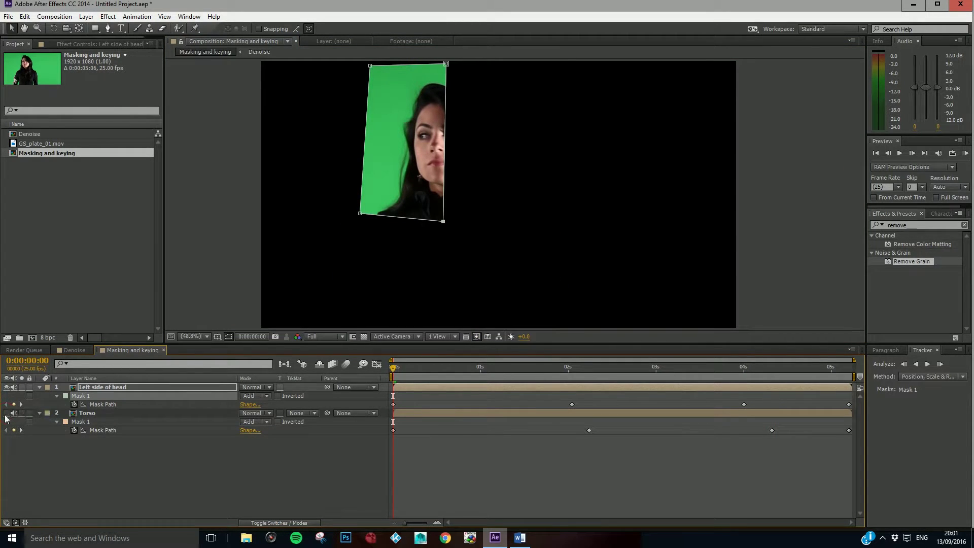
click(6, 413)
click(7, 387)
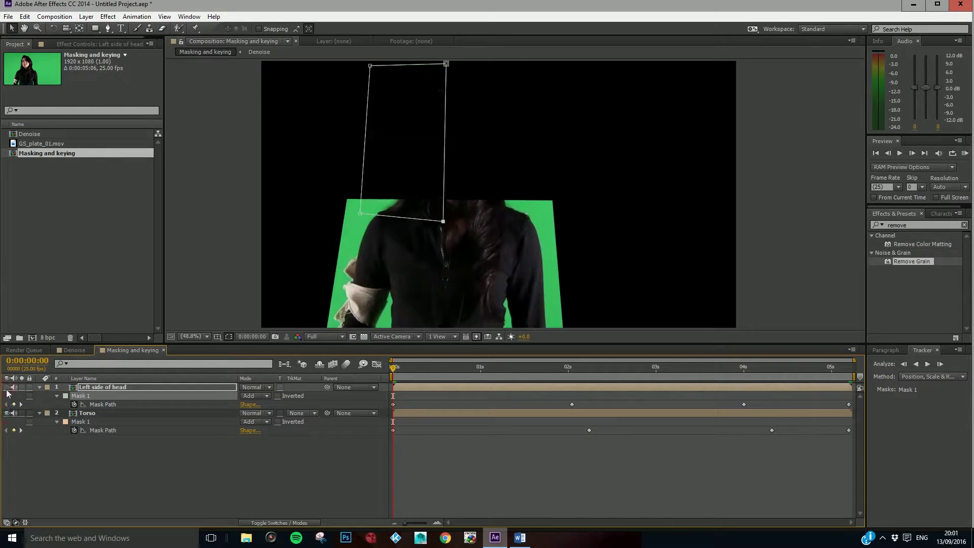
click(7, 388)
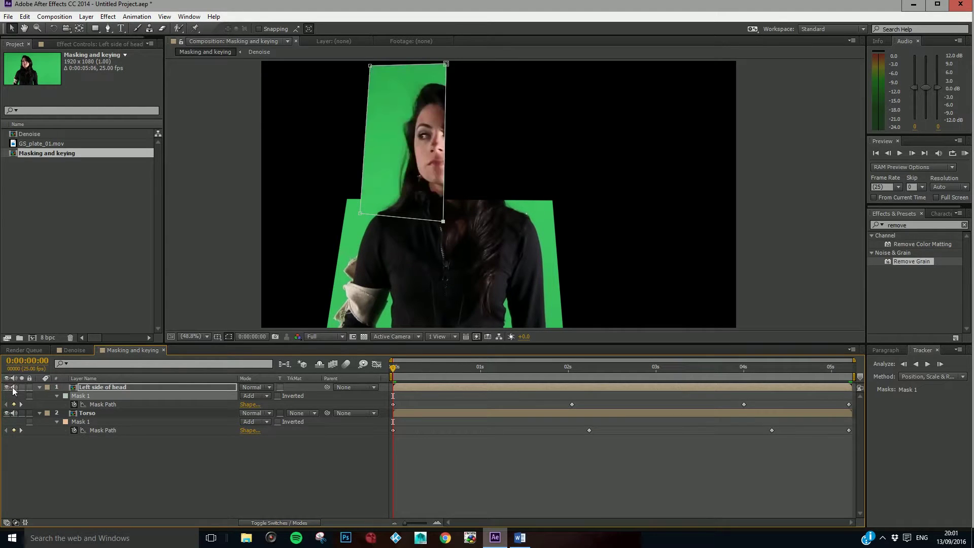
Duplicate the Left side of head layer and reveal the duplicate's mask path.
click(87, 390)
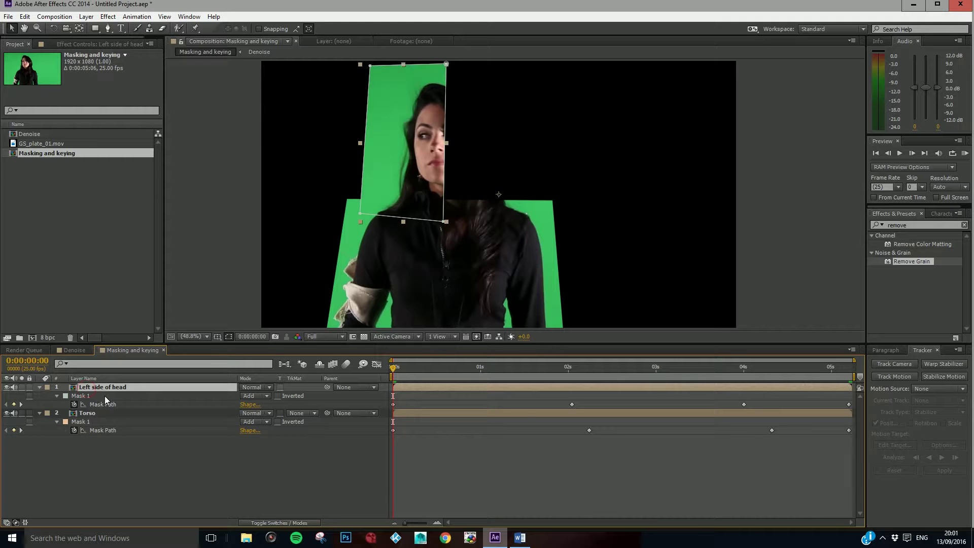
click(25, 17)
click(30, 131)
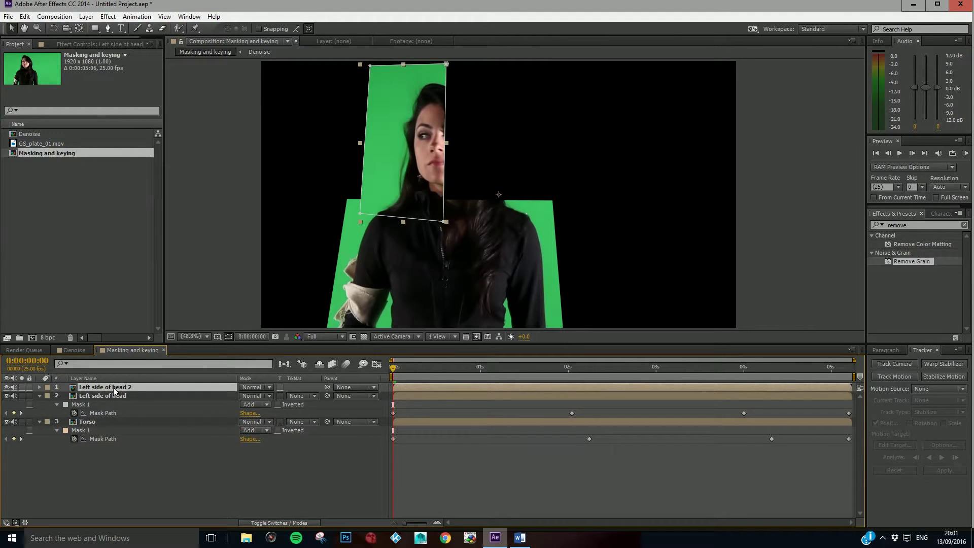
click(40, 387)
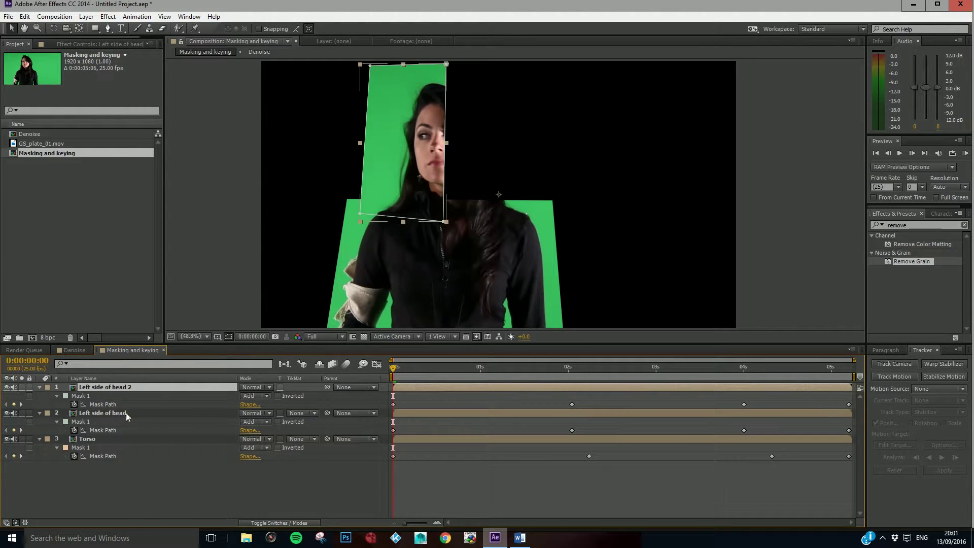
Rename the duplicated head layer as Right side of head.
right_click(124, 387)
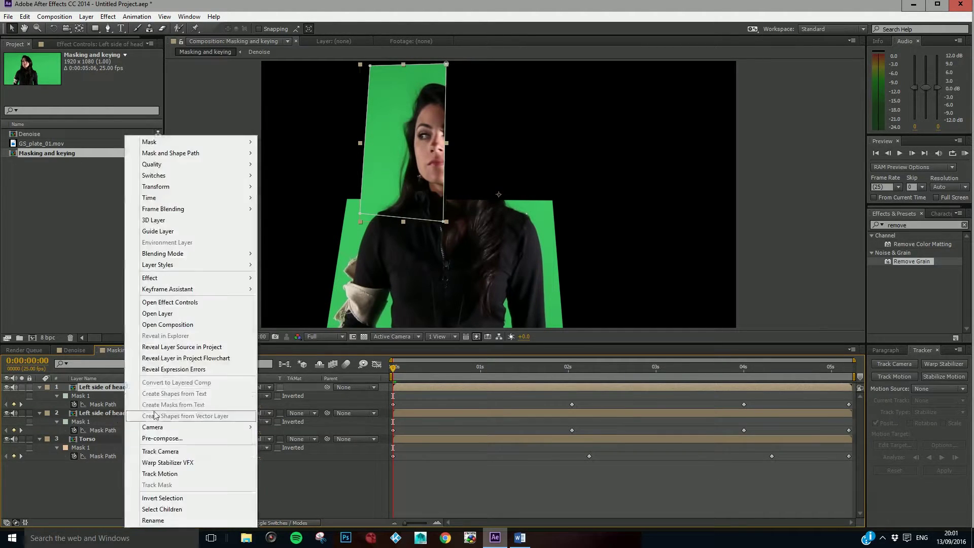
click(155, 520)
text(R)
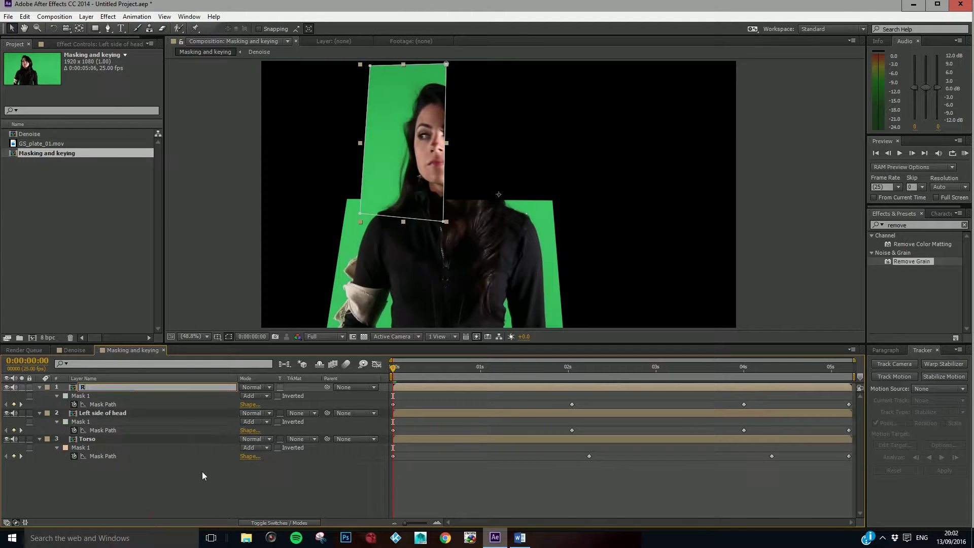
text(ight side of he)
key(Return)
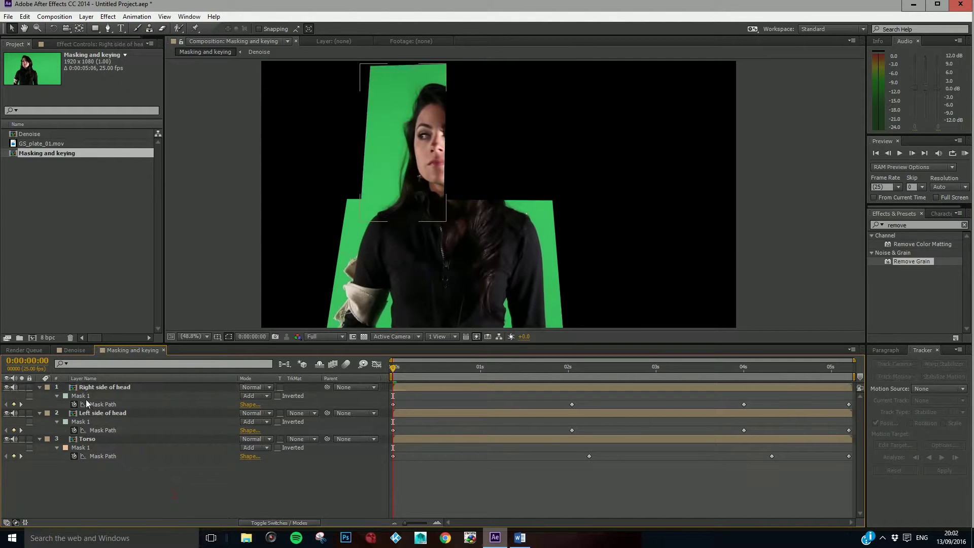
Delete the copied mask from the Right side of head layer and toggle the three layers' visibility to compare their contents.
click(84, 395)
key(Delete)
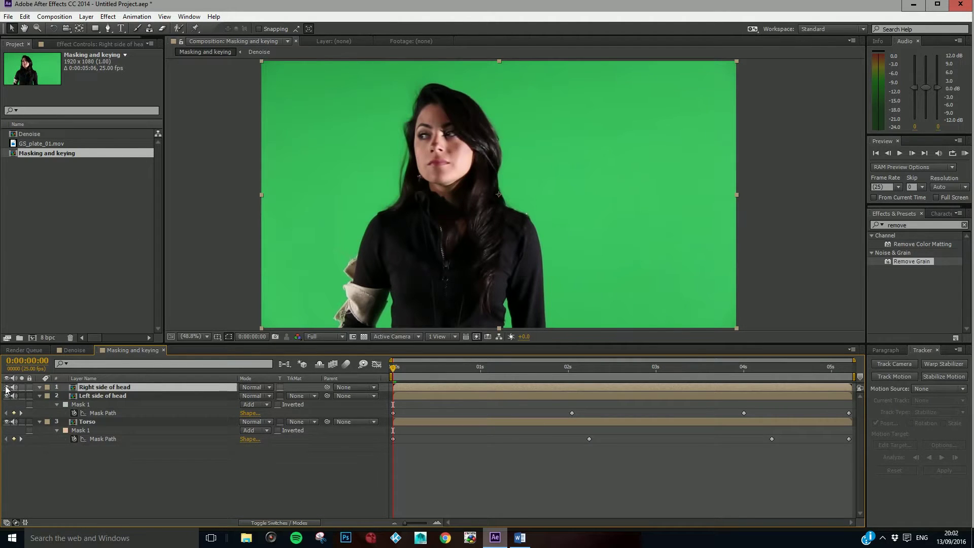
click(6, 387)
click(111, 396)
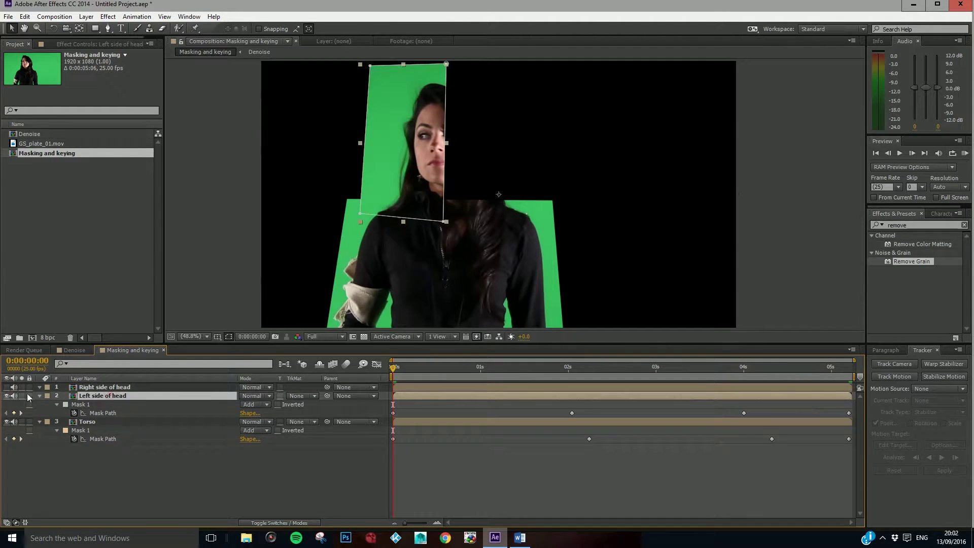
click(8, 396)
click(6, 422)
click(7, 422)
click(7, 396)
click(7, 387)
Draw a closed four-point Pen tool mask around the right half of the head on the Right side of head layer.
click(93, 387)
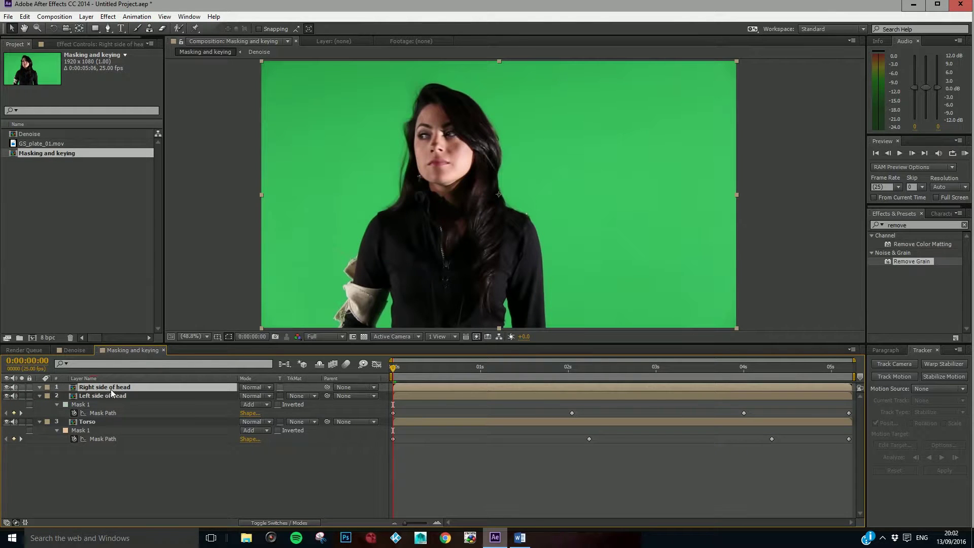
click(108, 29)
click(432, 67)
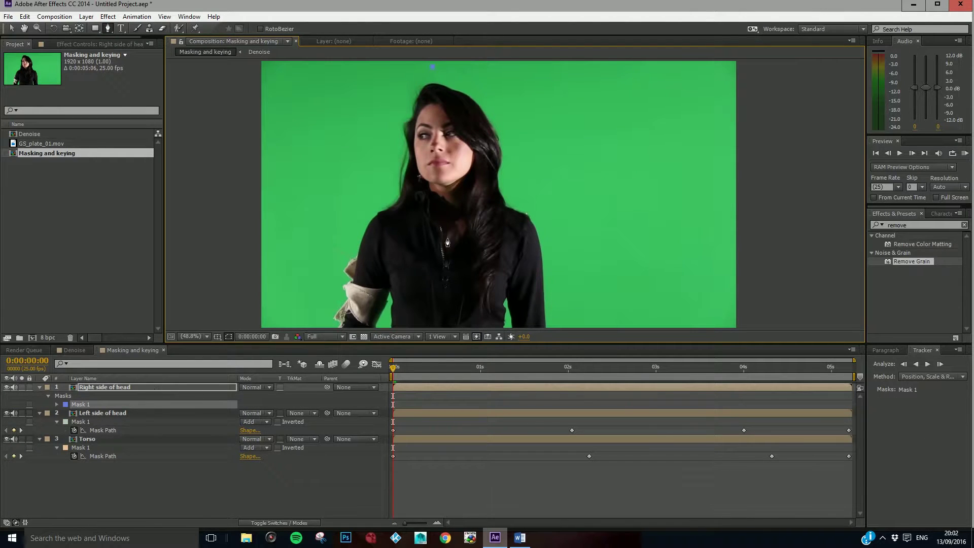
click(445, 213)
click(568, 207)
click(433, 70)
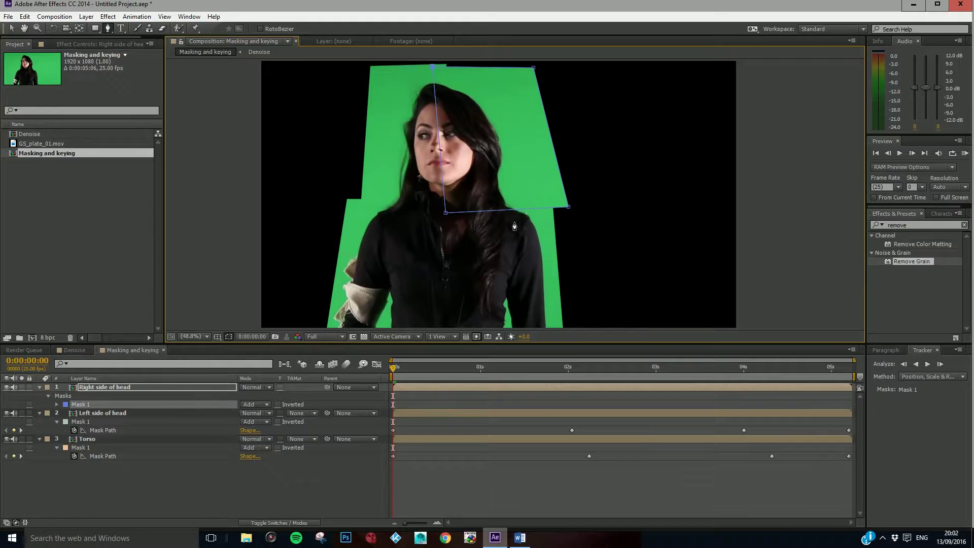
Adjust the four points of the new mask to fit closer to the hair and overlap the left half at the neck.
click(11, 28)
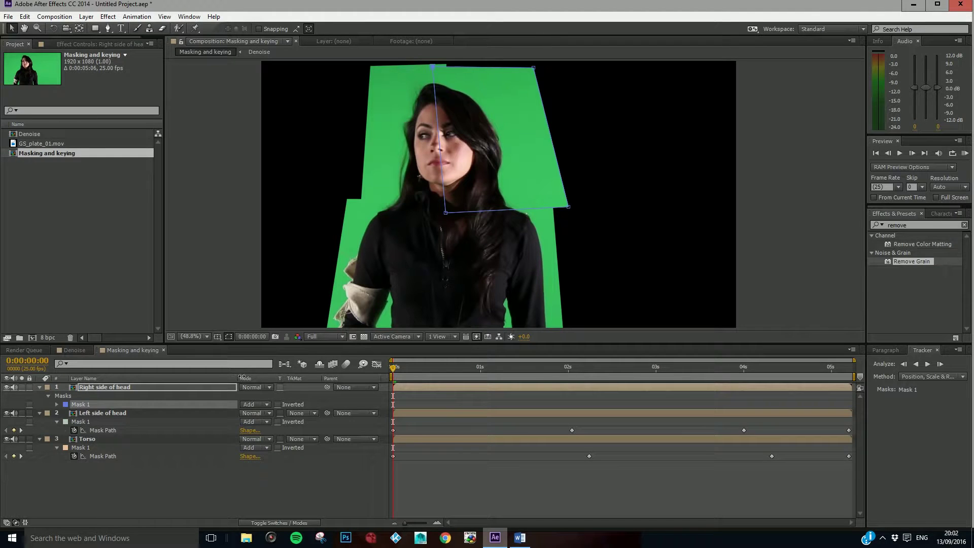
drag(569, 207, 544, 207)
drag(533, 68, 503, 70)
mouse_move(432, 65)
mouse_down()
mouse_move(439, 126)
mouse_move(442, 65)
mouse_up()
mouse_move(445, 215)
mouse_down()
mouse_move(448, 202)
mouse_move(434, 212)
mouse_up()
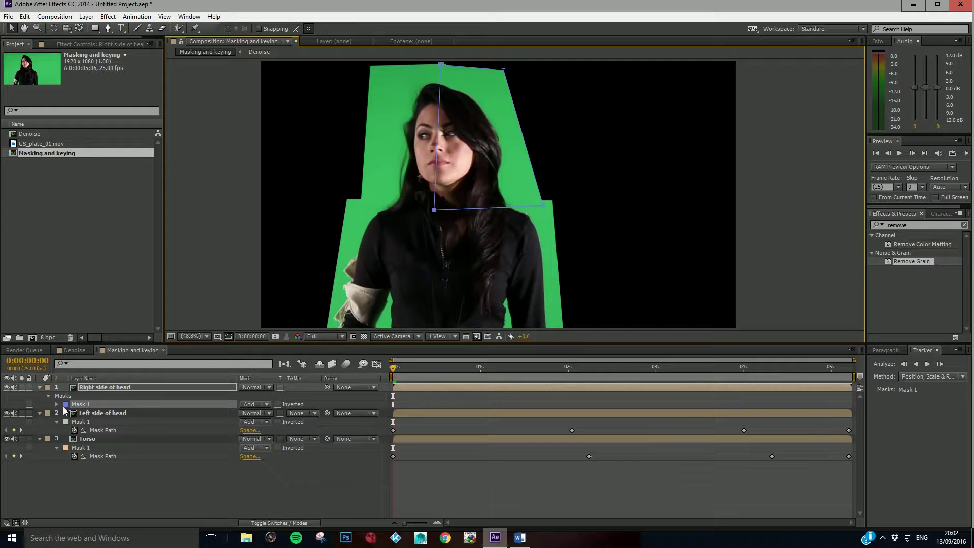
Reveal the Right side of head layer's mask path and start keyframing it at the first frame.
click(104, 387)
key(m)
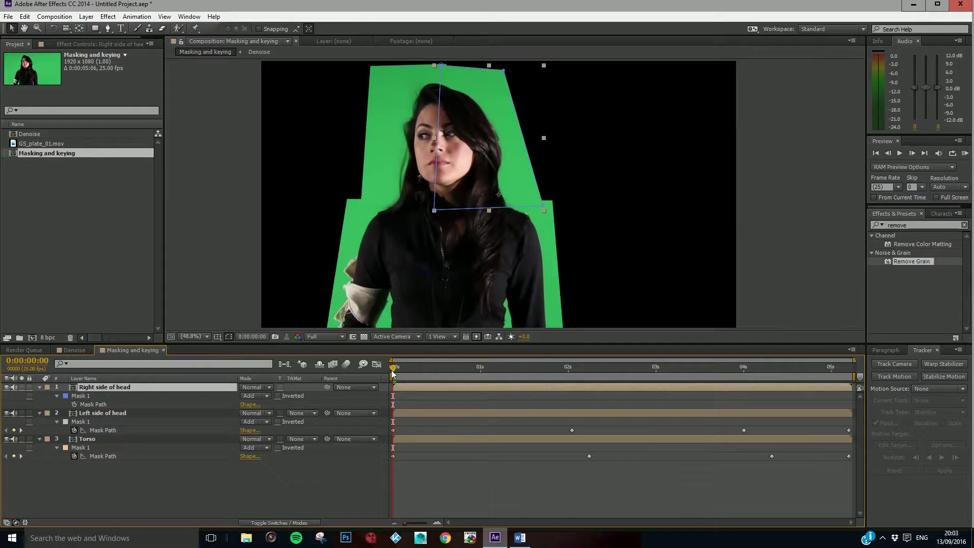
click(75, 405)
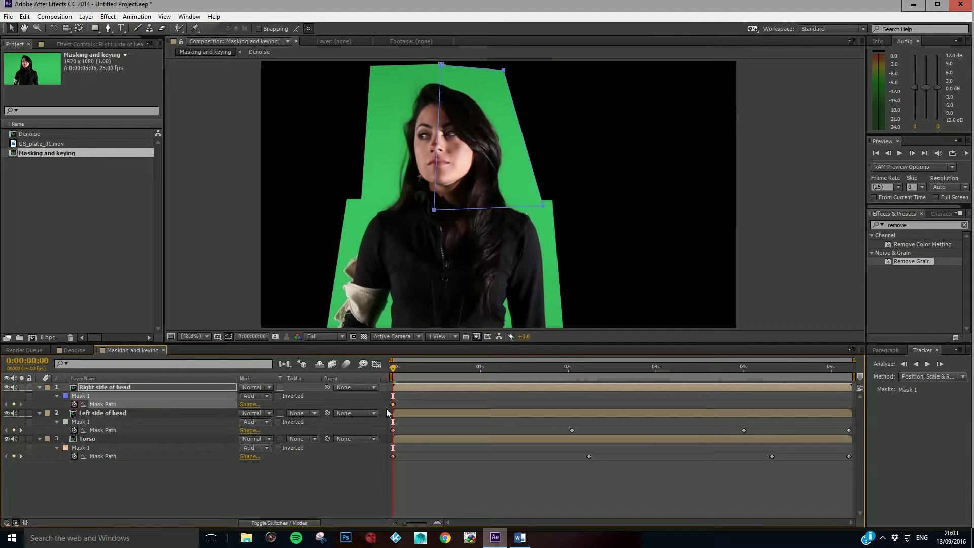
At 0:00:01:19, shift the whole Right side of head mask and adjust its points to enclose the turned head's hair.
drag(393, 372, 546, 375)
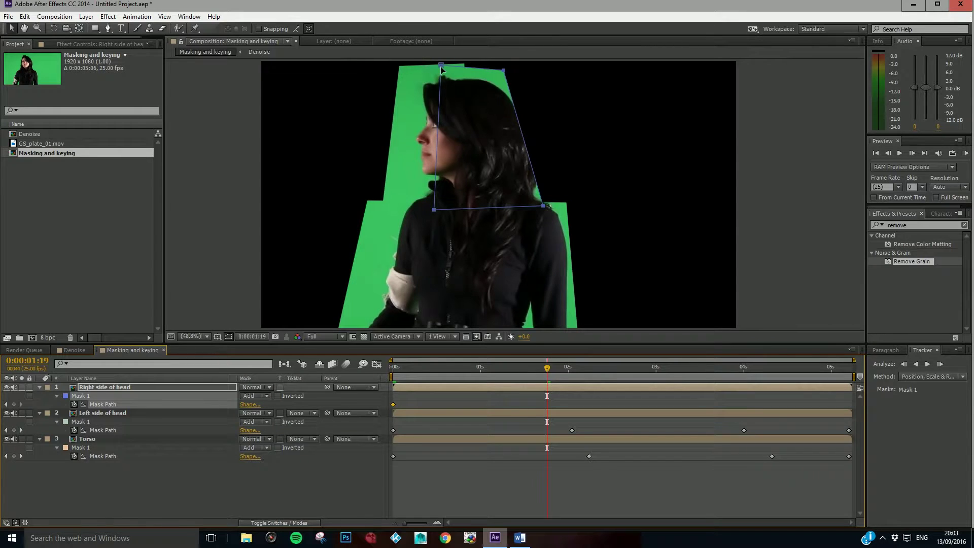
drag(444, 69, 457, 69)
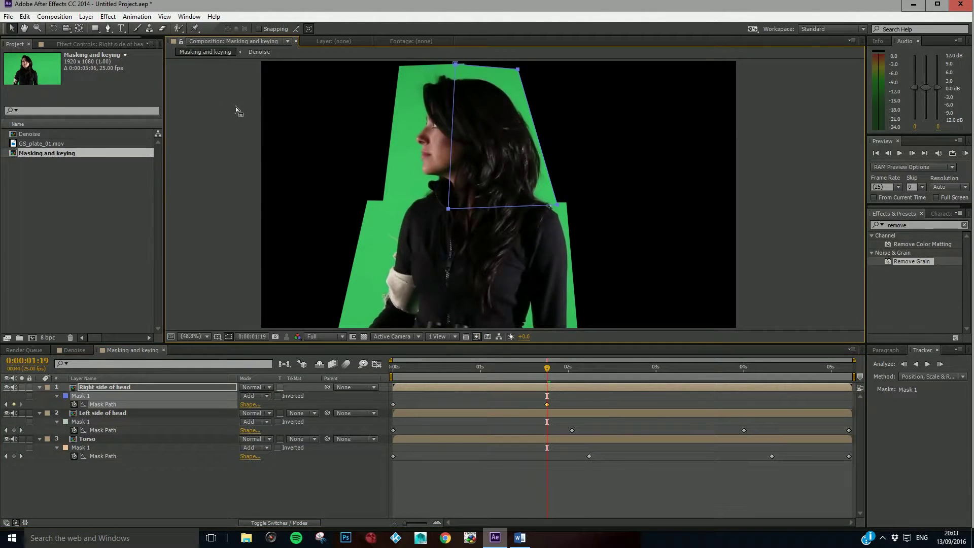
key(ctrl+t)
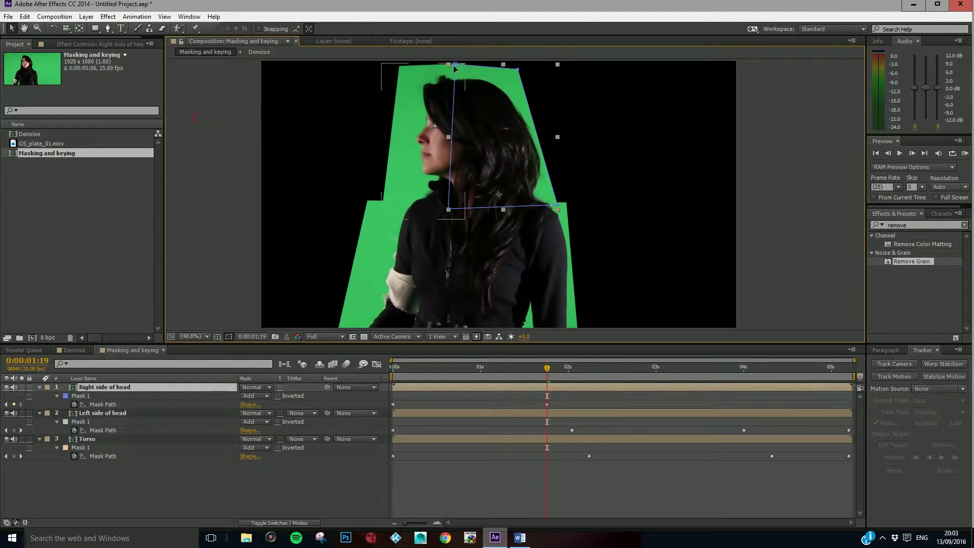
drag(518, 69, 530, 68)
drag(455, 66, 461, 66)
mouse_move(449, 209)
mouse_down()
mouse_move(467, 207)
mouse_move(451, 209)
mouse_up()
drag(558, 207, 568, 206)
At 0:00:04:03, move the four points of the Right side of head mask to close the gap and follow the head.
drag(543, 370, 753, 381)
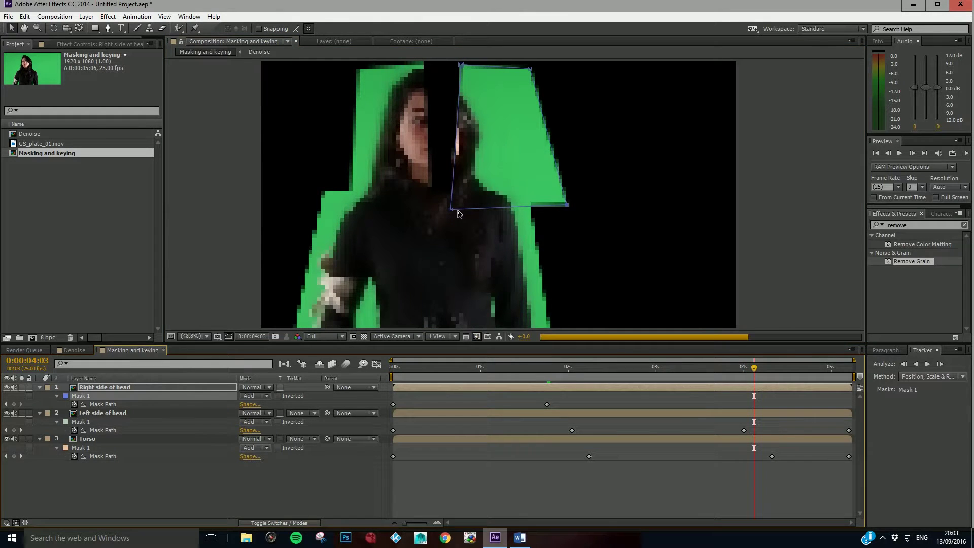
drag(451, 208, 418, 213)
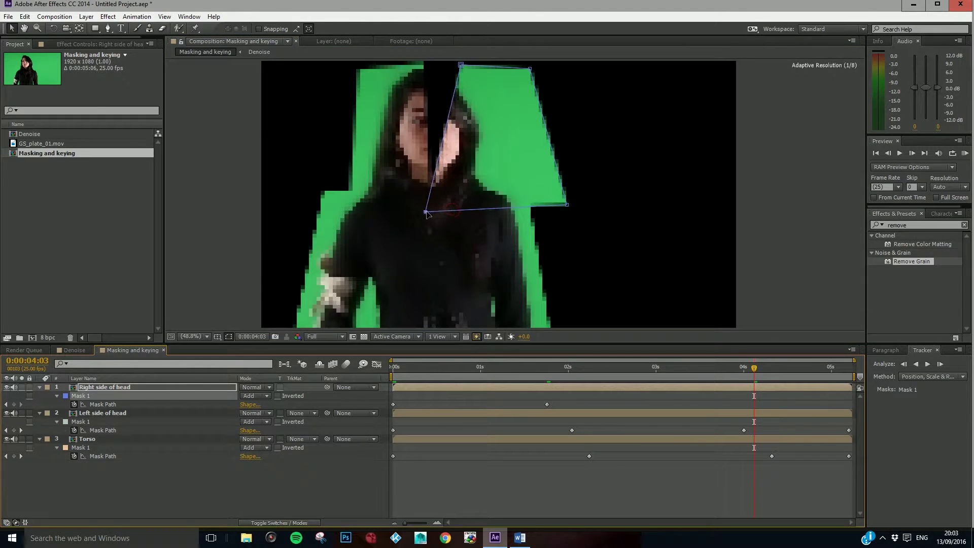
drag(461, 65, 414, 61)
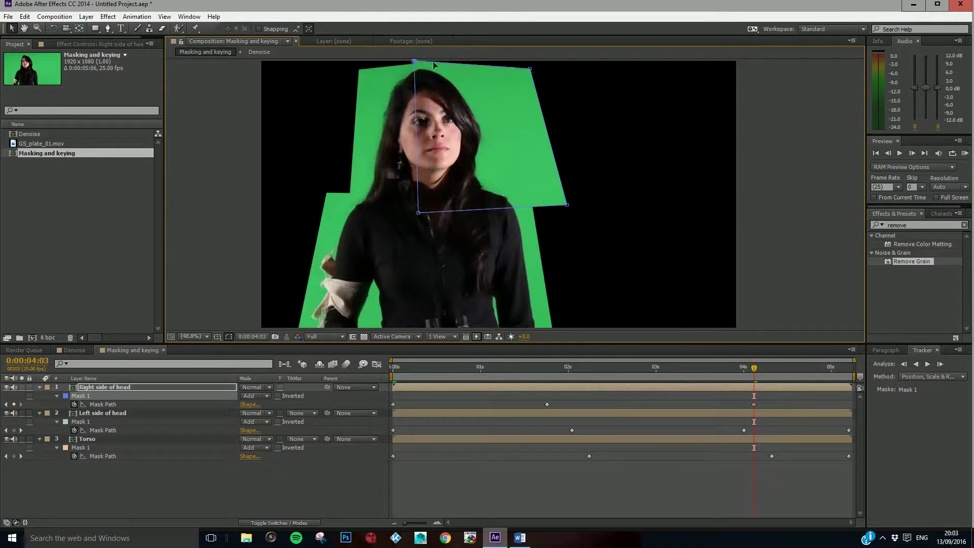
drag(530, 70, 473, 70)
drag(567, 205, 529, 208)
At the last frame, 0:00:05:05, adjust the Right side of head mask's four points around the face and hair, and deselect the layer.
drag(753, 369, 882, 375)
drag(418, 212, 404, 214)
drag(414, 61, 411, 61)
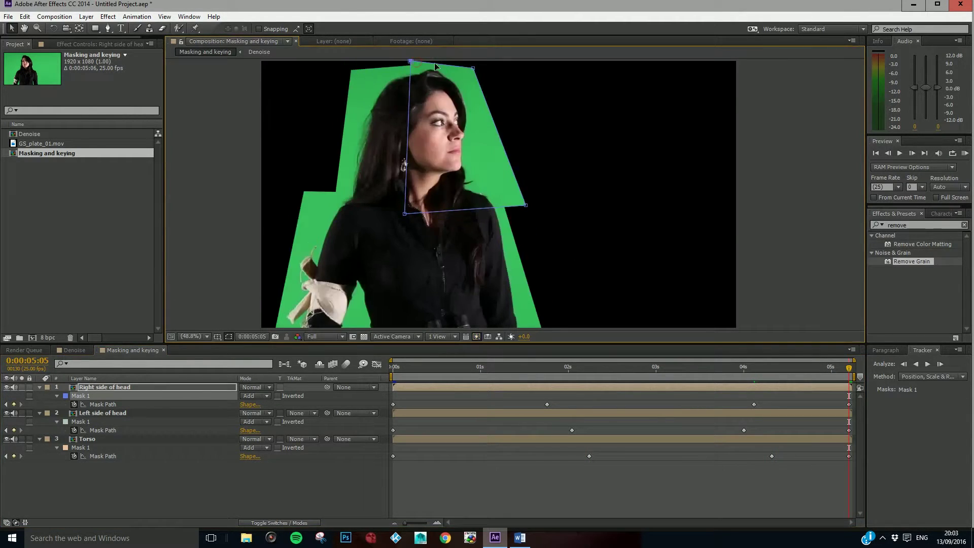
drag(473, 67, 469, 65)
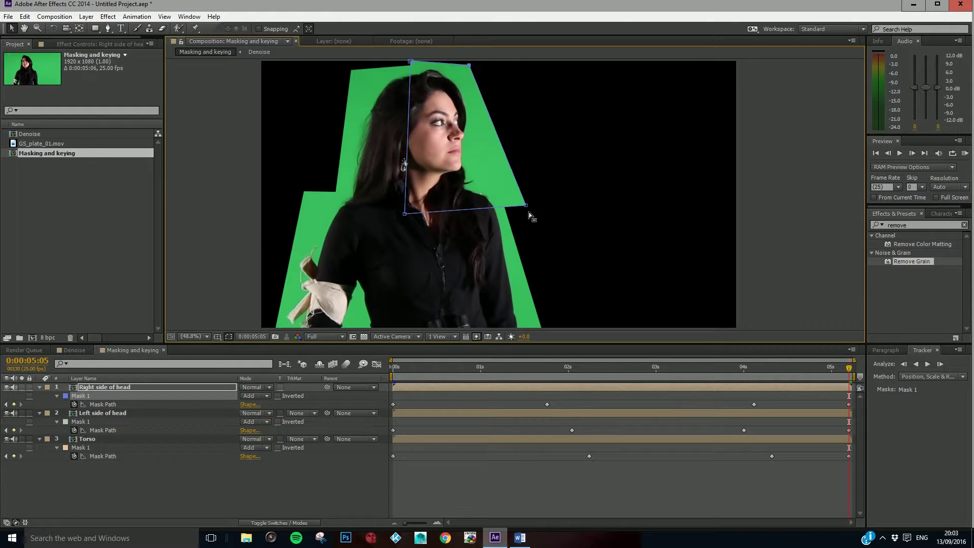
drag(525, 206, 501, 197)
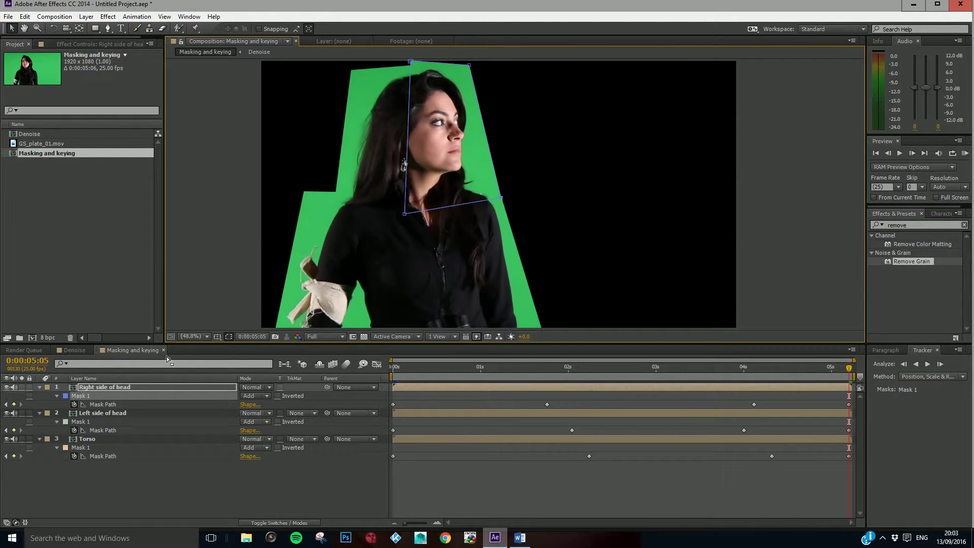
click(121, 489)
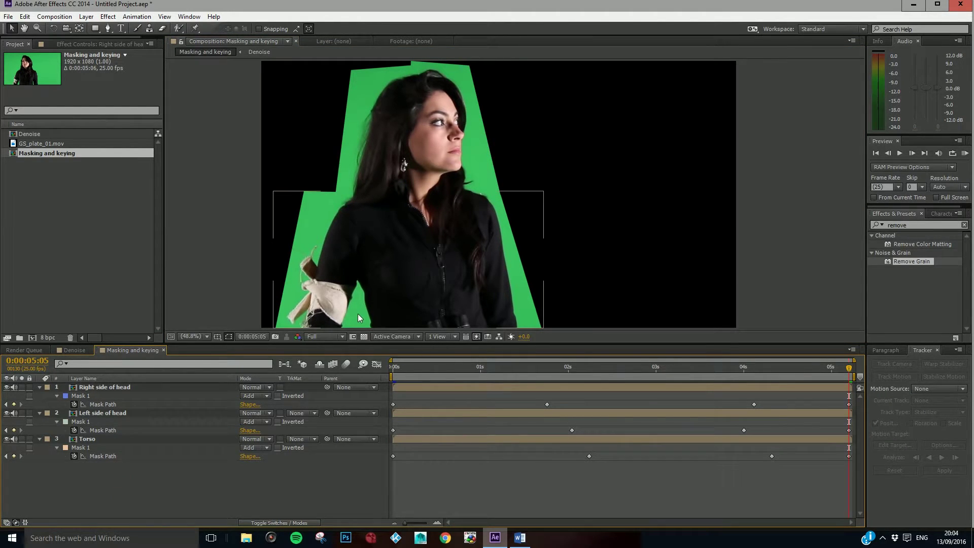
Set the preview resolution to Quarter, play a RAM preview of the masked layers and return to the first frame.
click(332, 337)
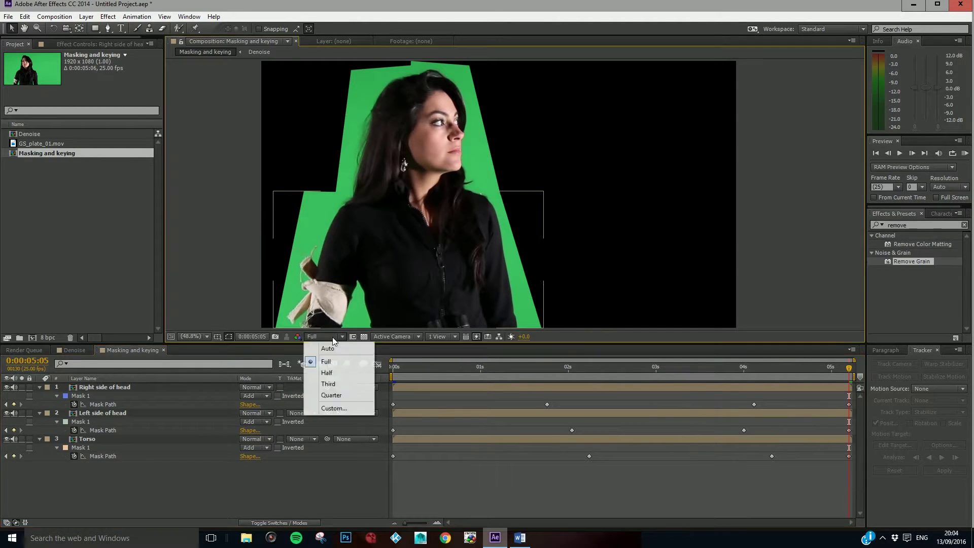
click(331, 395)
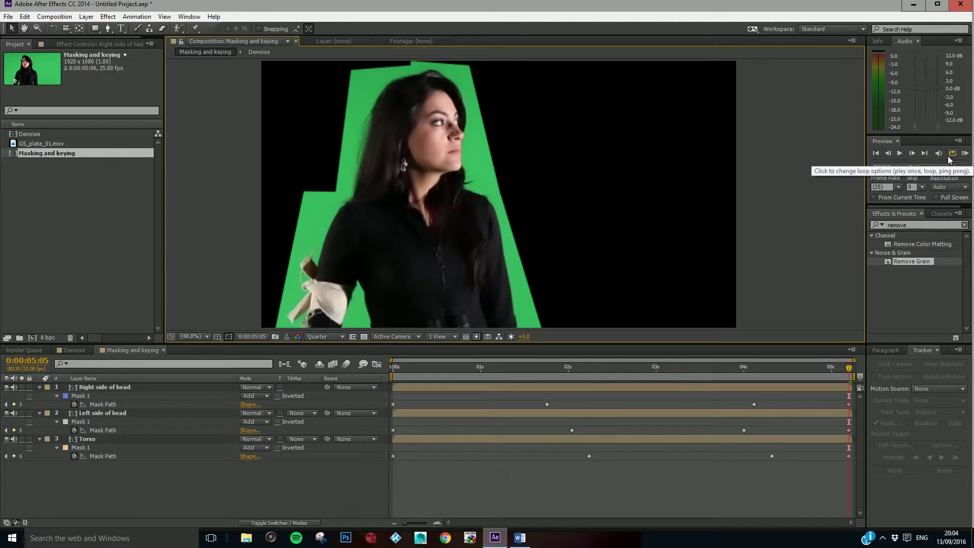
click(965, 154)
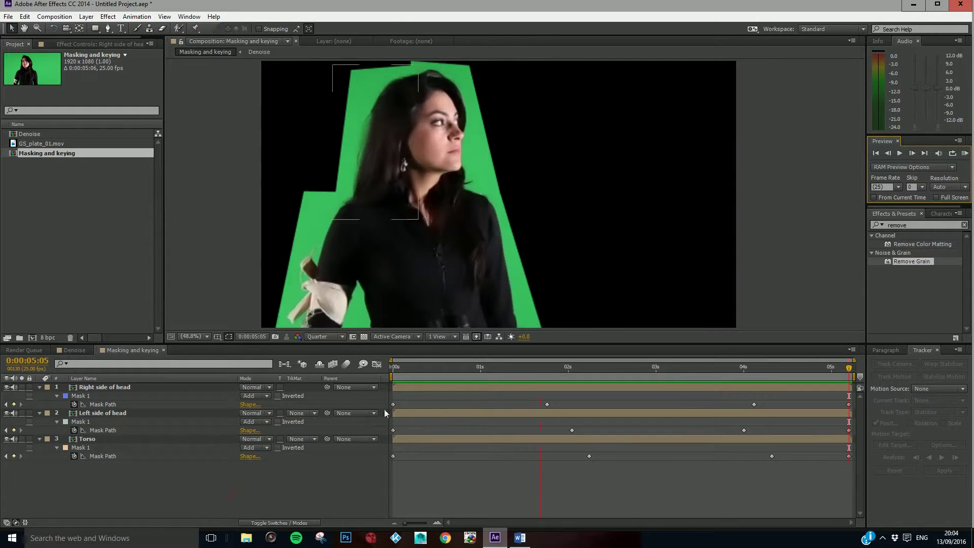
drag(405, 370, 387, 373)
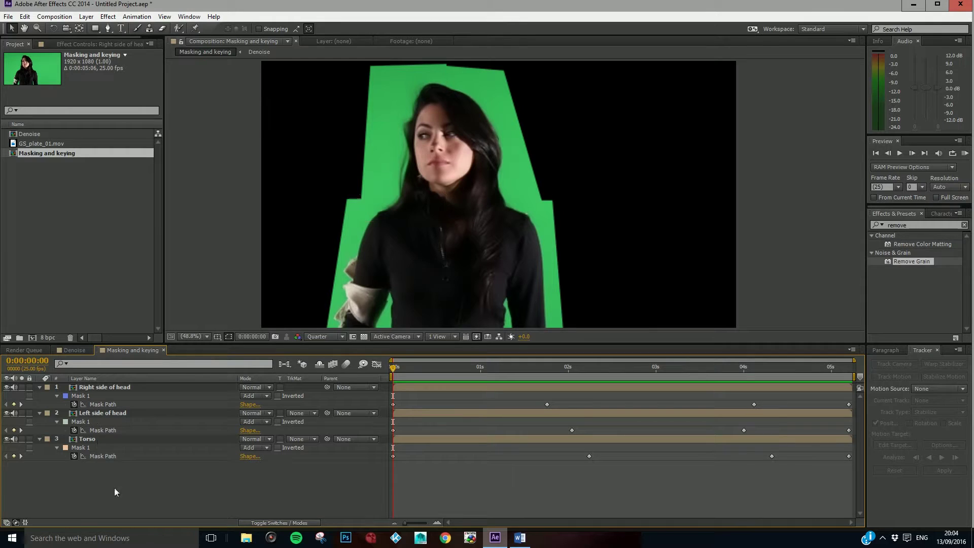
Select the Torso layer and search the effects for keylight.
click(91, 439)
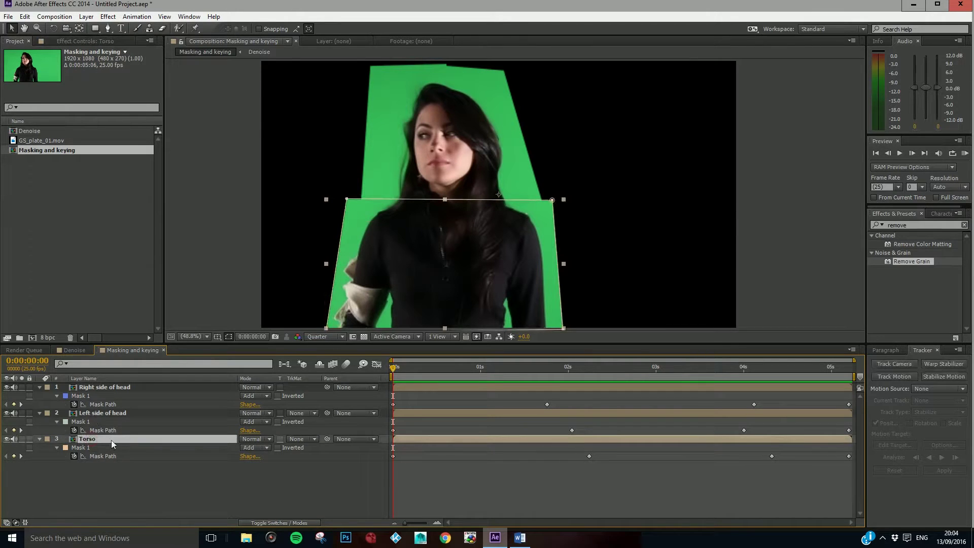
click(925, 223)
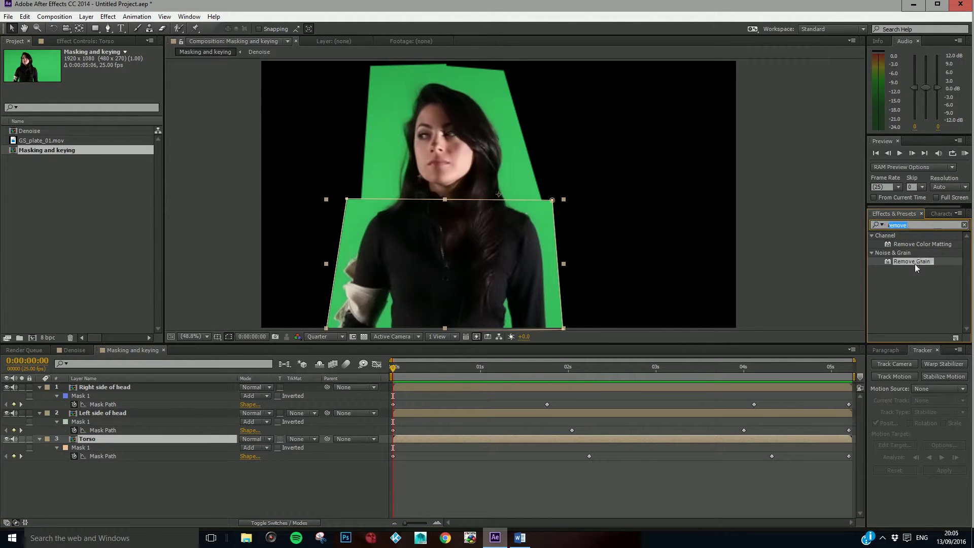
text(keyl)
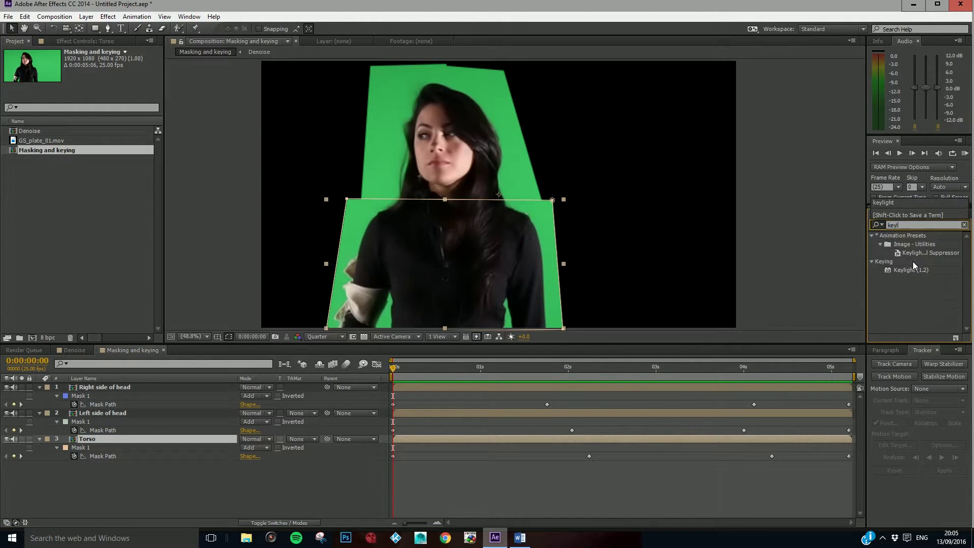
text(ight)
click(105, 17)
click(107, 17)
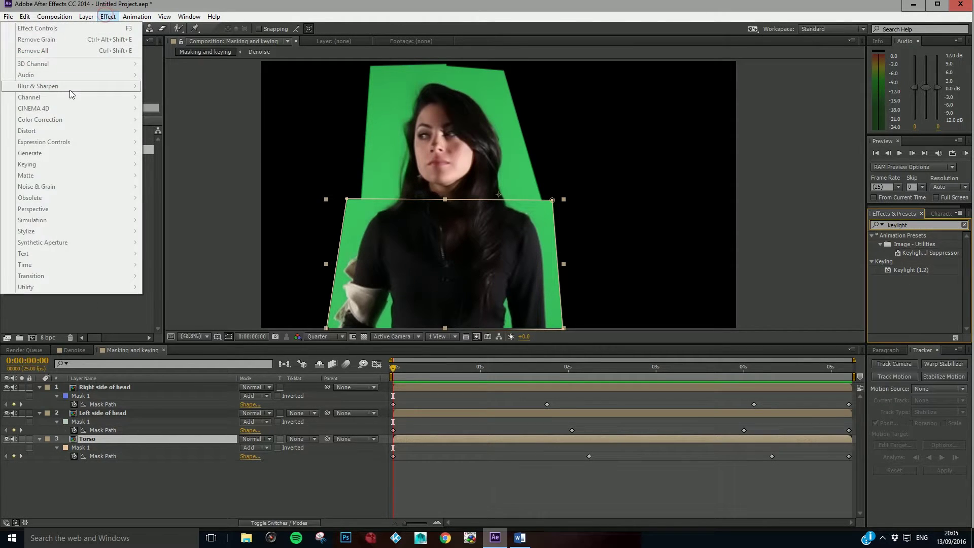
click(113, 492)
click(86, 437)
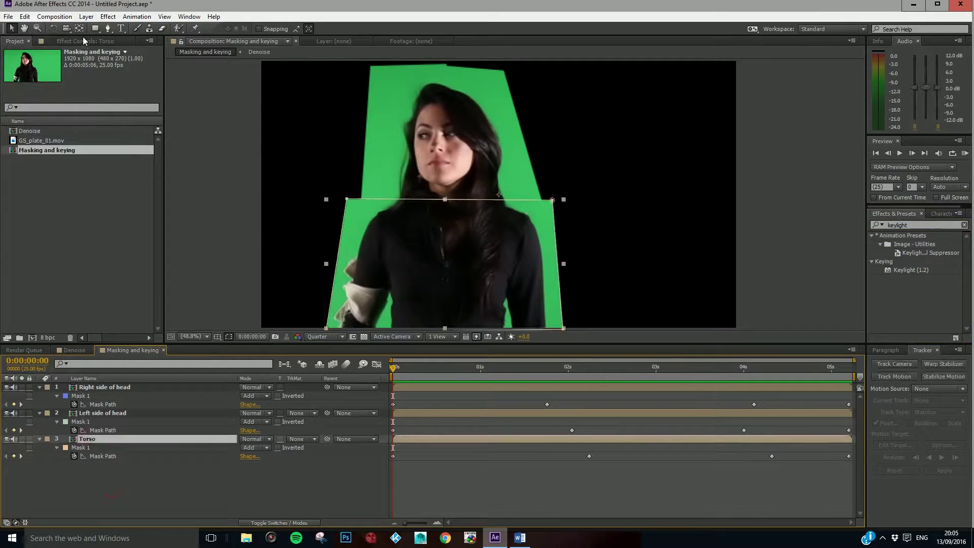
click(105, 17)
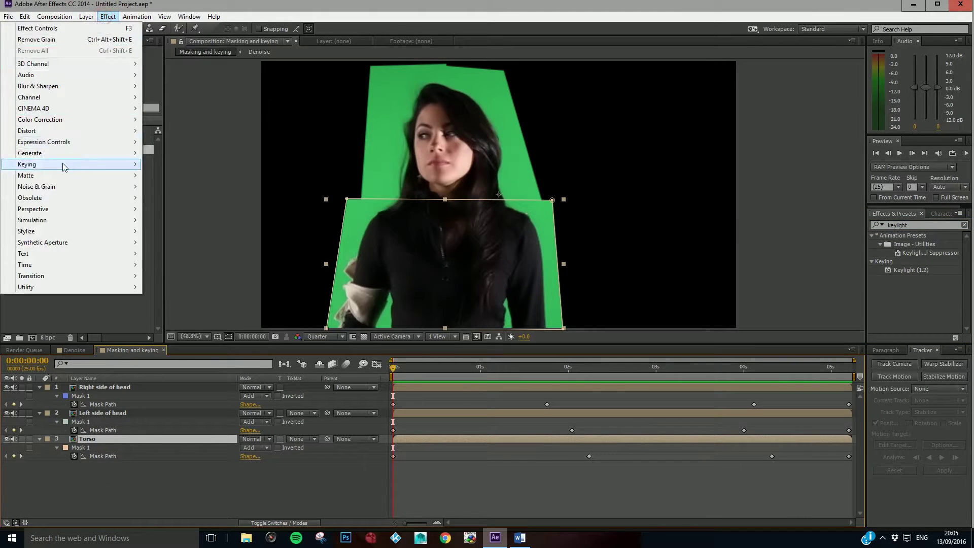
mouse_move(62, 163)
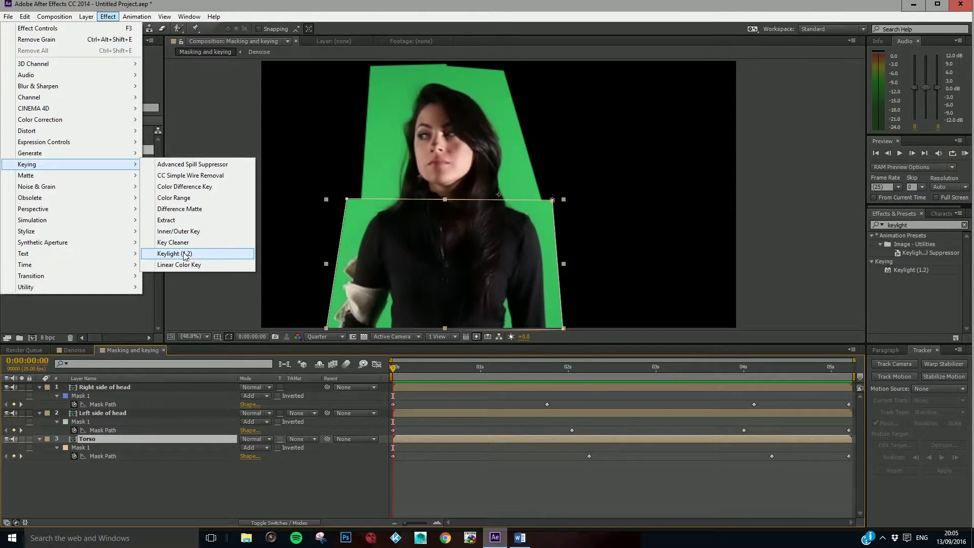
click(175, 254)
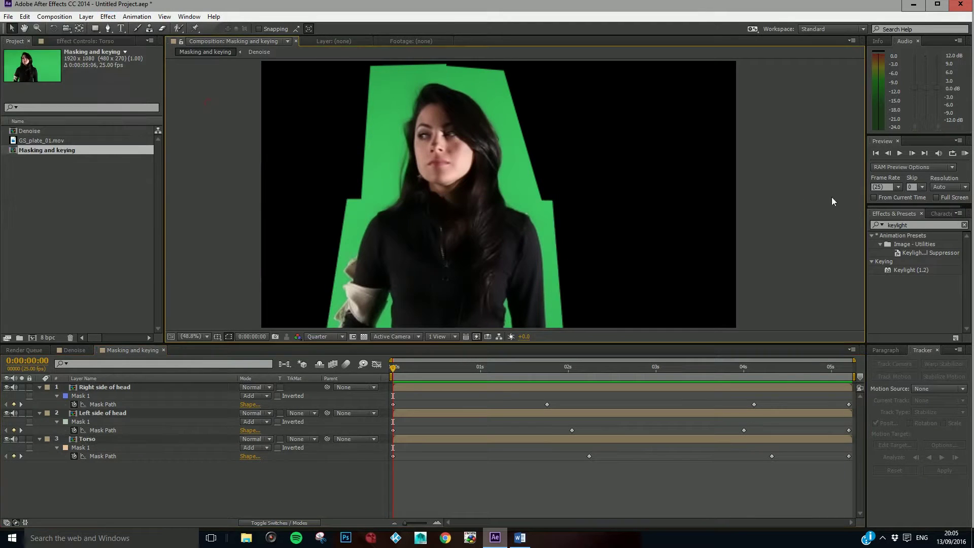
Apply the Keylight (1.2) effect to the Torso layer.
click(912, 271)
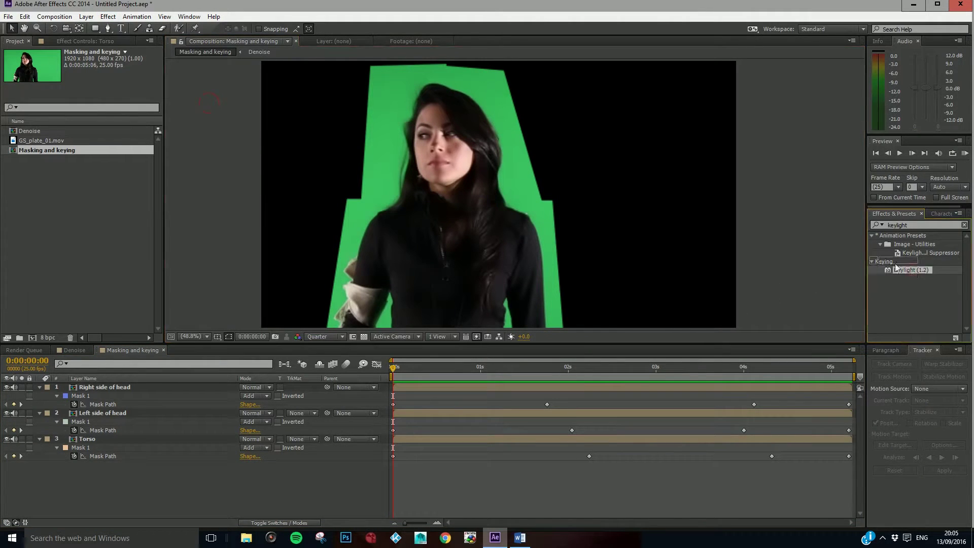
mouse_move(916, 274)
mouse_down()
mouse_move(916, 239)
mouse_move(917, 271)
mouse_up()
drag(613, 370, 434, 439)
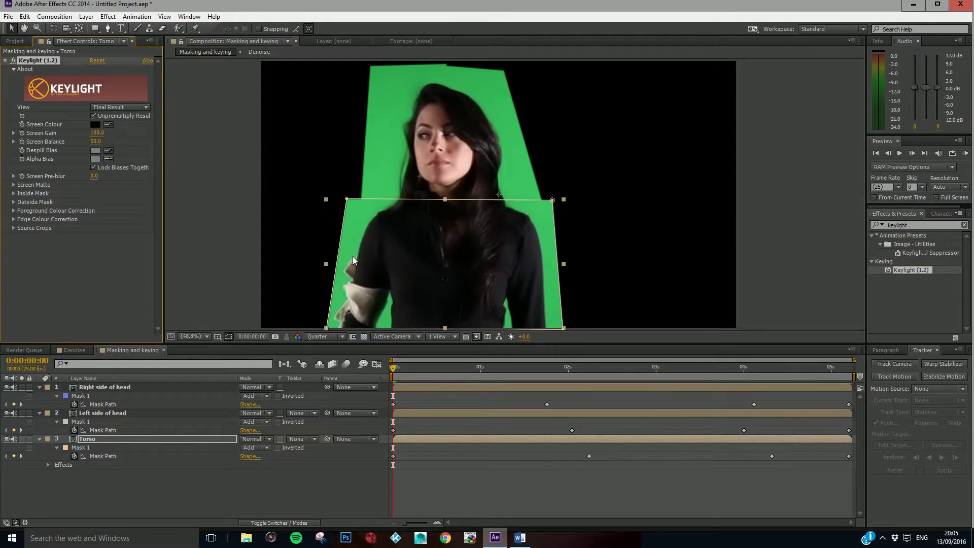
Set the preview resolution to Full and sample the green beside the torso's upper arm as Keylight's Screen Colour.
scroll(351, 257, up, 3)
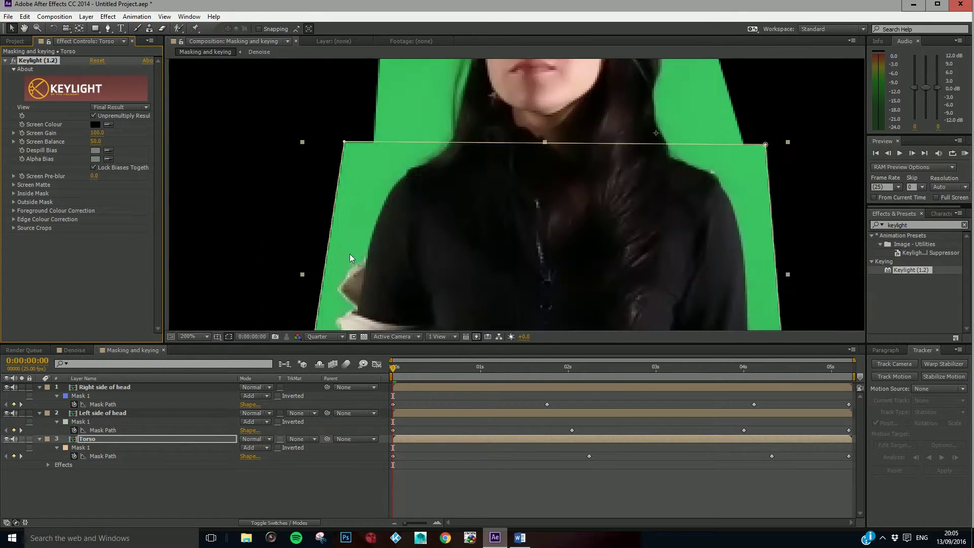
scroll(349, 254, up, 2)
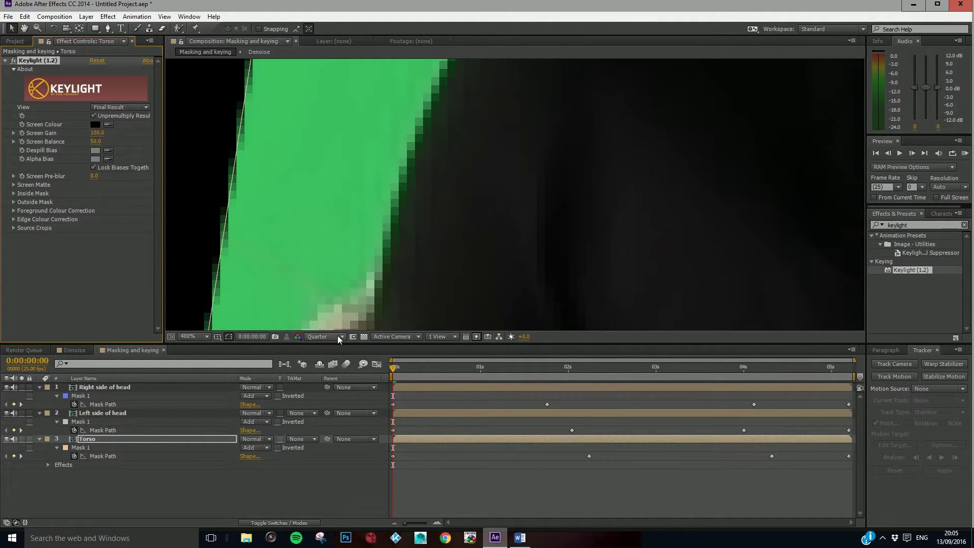
click(336, 336)
click(335, 362)
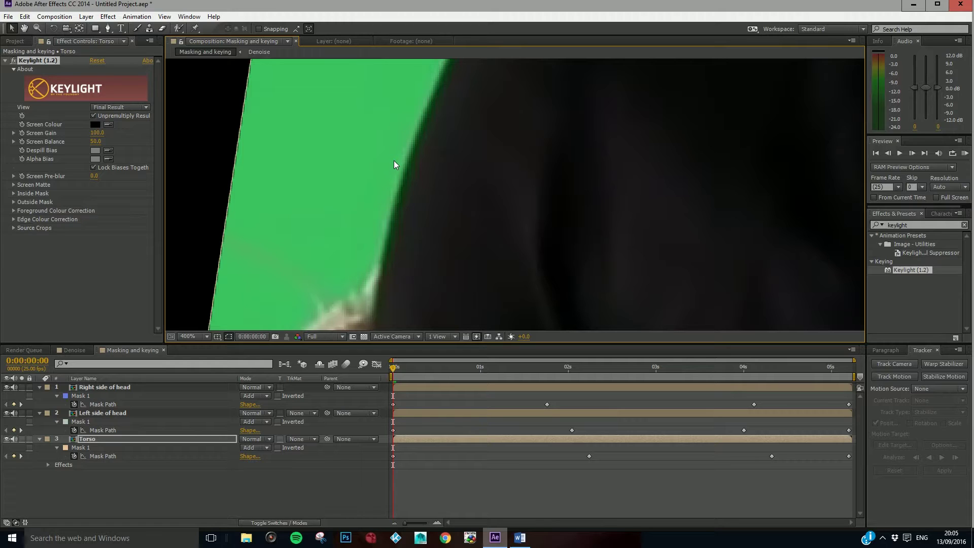
click(108, 125)
click(391, 191)
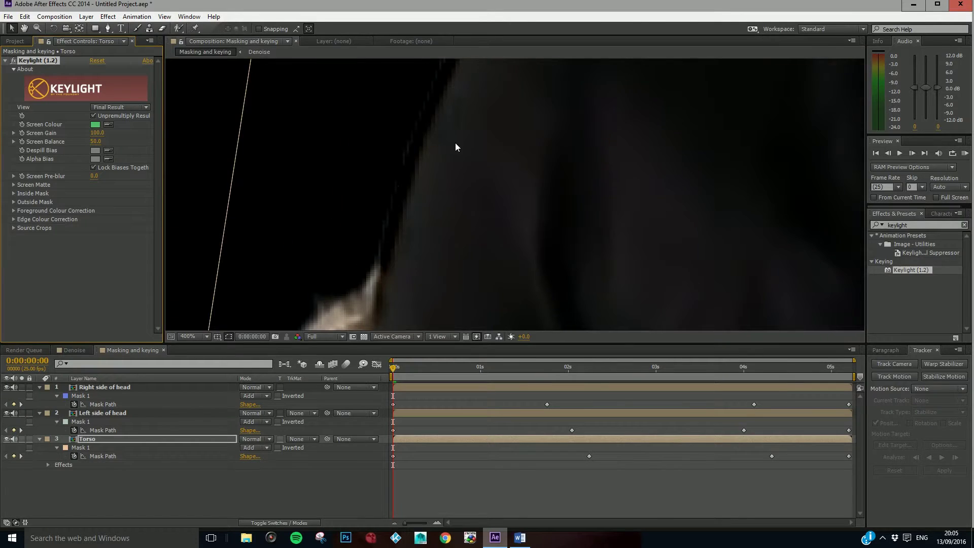
Examine the keyed edges of the torso, around the jacket and upper arm, at several magnifications.
scroll(455, 142, down, 5)
scroll(464, 142, up, 2)
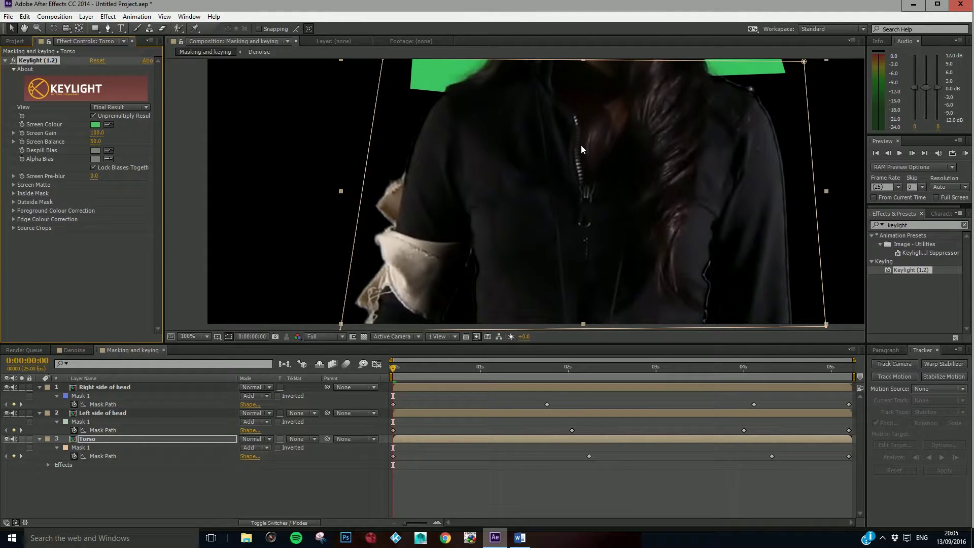
scroll(658, 162, up, 2)
scroll(487, 169, down, 2)
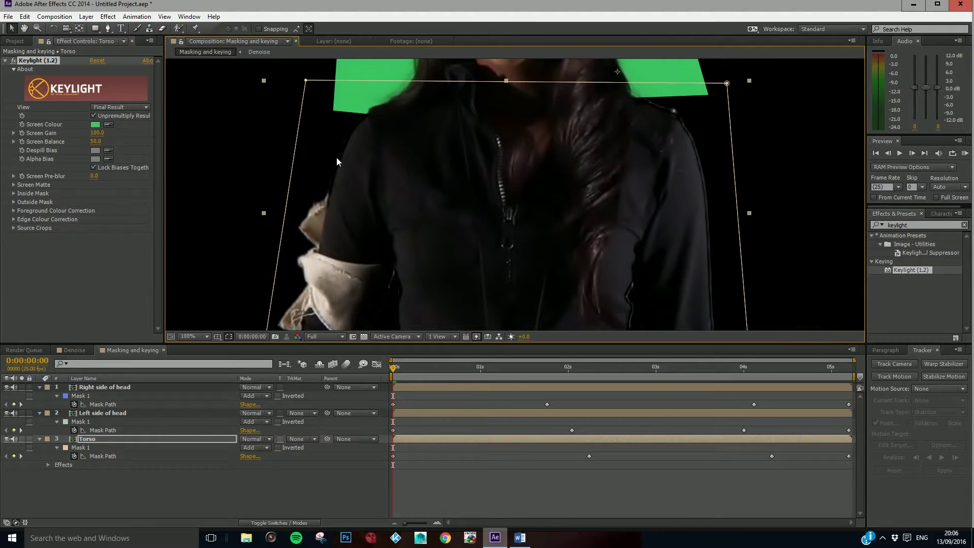
scroll(336, 159, up, 4)
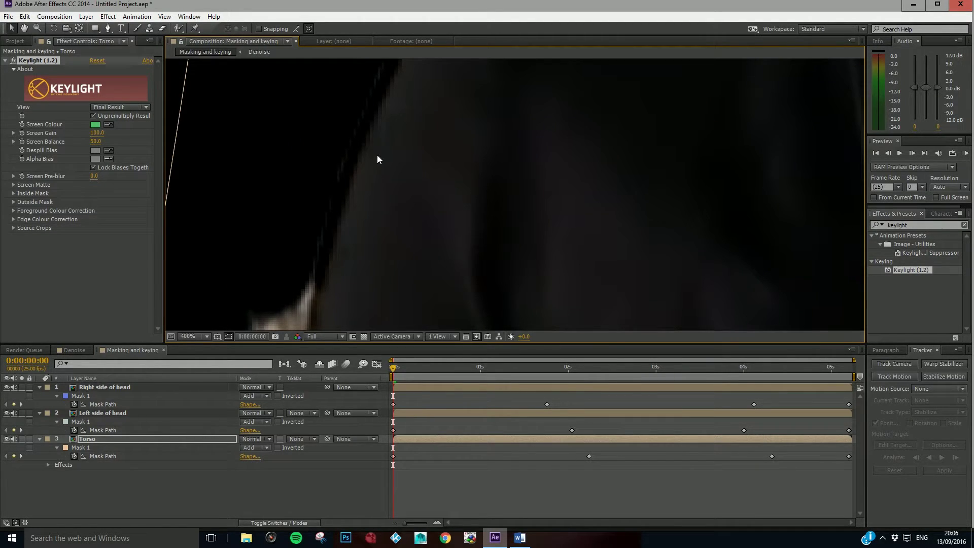
scroll(441, 163, down, 5)
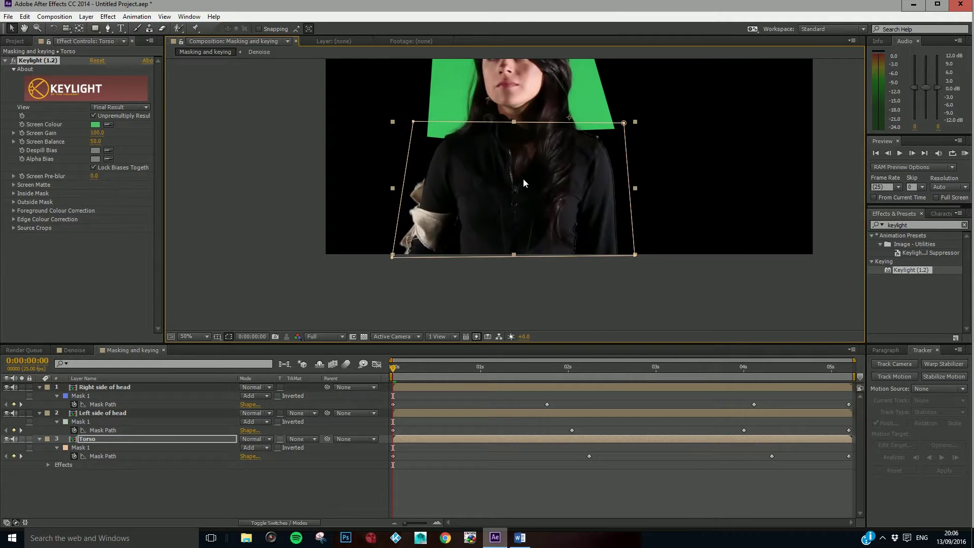
scroll(523, 178, up, 1)
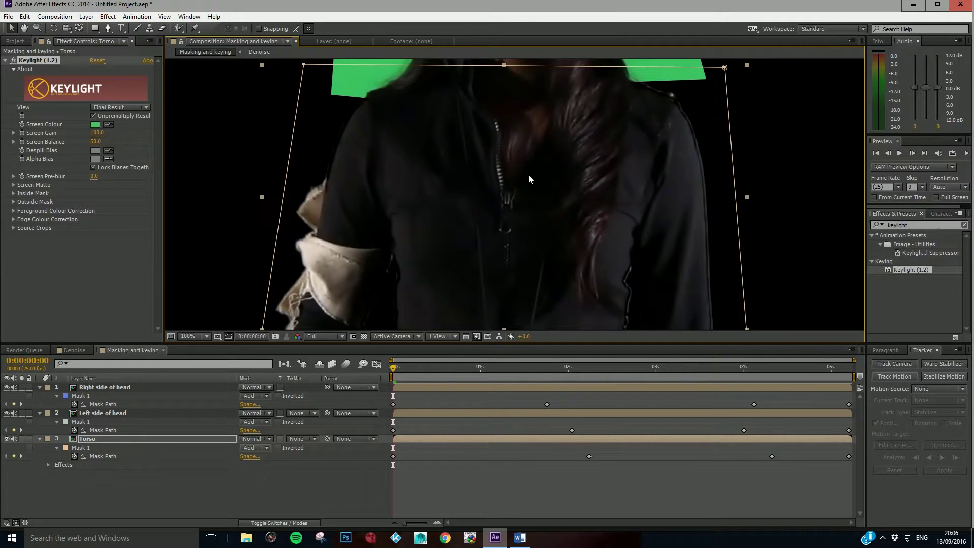
Set Keylight's View to Screen Matte and examine the matte around the ragged sleeve and arm gap.
click(111, 106)
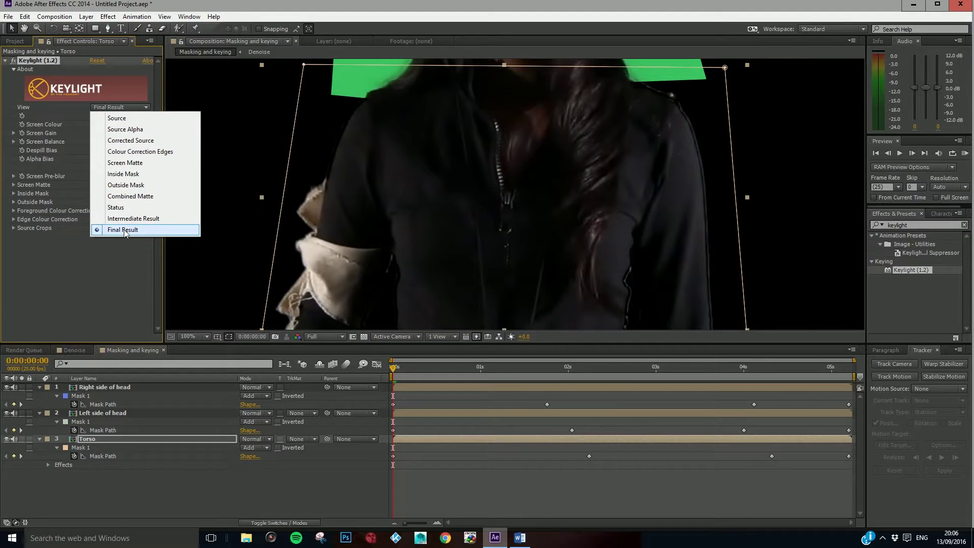
click(126, 164)
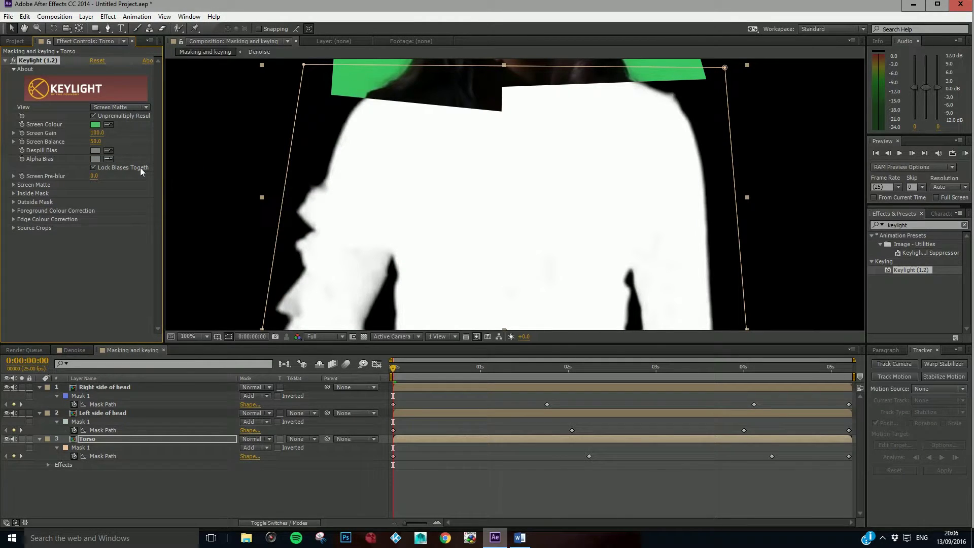
key(space)
drag(222, 211, 217, 137)
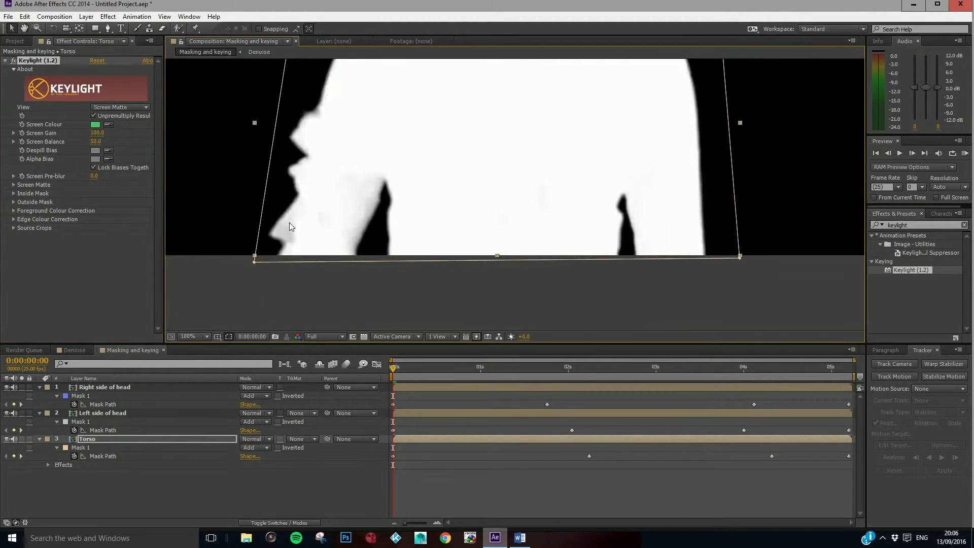
scroll(287, 230, up, 4)
key(space)
drag(276, 244, 720, 171)
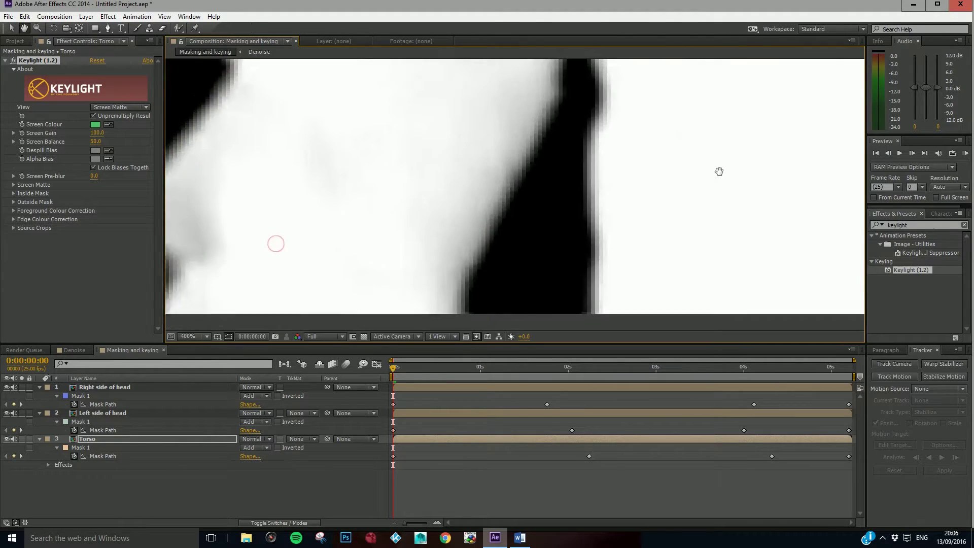
drag(413, 201, 611, 195)
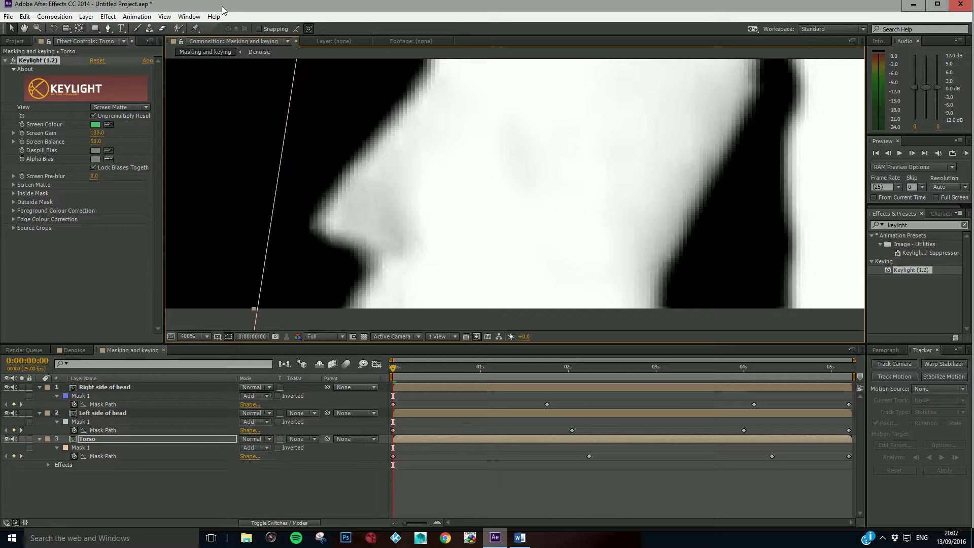
Set Keylight's View to Final Result and inspect the edges around the sleeve and arm gap.
click(121, 107)
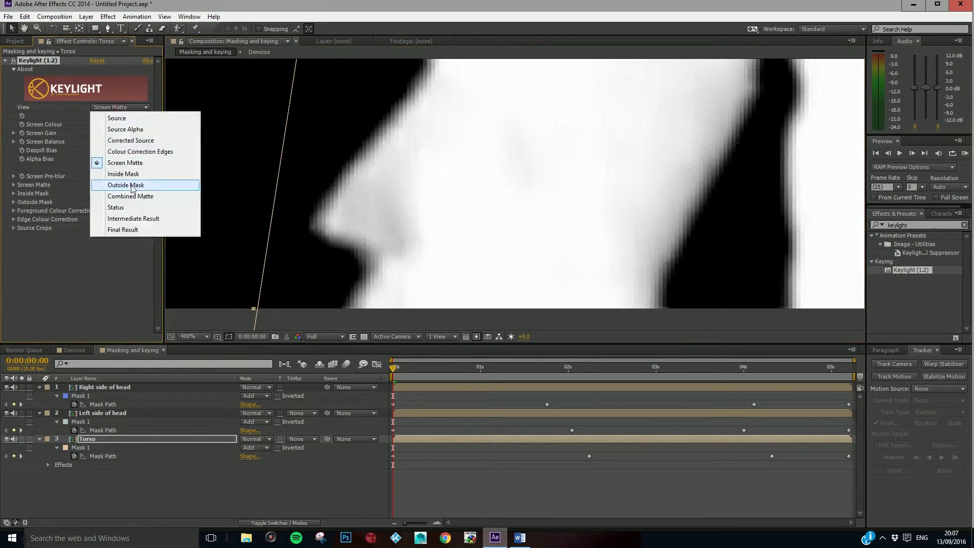
click(122, 230)
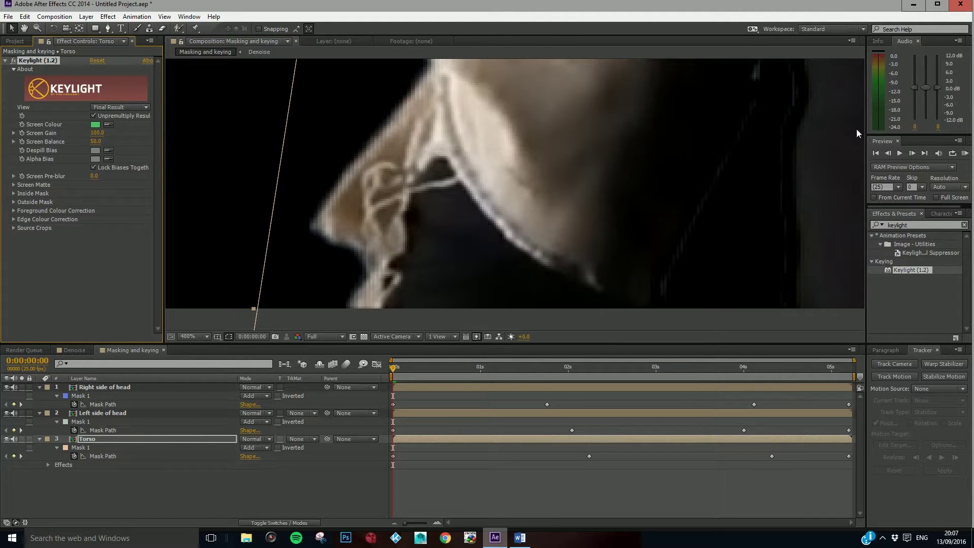
drag(756, 201, 618, 217)
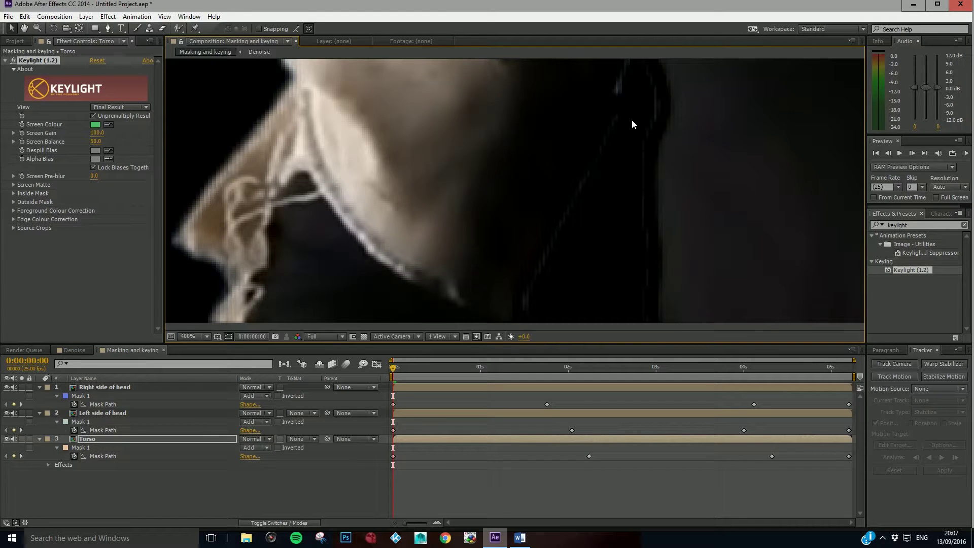
Return Keylight to the Screen Matte view and turn the effect off and on to compare the sleeve with the source.
click(115, 106)
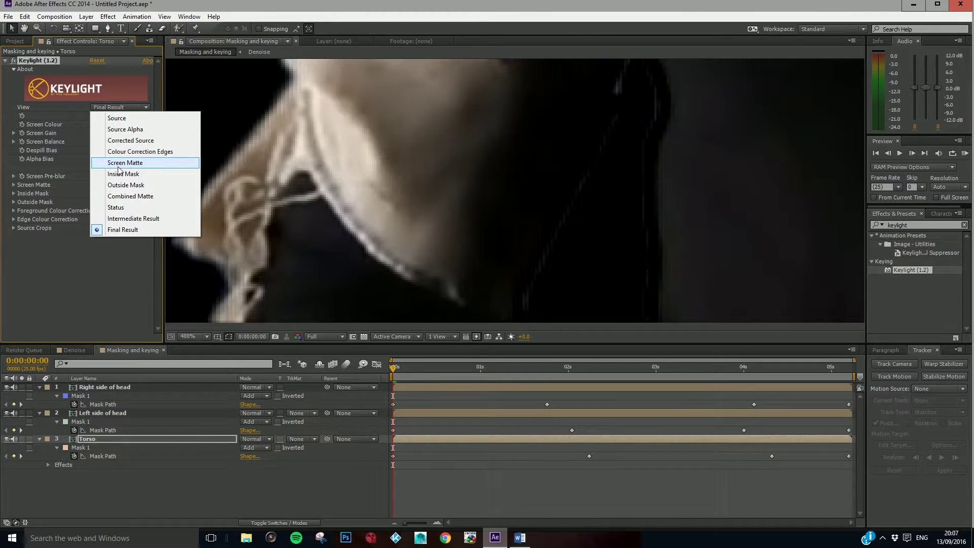
click(118, 166)
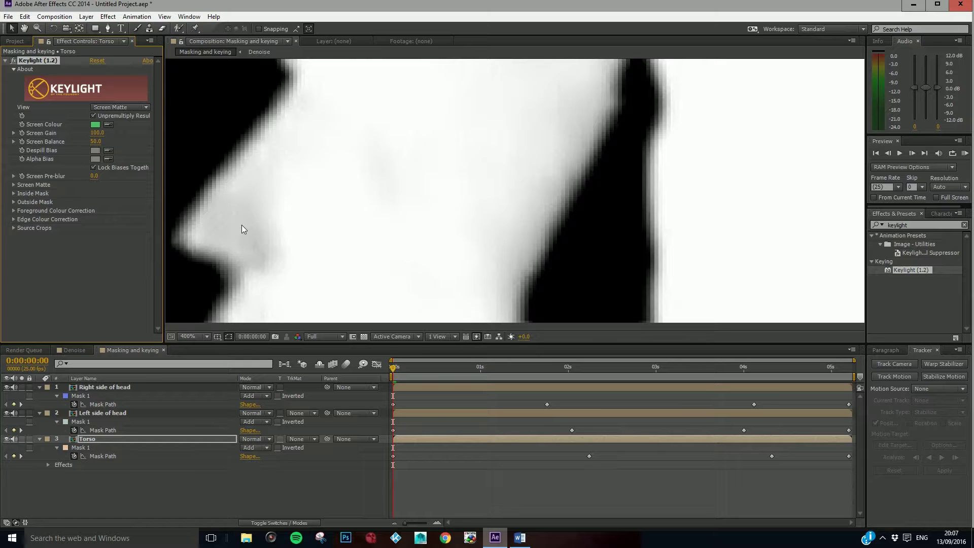
click(13, 60)
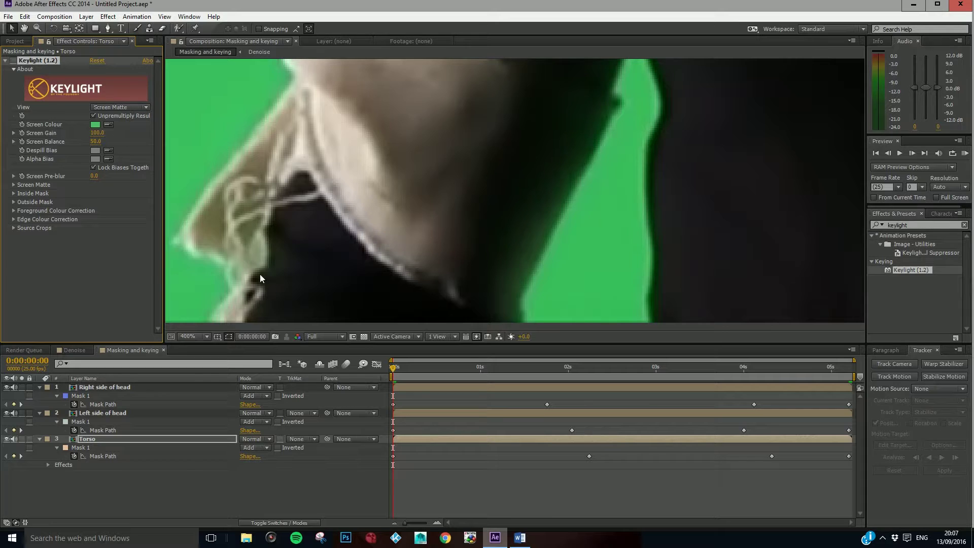
click(14, 60)
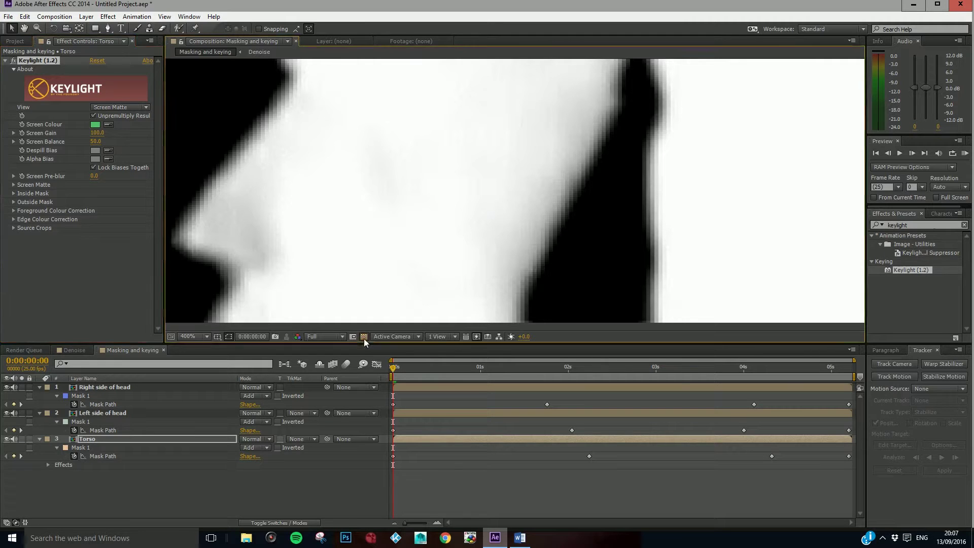
Set Keylight's View to Final Result and toggle the transparency grid to check the sleeve for semi-transparent areas.
click(130, 109)
click(126, 230)
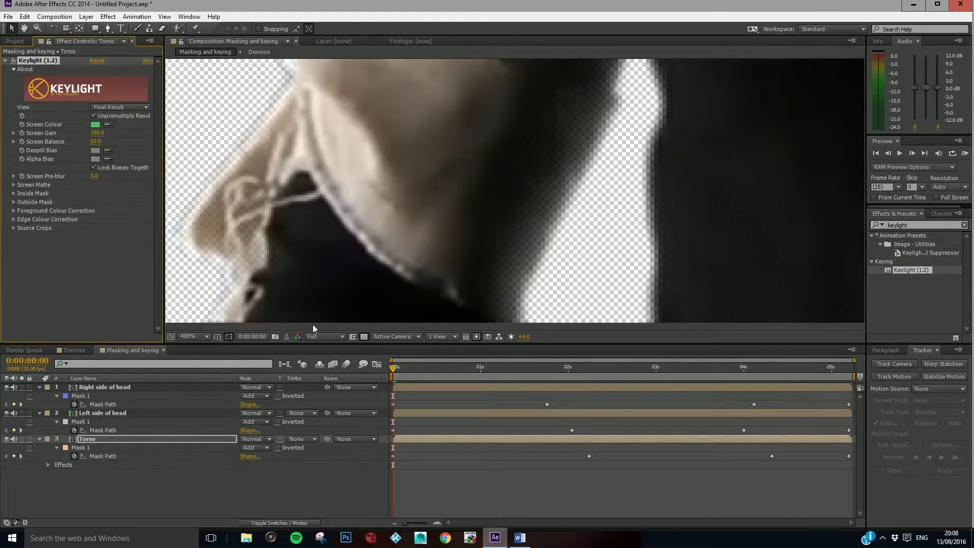
click(364, 337)
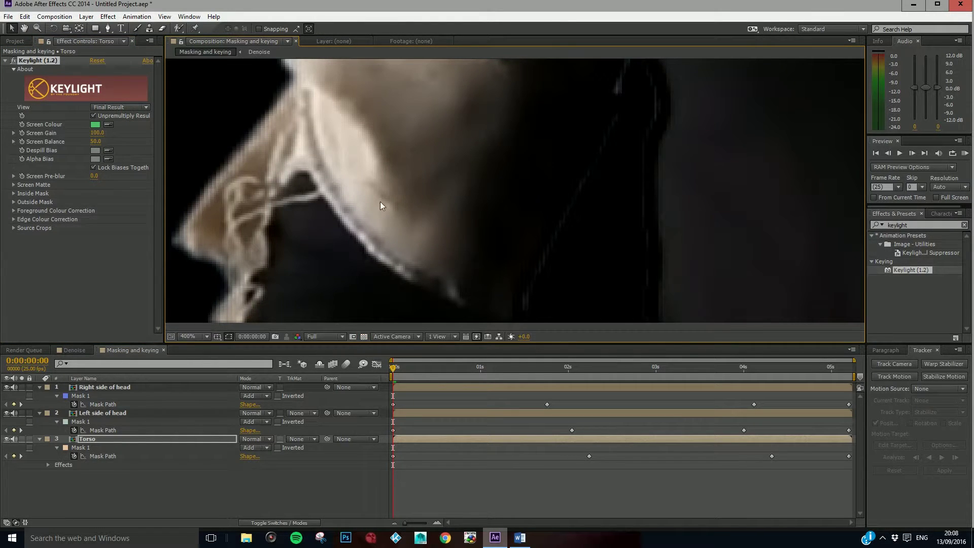
click(363, 335)
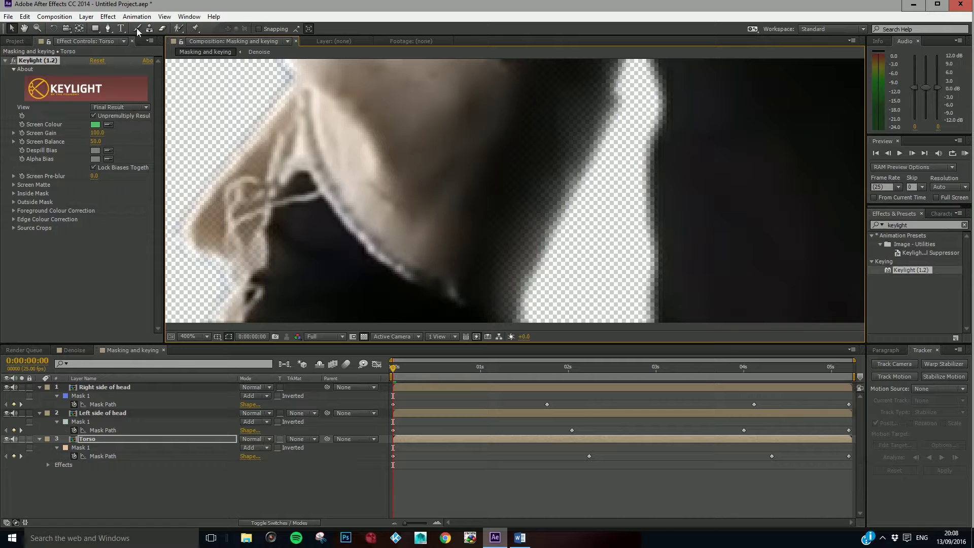
click(362, 338)
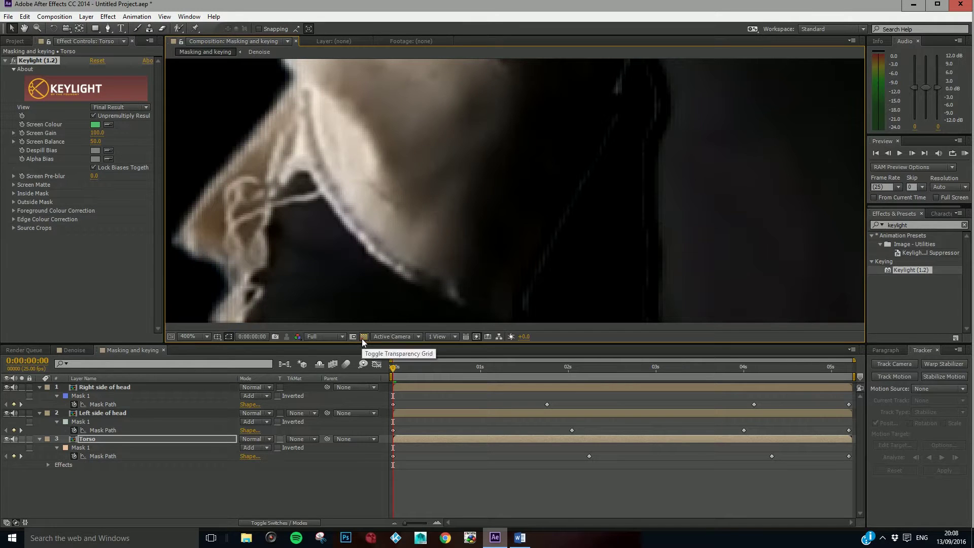
In the Screen Matte view, expand the Screen Matte settings and lower Clip White to 79.
click(121, 106)
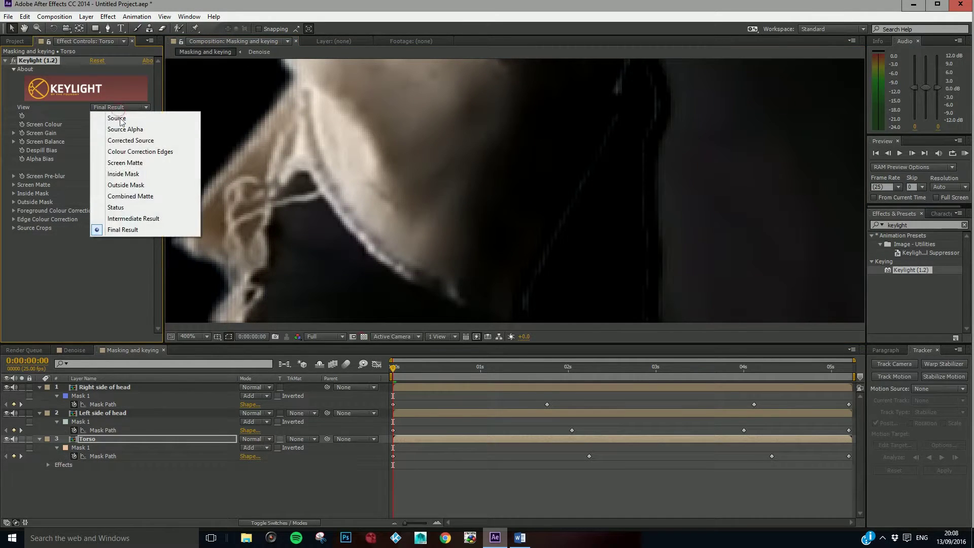
click(123, 164)
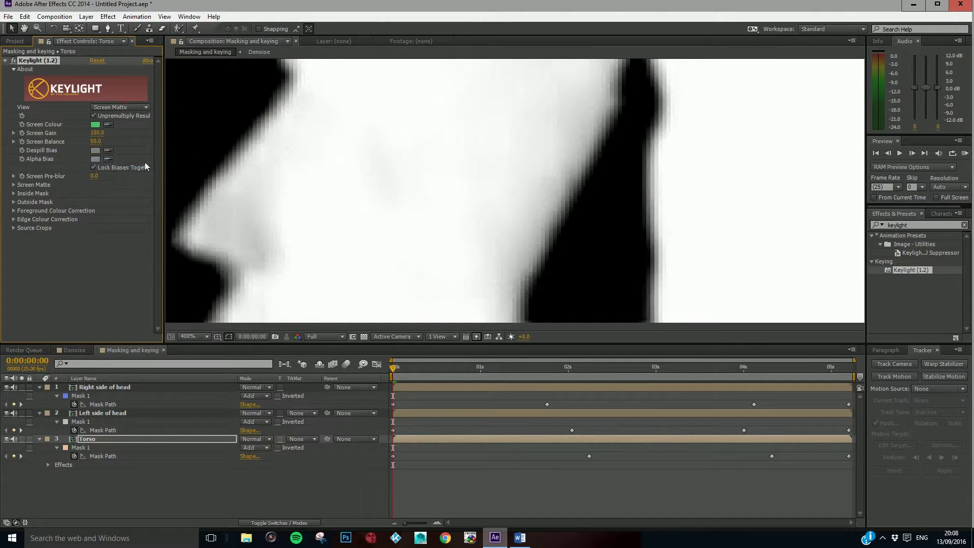
click(13, 185)
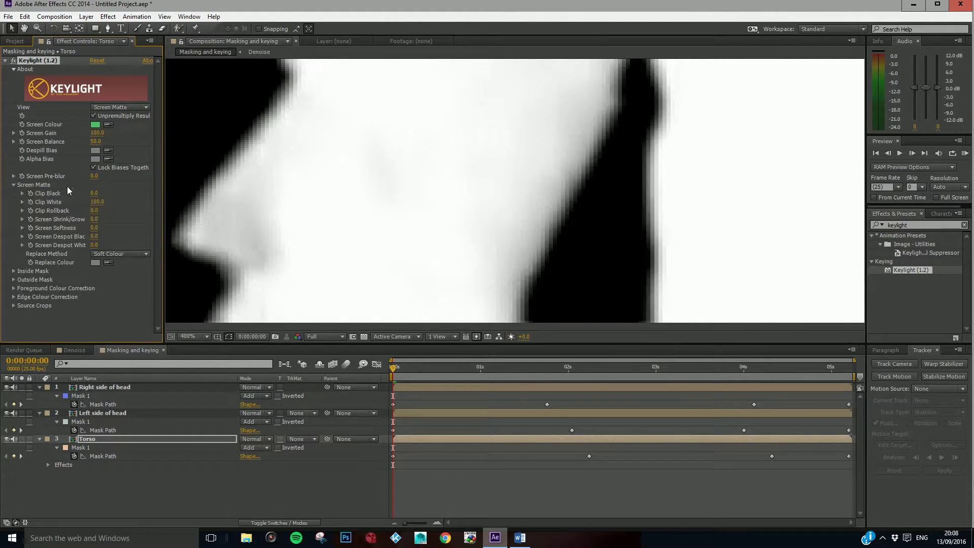
drag(96, 195, 68, 193)
drag(97, 201, 88, 202)
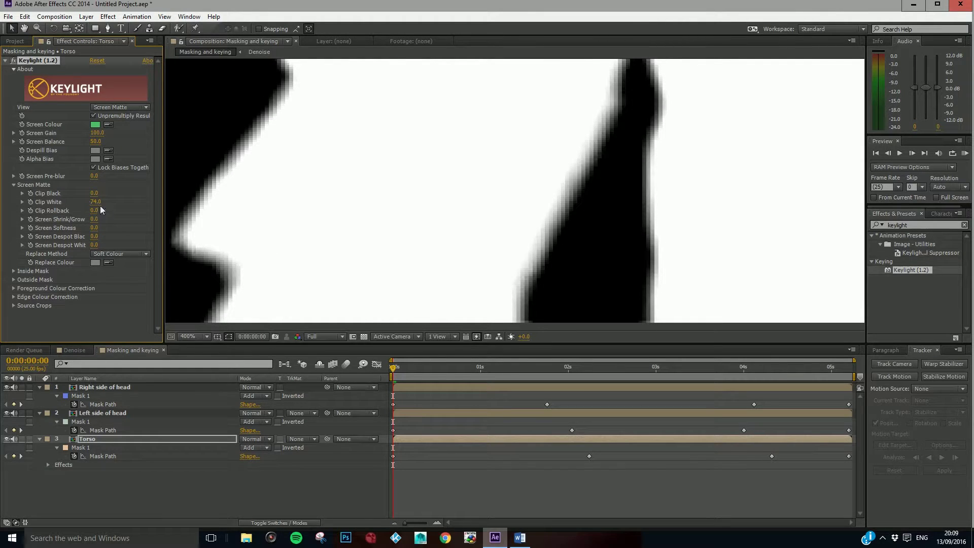
mouse_move(99, 202)
mouse_down()
mouse_move(120, 201)
mouse_move(111, 202)
mouse_up()
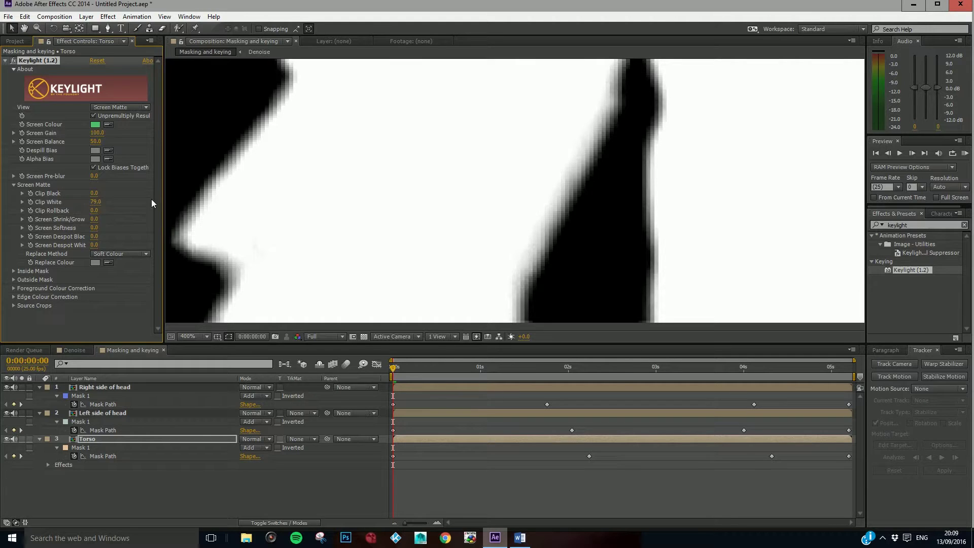
Compare the whole torso matte with Clip White at 100, and return Clip White to 79.
scroll(410, 206, down, 4)
drag(658, 137, 574, 220)
drag(99, 205, 124, 206)
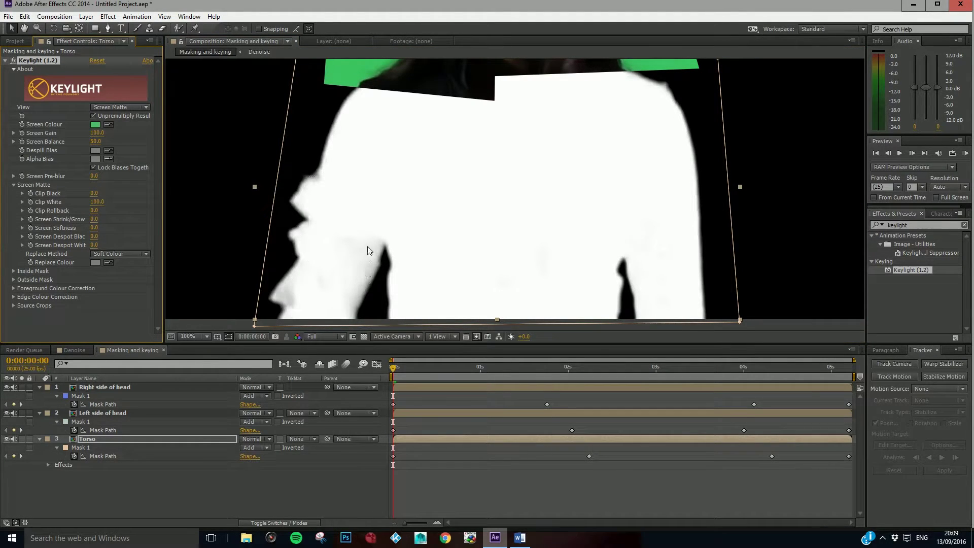
click(97, 201)
text(79)
key(Return)
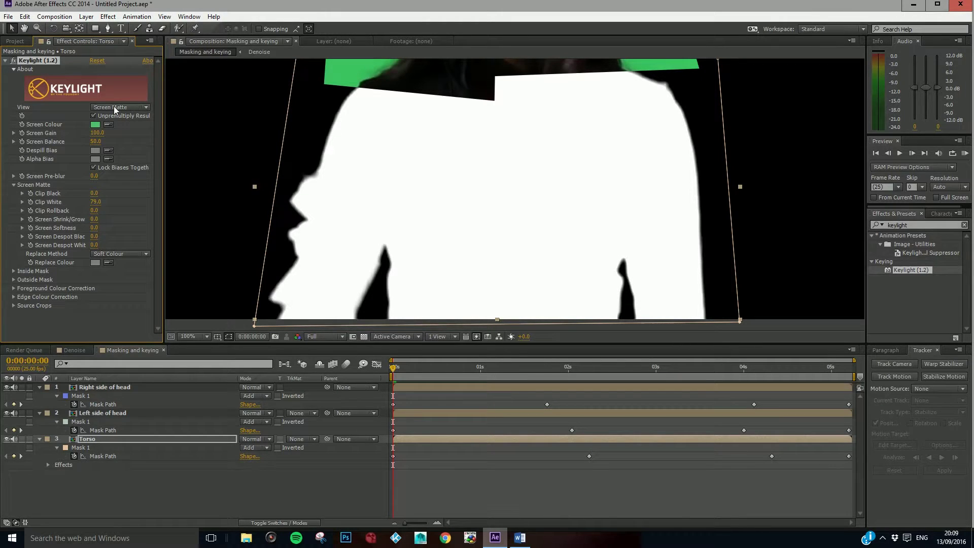
Set Keylight's View to Final Result, show the transparency grid and inspect the lower sleeve edges.
click(115, 109)
click(122, 230)
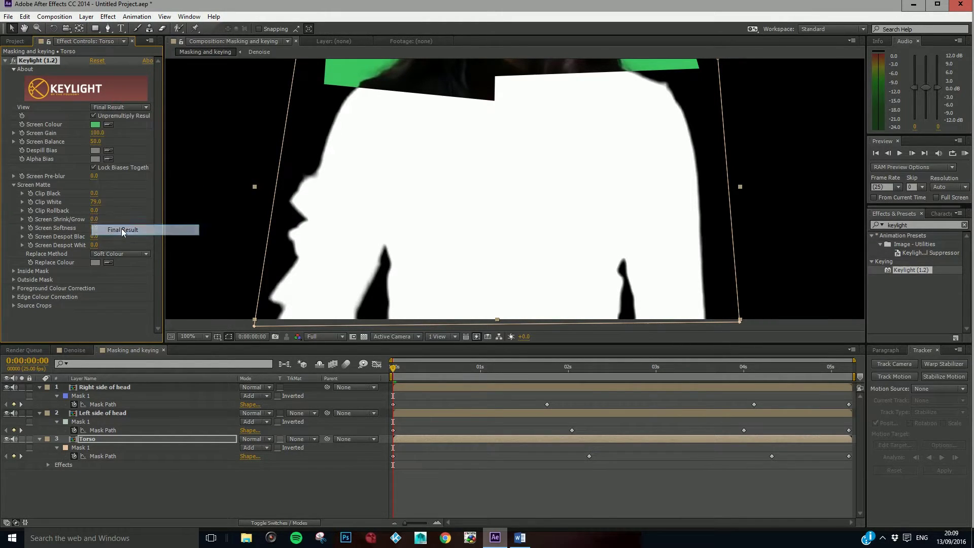
click(364, 337)
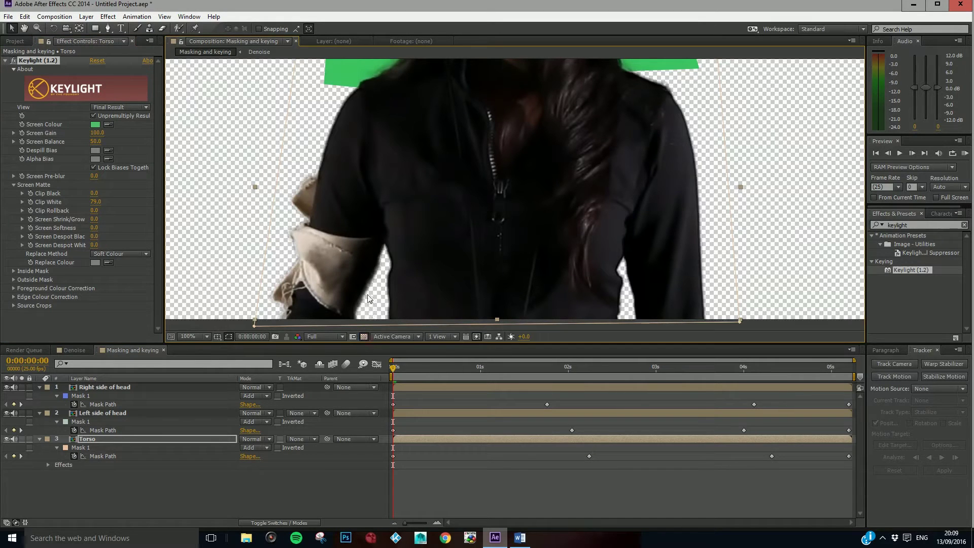
drag(325, 283, 403, 231)
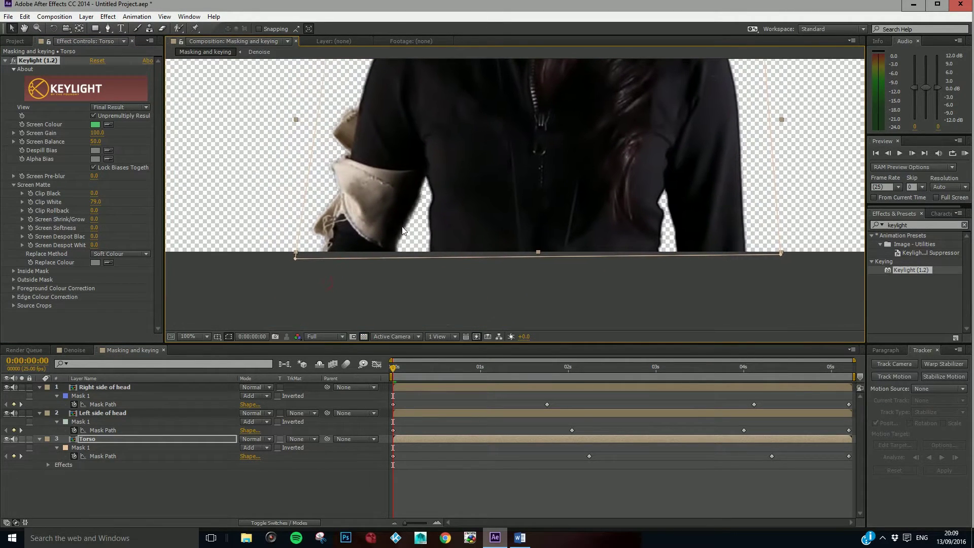
Try a Clip White of 45 on the torso's sleeve edges, and undo the change.
scroll(403, 231, up, 4)
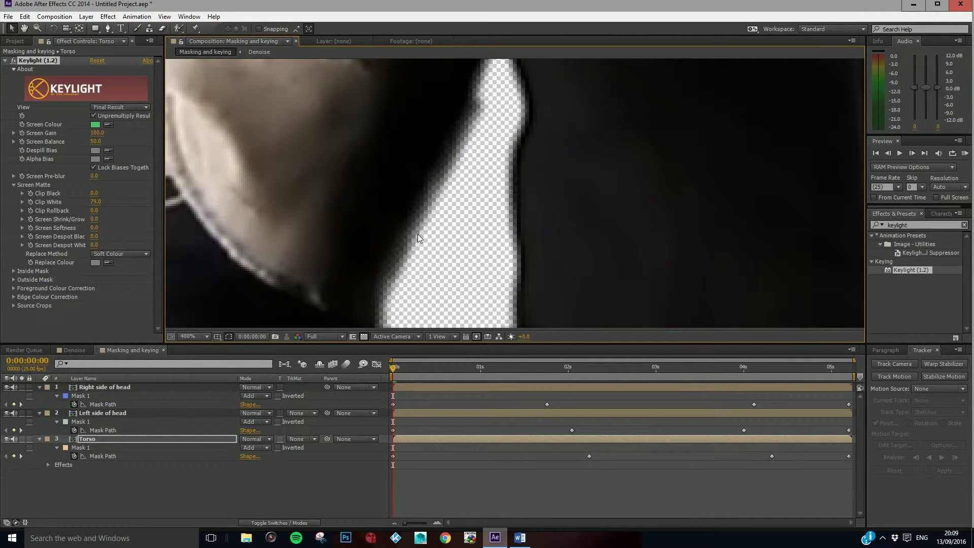
drag(95, 202, 85, 202)
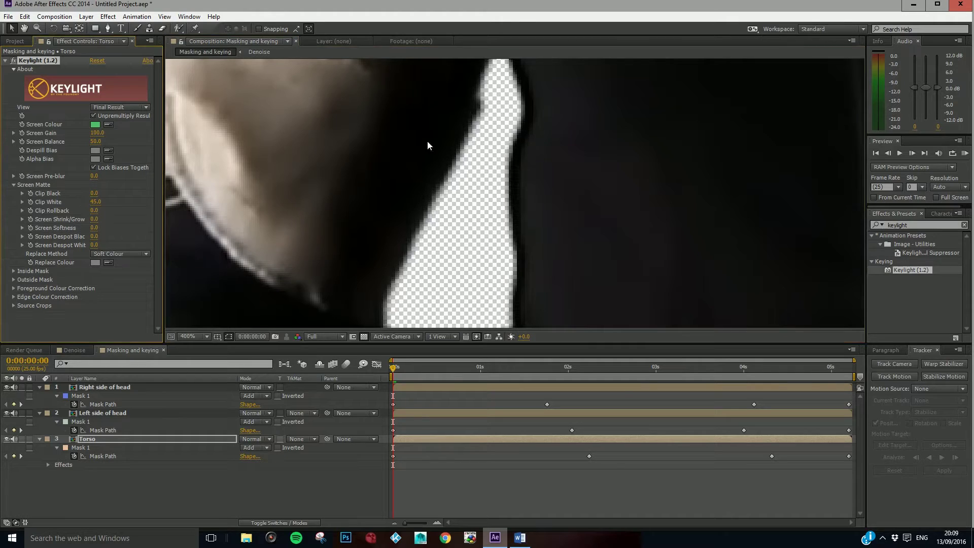
scroll(427, 141, down, 4)
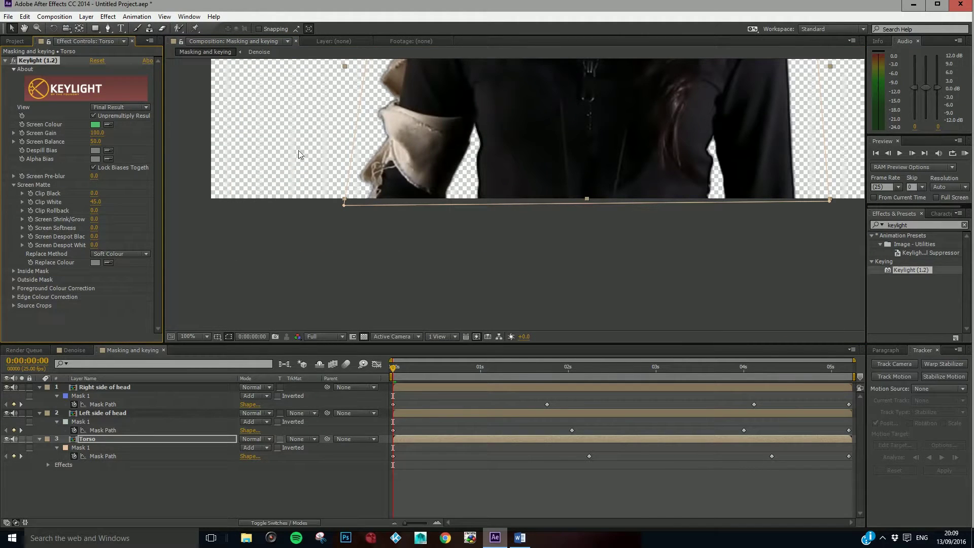
key(ctrl+z)
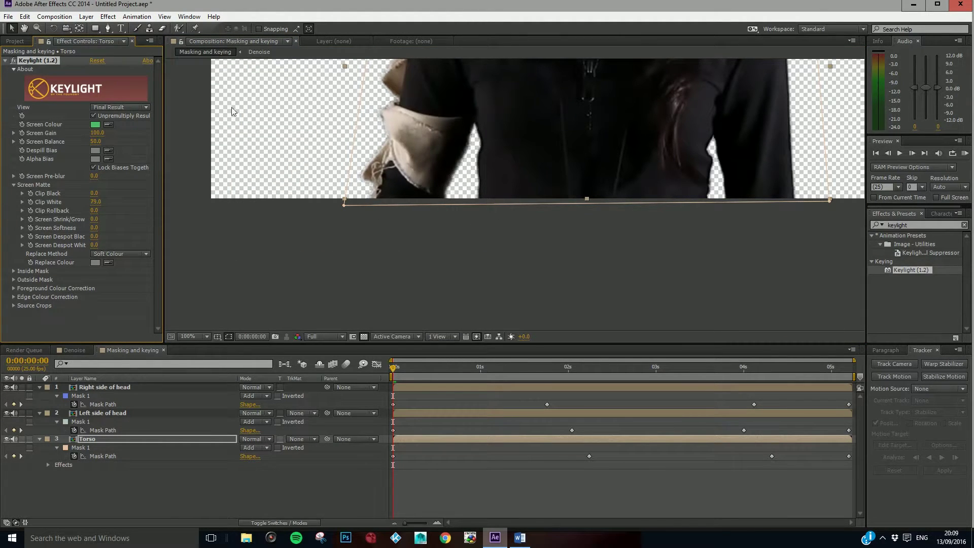
Hide the transparency grid and set the torso's Screen Shrink/Grow to -1.
click(364, 337)
key(h)
drag(488, 99, 351, 220)
key(v)
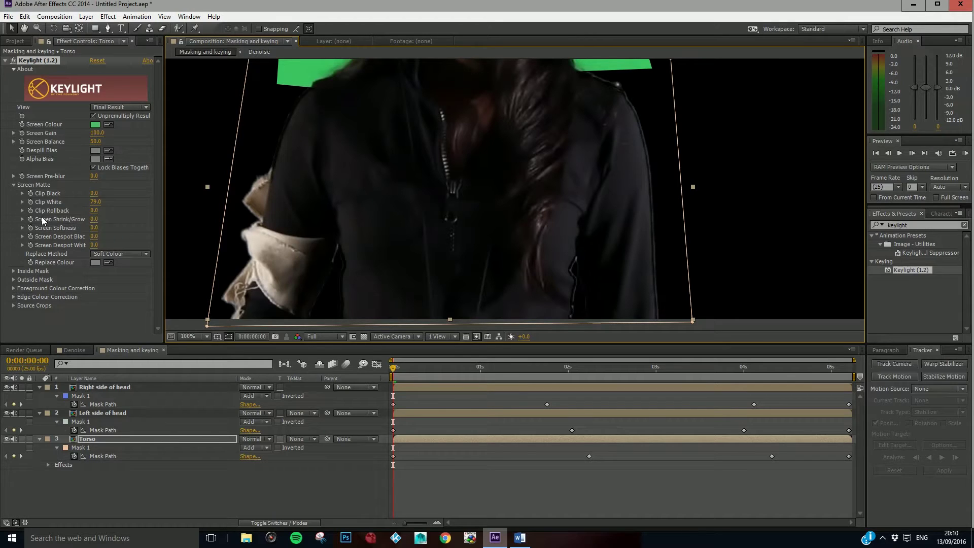
click(95, 220)
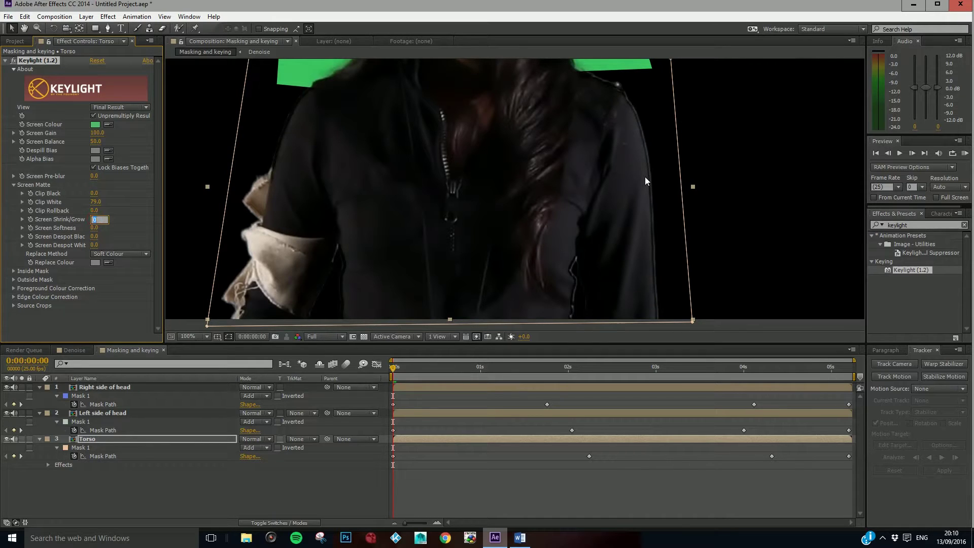
key(Return)
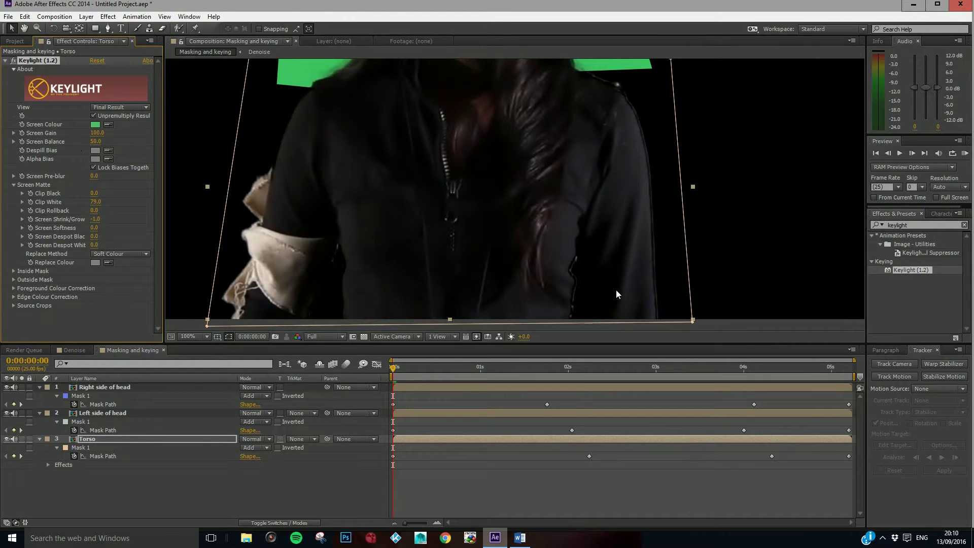
Shrink the torso matte further, setting Screen Shrink/Grow to -2 and finally to -2.2.
click(96, 219)
text(-2)
key(Return)
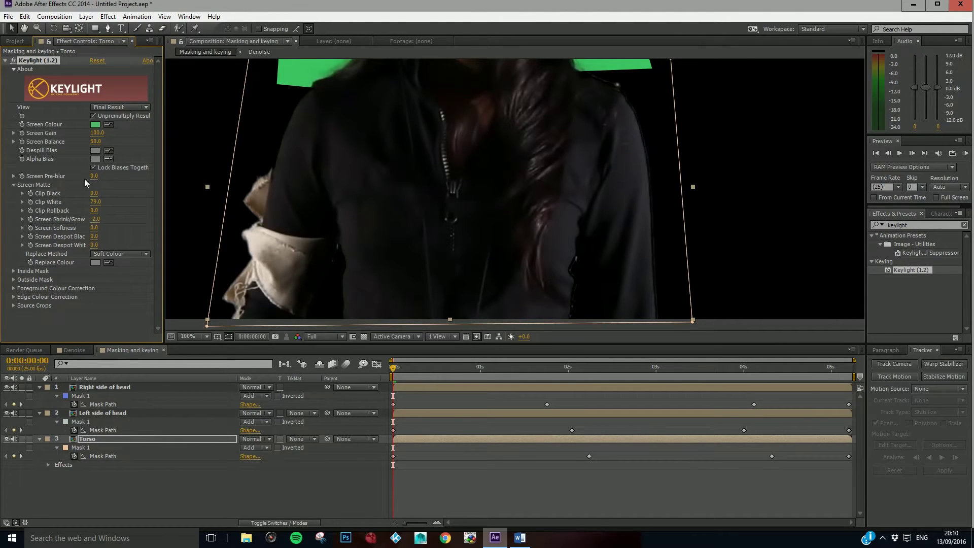
click(97, 220)
text(-2.2)
key(Return)
Compare the torso edges with Screen Shrink/Grow at 0, and return the value to -2.2.
click(97, 221)
text(0)
click(138, 232)
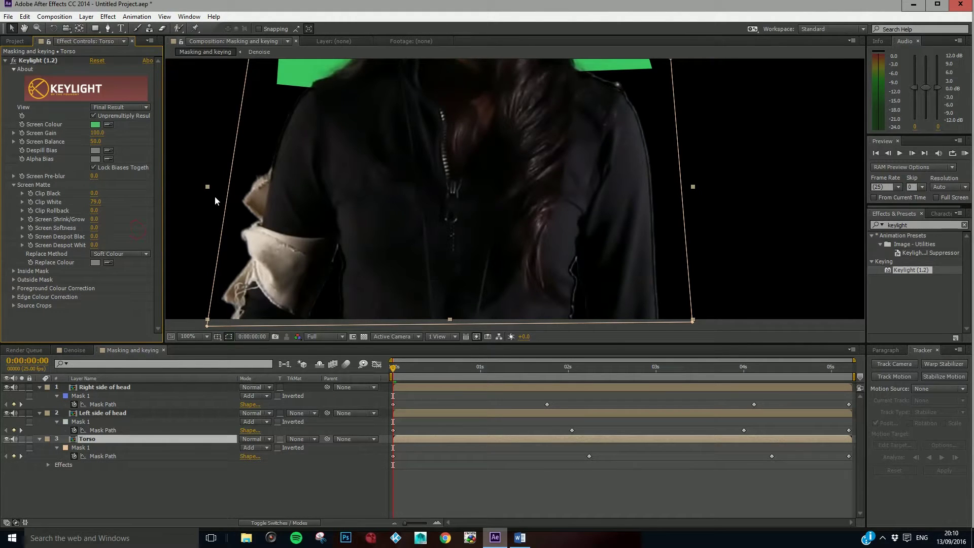
click(95, 220)
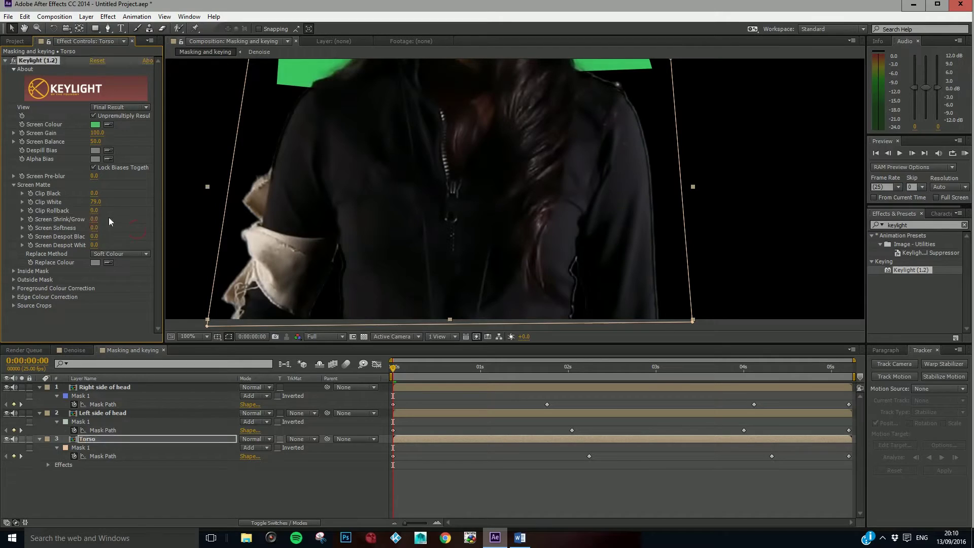
click(94, 220)
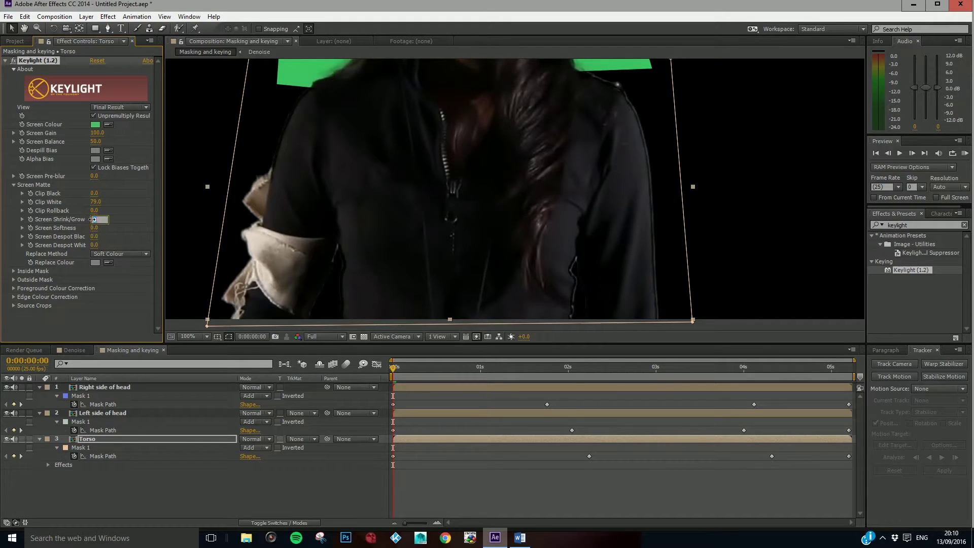
click(136, 218)
click(94, 219)
click(126, 224)
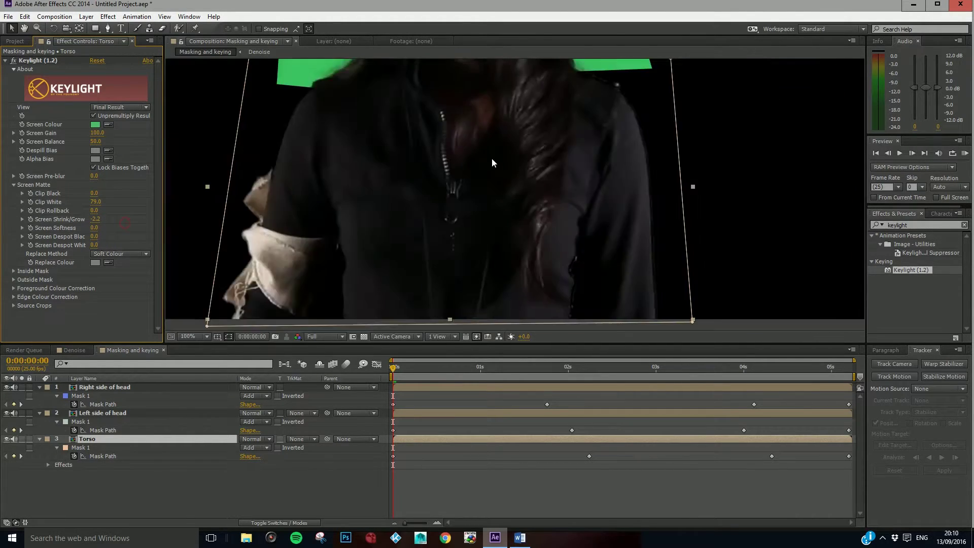
Apply the Keylight (1.2) effect to the Left side of head layer, undoing any application to a wrong layer.
scroll(492, 158, down, 2)
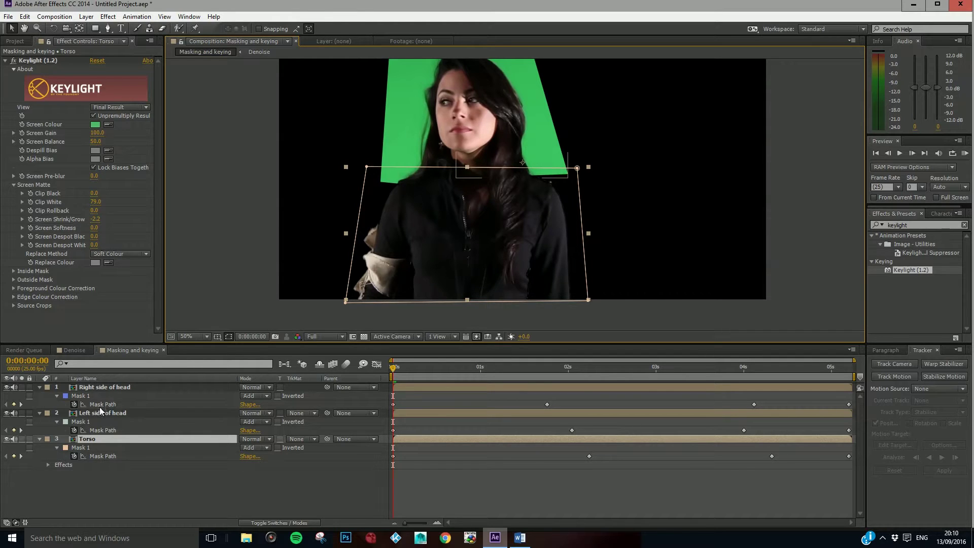
click(423, 144)
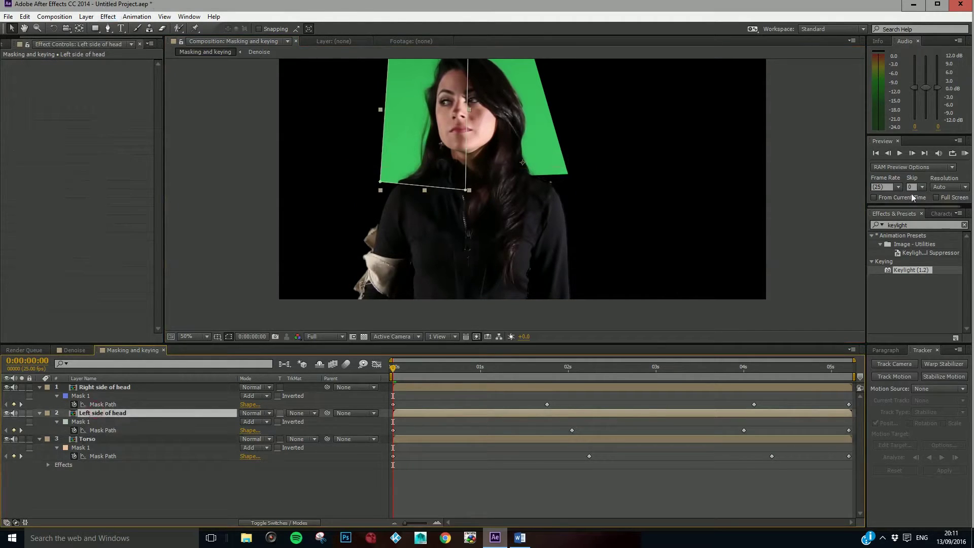
drag(909, 266, 92, 439)
key(ctrl+z)
drag(921, 269, 573, 410)
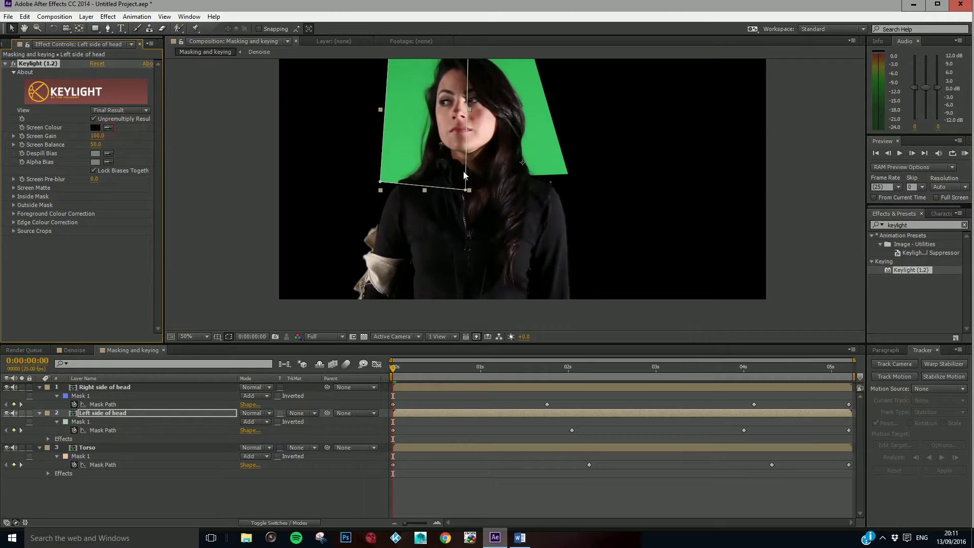
Sample the Left side of head layer's Screen Colour from the green area right beside the hair strands.
scroll(418, 112, up, 4)
scroll(419, 122, up, 2)
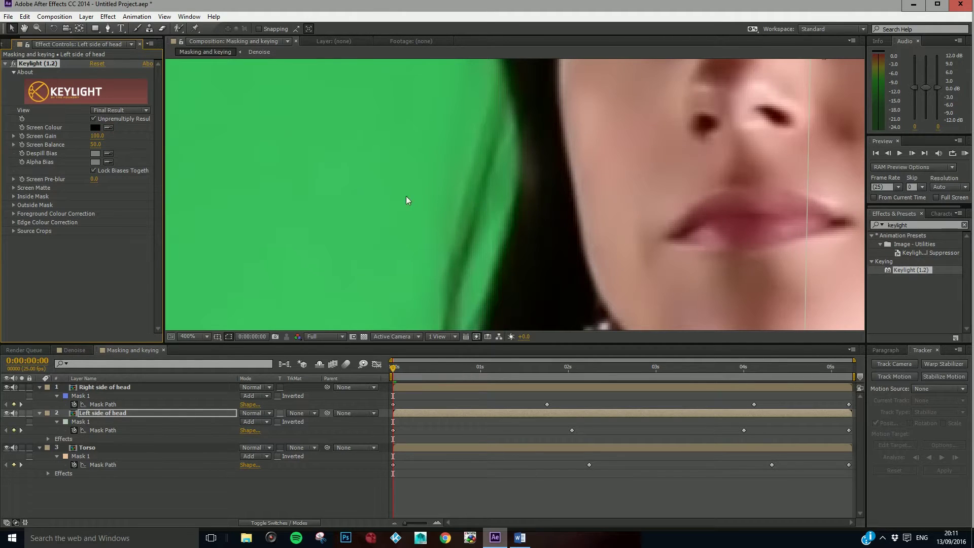
click(108, 128)
click(463, 192)
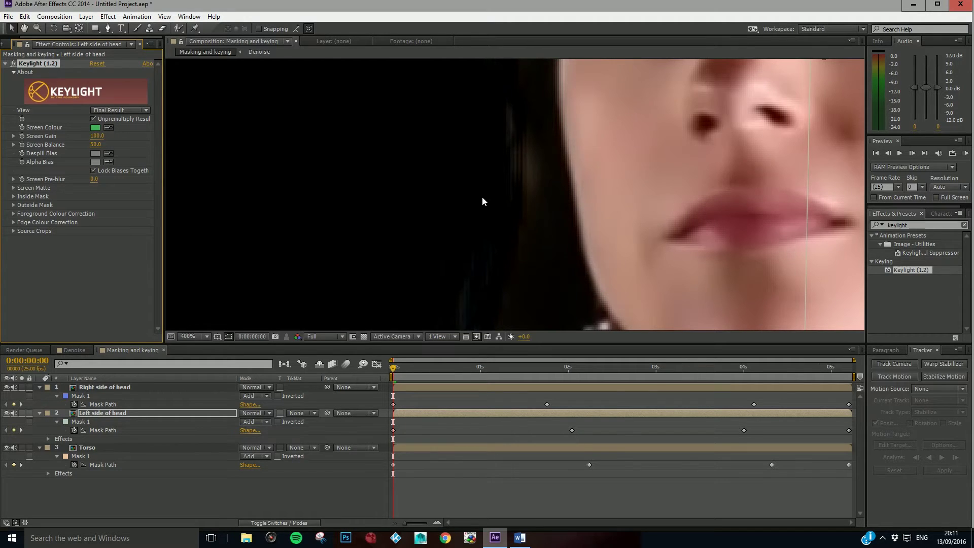
Toggle the transparency grid on and off to check the keyed hair strands beside the face.
scroll(482, 196, down, 2)
scroll(482, 196, up, 1)
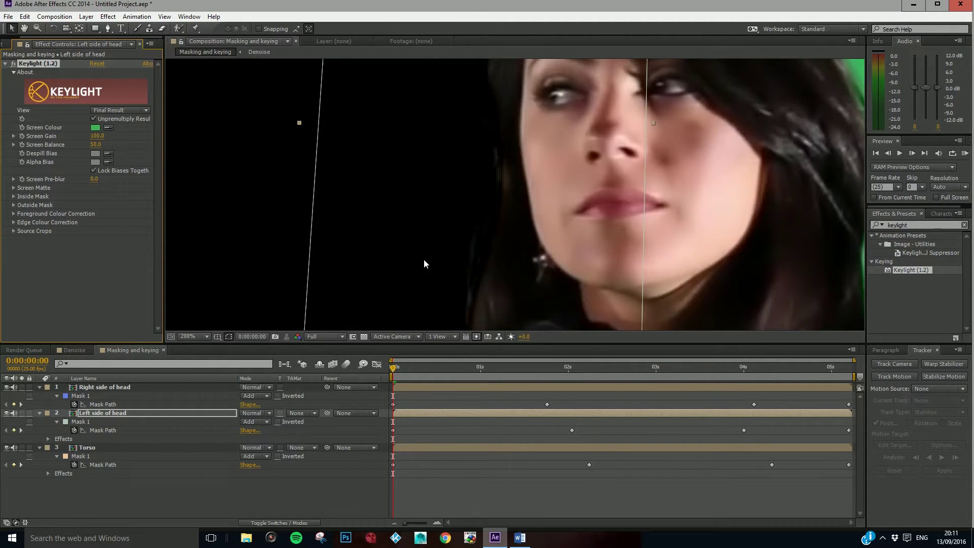
click(364, 338)
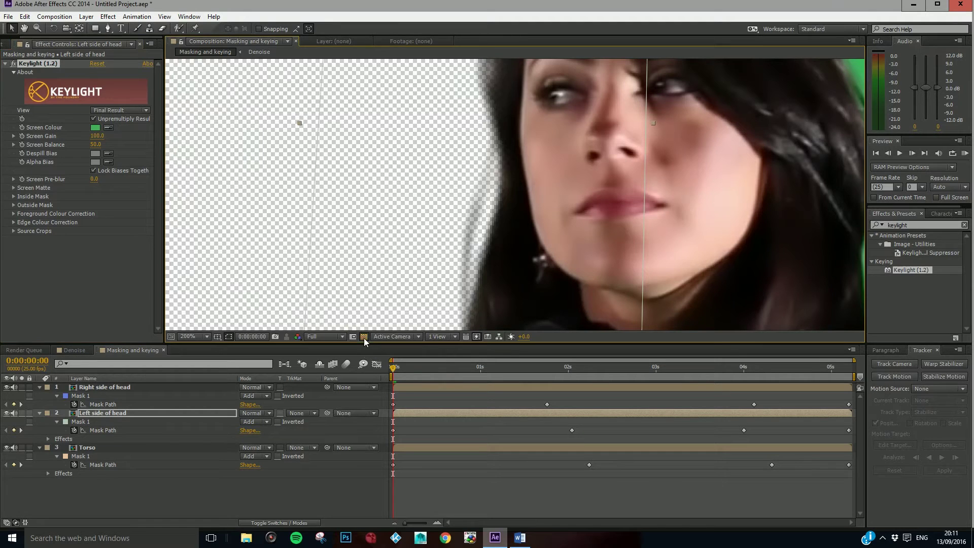
scroll(494, 195, up, 2)
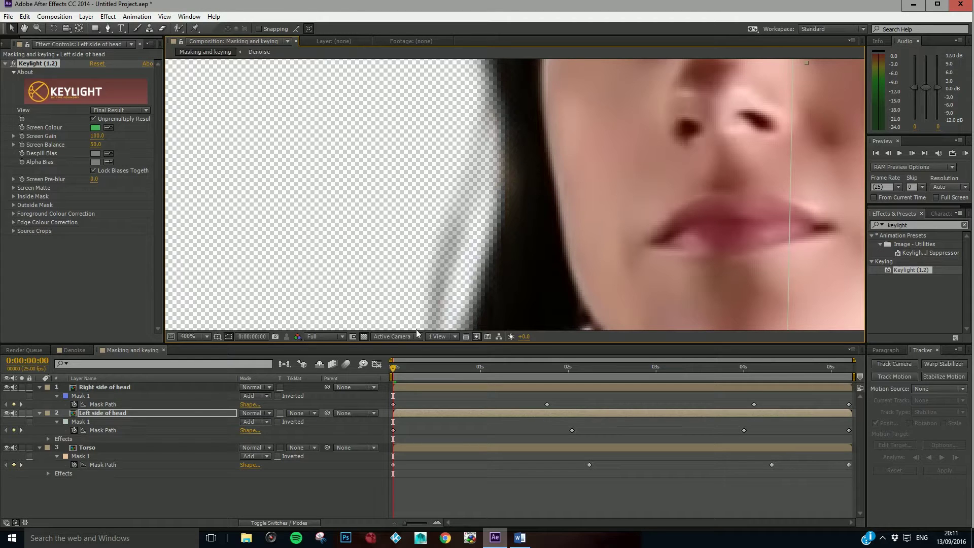
click(363, 338)
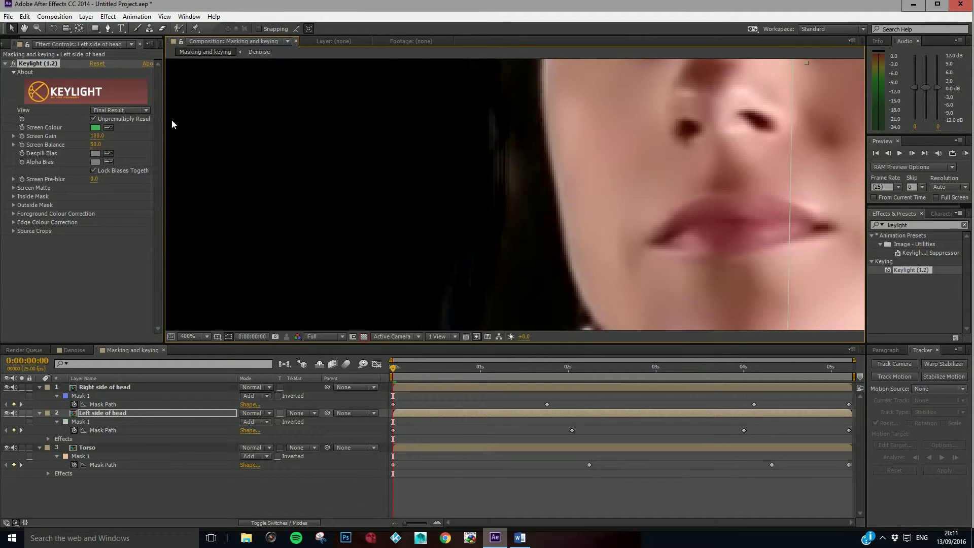
Set Keylight's View to Screen Matte on the Left side of head layer and examine the hair edge.
click(131, 116)
click(122, 163)
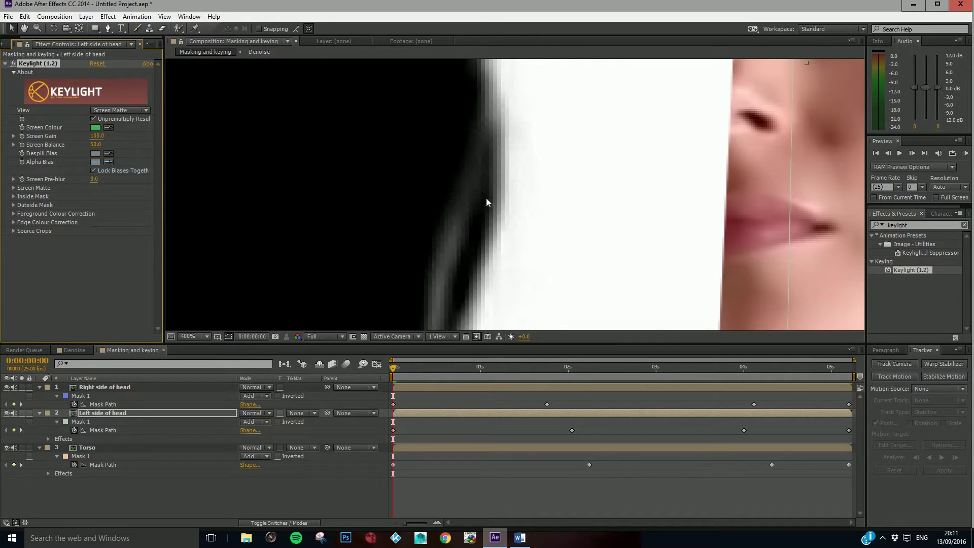
scroll(486, 201, down, 4)
scroll(481, 182, up, 1)
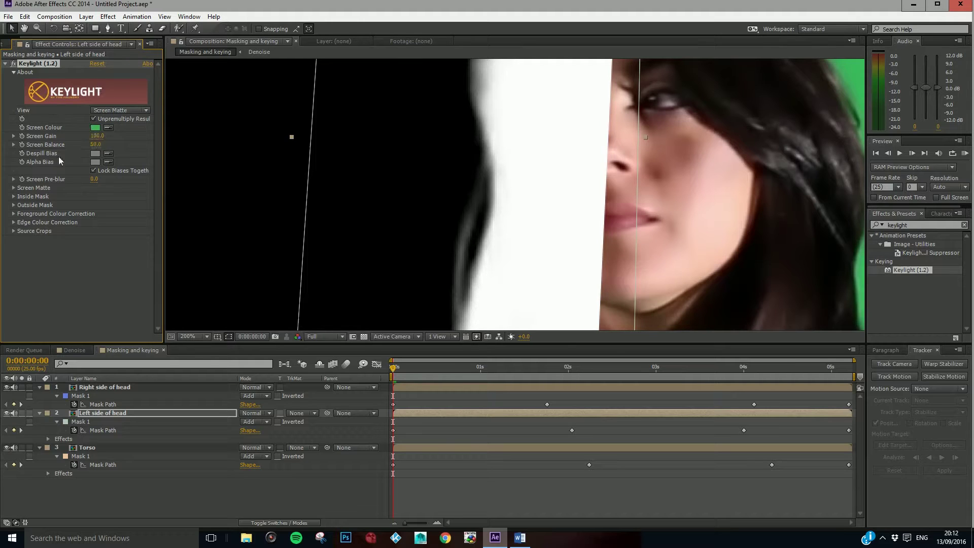
Expand the Screen Matte settings and set Clip White to 70 for the left side of the head.
click(14, 188)
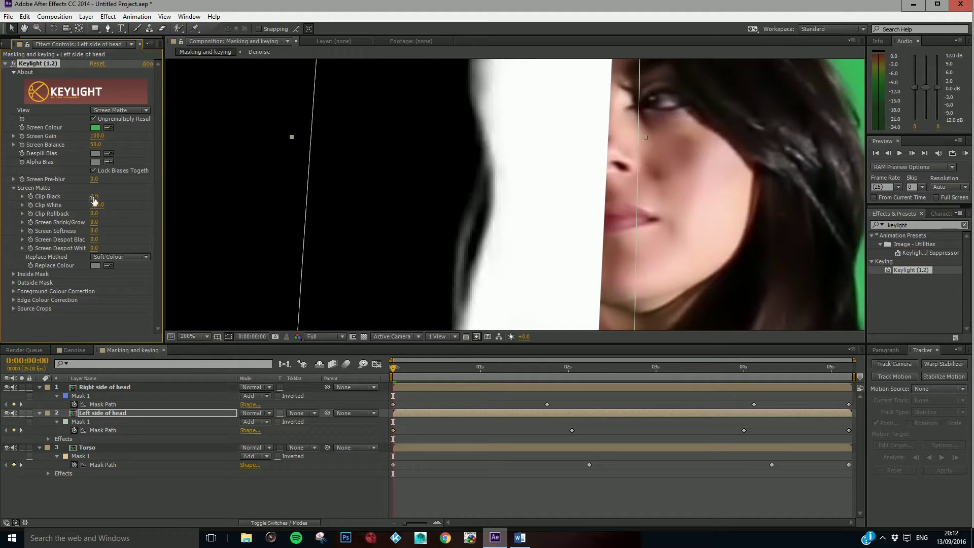
drag(100, 208, 73, 202)
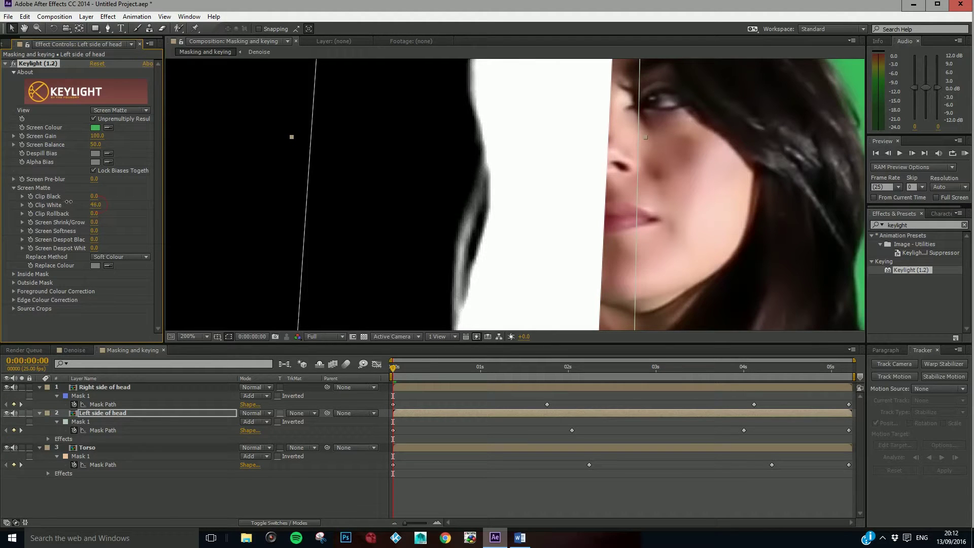
click(96, 205)
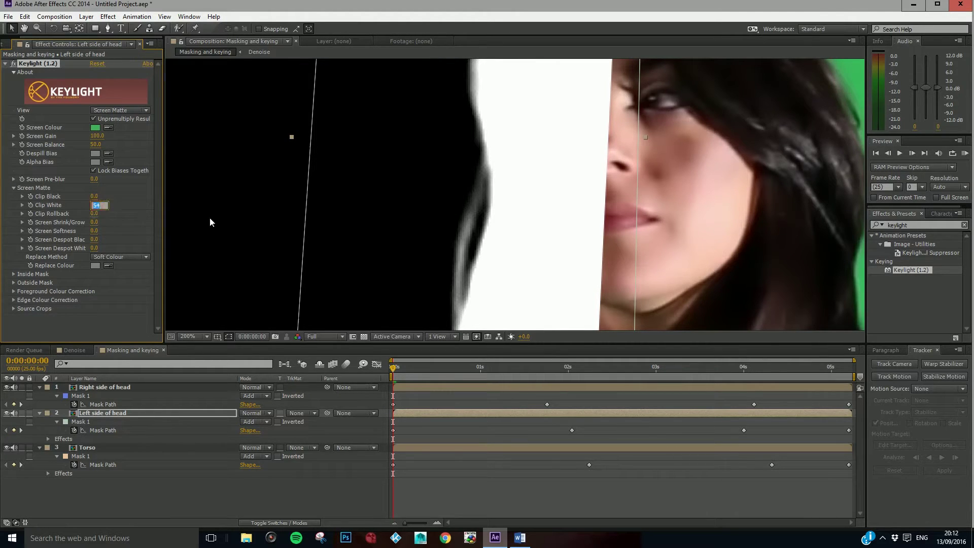
text(70)
key(Return)
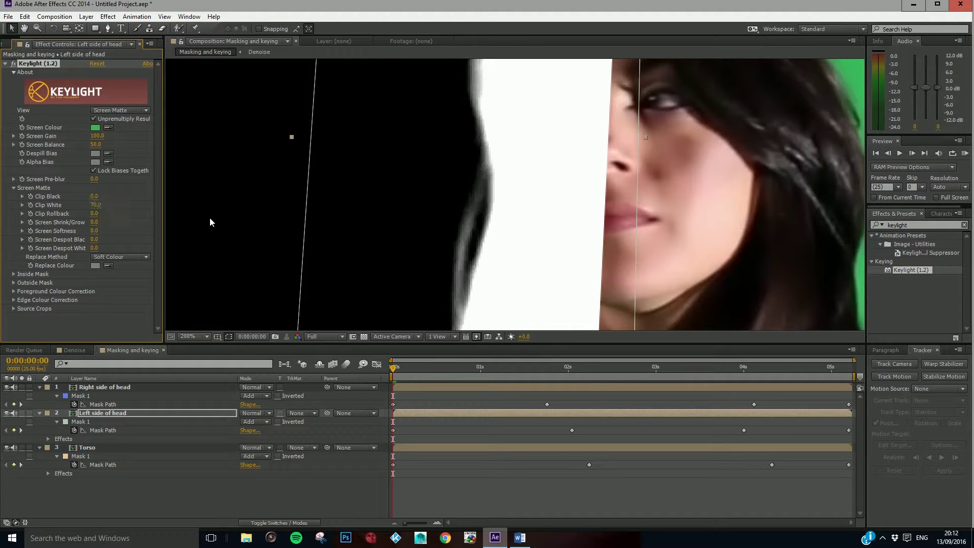
Fine-tune Clip White to 67 for the left side of the head and check the matte along the hair.
scroll(517, 144, down, 2)
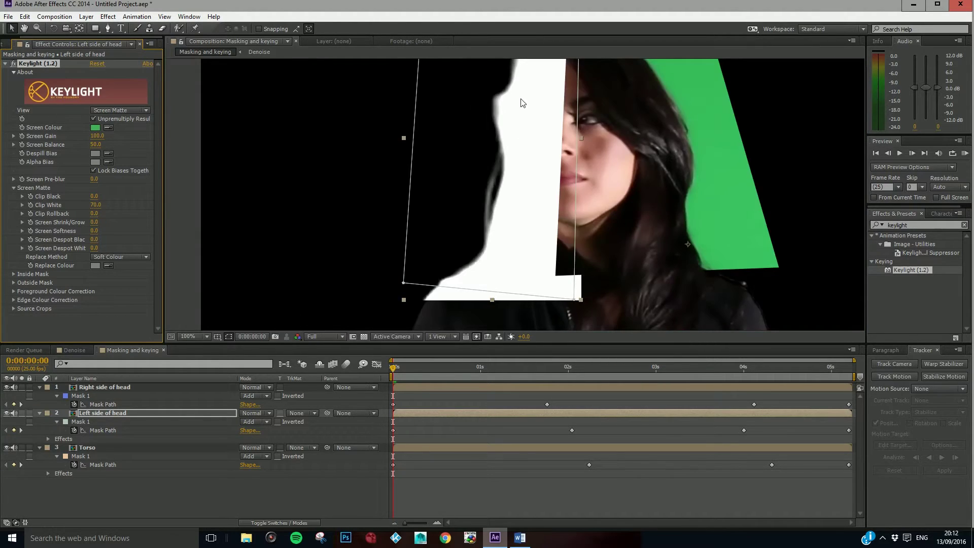
scroll(507, 109, up, 1)
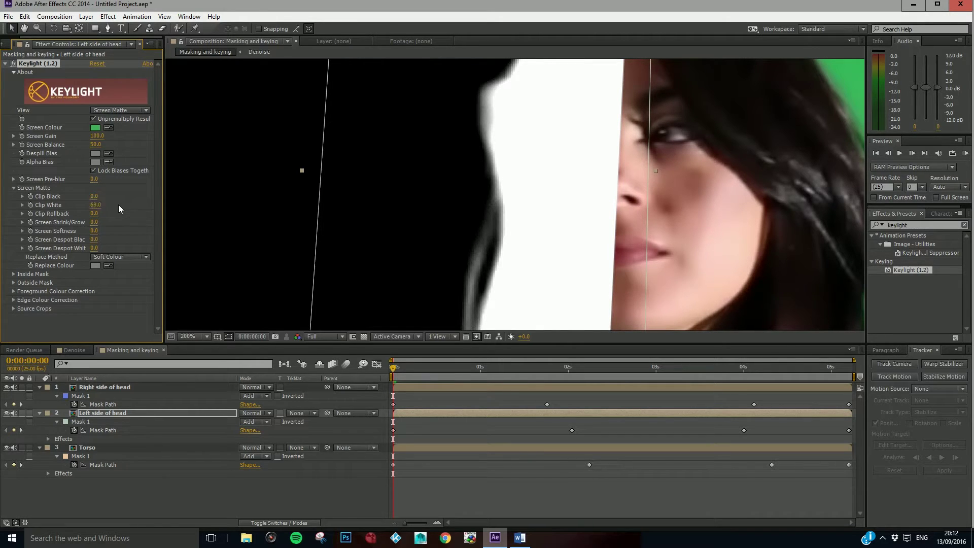
click(93, 208)
text(67)
key(Return)
scroll(601, 144, down, 1)
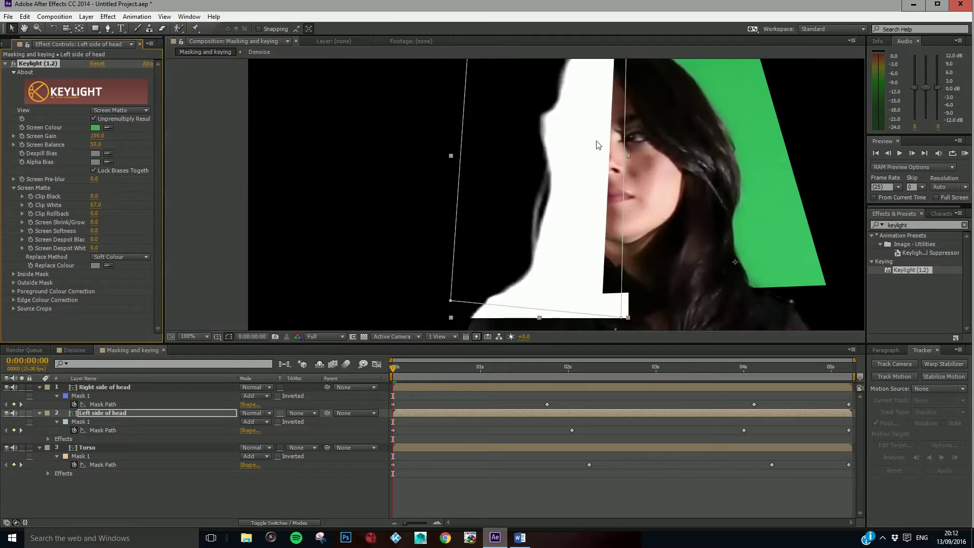
scroll(594, 125, down, 1)
scroll(583, 102, up, 2)
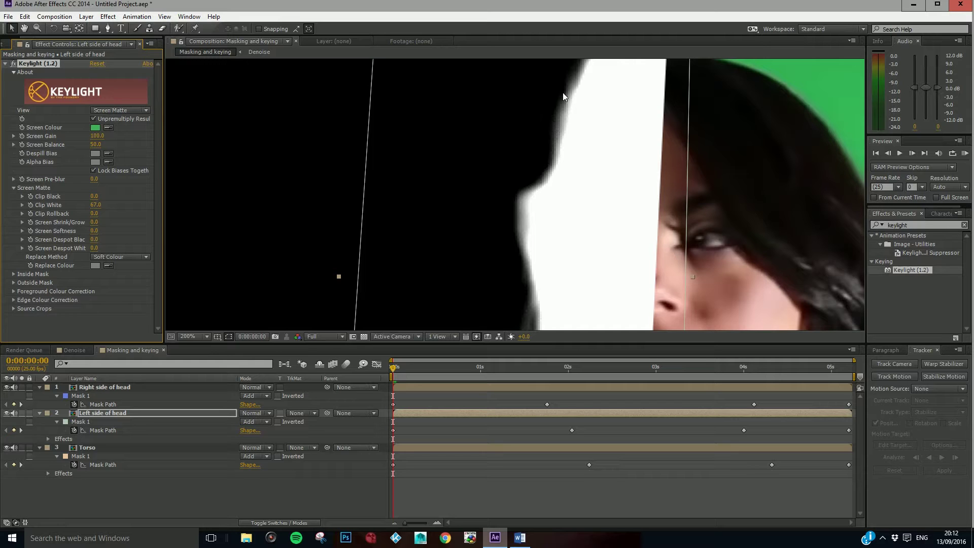
Check the hair edges on both sides of the face and return Keylight's View to Final Result on the Left side of head layer.
drag(794, 185, 510, 108)
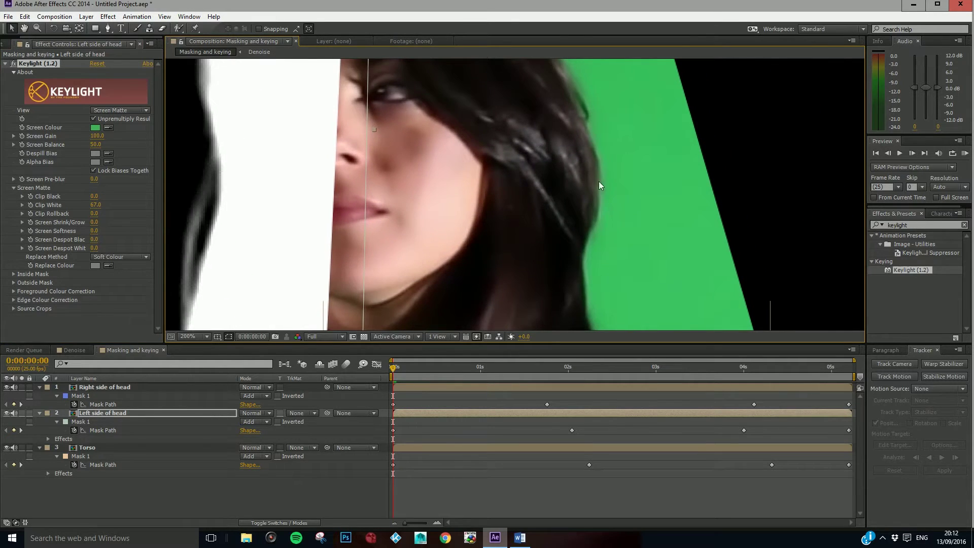
scroll(599, 180, up, 1)
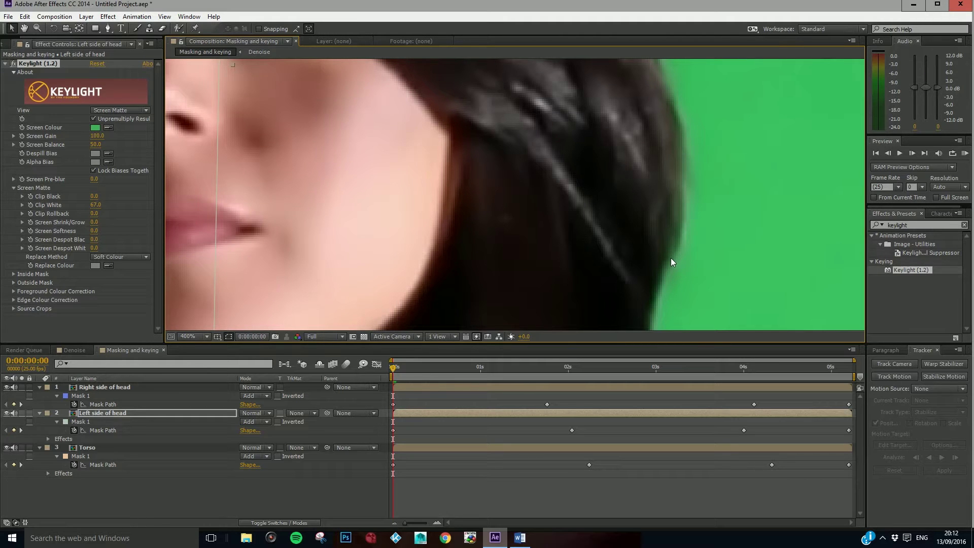
scroll(336, 206, down, 2)
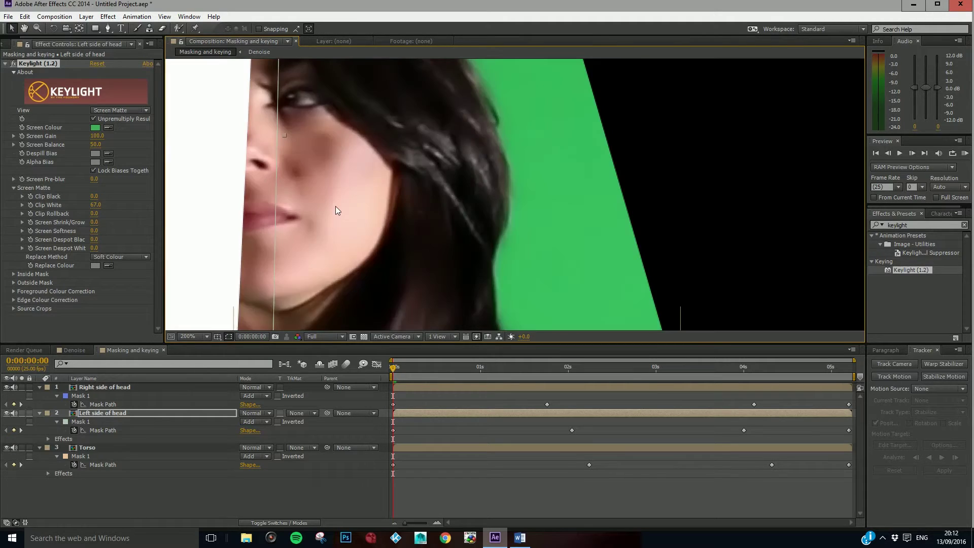
key(Page_Down)
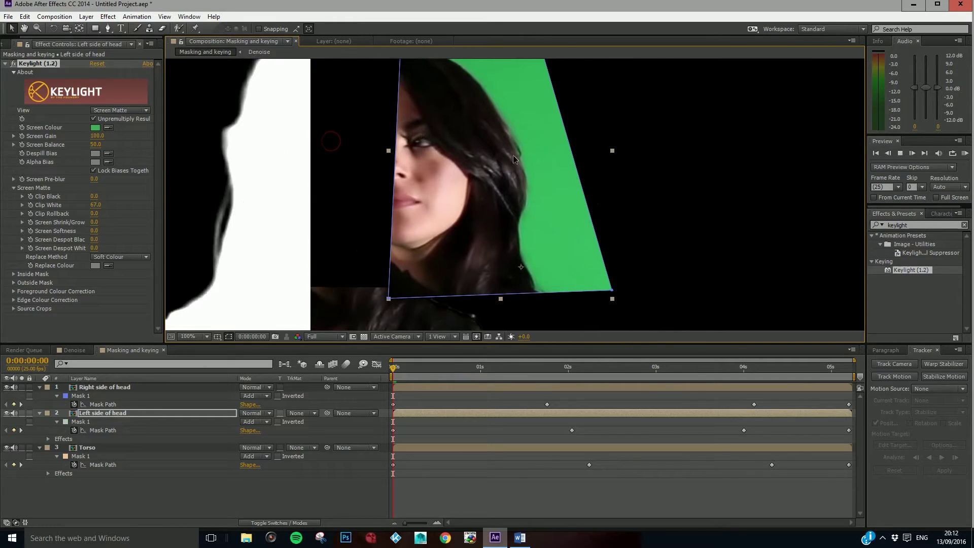
click(522, 177)
key(Page_Up)
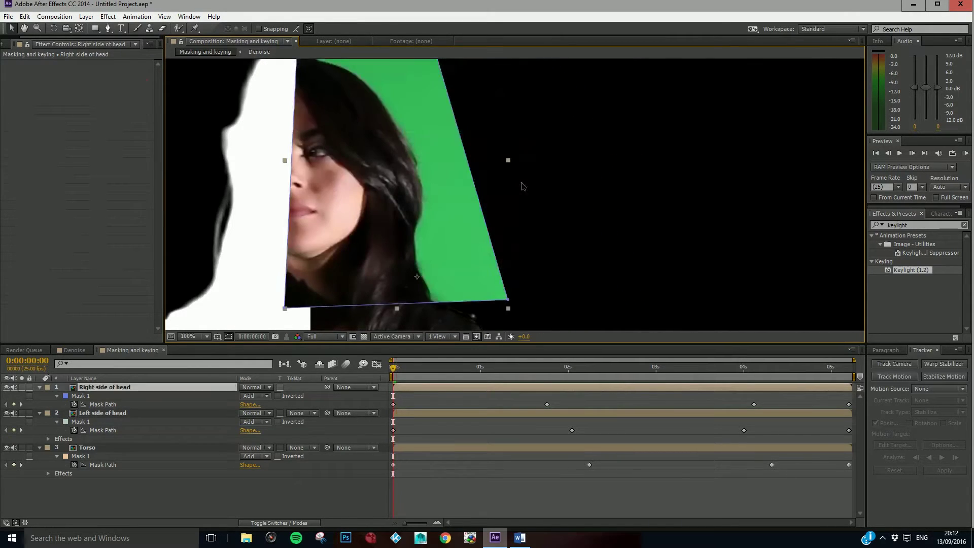
drag(515, 148, 672, 145)
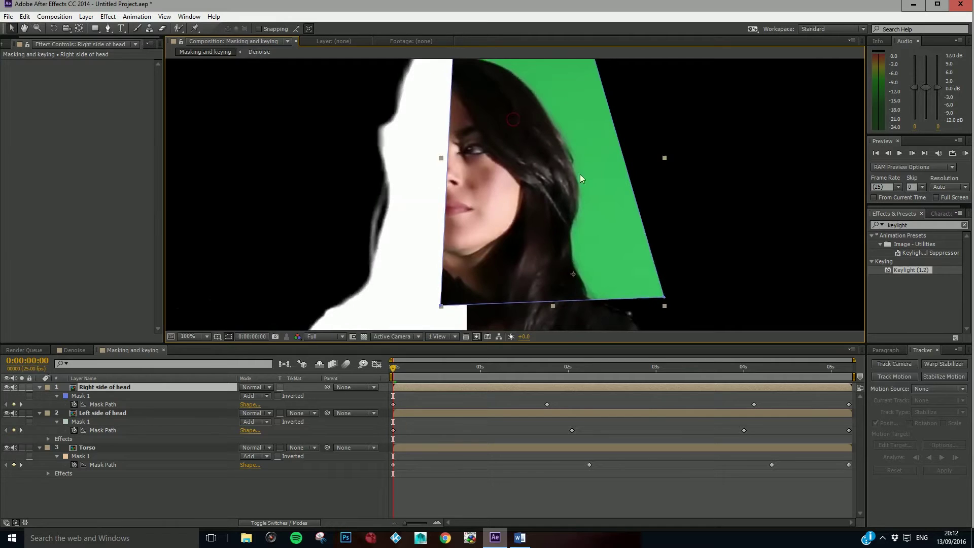
click(95, 413)
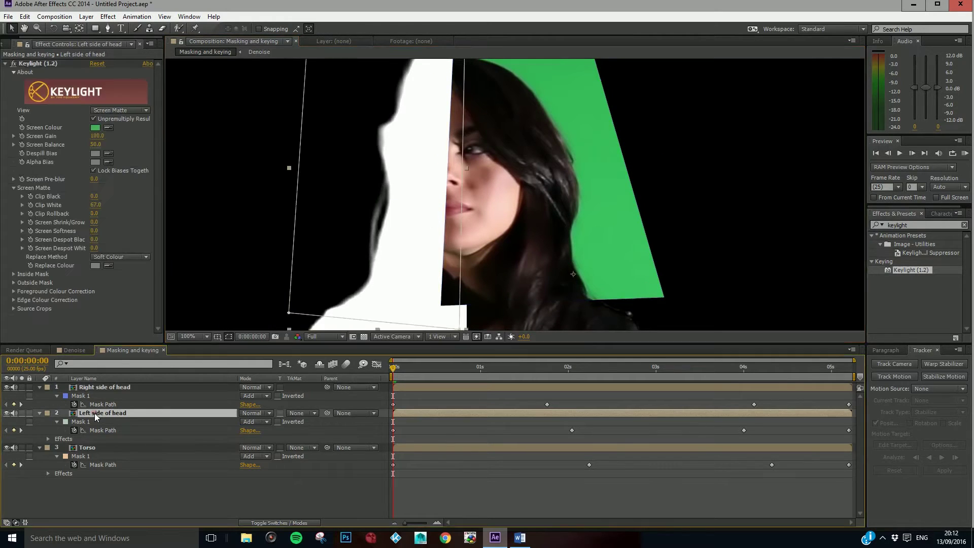
click(121, 110)
click(127, 234)
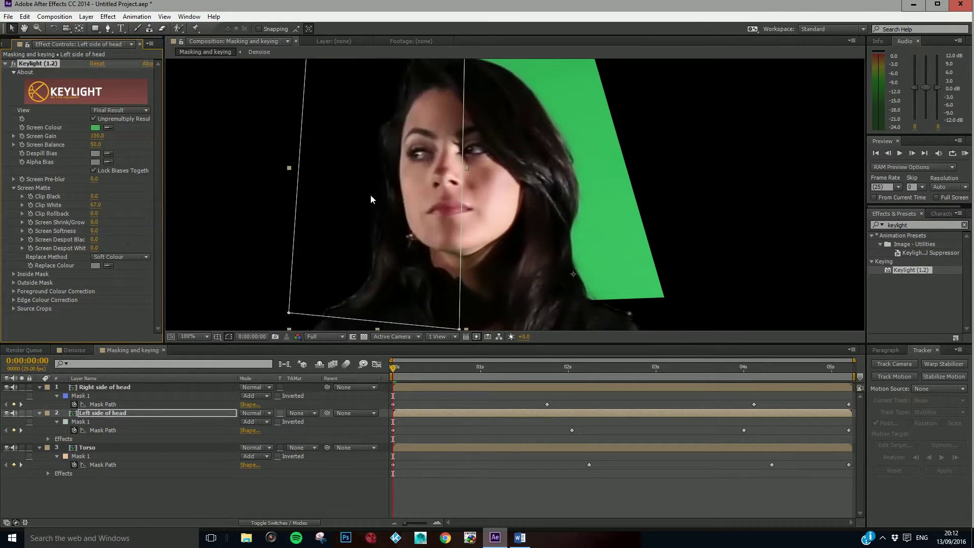
scroll(370, 199, down, 4)
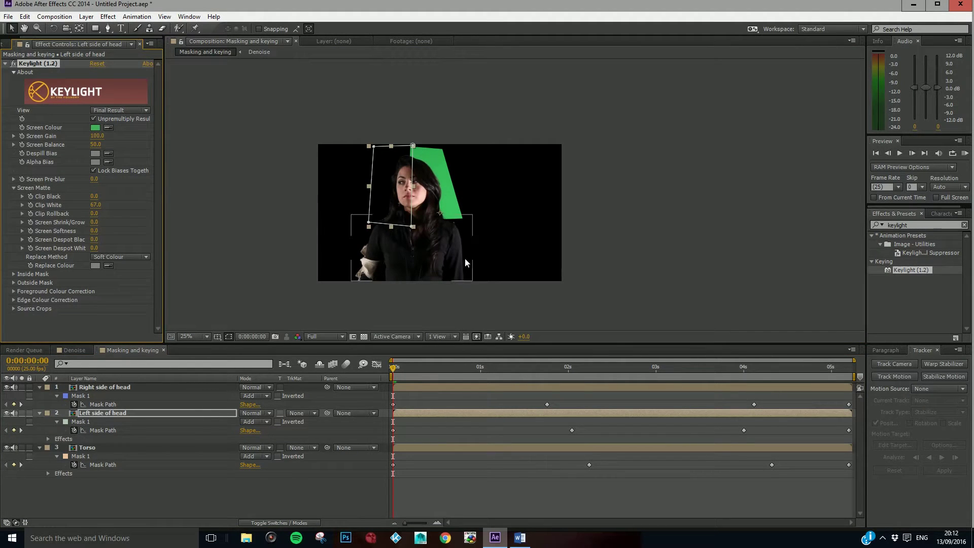
Save the project to the Desktop as keying_tutorial.
click(9, 17)
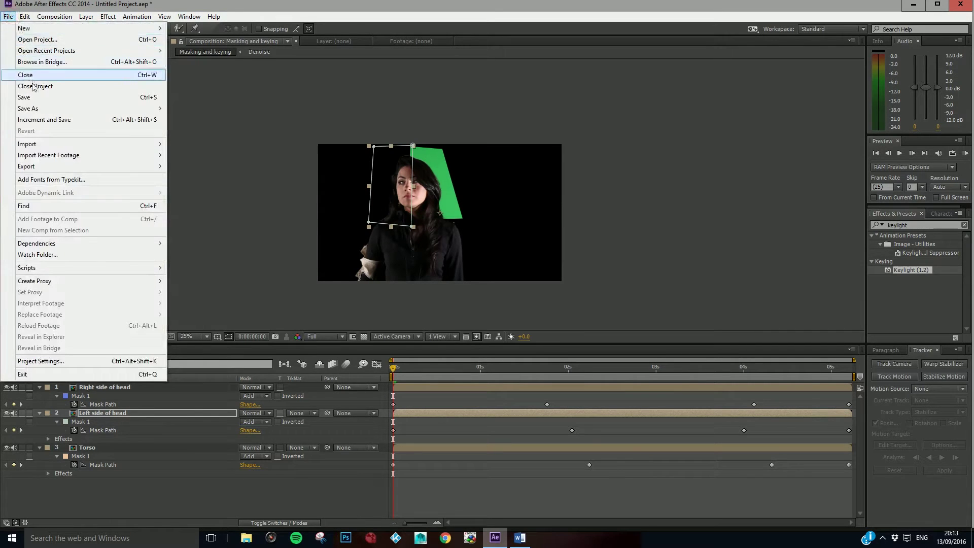
click(35, 98)
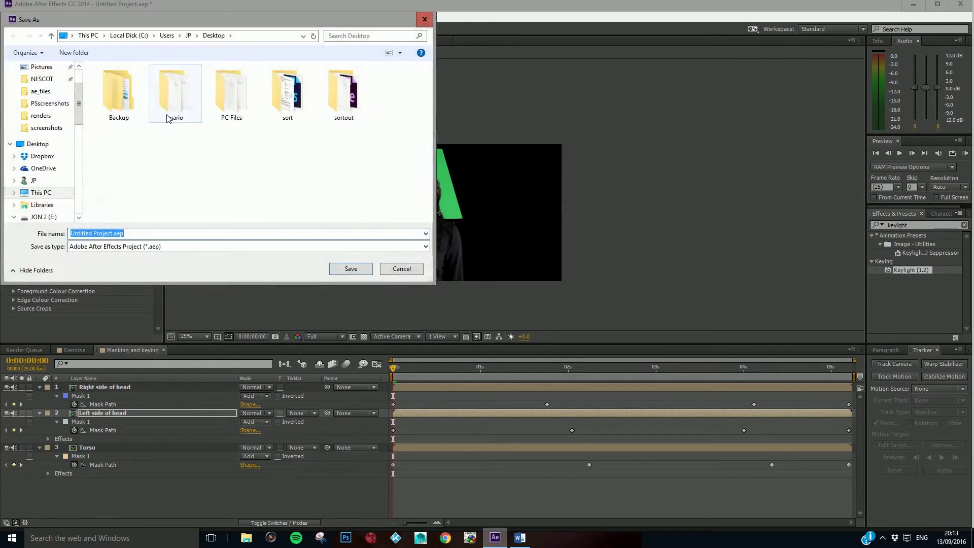
text(keying_ttorial)
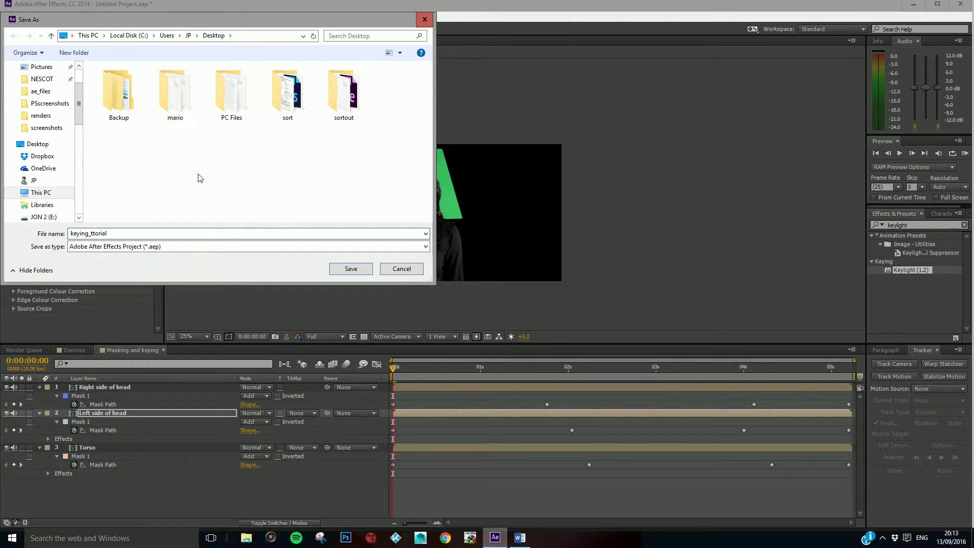
click(92, 233)
text(u)
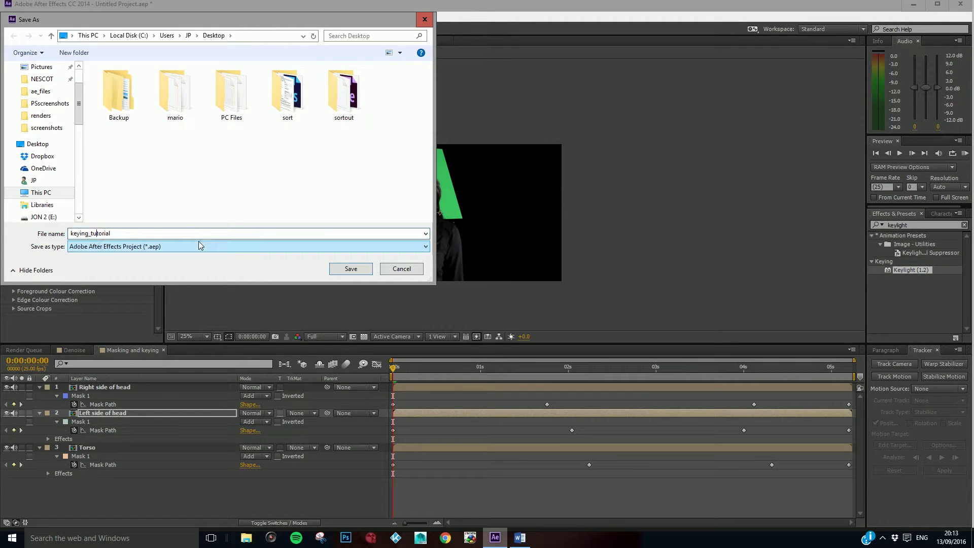
click(349, 269)
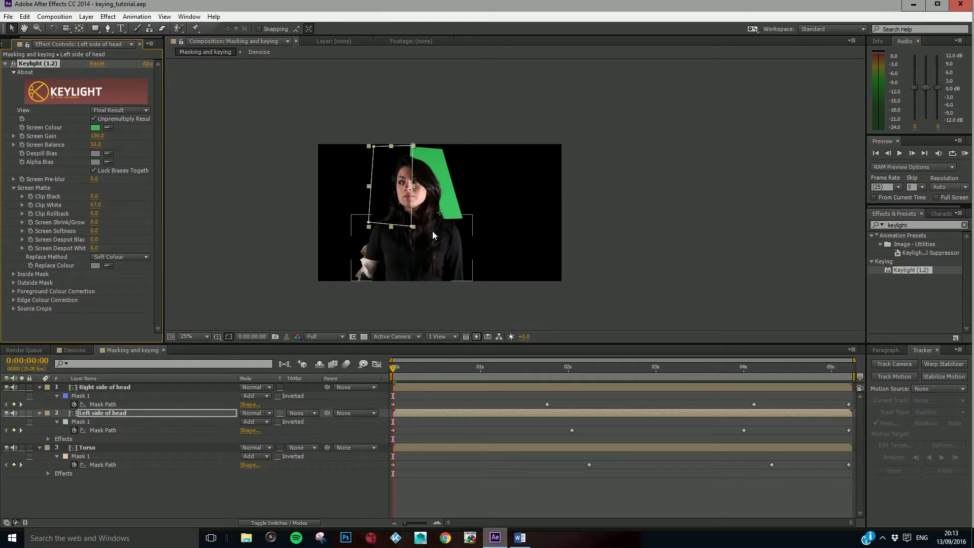
Apply Keylight (1.2) to the Right side of head layer and sample the green beside the hair as its Screen Colour.
drag(905, 269, 563, 384)
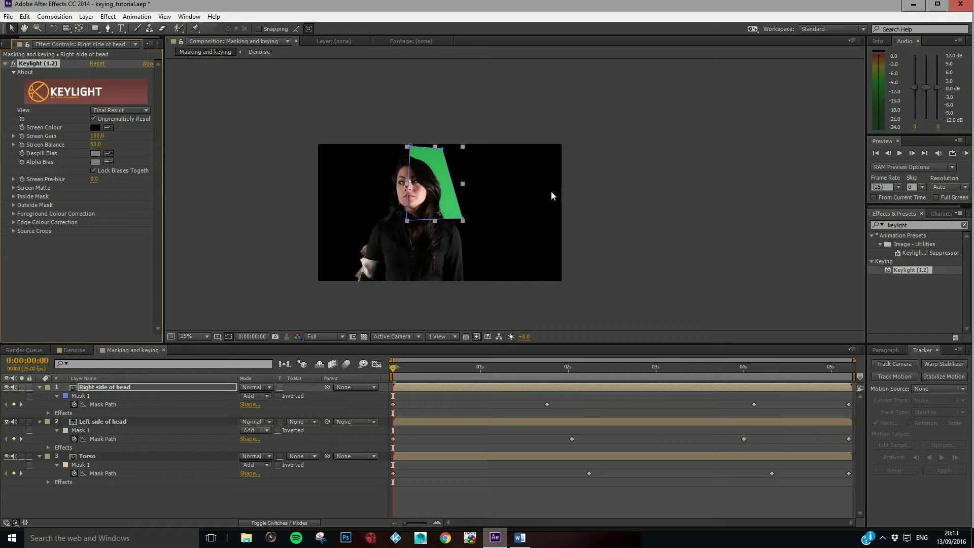
scroll(442, 179, up, 8)
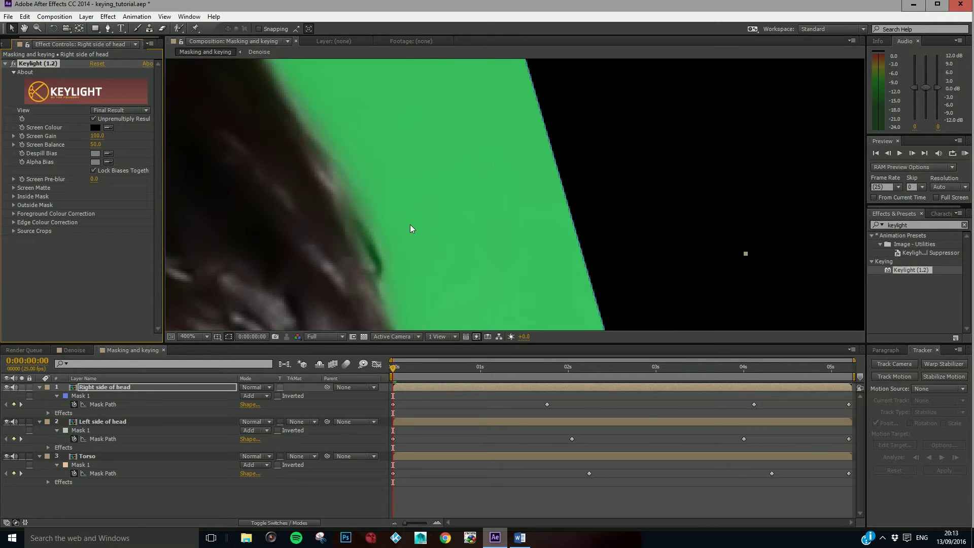
click(108, 128)
click(312, 86)
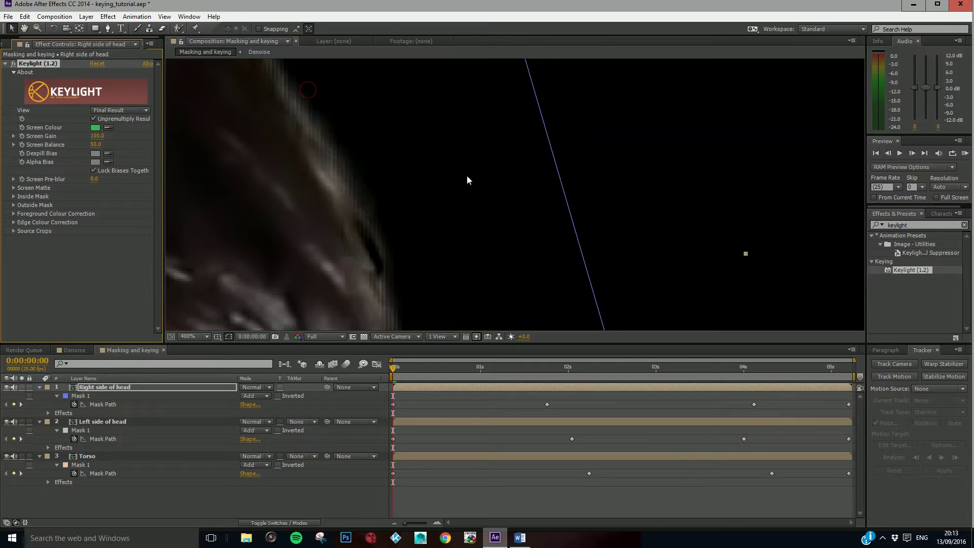
Set Keylight's Screen Shrink/Grow to -1 on the Left side of head layer.
scroll(466, 182, down, 4)
scroll(467, 187, down, 2)
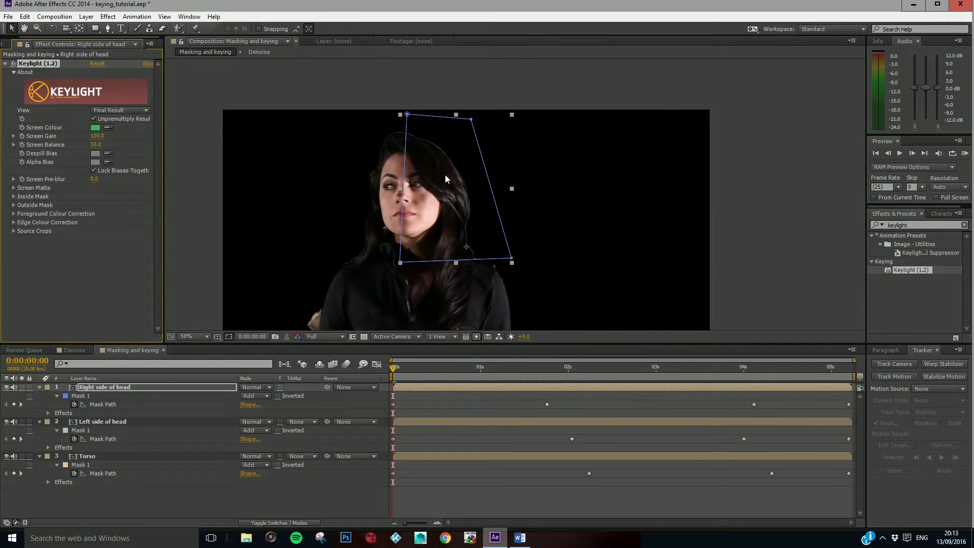
scroll(445, 178, up, 2)
drag(225, 311, 332, 247)
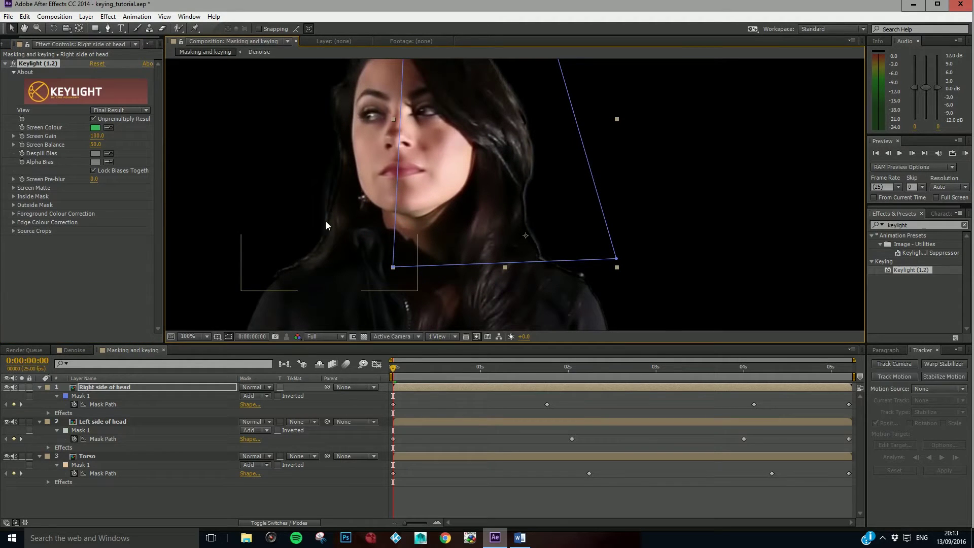
click(340, 226)
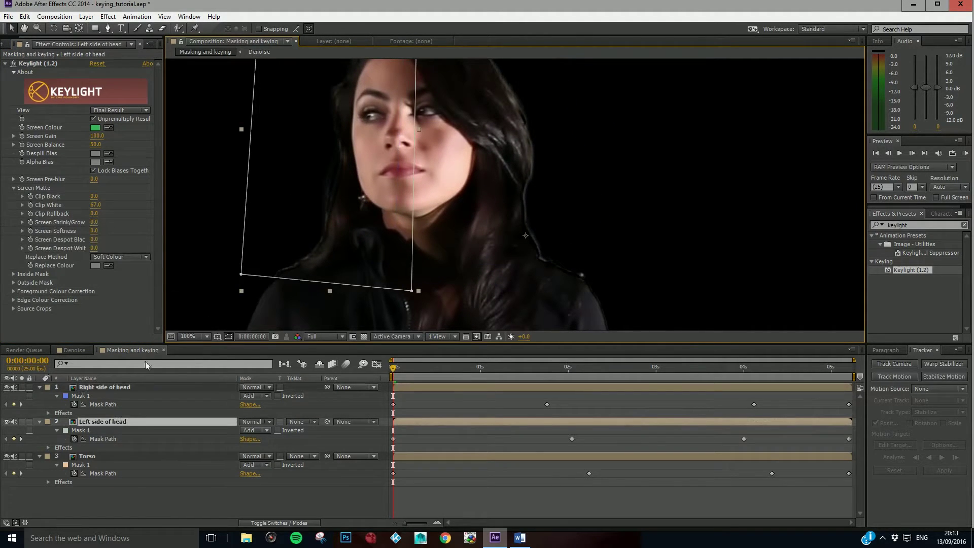
click(95, 222)
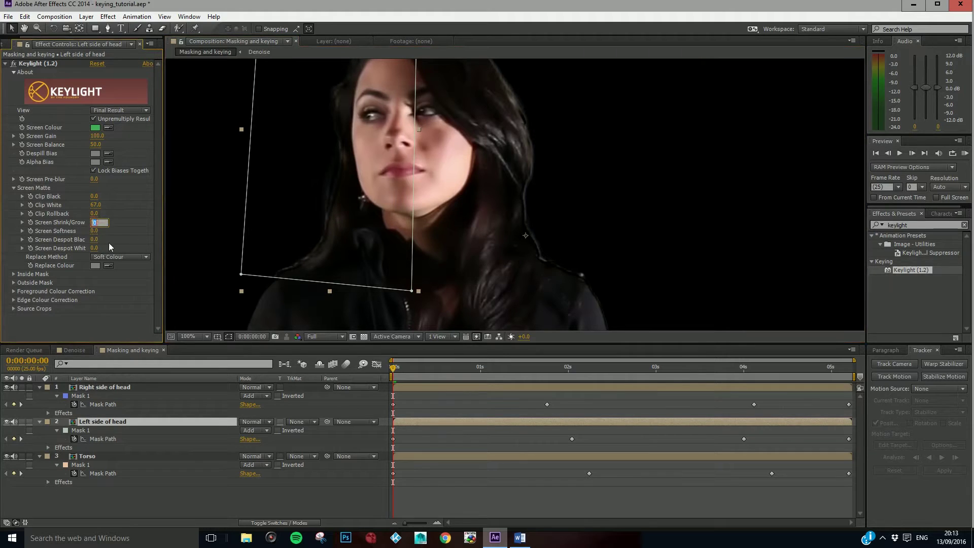
text(-1)
key(Return)
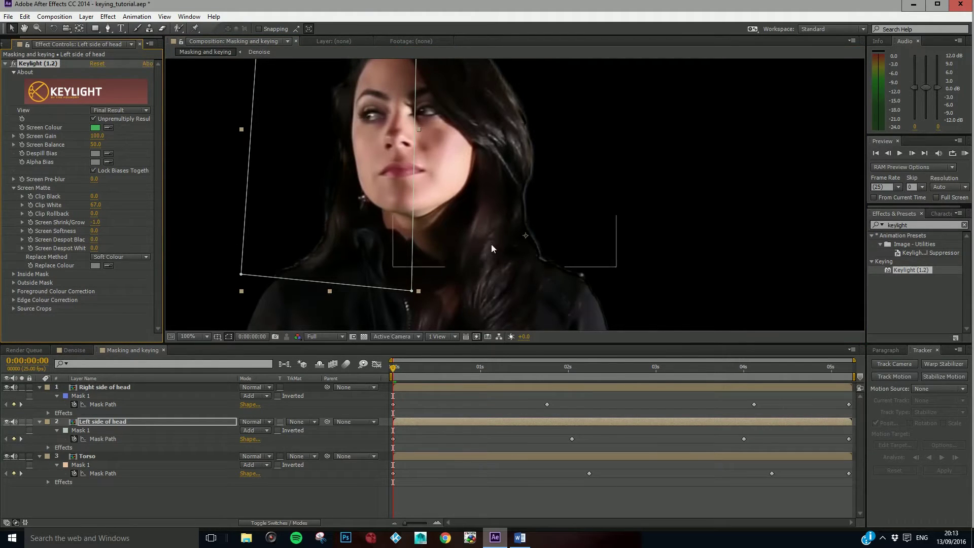
Set Keylight's View to Screen Matte on the Right side of head layer and inspect the matte down to the shoulder.
click(506, 220)
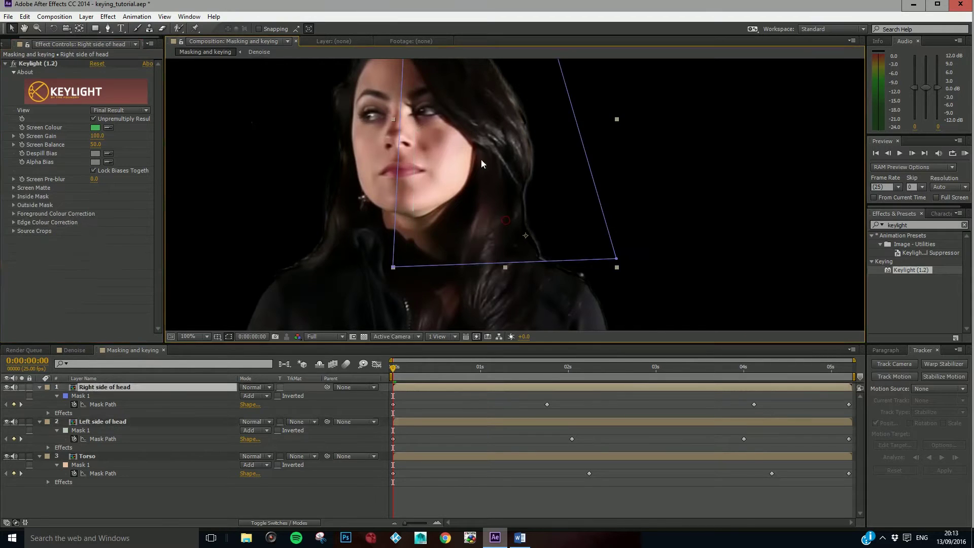
click(117, 111)
click(125, 167)
key(h)
drag(522, 144, 499, 223)
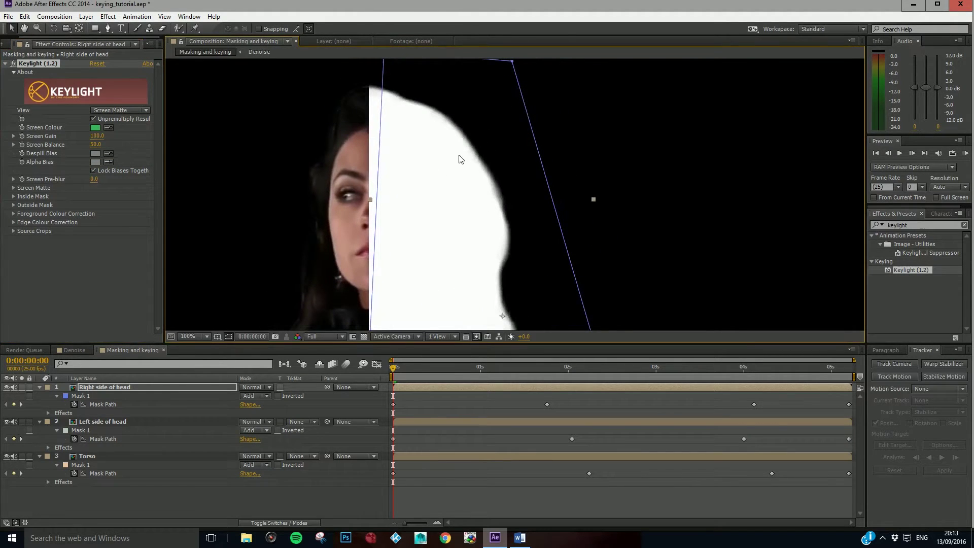
drag(484, 305, 467, 211)
key(v)
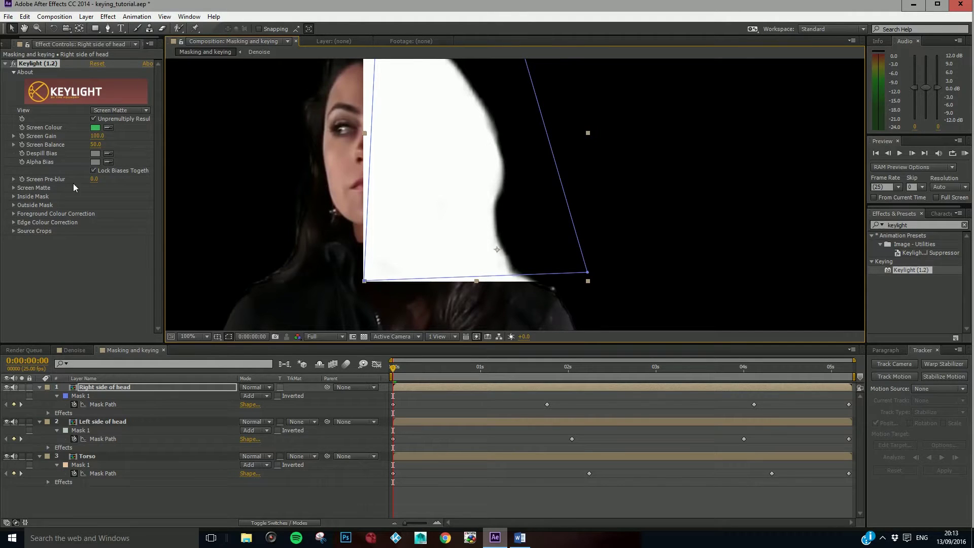
Expand the Screen Matte settings for the right side of the head and lower Clip White to 98, refining it to 95.
click(12, 189)
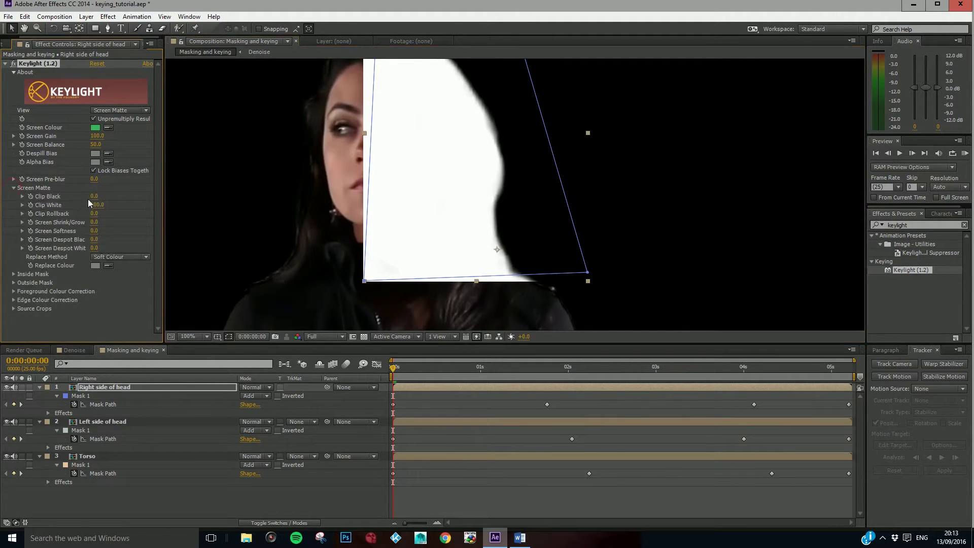
key(.)
drag(496, 120, 477, 229)
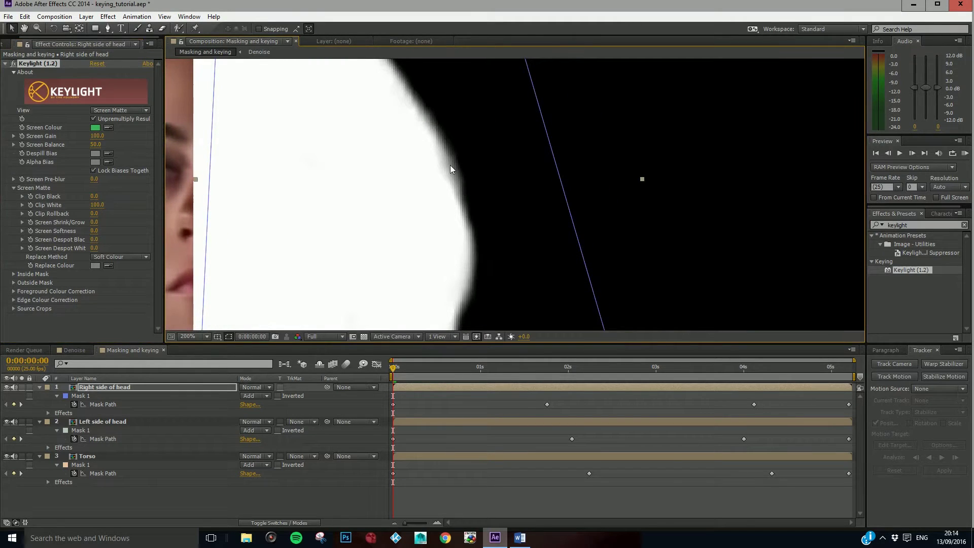
drag(452, 269, 497, 190)
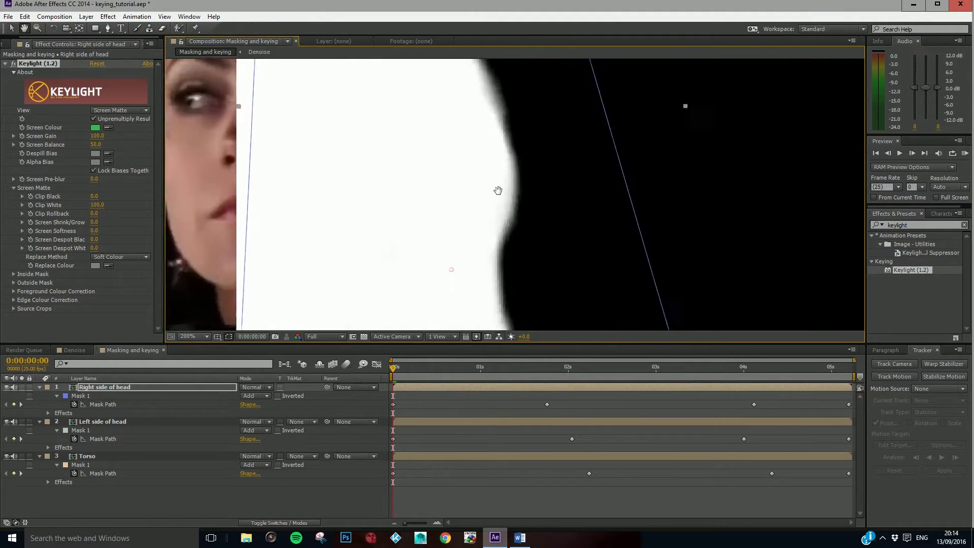
mouse_move(465, 242)
mouse_down()
mouse_move(471, 156)
mouse_move(492, 177)
mouse_up()
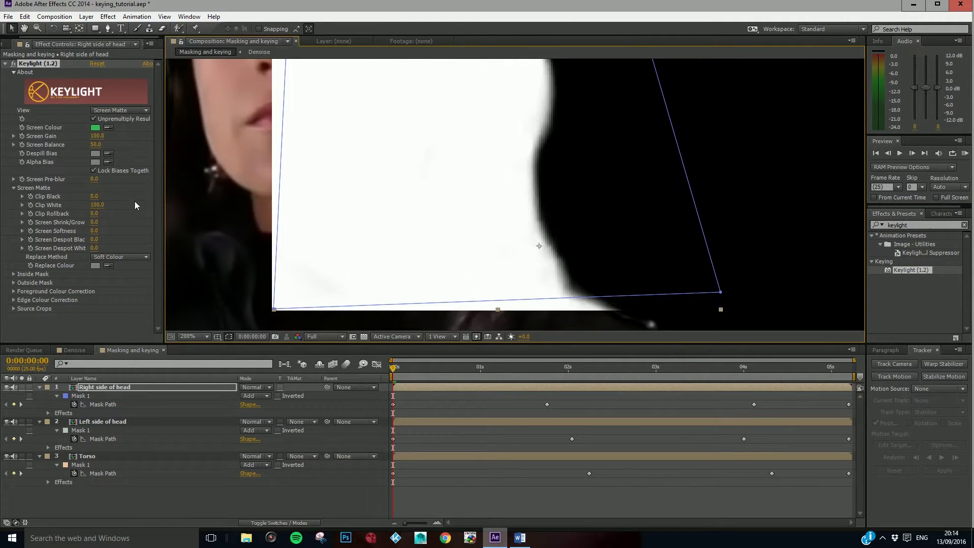
click(100, 205)
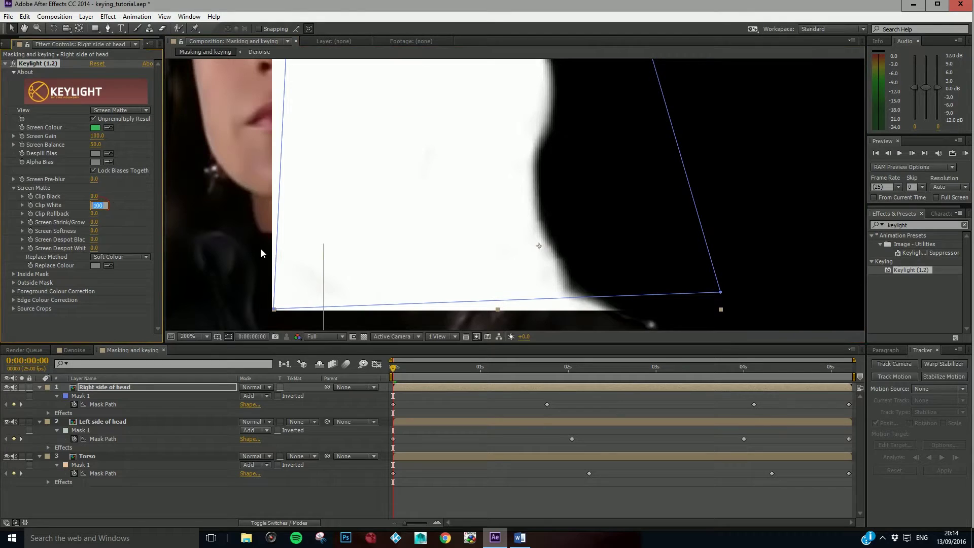
text(98)
key(Return)
click(96, 205)
text(95)
key(Return)
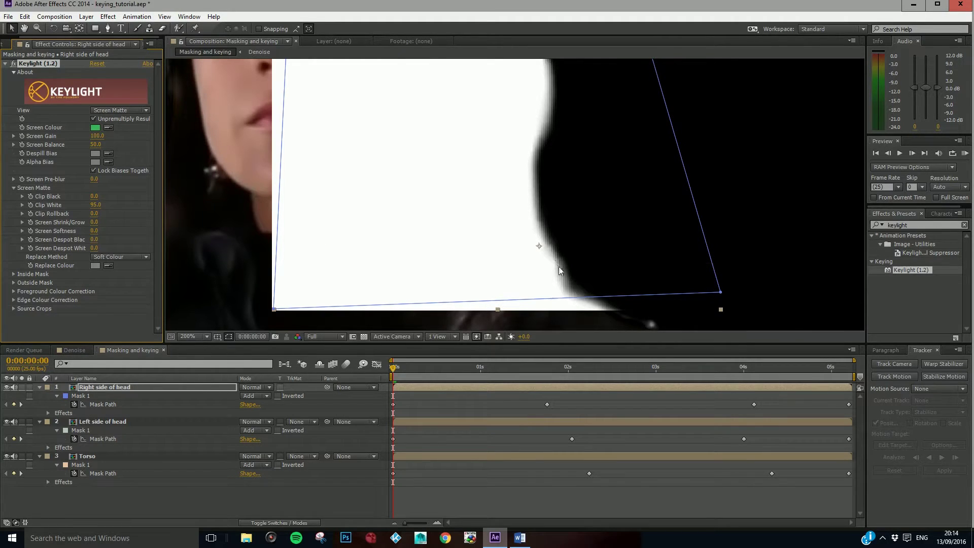
mouse_move(97, 205)
mouse_down()
mouse_move(71, 204)
mouse_move(102, 206)
mouse_up()
click(98, 205)
click(124, 221)
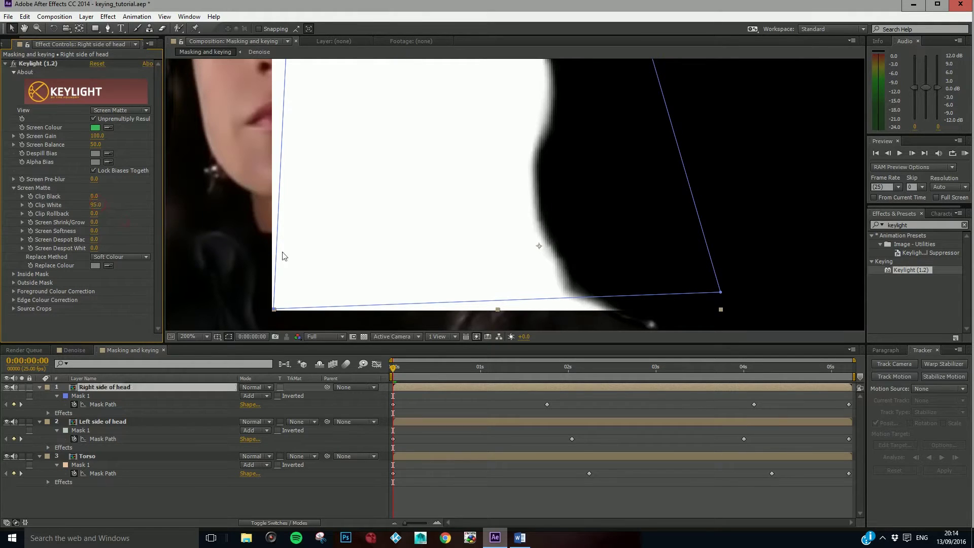
Return Keylight's View to Final Result on the Right side of head layer and check the keyed hair edge.
click(118, 110)
click(124, 234)
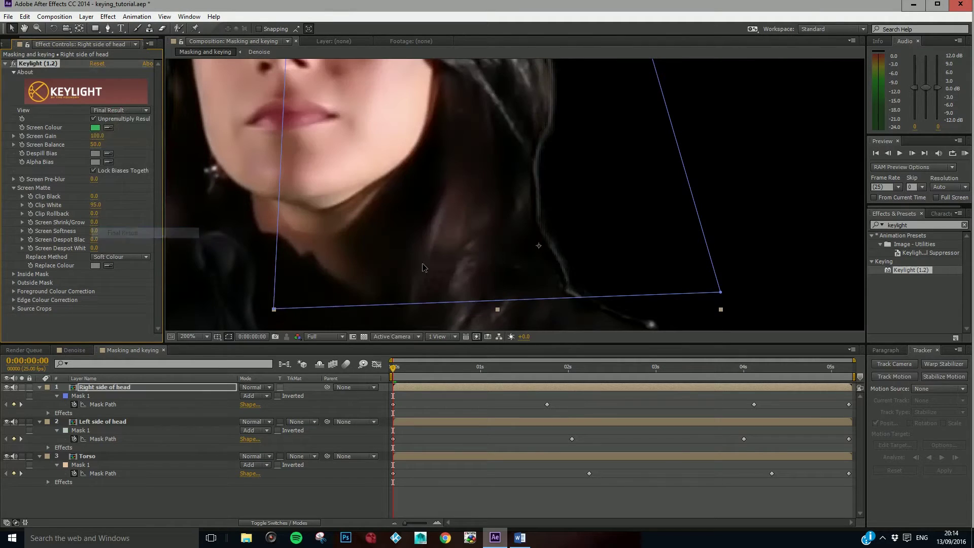
scroll(550, 147, down, 1)
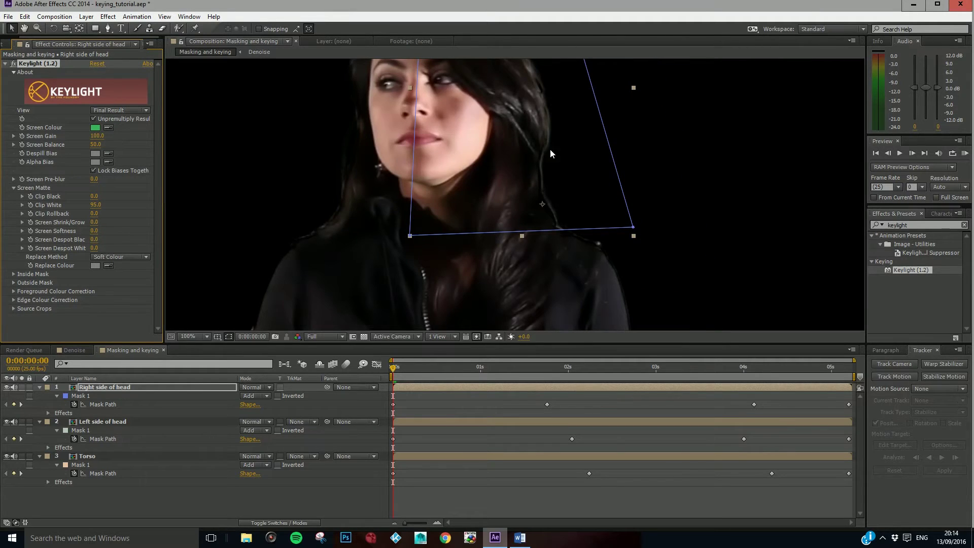
drag(550, 148, 539, 196)
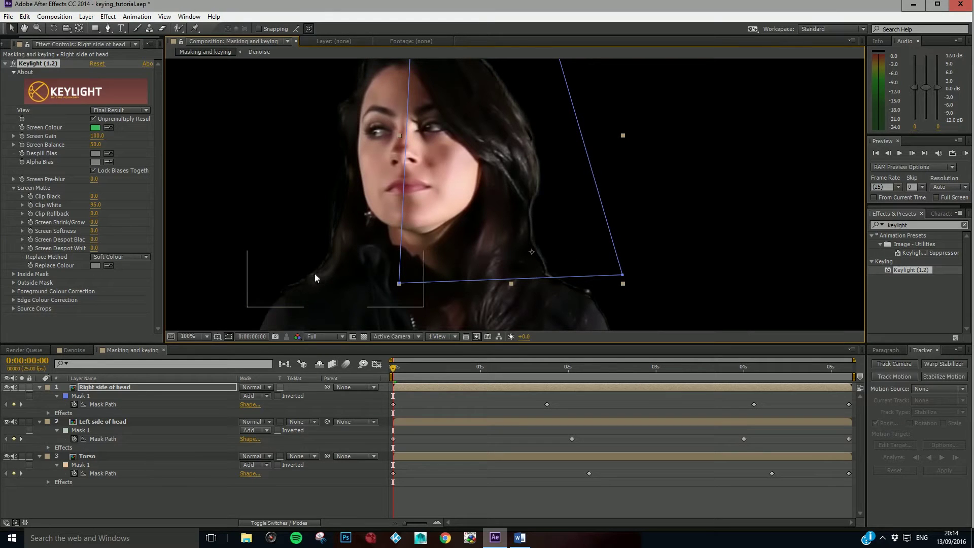
Set Keylight's Screen Shrink/Grow to -2 on the Right side of head layer, refining it to -3.
click(94, 225)
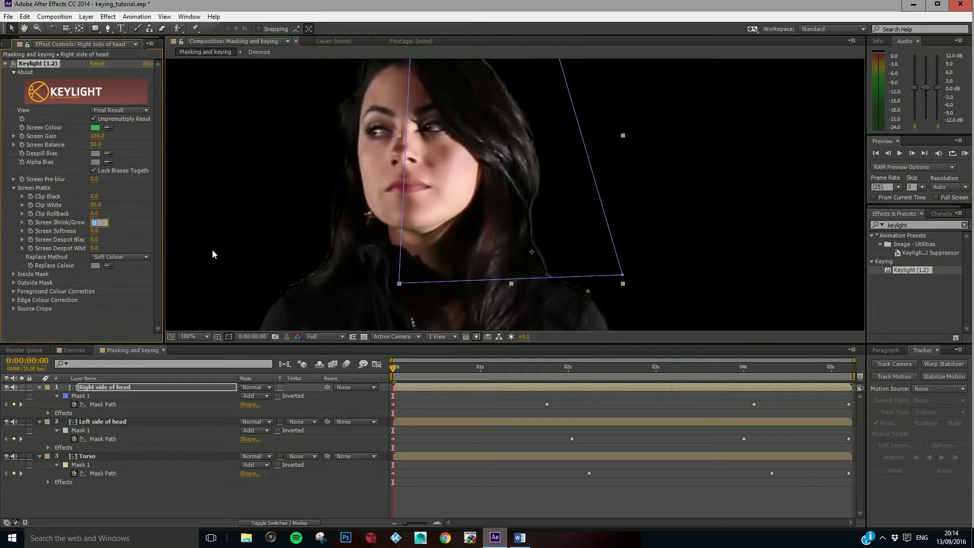
text(-2)
key(Return)
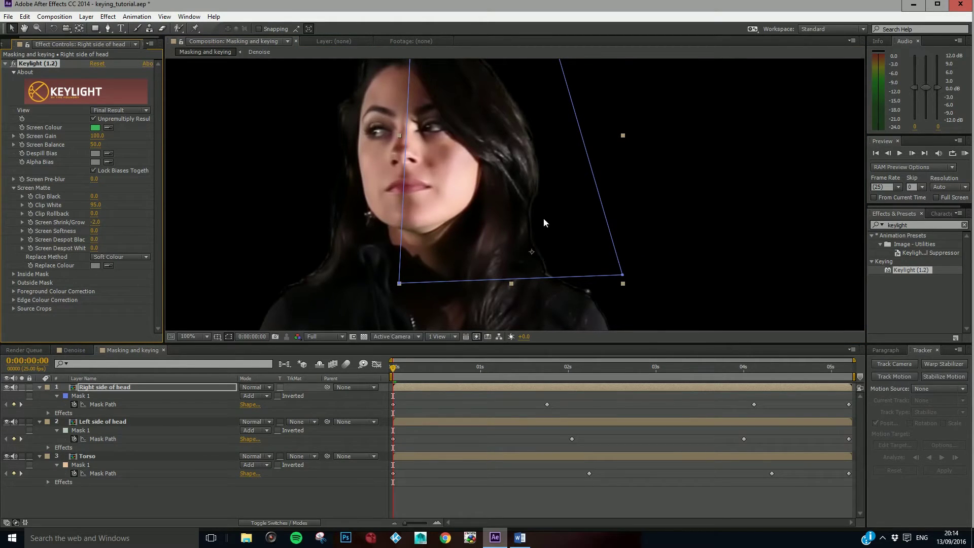
click(97, 222)
text(-3)
key(Return)
Set Keylight's Screen Shrink/Grow to -2 on the Left side of head layer.
click(334, 184)
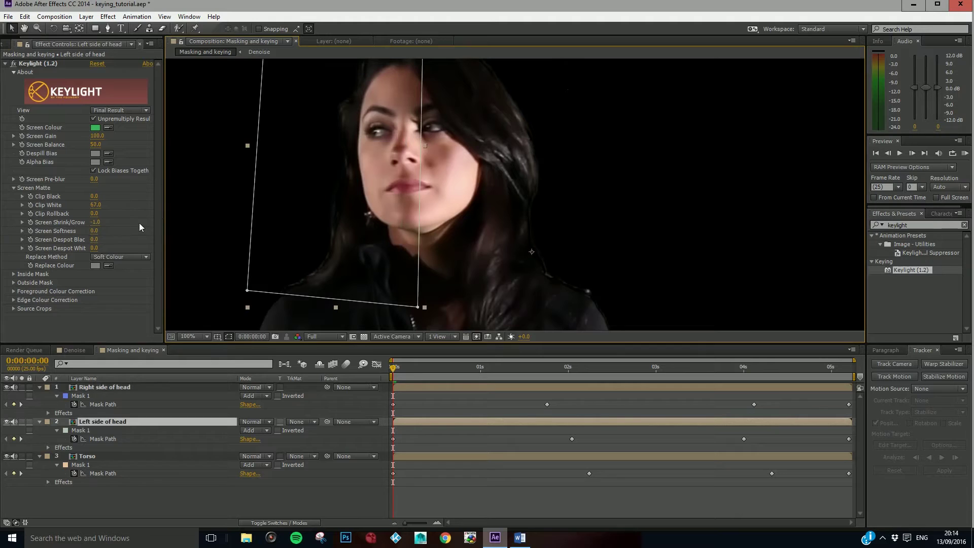
click(97, 222)
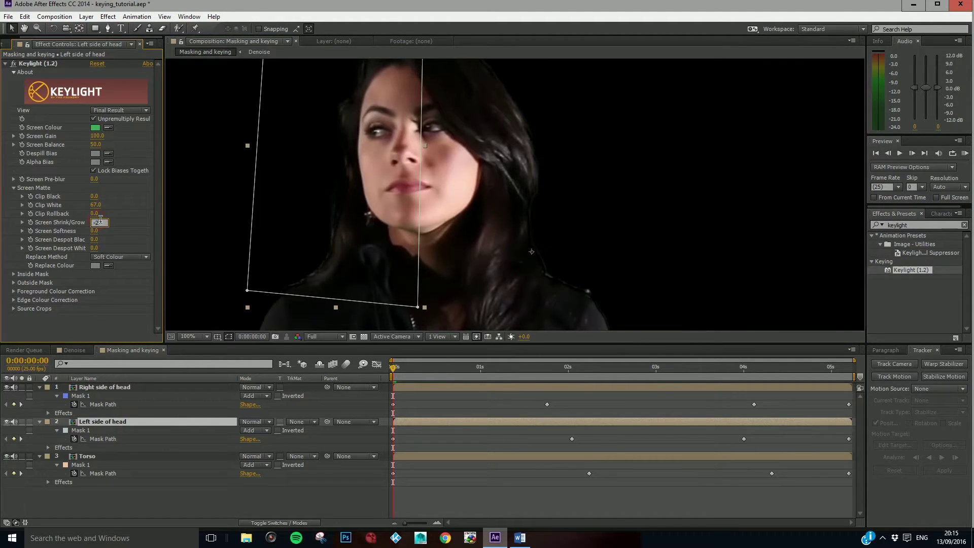
key(Return)
Show the whole composition over the transparency grid and examine the keyed hair edge beside the face up close.
scroll(218, 205, down, 4)
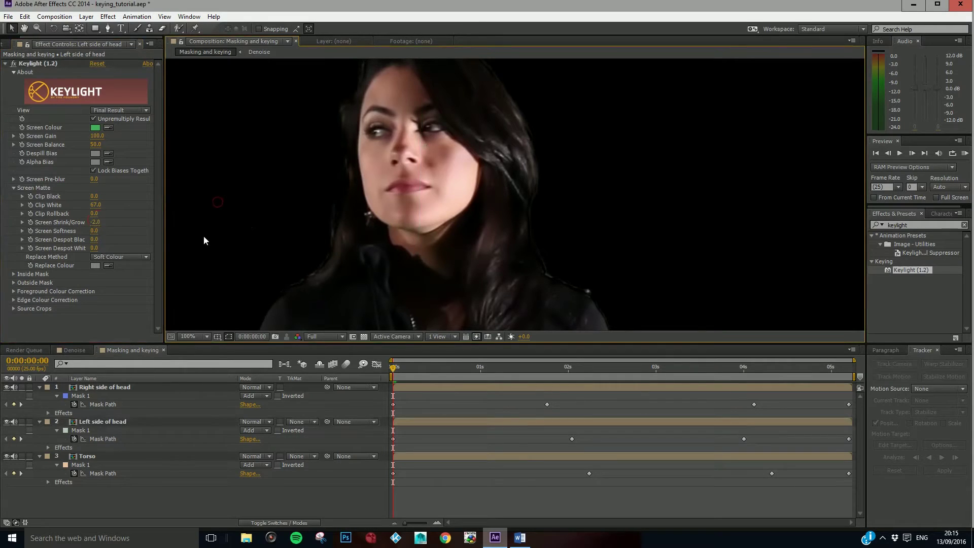
drag(451, 263, 480, 224)
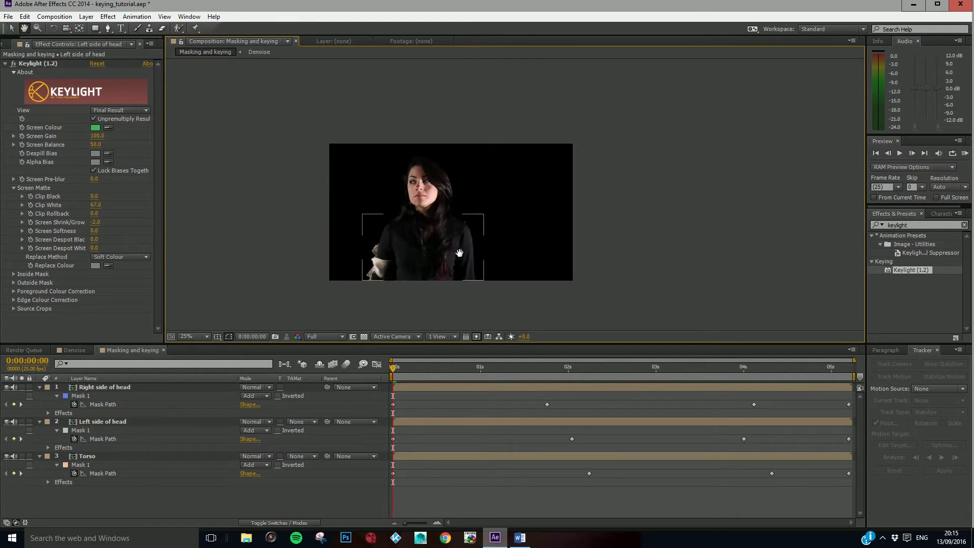
click(197, 336)
click(198, 346)
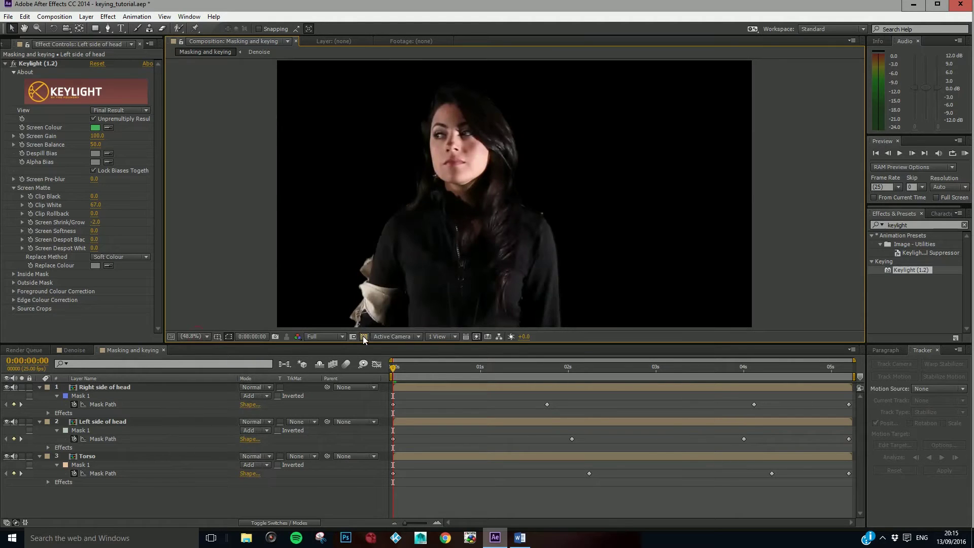
click(363, 337)
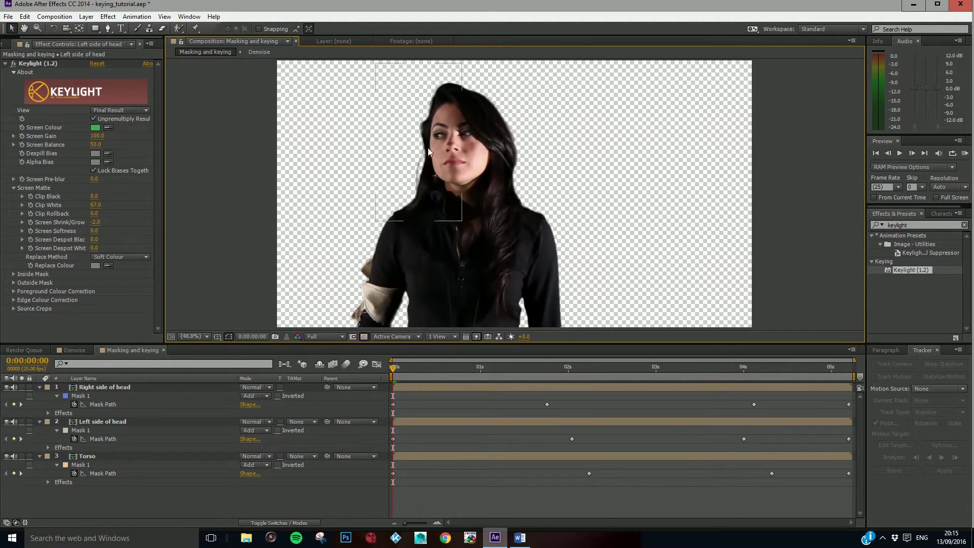
scroll(421, 162, up, 5)
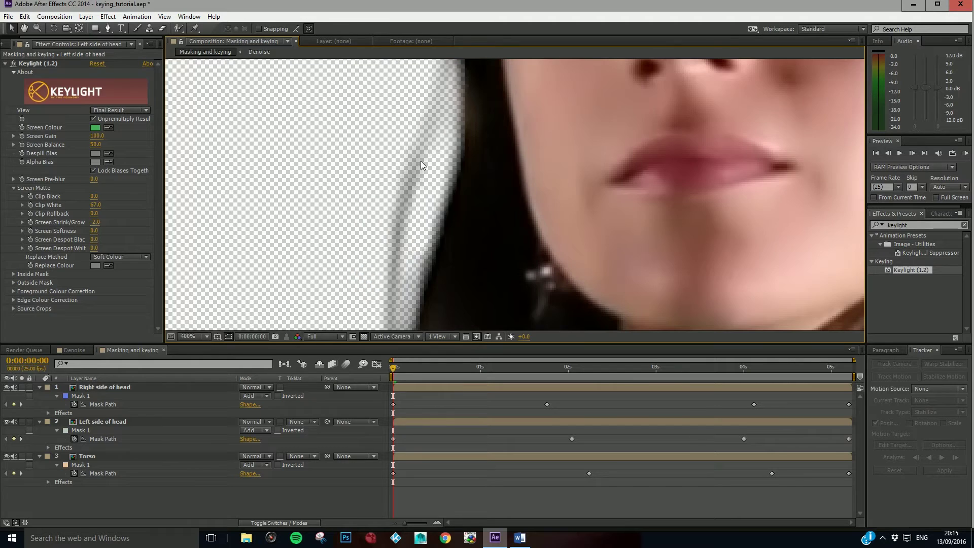
scroll(422, 220, down, 4)
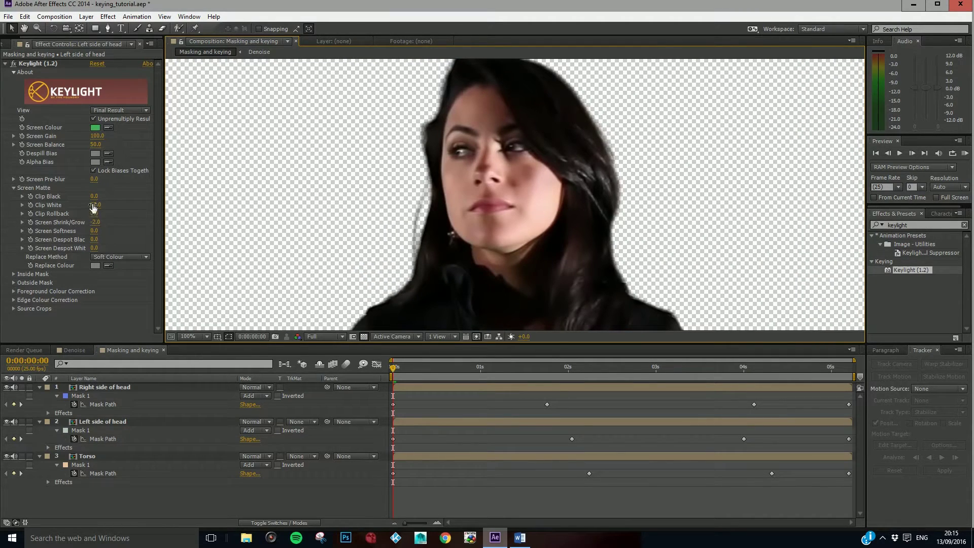
Try lowering Keylight's Clip White to 59 on the Left side of head layer.
drag(94, 204, 86, 205)
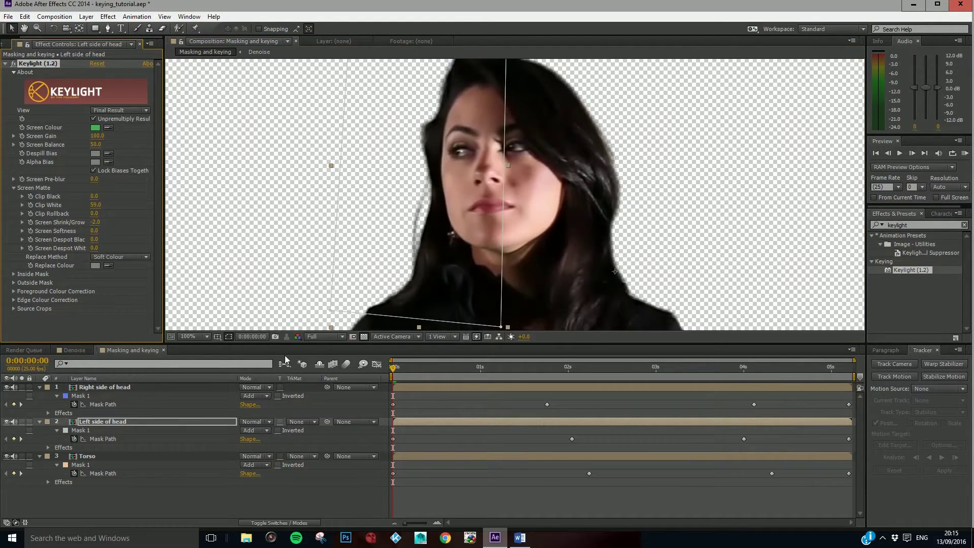
key(ctrl+shift+a)
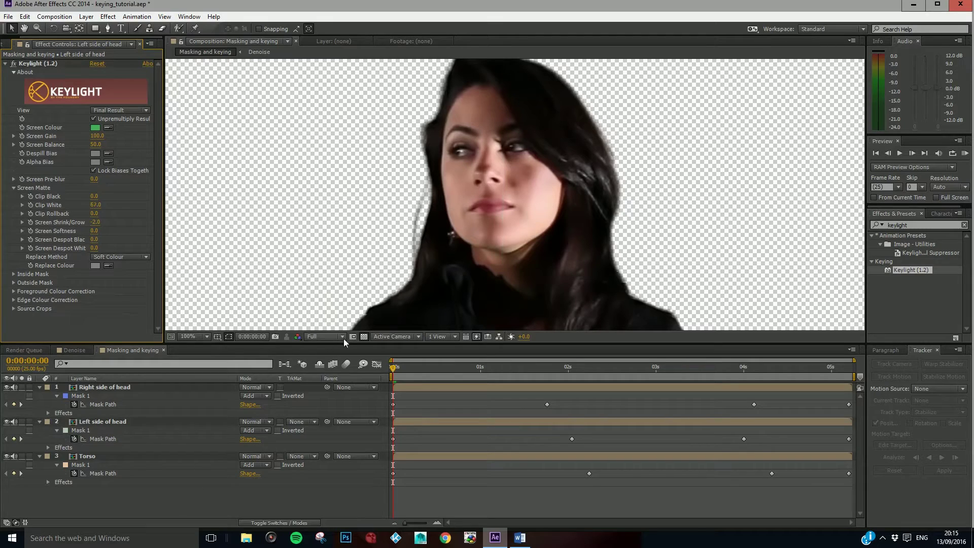
Turn off the transparency grid and frame the whole figure in the viewer at 50%.
click(363, 336)
scroll(585, 276, down, 2)
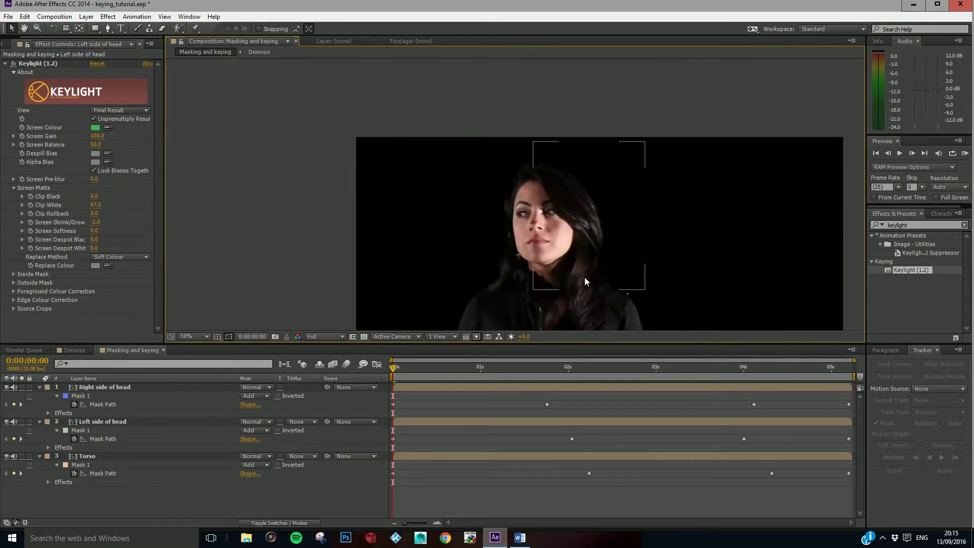
drag(581, 297, 491, 217)
key(v)
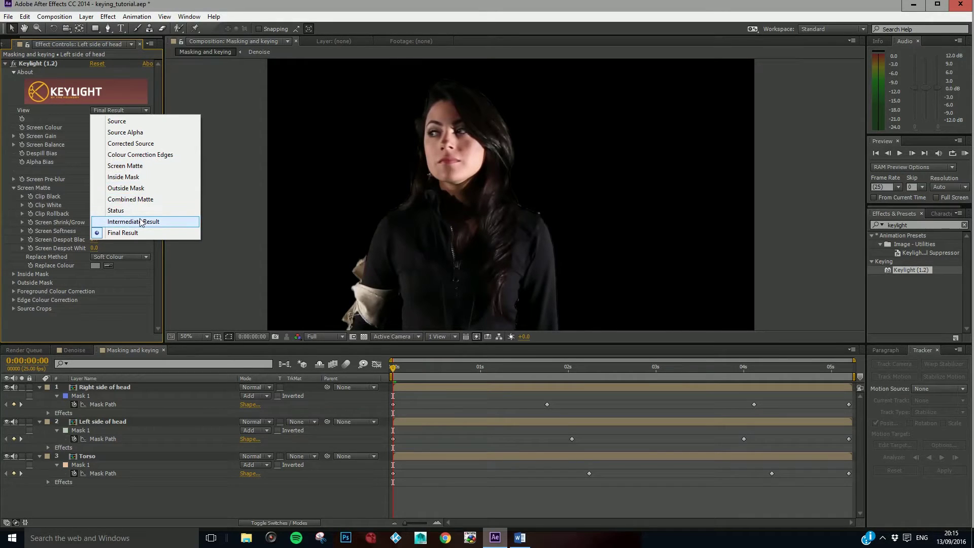
Set Keylight's View to Intermediate Result on the Left side of head, Right side of head and Torso layers.
click(142, 223)
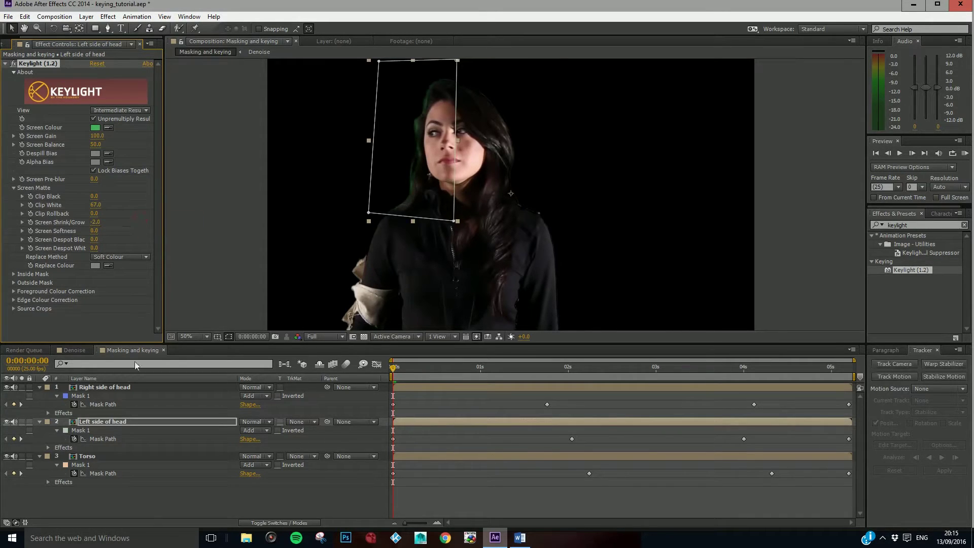
click(113, 388)
click(122, 111)
click(120, 224)
click(112, 455)
click(121, 108)
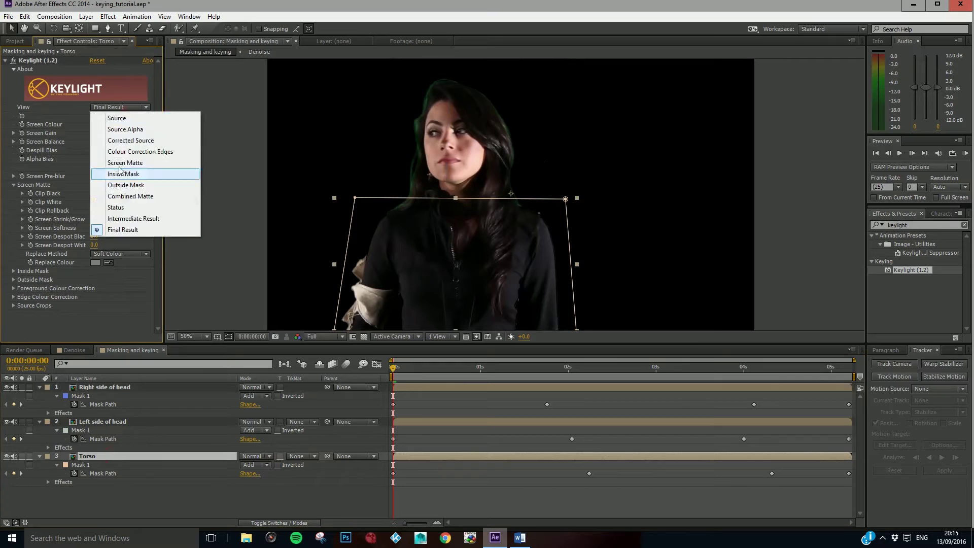
click(120, 222)
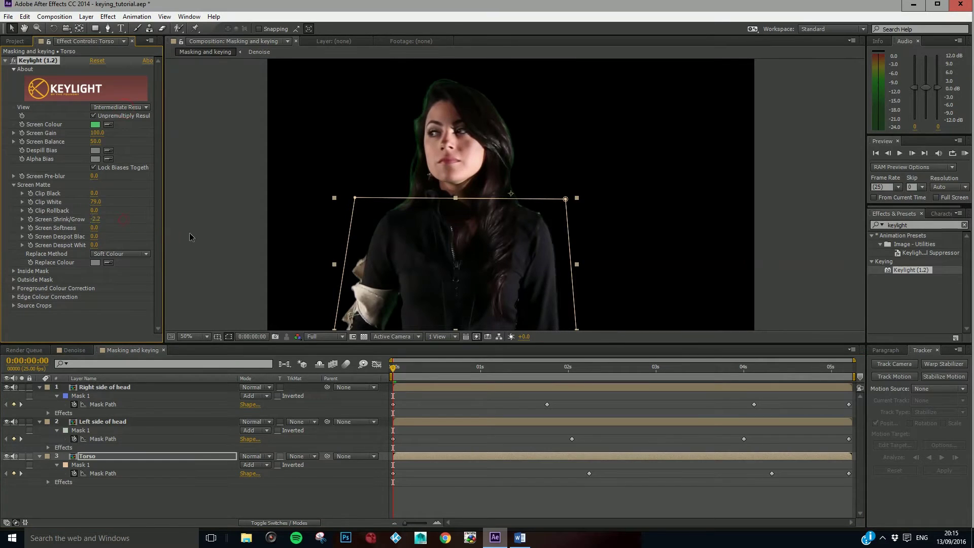
click(680, 240)
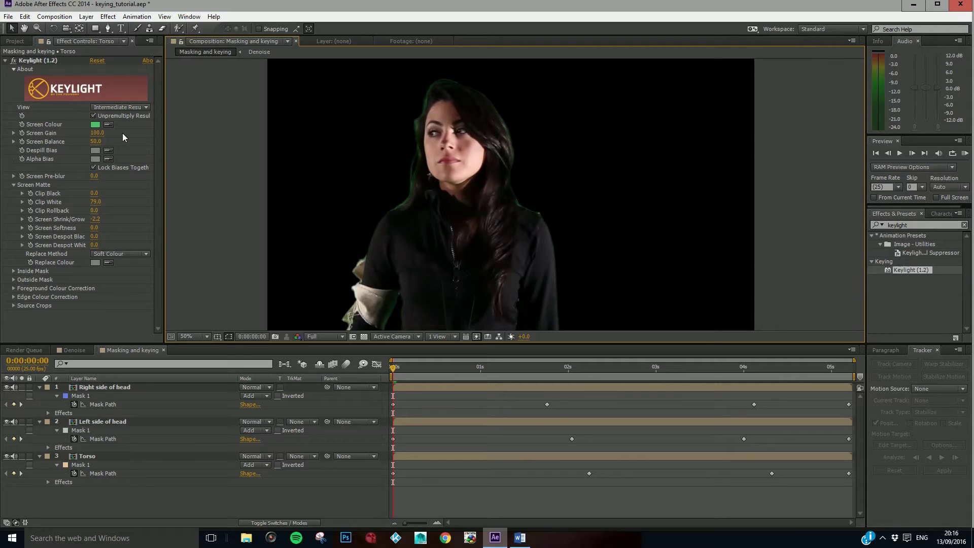
click(431, 93)
Collapse the three layers' properties and create a new composition from the Masking and keying composition.
click(18, 41)
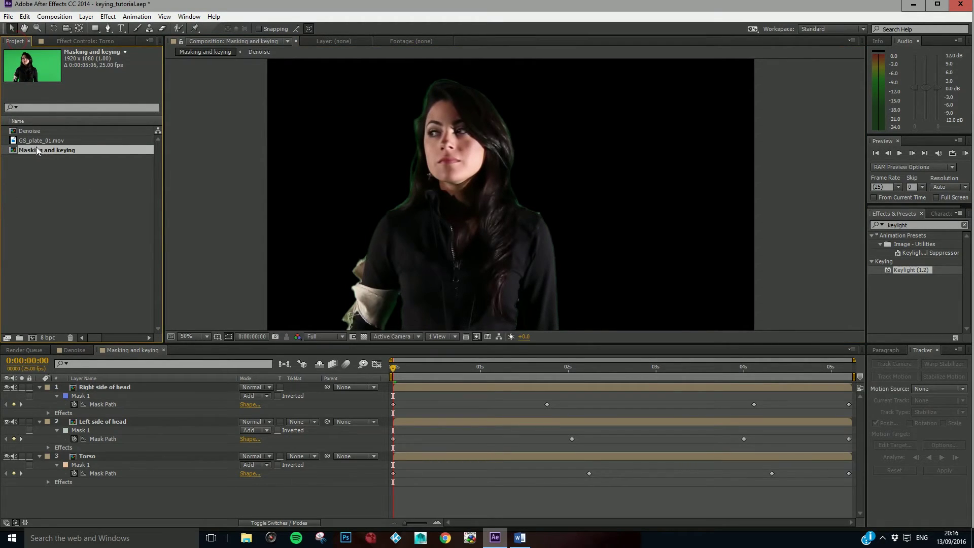
click(41, 387)
click(40, 388)
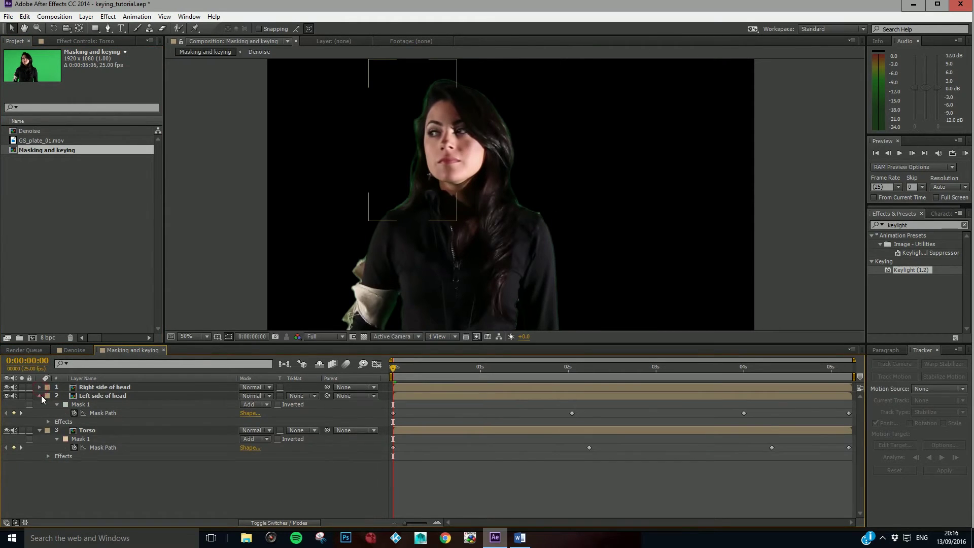
click(40, 395)
click(40, 404)
drag(38, 151, 30, 340)
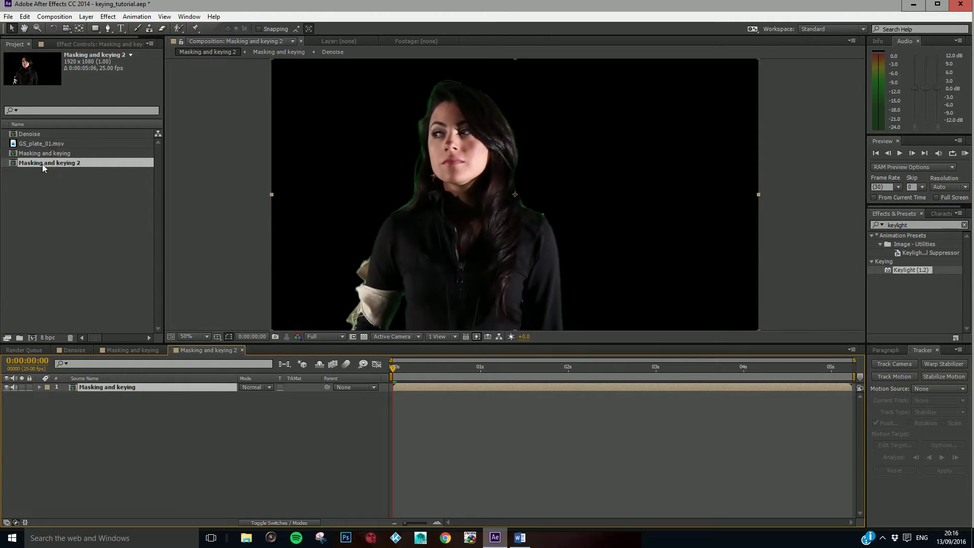
Rename the Masking and keying 2 composition as Spill Suppression.
right_click(57, 163)
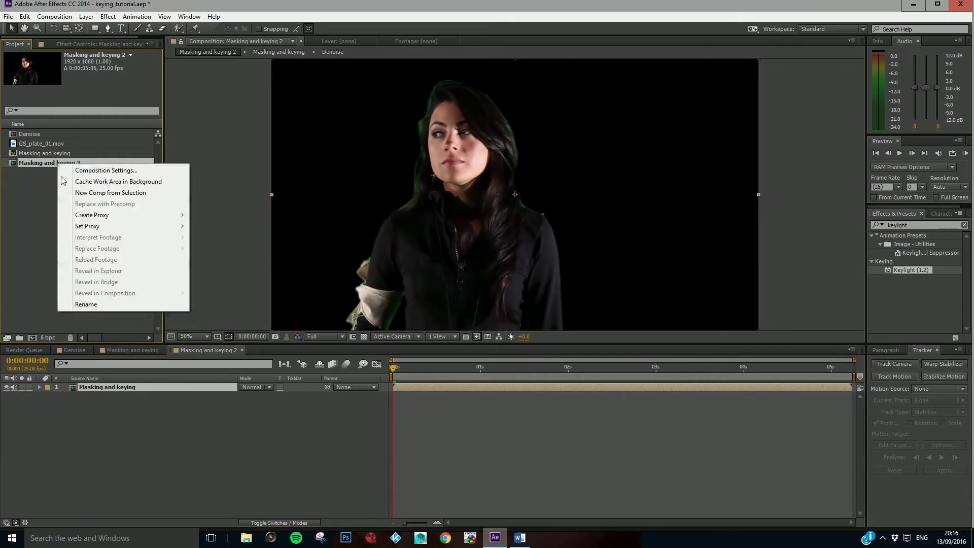
click(84, 303)
text(S)
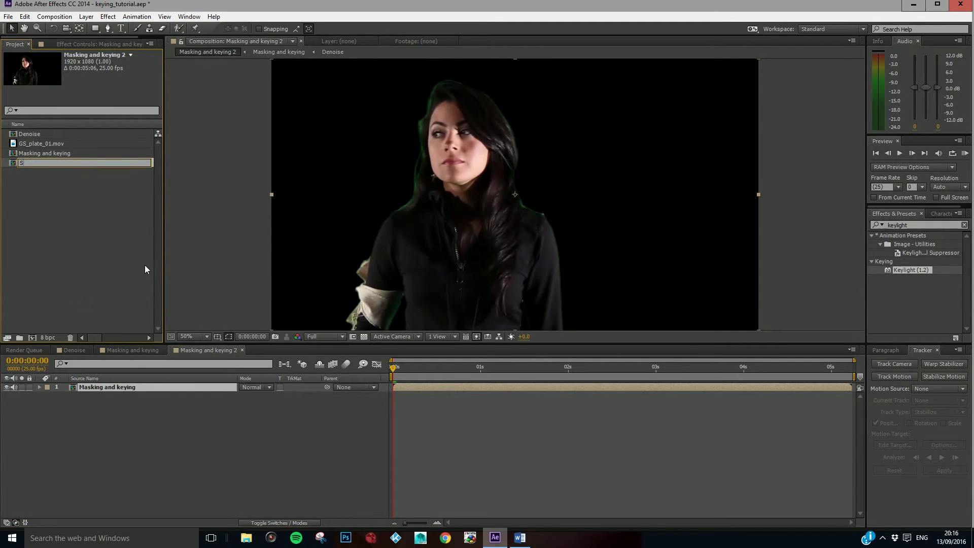
text(pill Suppresion)
click(74, 214)
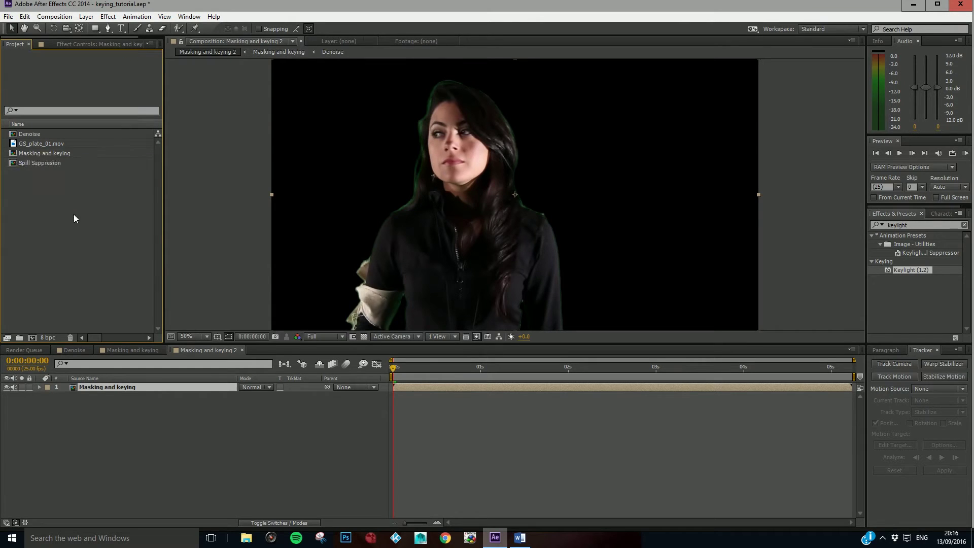
right_click(54, 163)
click(86, 302)
click(51, 162)
text(s)
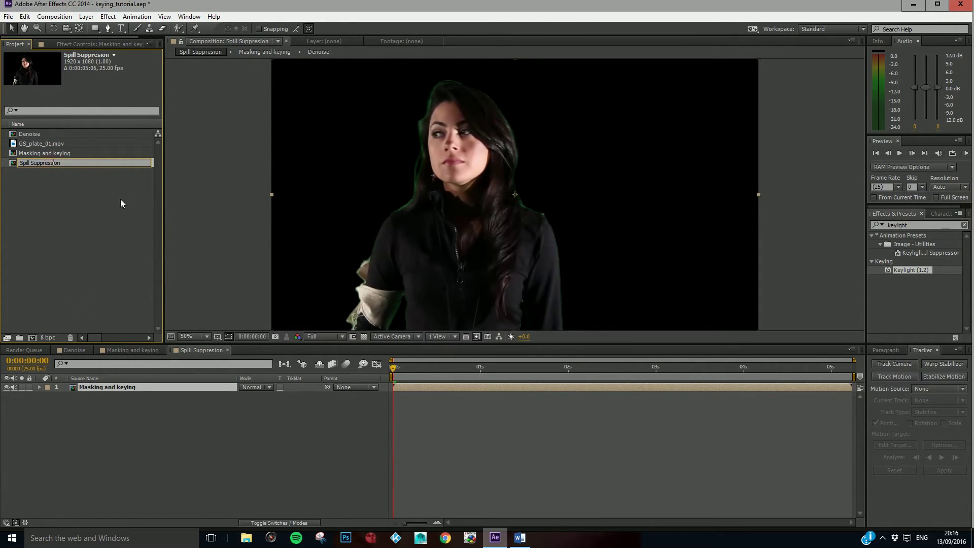
click(75, 192)
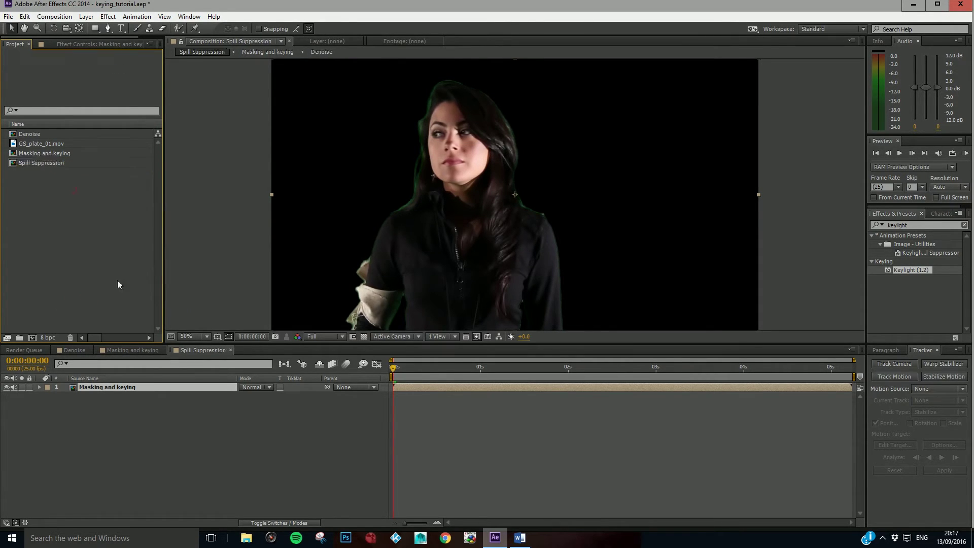
Toggle the nested Masking and keying layer's visibility and review the separate layers inside its source composition.
click(115, 386)
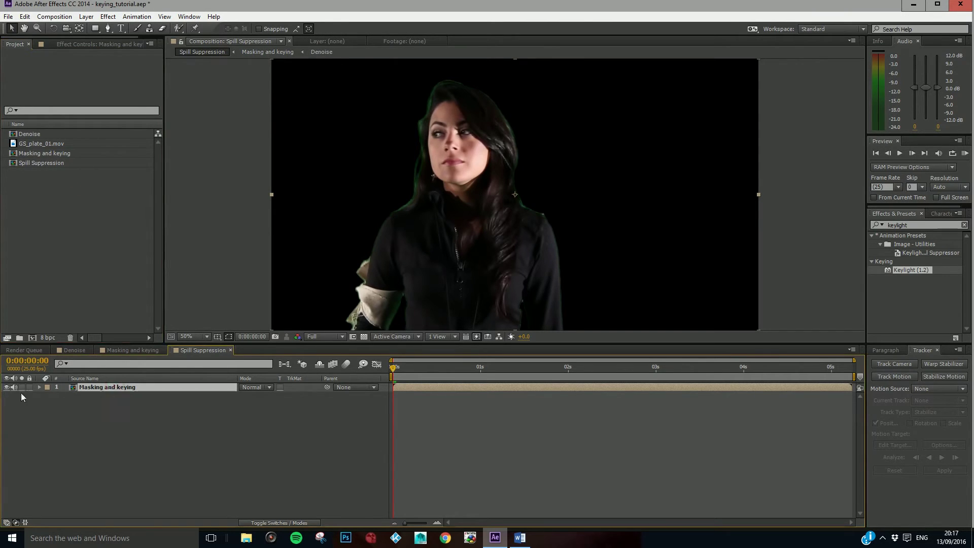
click(7, 387)
click(7, 387)
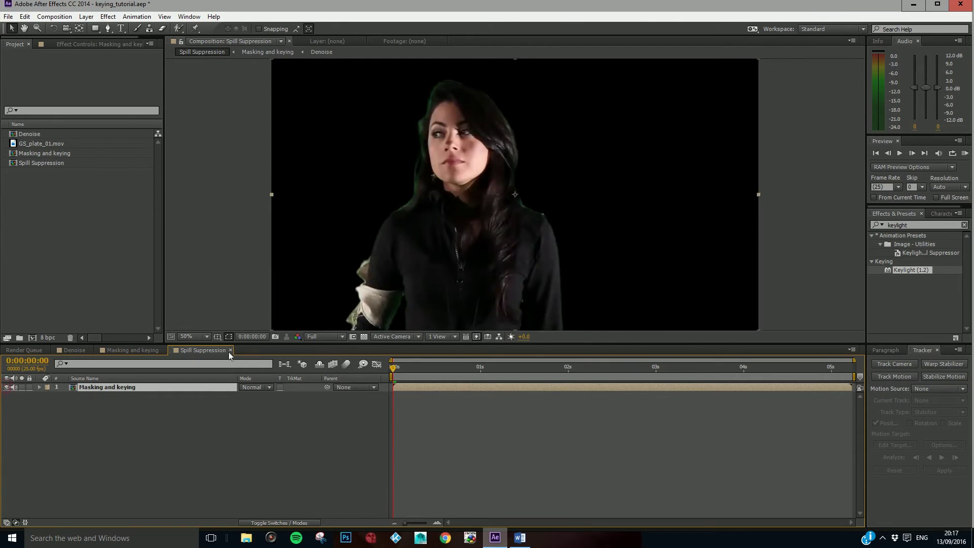
click(130, 353)
click(96, 396)
click(94, 405)
click(95, 378)
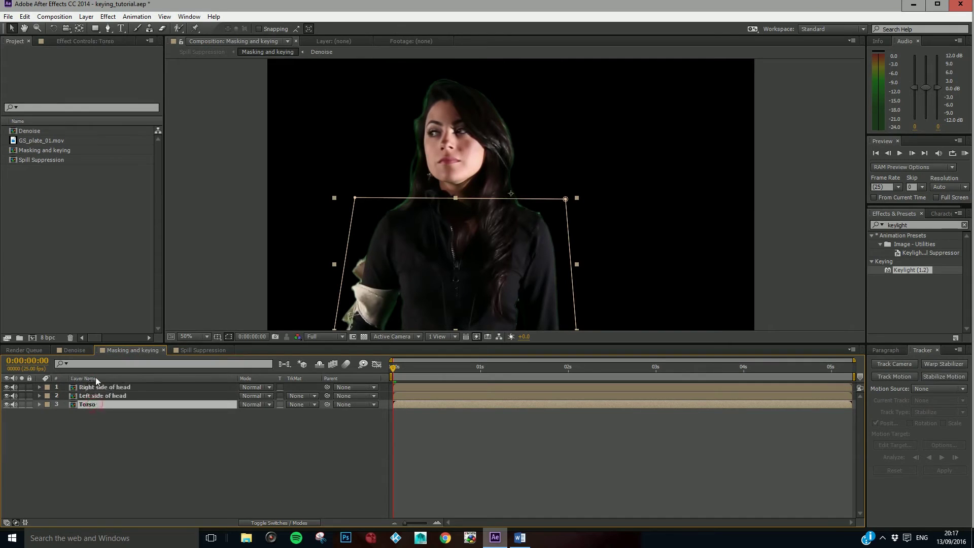
click(198, 350)
click(7, 387)
click(7, 387)
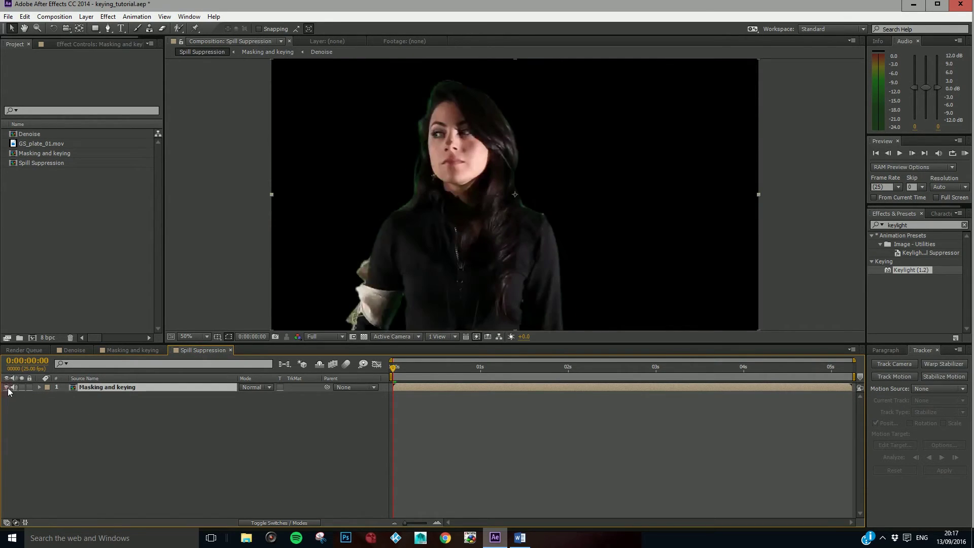
Find the Hue/Saturation effect by searching for "hue" and apply it to the nested Masking and keying layer.
click(927, 222)
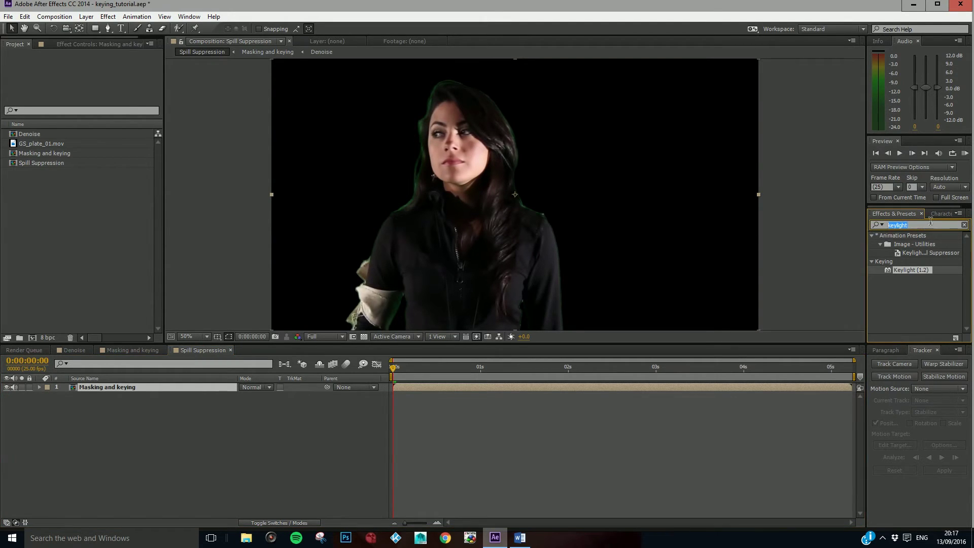
text(hue)
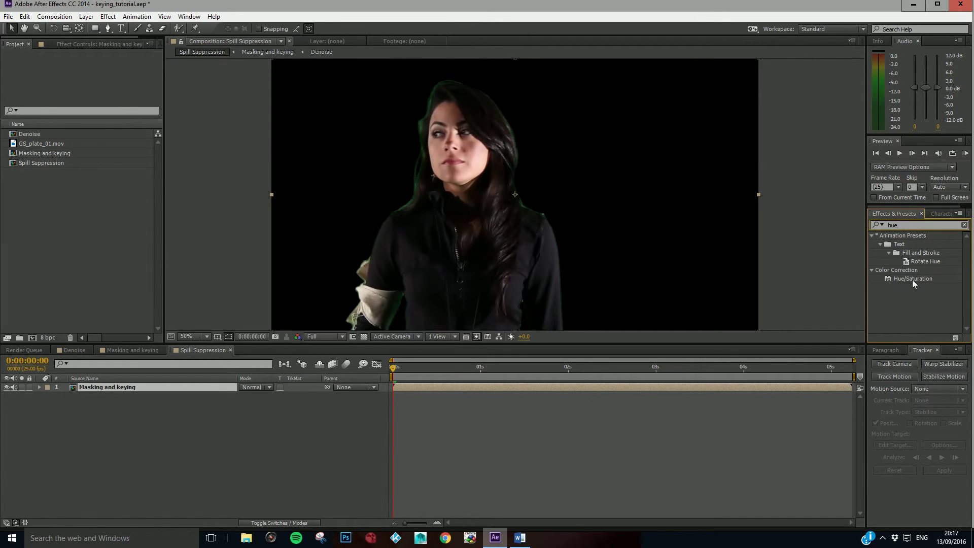
click(136, 391)
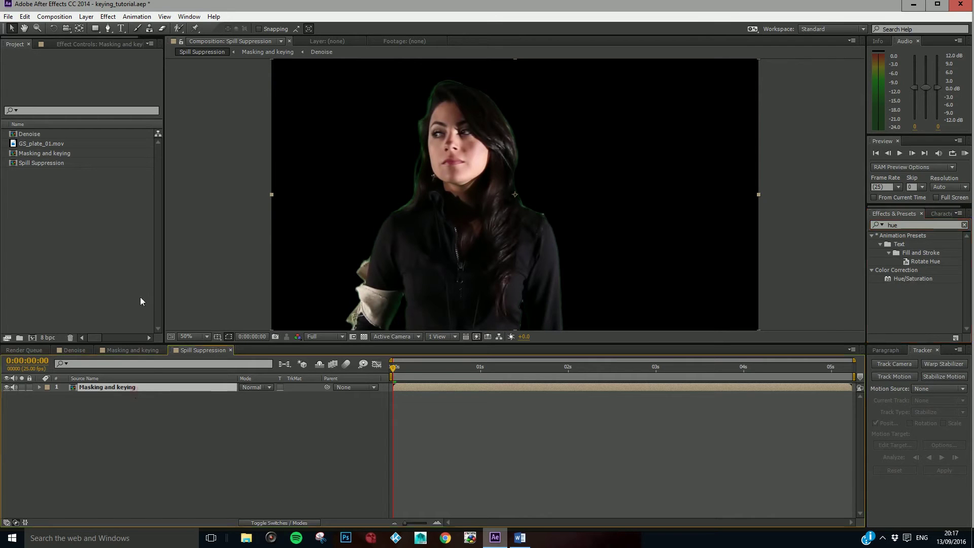
click(108, 17)
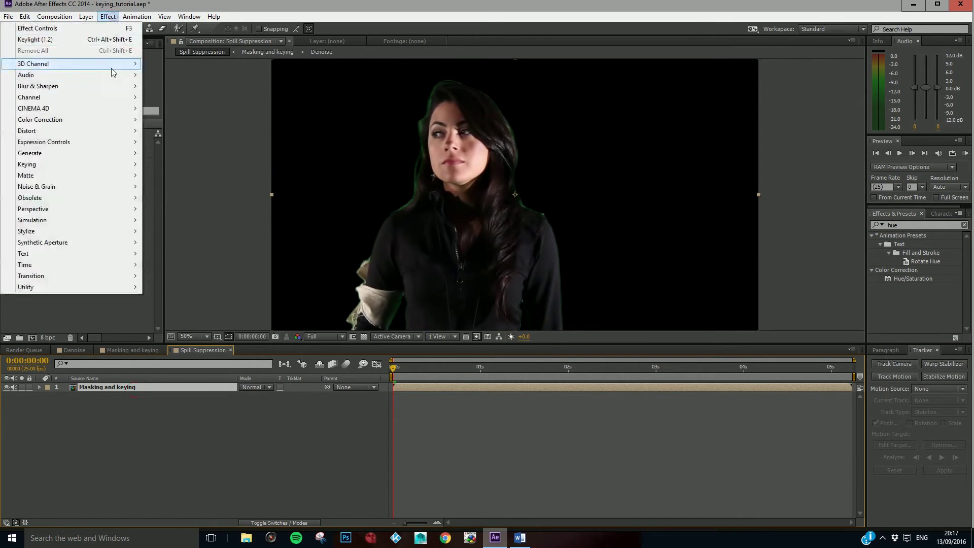
mouse_move(79, 122)
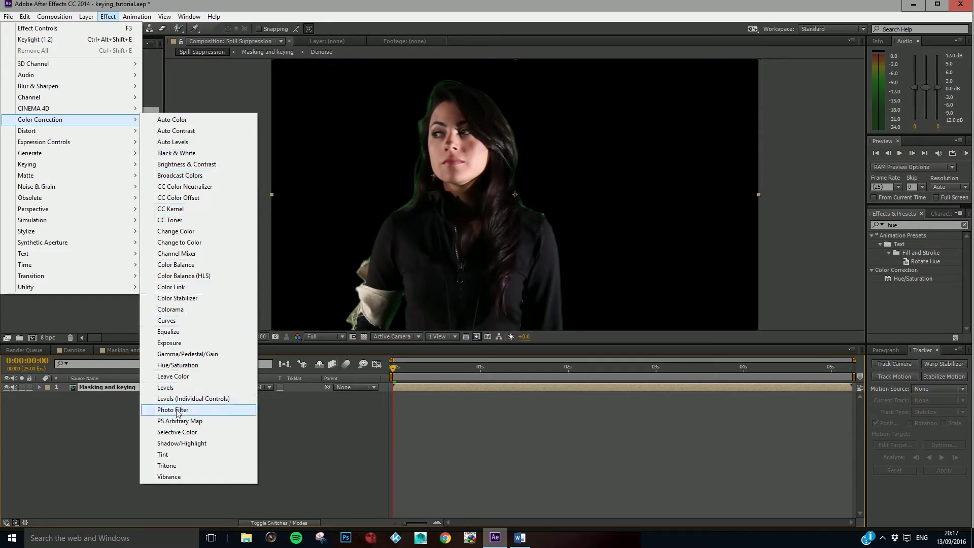
click(299, 425)
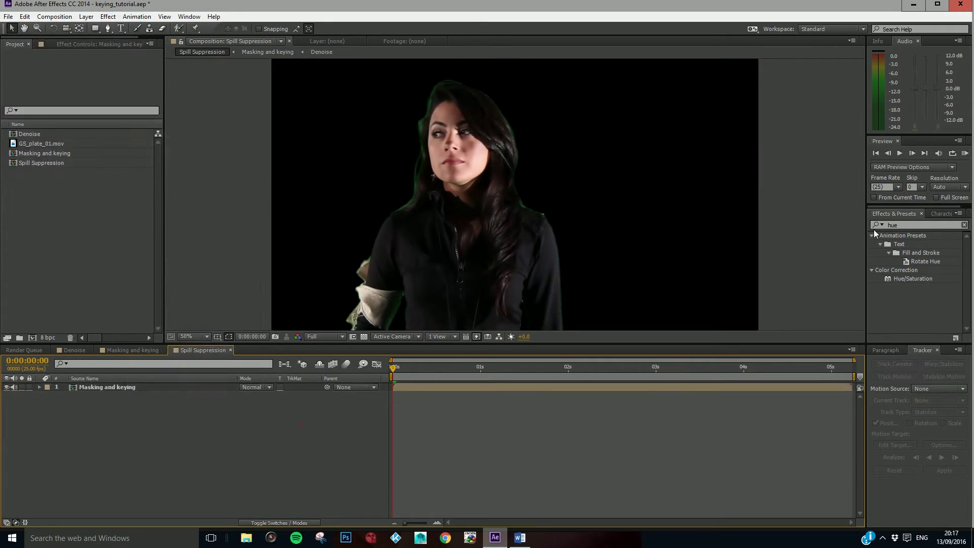
drag(911, 278, 838, 294)
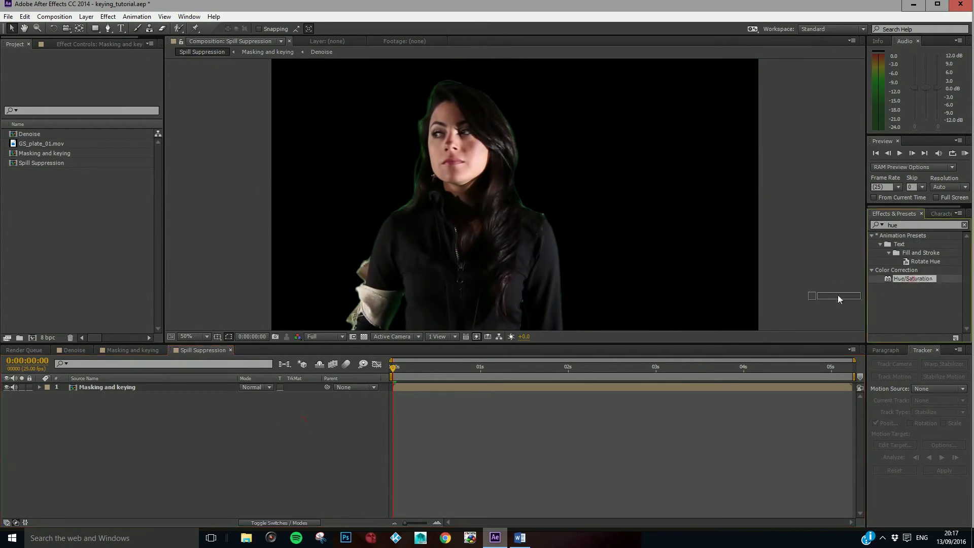
drag(626, 375, 612, 385)
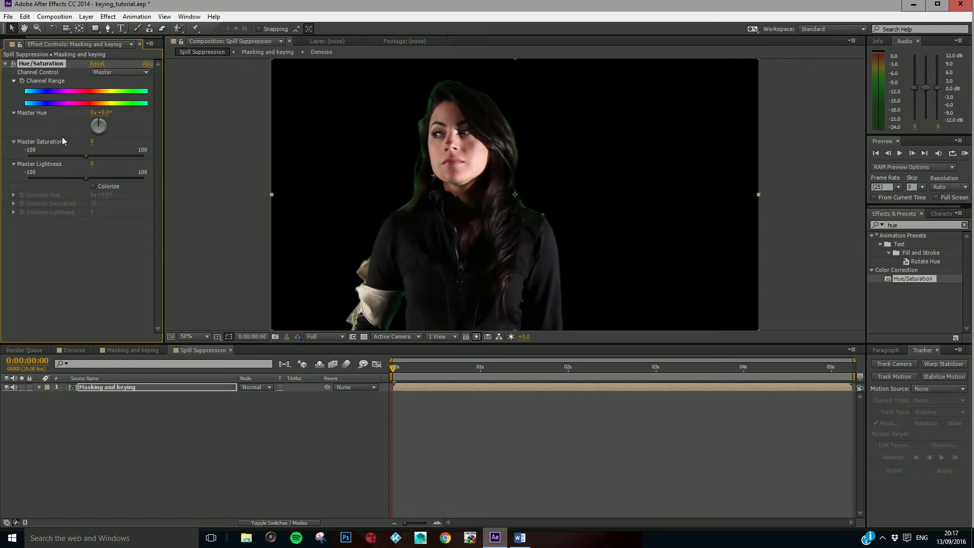
Try raising Master Saturation to 100 and increasing Master Lightness, and return both values to 0.
drag(87, 156, 203, 154)
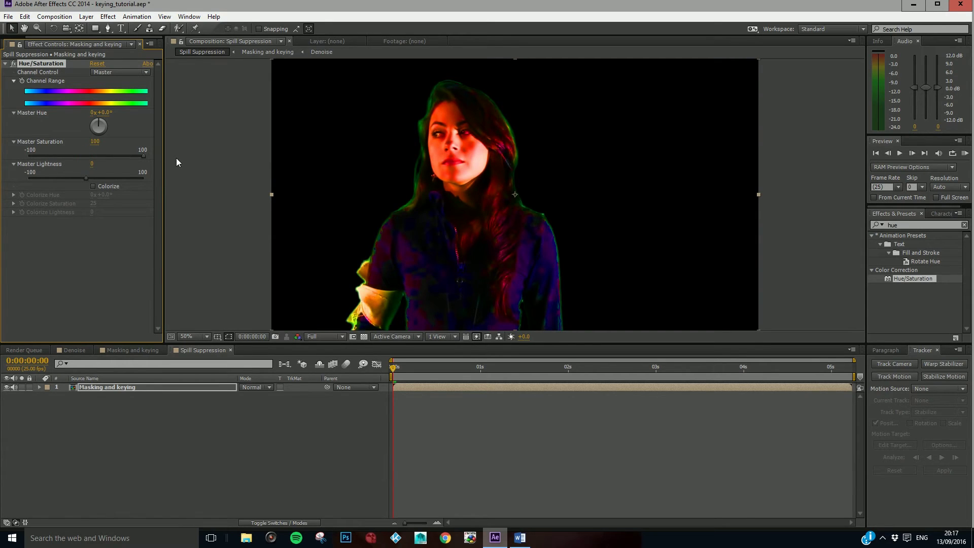
drag(88, 177, 118, 181)
click(95, 142)
text(0)
click(93, 166)
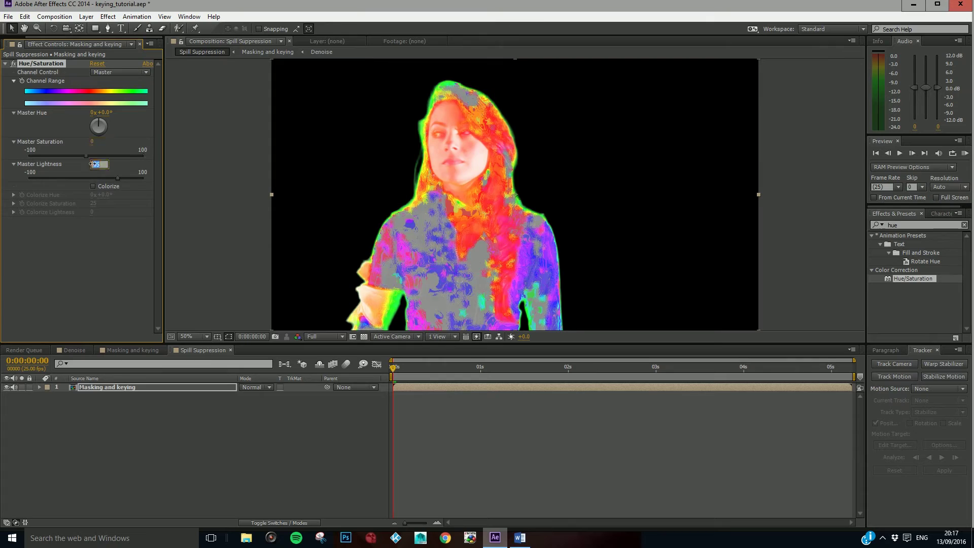
text(0)
click(97, 251)
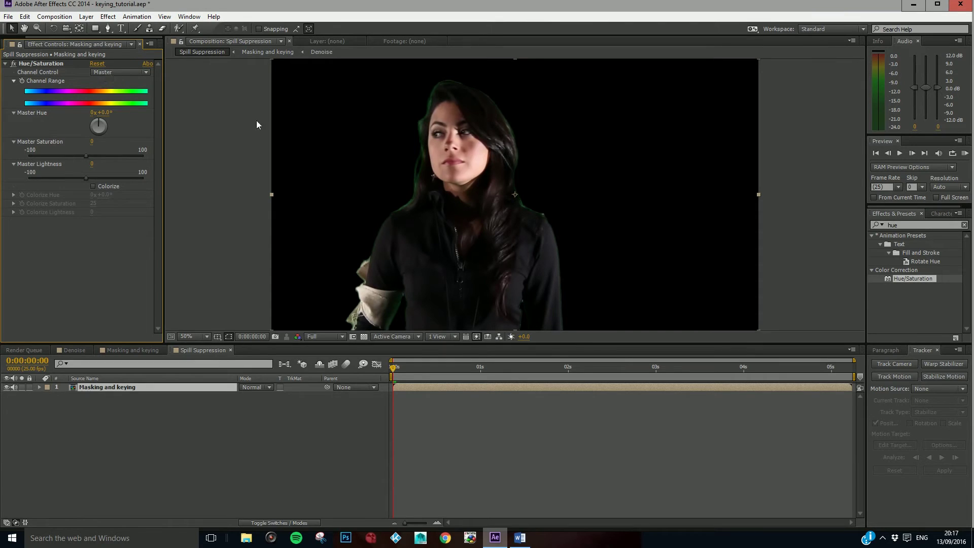
Set the Hue/Saturation Channel Control to Greens and lower Green Saturation and Green Lightness to -100.
click(107, 72)
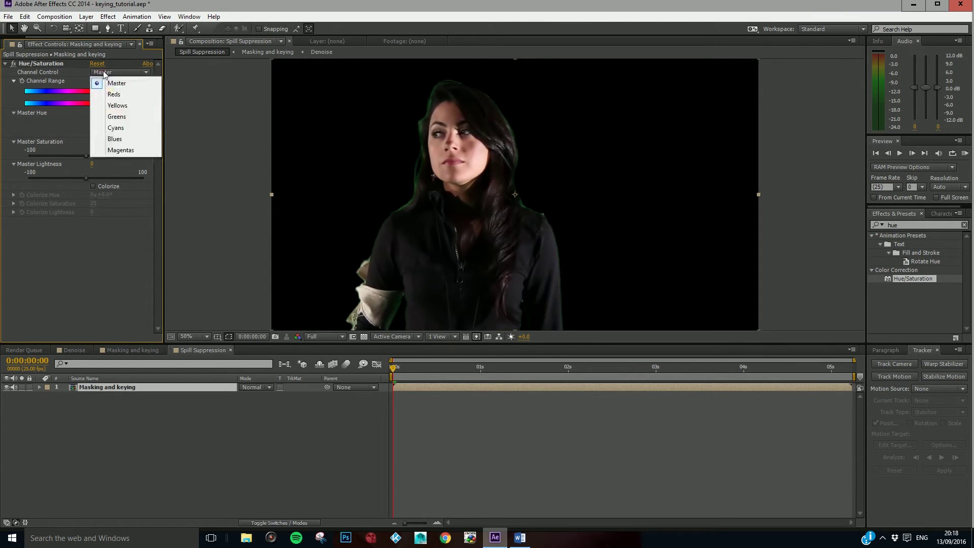
click(114, 119)
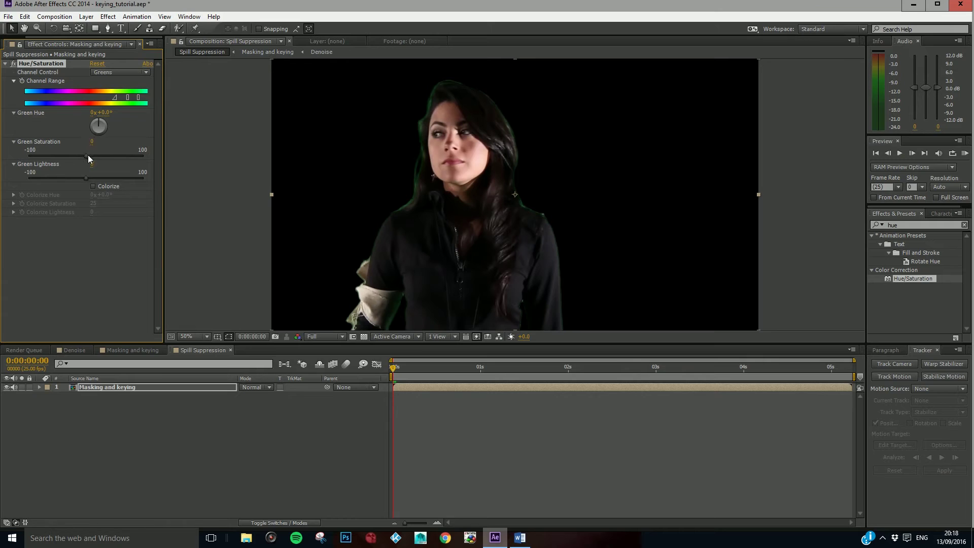
drag(122, 156, 7, 159)
drag(84, 177, 2, 180)
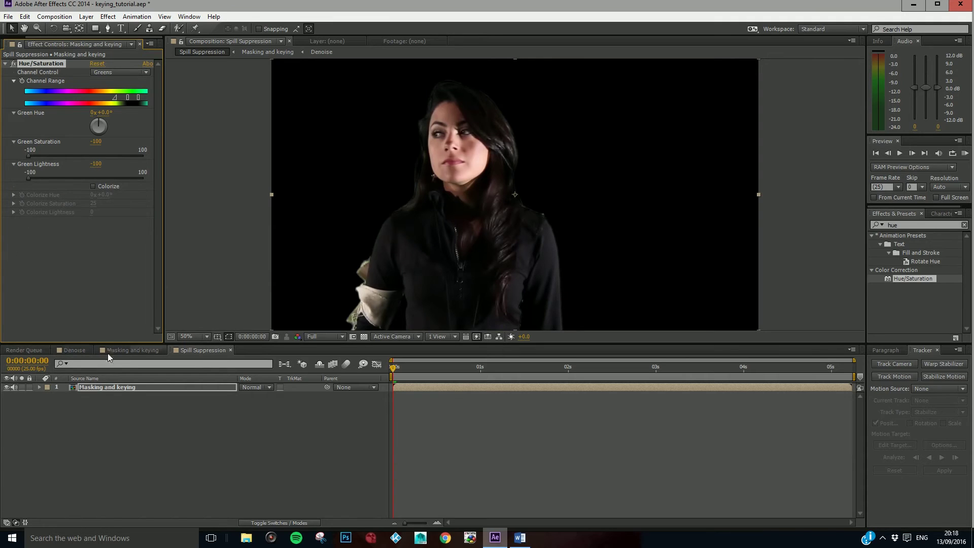
Import tracking_plate_01.mov from the Y2 AE refresher source footage folder and place it beneath the Masking and keying layer.
click(6, 45)
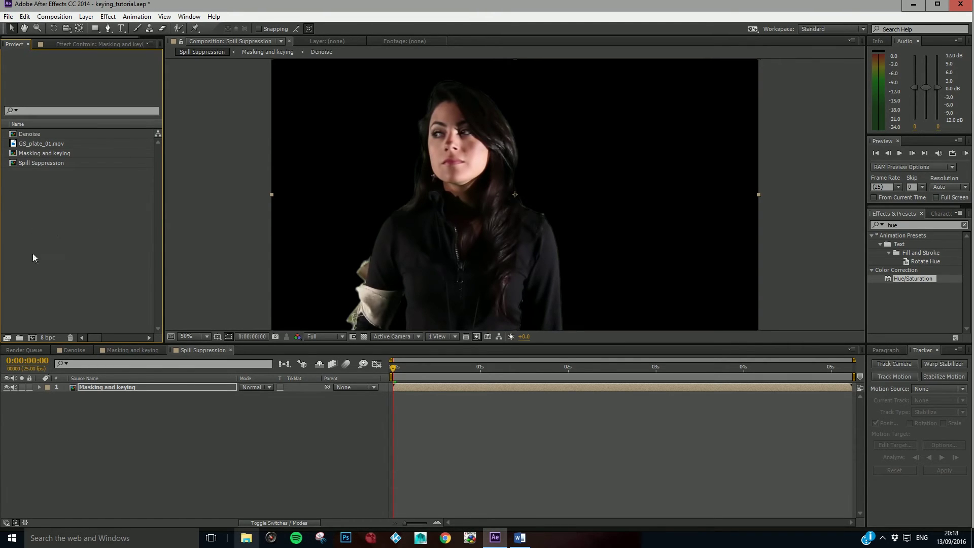
double_click(63, 239)
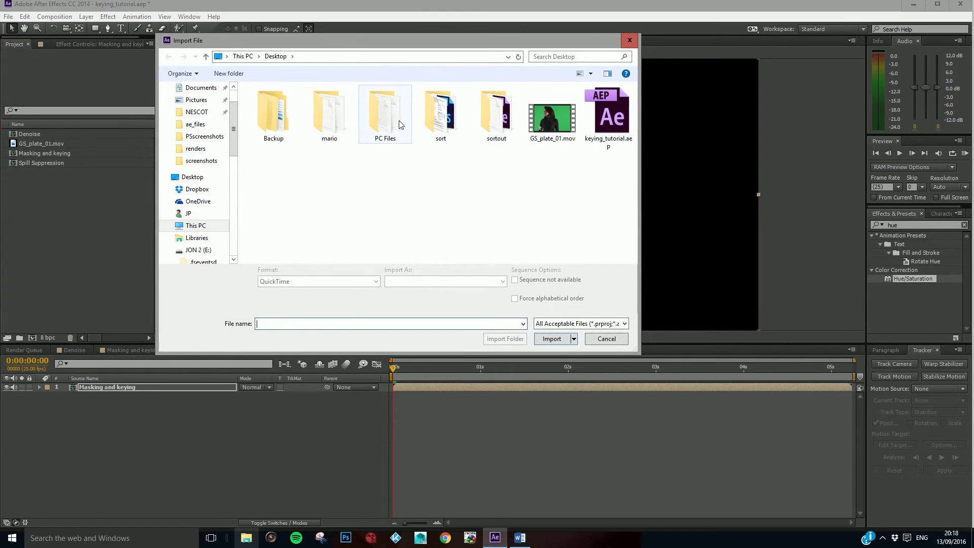
double_click(491, 110)
scroll(304, 156, down, 3)
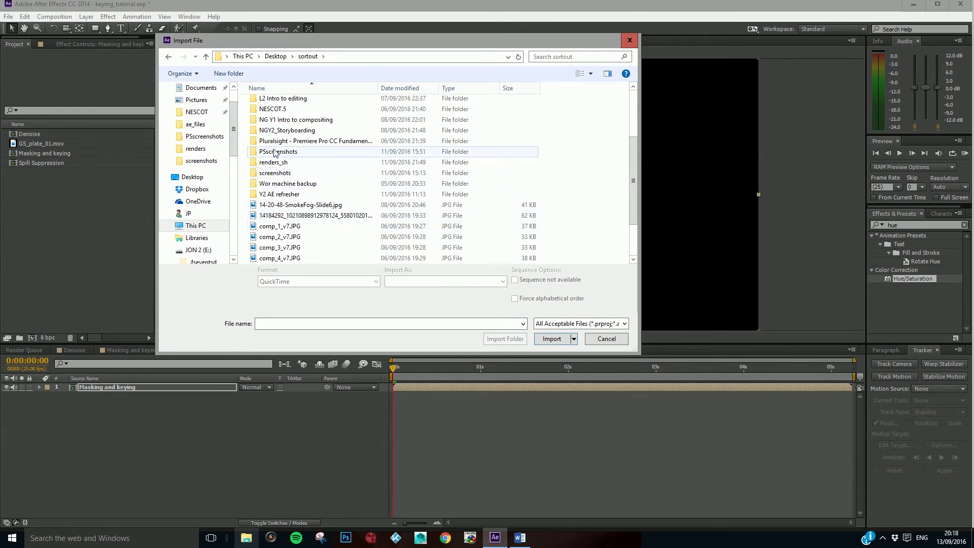
scroll(280, 134, up, 2)
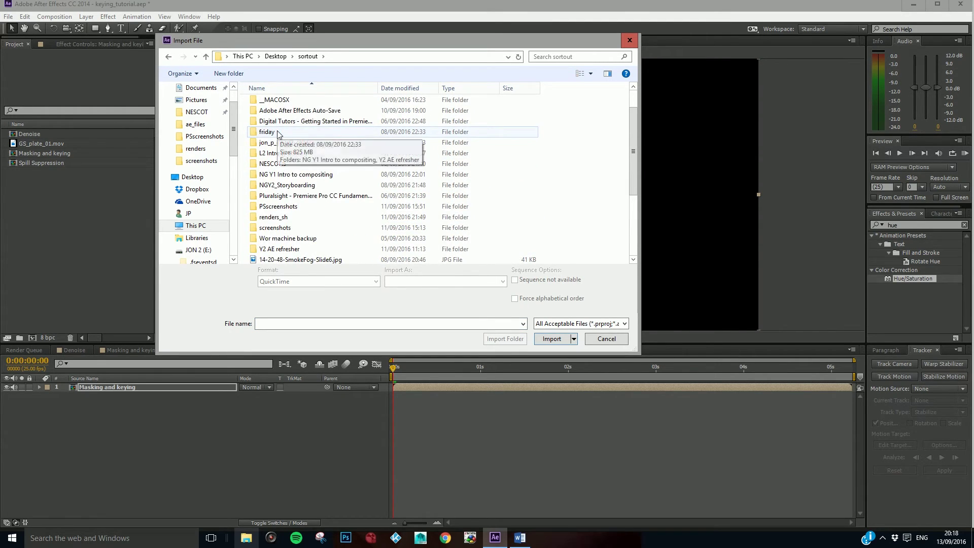
double_click(277, 133)
double_click(280, 113)
double_click(279, 104)
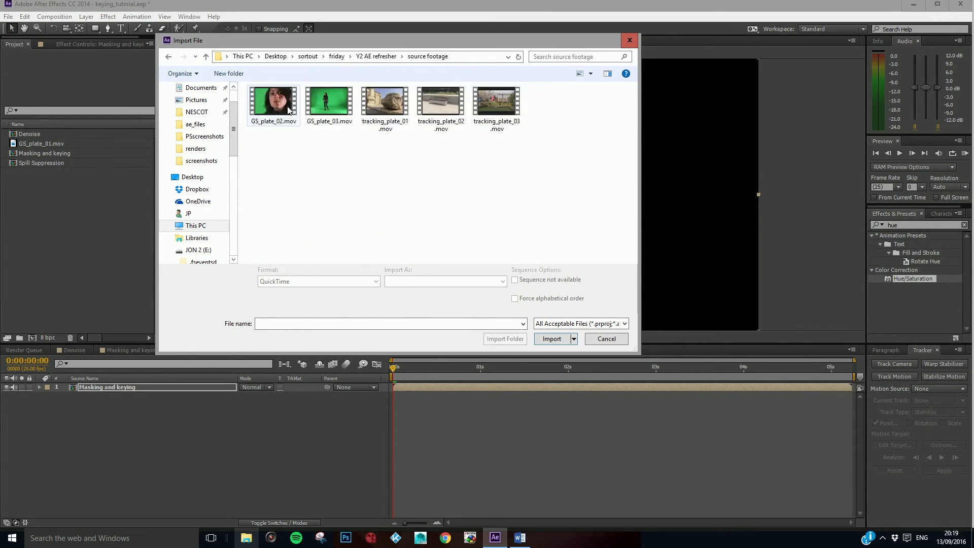
click(396, 109)
click(552, 339)
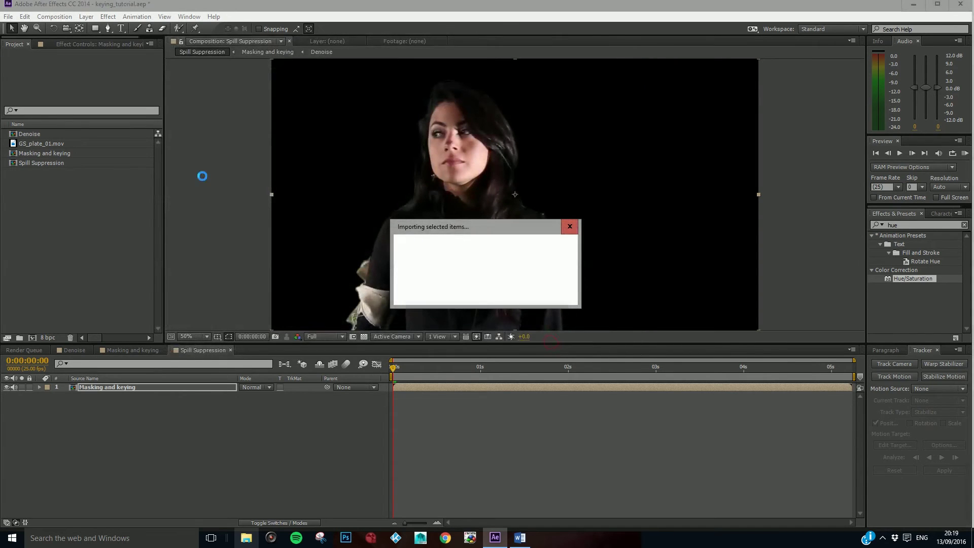
click(114, 388)
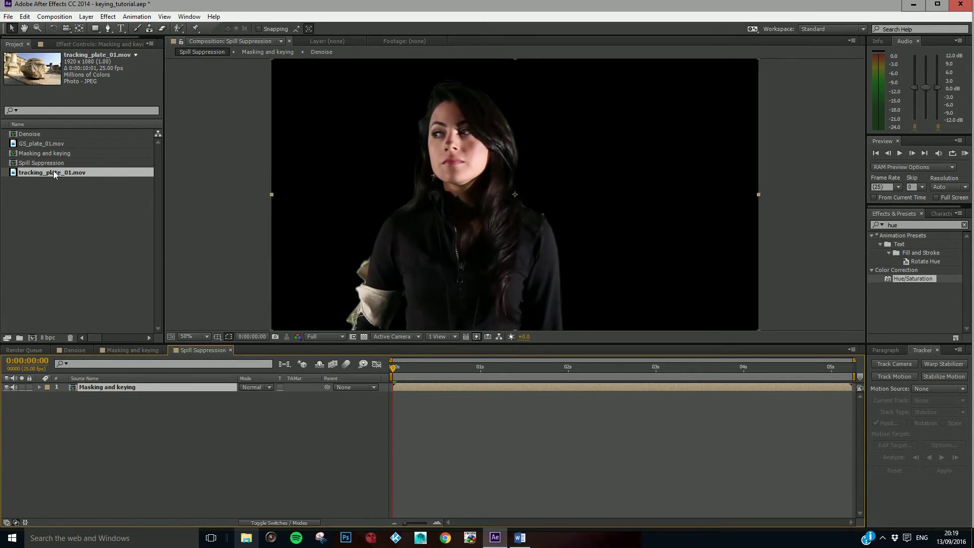
drag(53, 172, 132, 398)
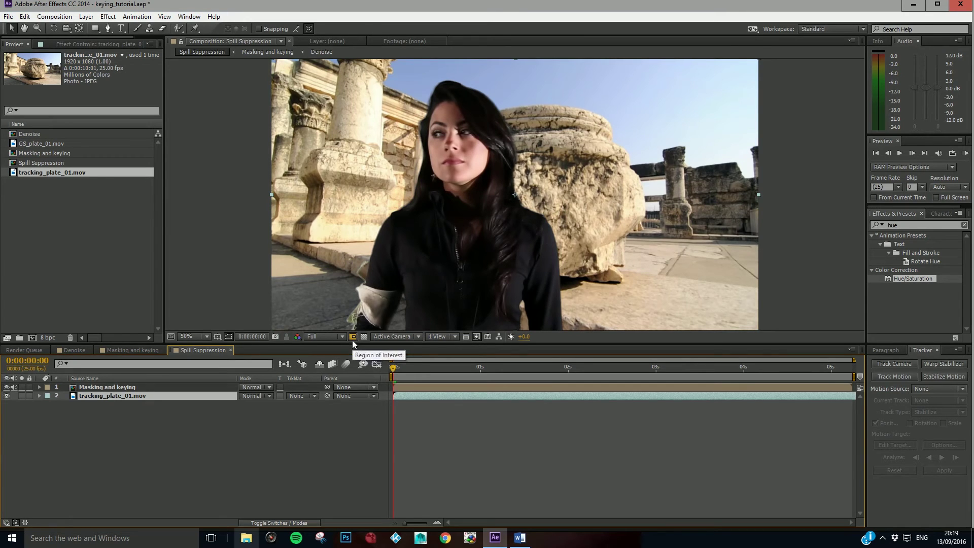
RAM preview the composite over the background plate and examine the edge of the face up close at 0:00:01:20.
click(965, 154)
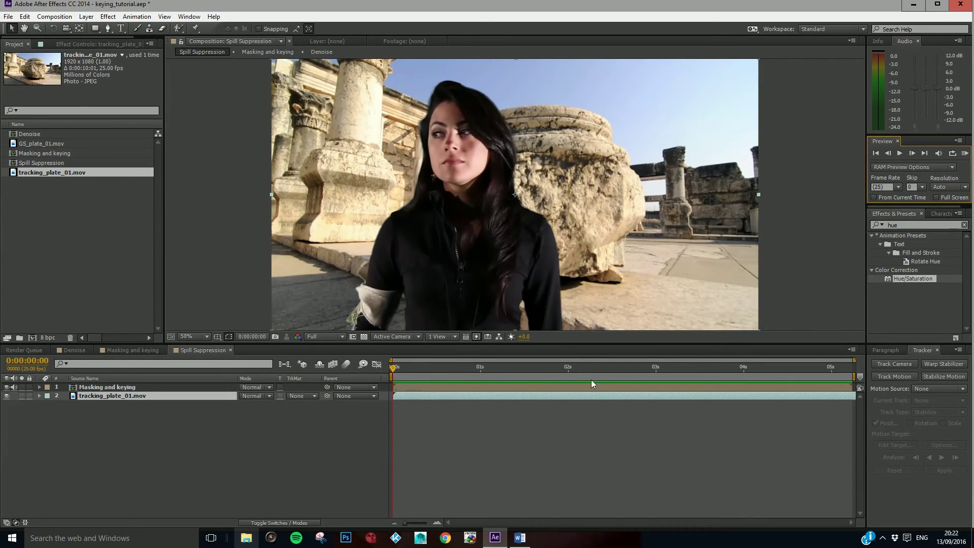
click(966, 153)
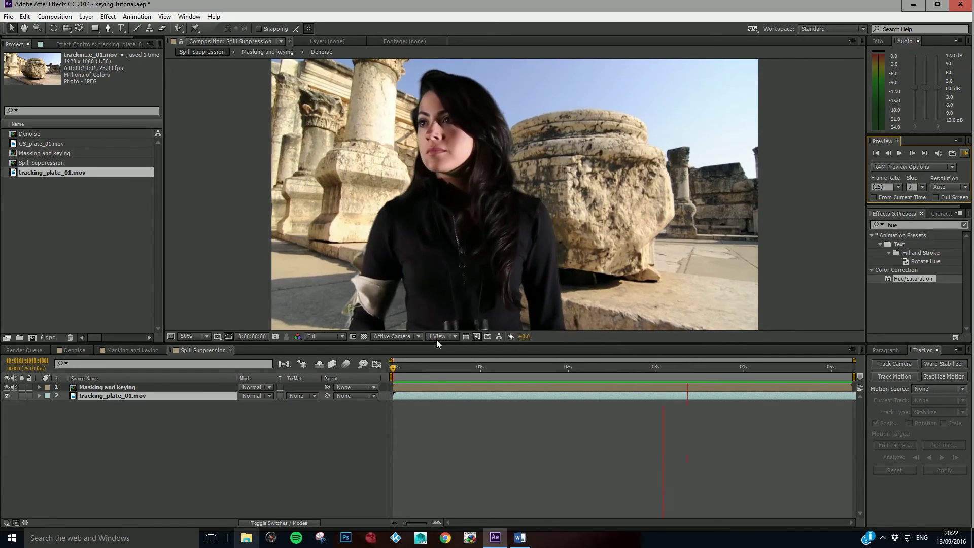
key(space)
drag(510, 365, 550, 368)
scroll(460, 146, up, 2)
scroll(427, 132, up, 2)
drag(342, 119, 441, 268)
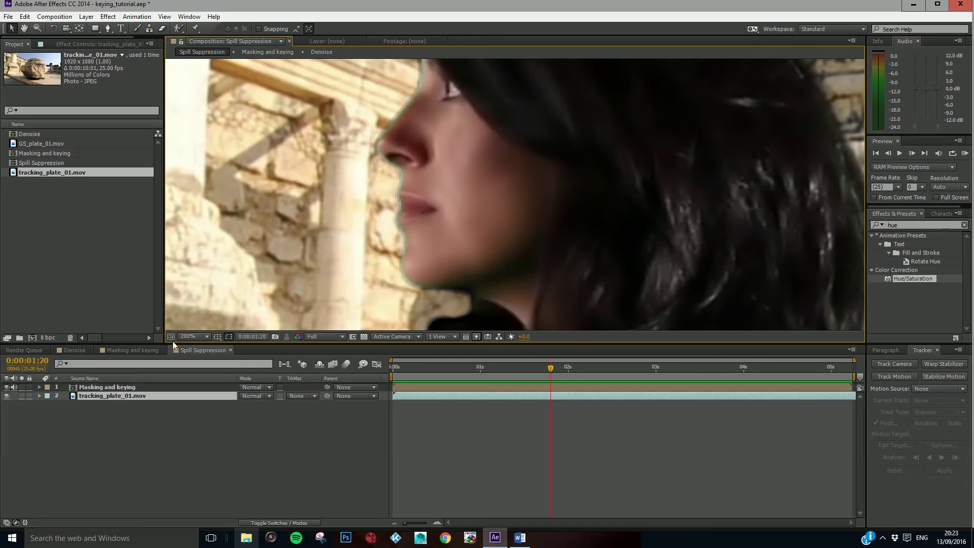
In the Masking and keying composition, set Keylight's Screen Shrink/Grow on the Left side of head layer to -3.3.
click(120, 350)
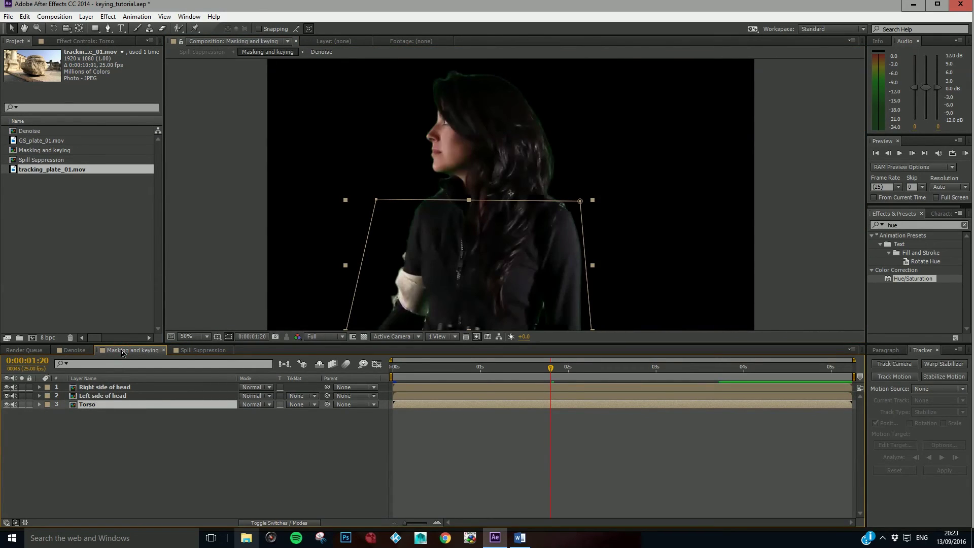
scroll(417, 136, up, 4)
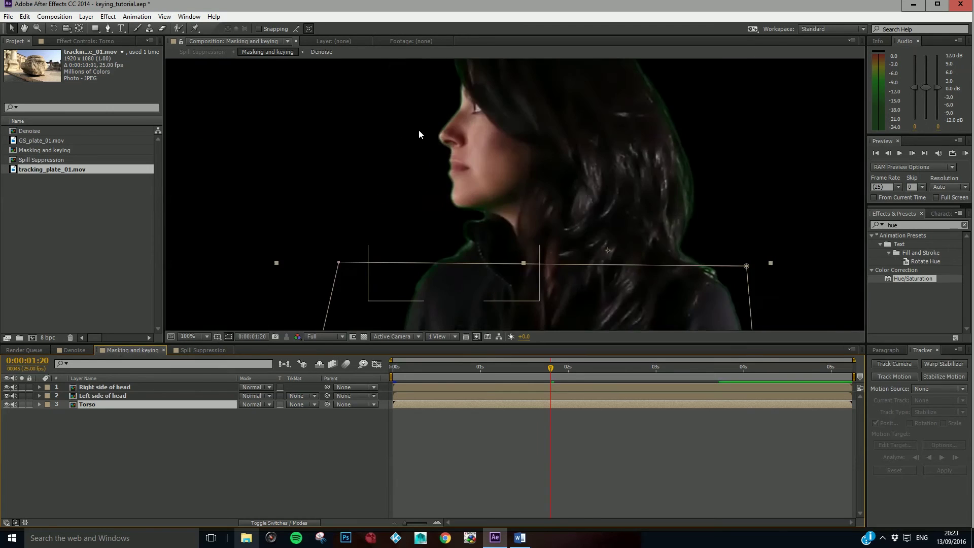
scroll(451, 118, up, 2)
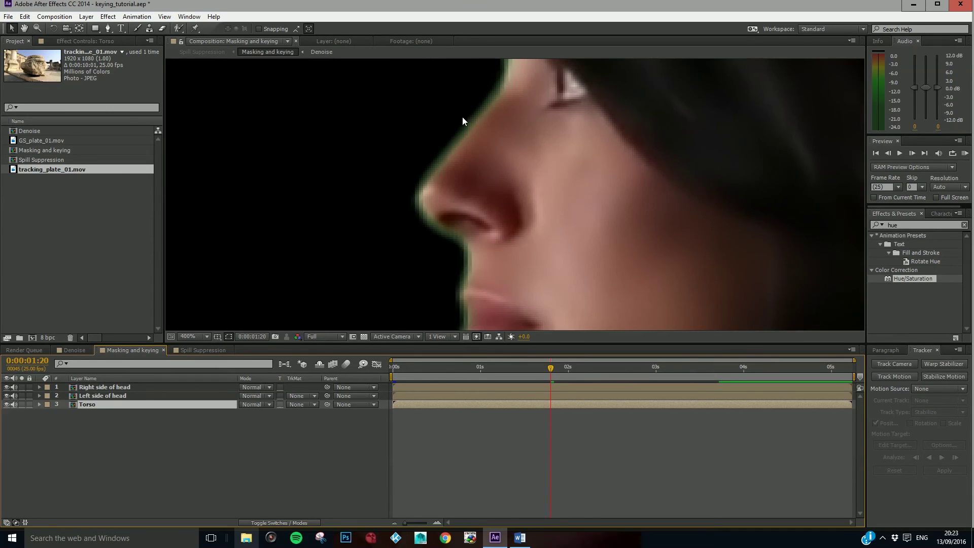
click(90, 395)
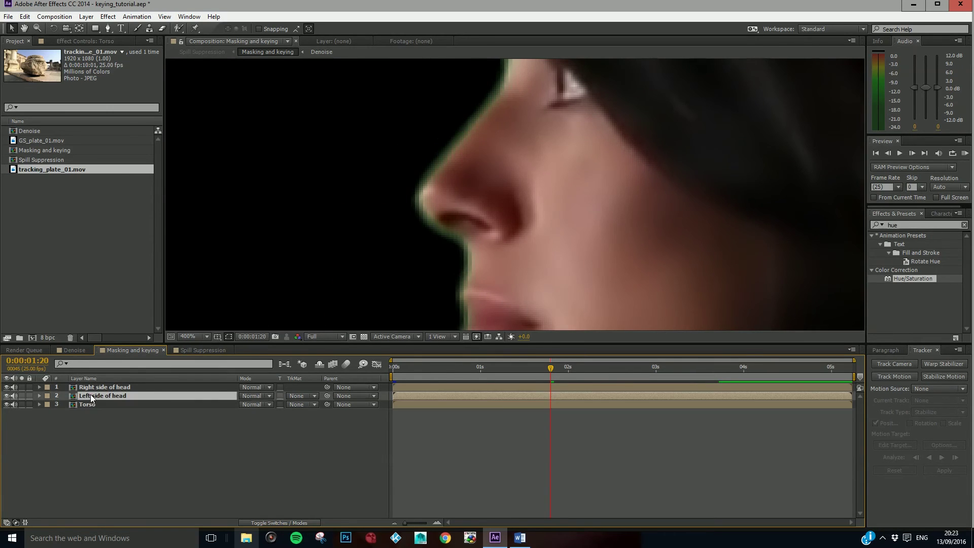
click(75, 45)
click(96, 223)
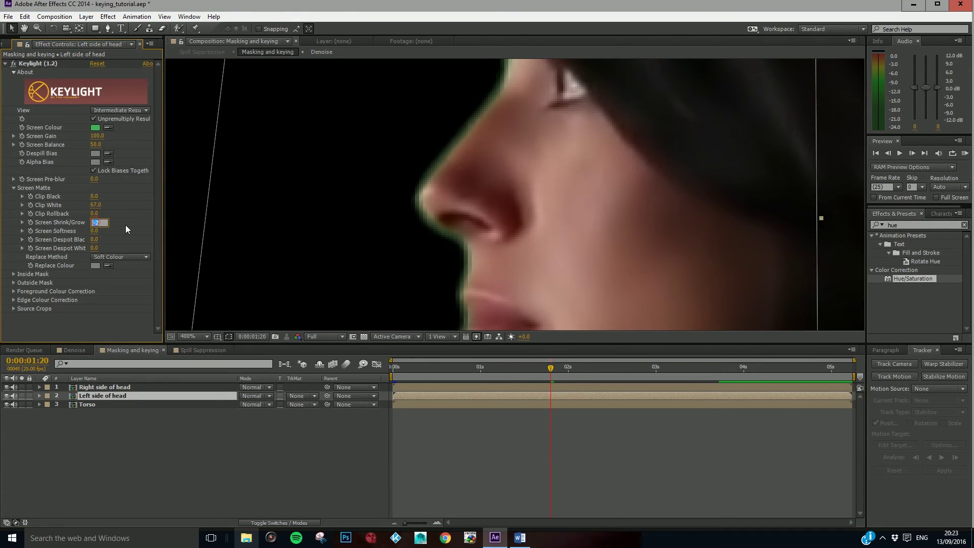
text(-3)
key(Return)
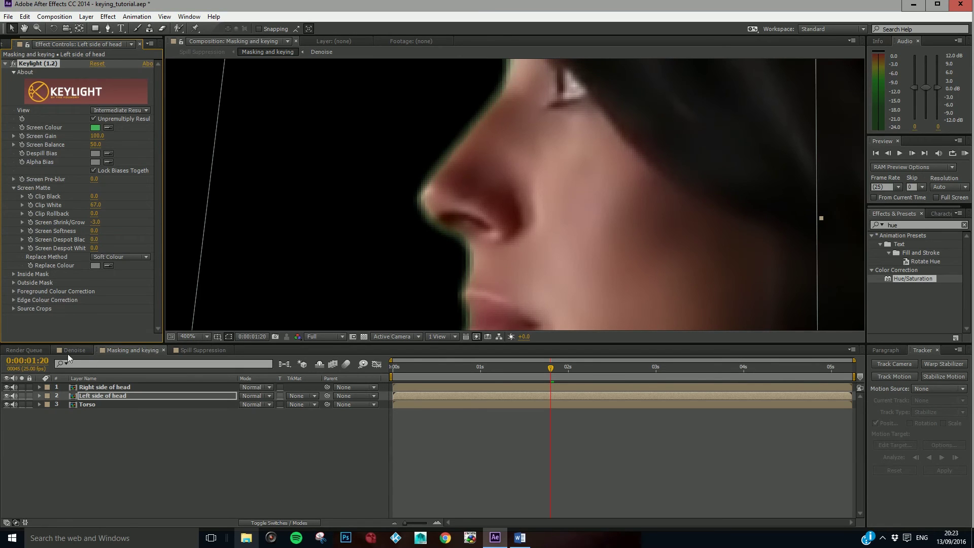
click(96, 222)
text(-3.3)
click(150, 495)
Rename the Spill Suppression composition as "Spill Suppression and final".
click(5, 44)
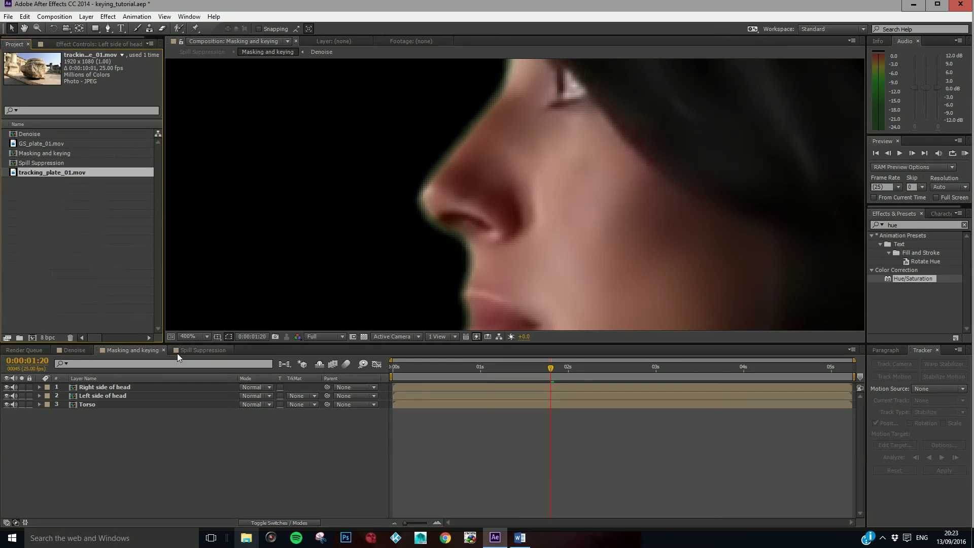
click(190, 349)
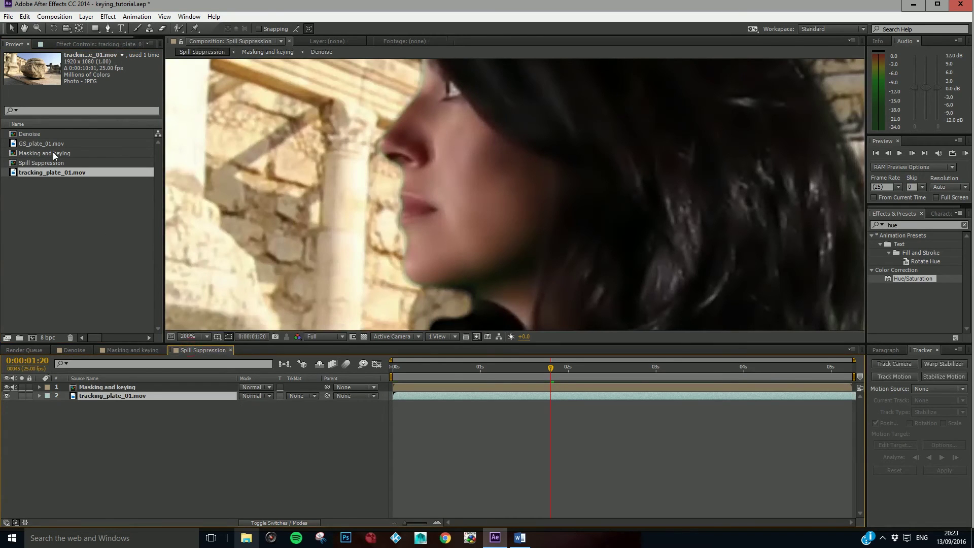
right_click(37, 163)
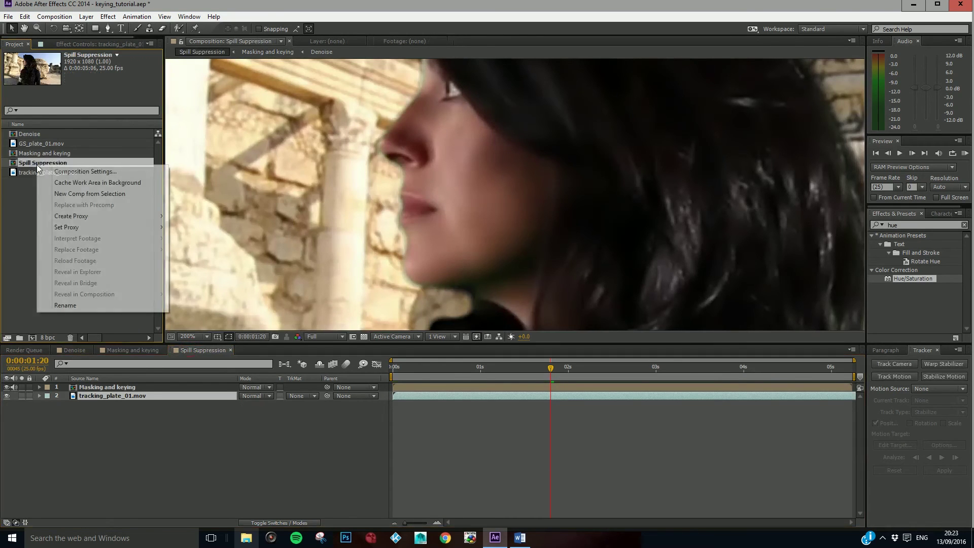
click(74, 304)
key(Right)
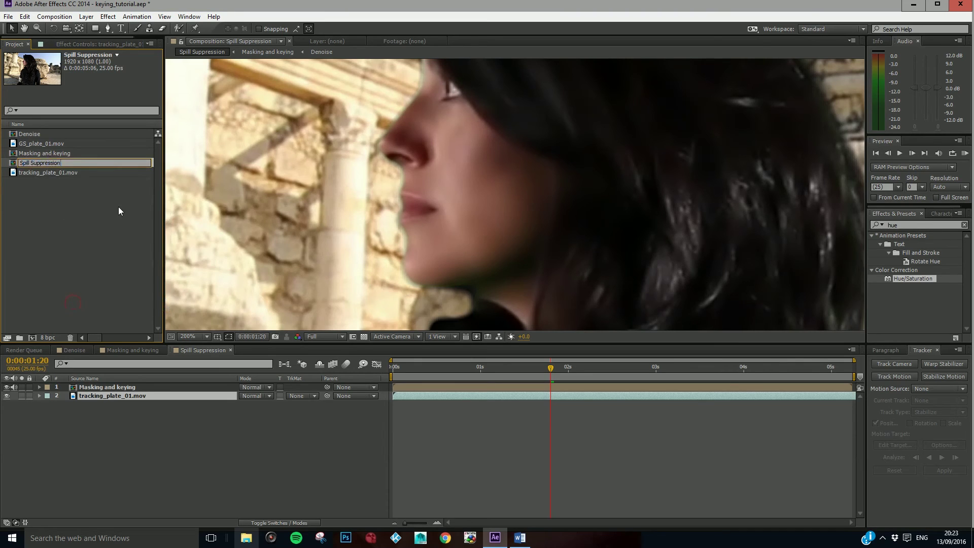
text(and final)
click(57, 212)
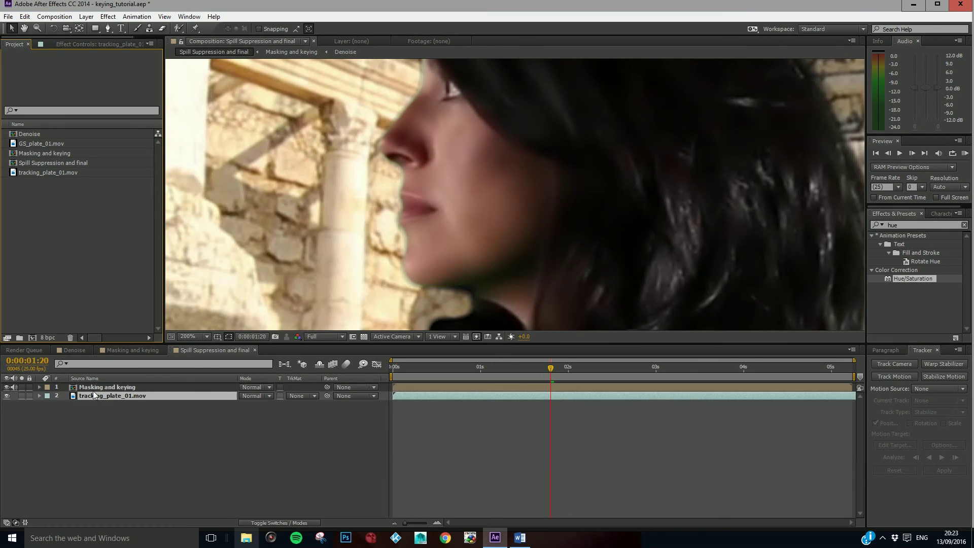
Widen the Greens channel range toward the yellows in the Masking and keying layer's Hue/Saturation effect within the final composition.
click(112, 45)
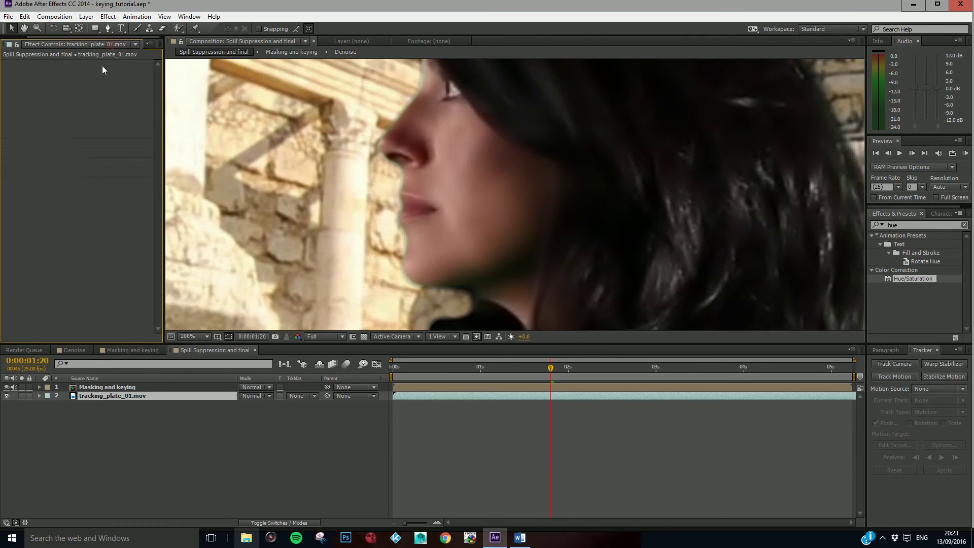
click(135, 350)
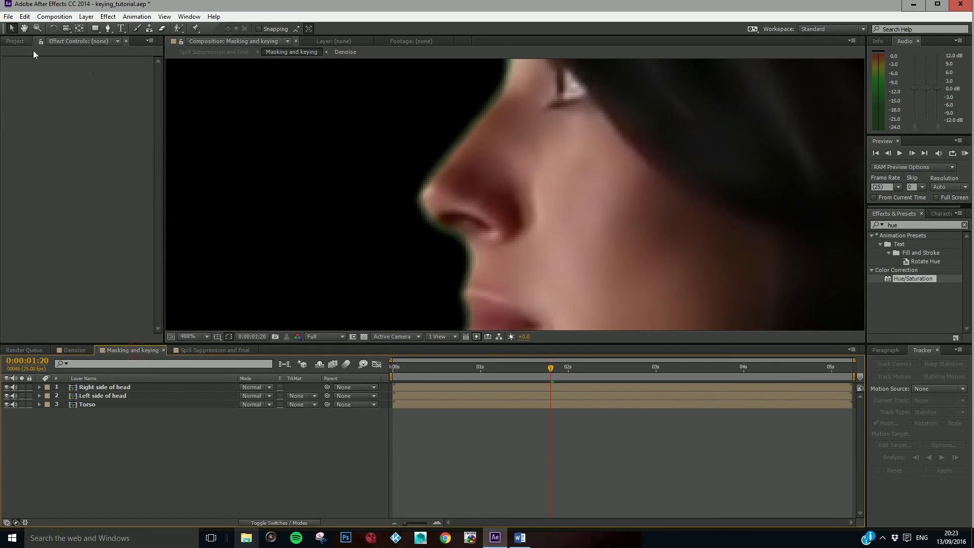
click(202, 349)
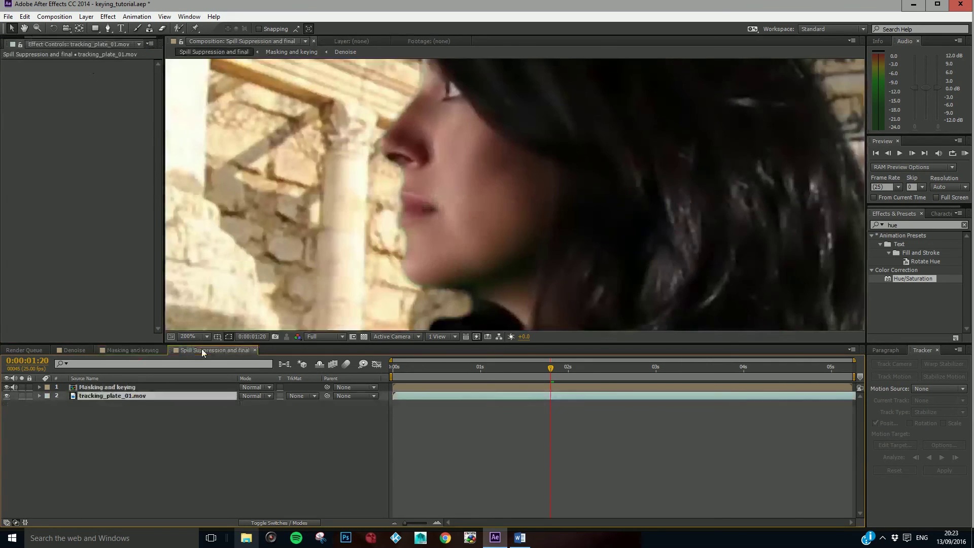
click(111, 390)
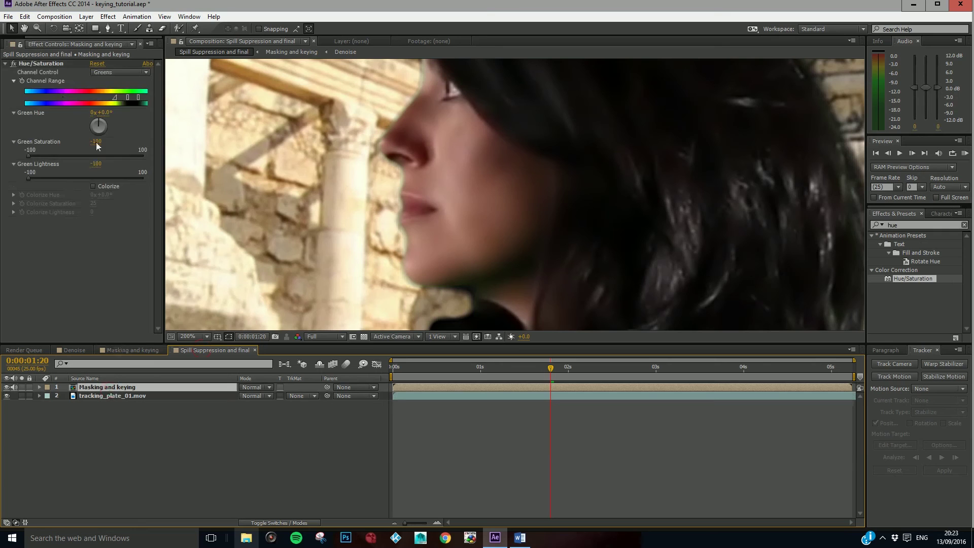
drag(114, 96, 103, 102)
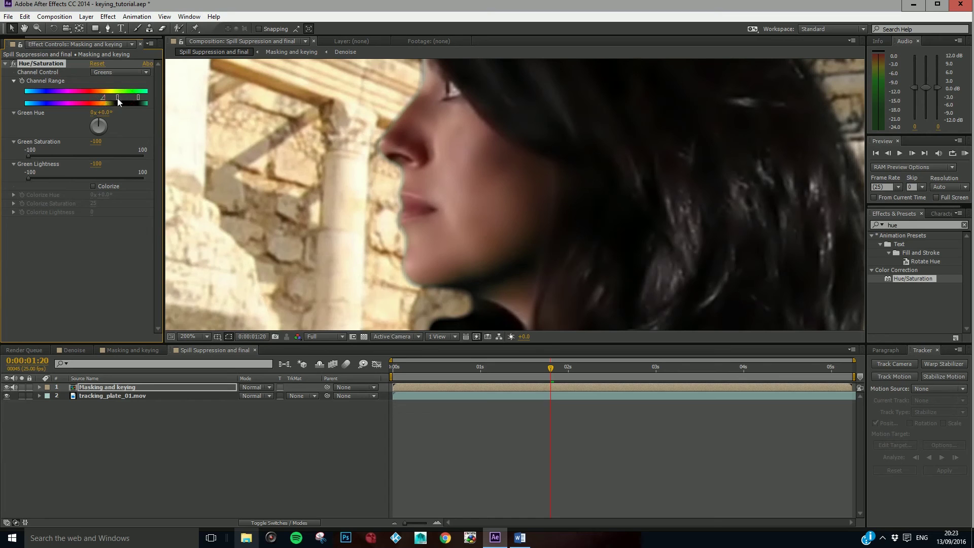
drag(165, 87, 236, 90)
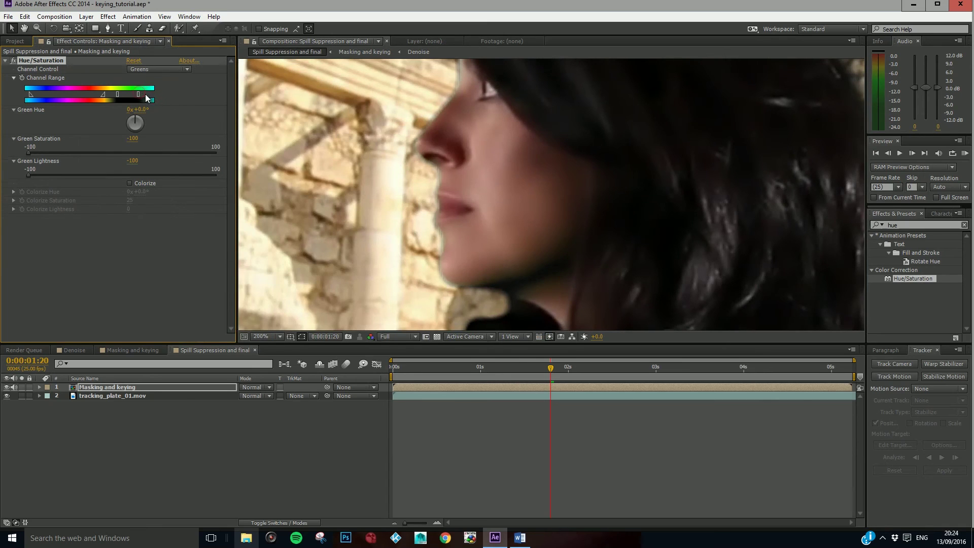
key(comma)
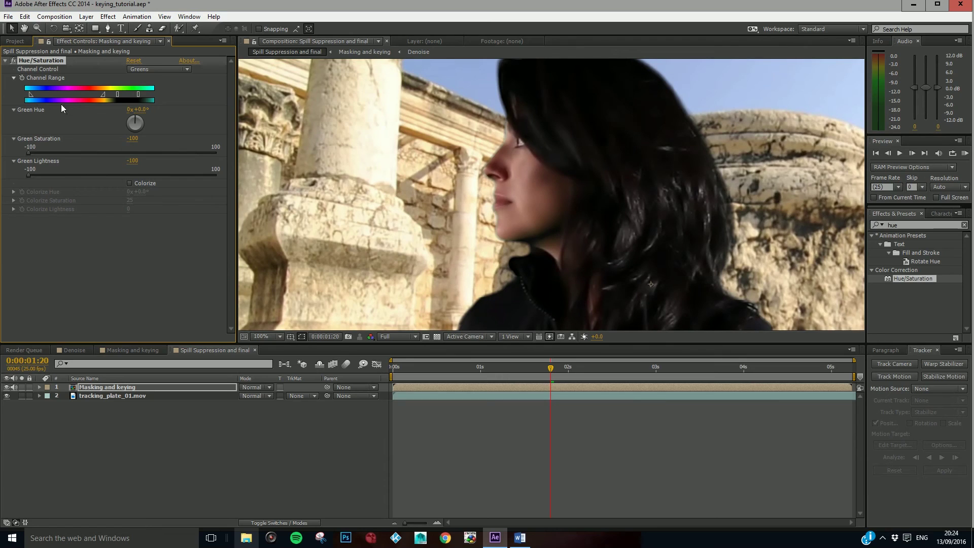
In the Masking and keying composition, set Keylight's View to Final Result on the Right side of head and Left side of head layers.
click(124, 349)
click(109, 387)
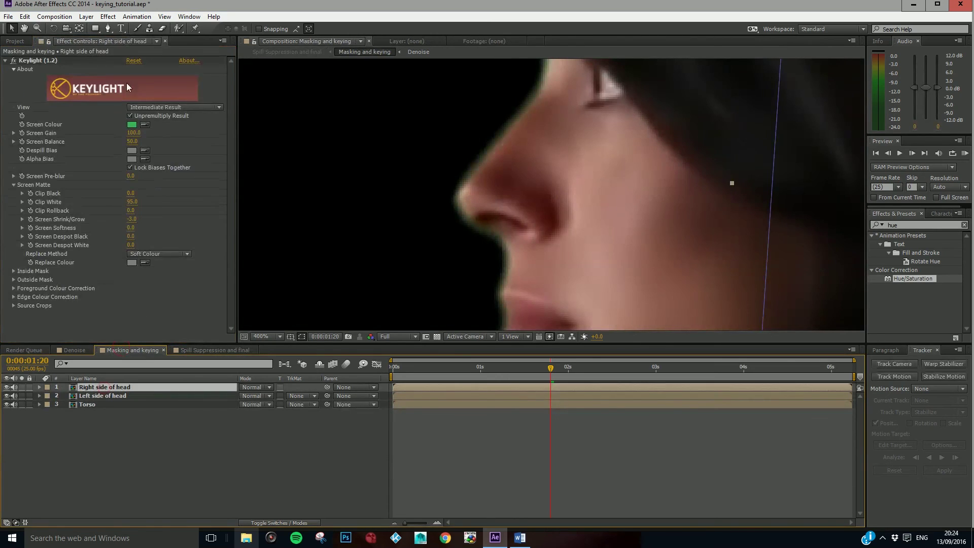
click(144, 107)
click(158, 229)
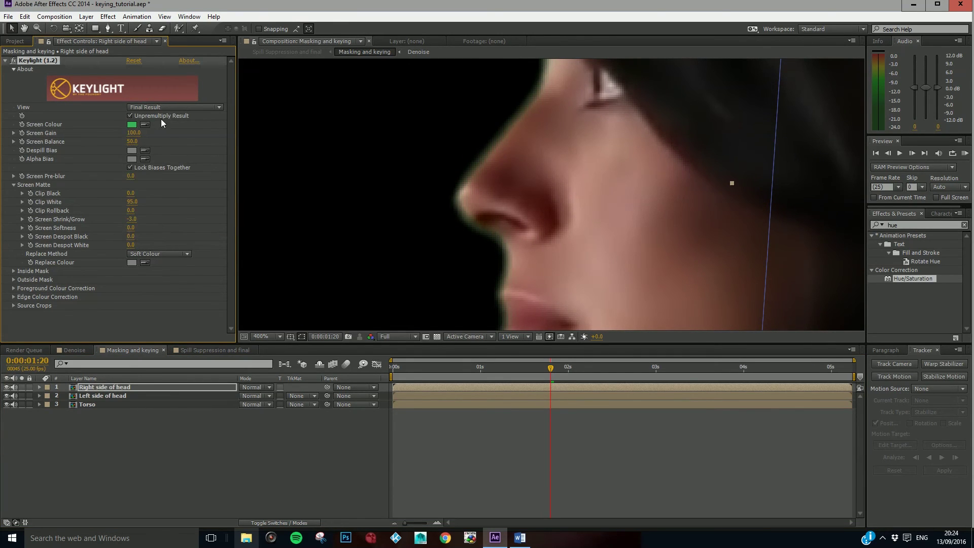
click(107, 395)
click(173, 107)
click(159, 229)
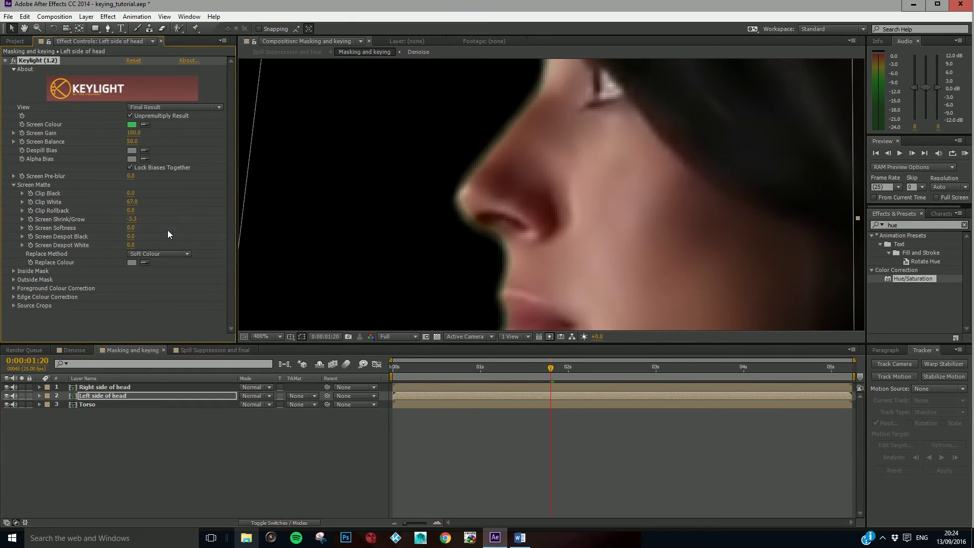
Check the Denoise composition, and scrub through Spill Suppression and final to examine the full keyed composite over the background plate.
click(15, 42)
click(74, 350)
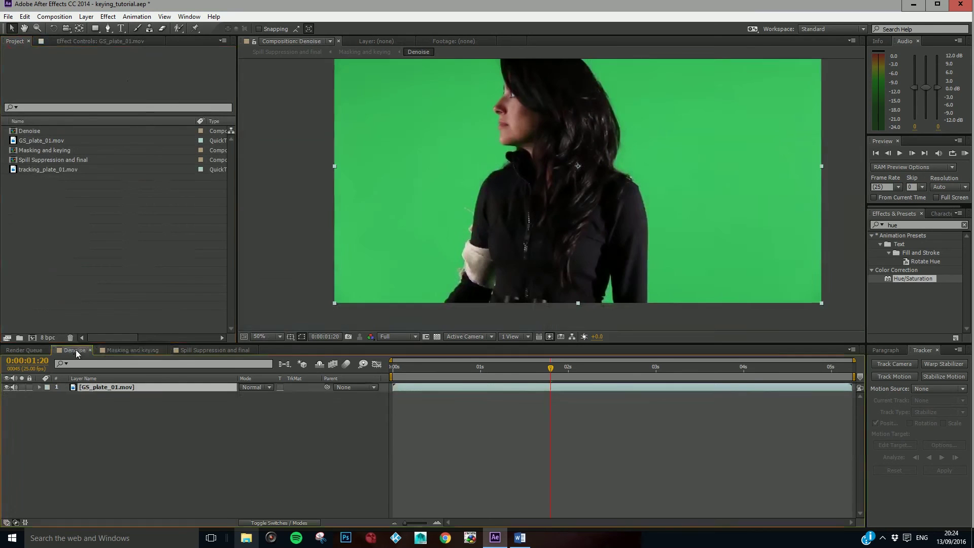
click(198, 349)
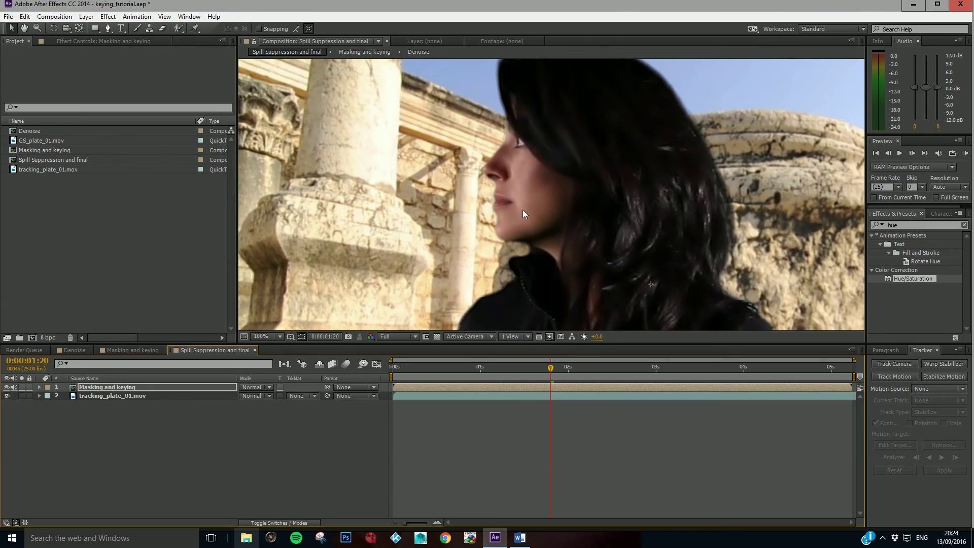
scroll(545, 186, down, 2)
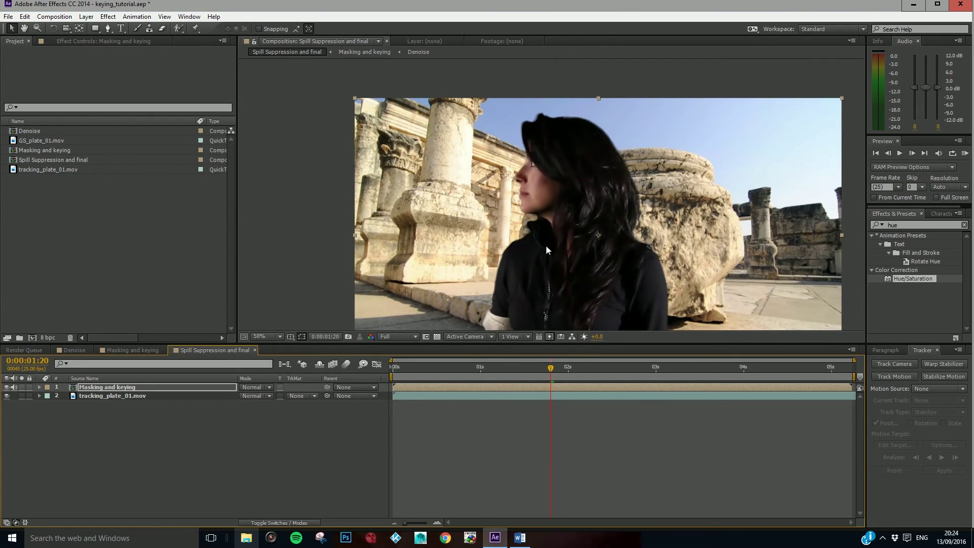
scroll(546, 245, down, 2)
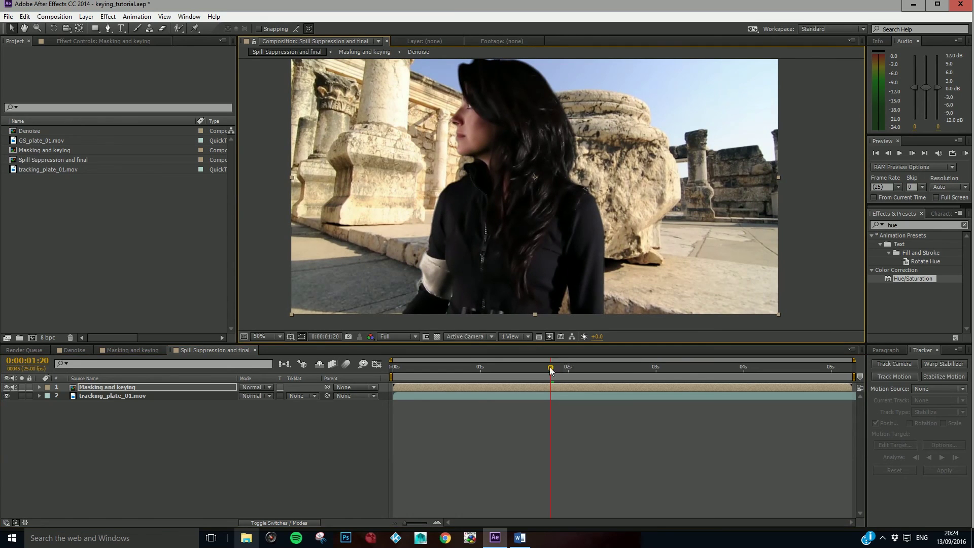
drag(574, 365, 653, 353)
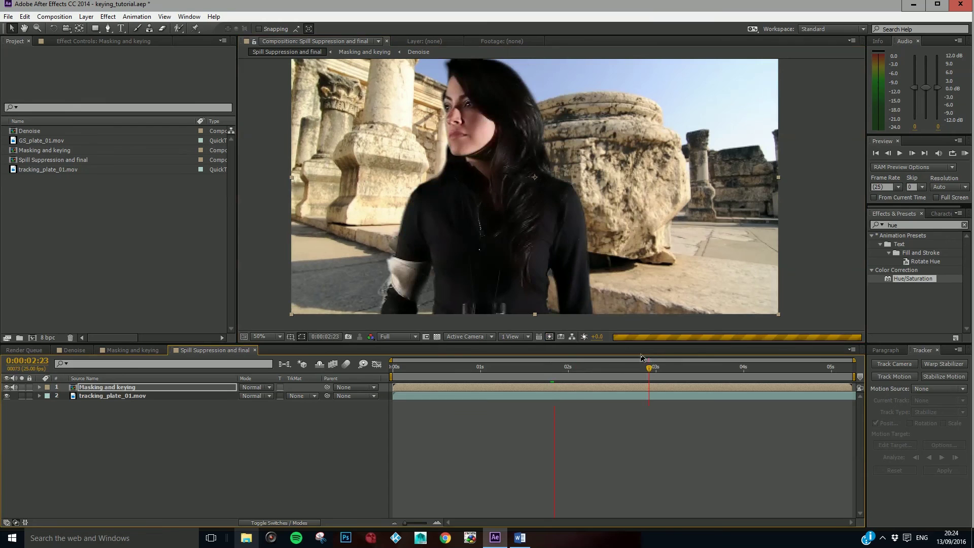
drag(623, 368, 613, 374)
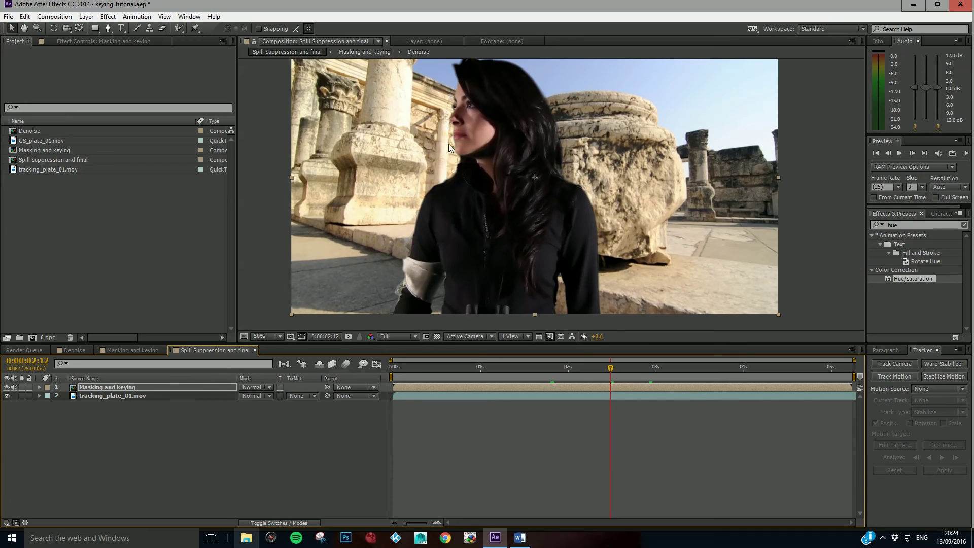
drag(609, 372, 409, 379)
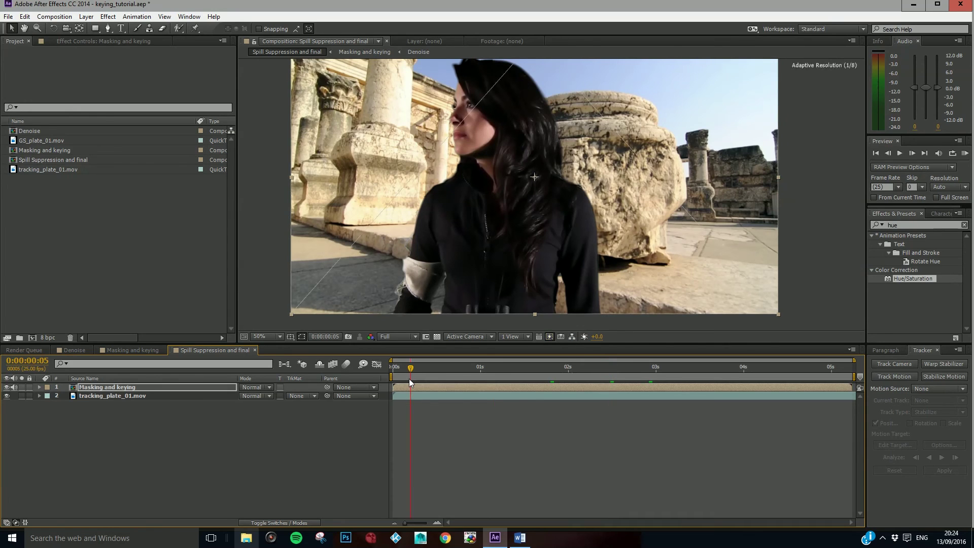